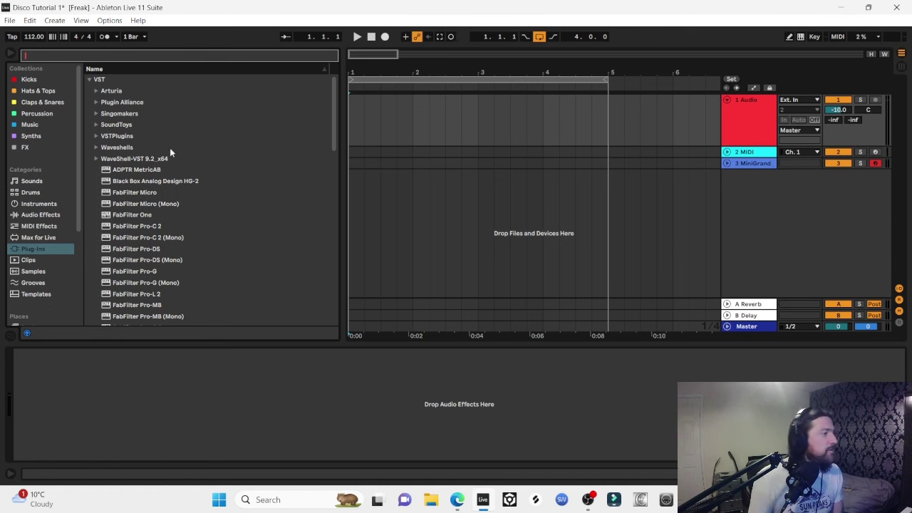
# Open the sample pack under Places to list its 112 and 125 BPM loop folders.
pyautogui.scroll(-3, 49, 189)
pyautogui.scroll(-3, 49, 186)
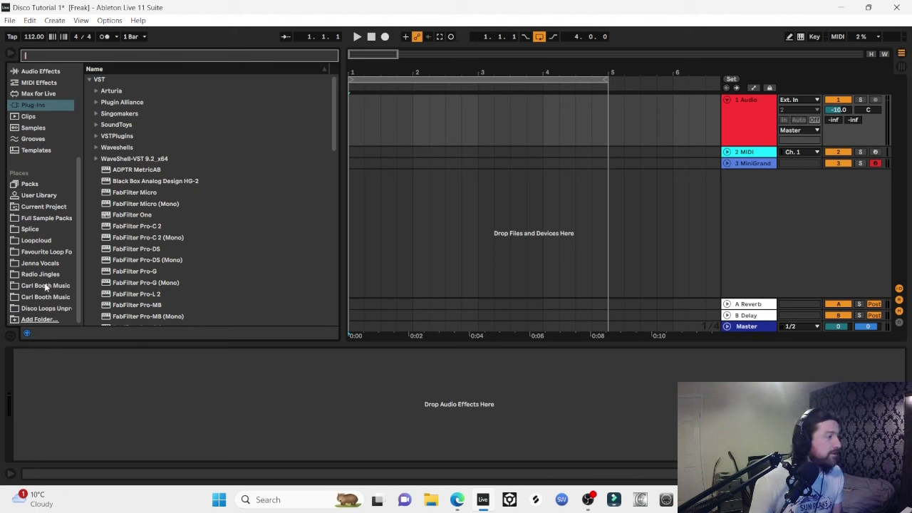
pyautogui.click(45, 286)
pyautogui.click(158, 174)
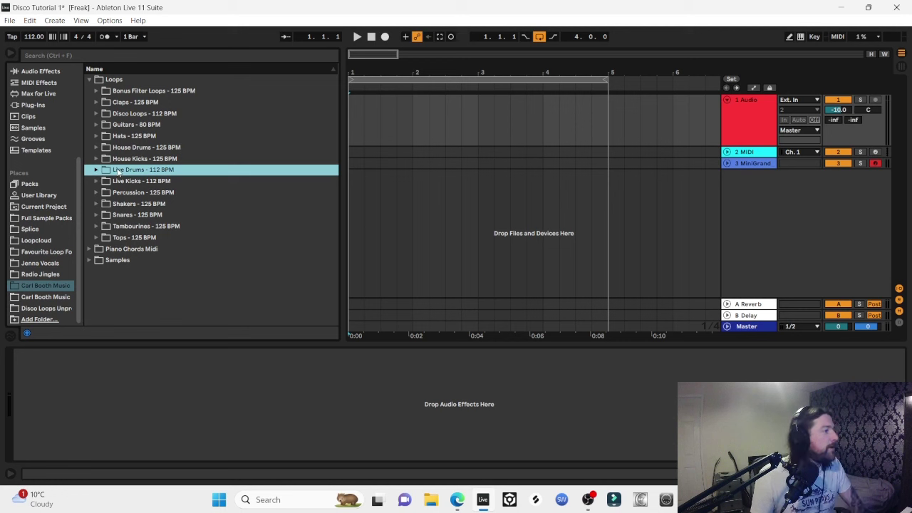
# From Live Drums - 112 BPM, place Live Drum Loop 1 on the first audio track at bar 1.
pyautogui.click(118, 172)
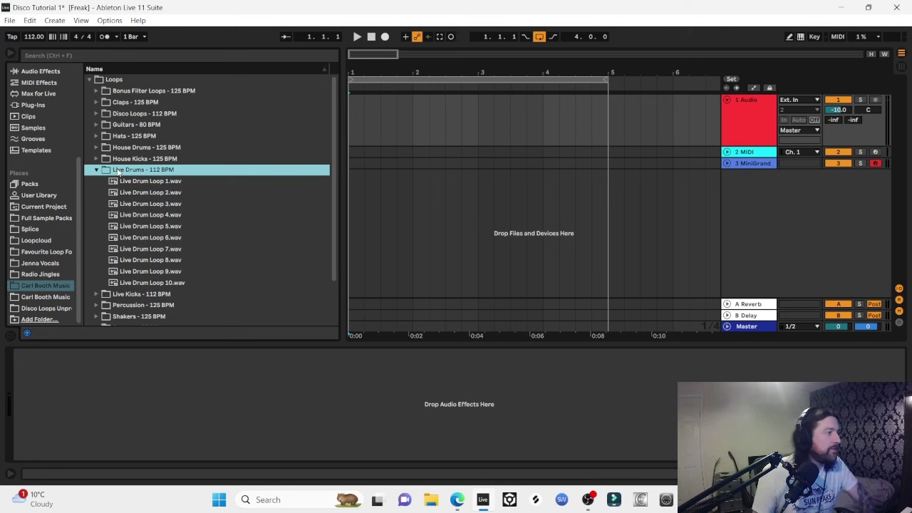
pyautogui.press('Down')
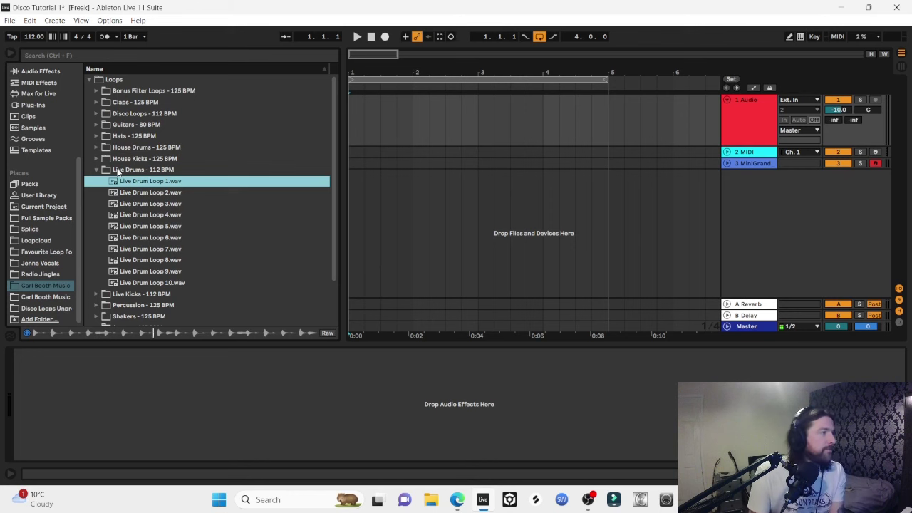
pyautogui.moveTo(136, 182); pyautogui.dragTo(352, 101)
# Audition Live Drum Loops 2–6 and add Live Drum Loop 6 after bar 5.
pyautogui.click(148, 194)
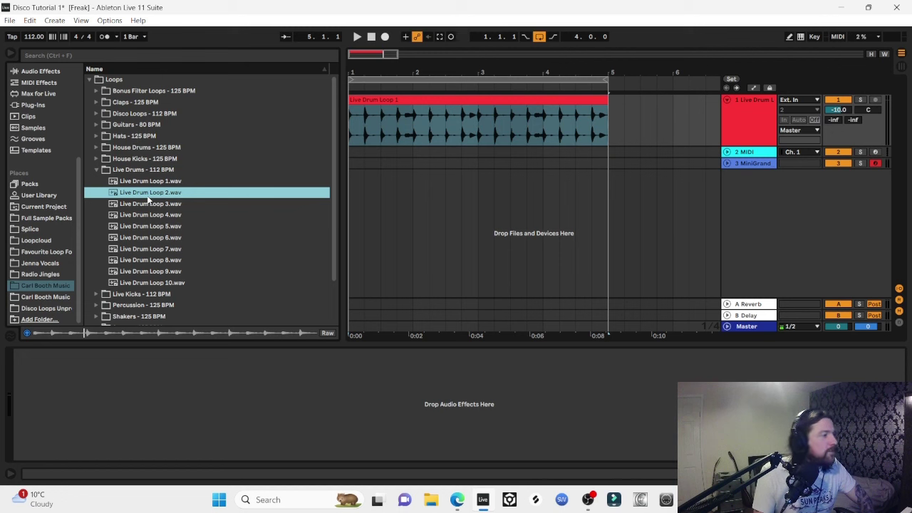
pyautogui.click(149, 201)
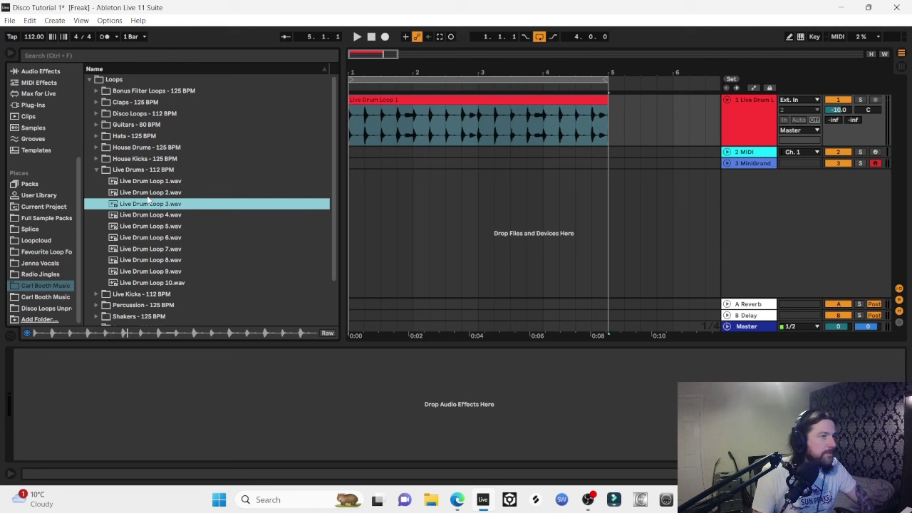
pyautogui.press('Down')
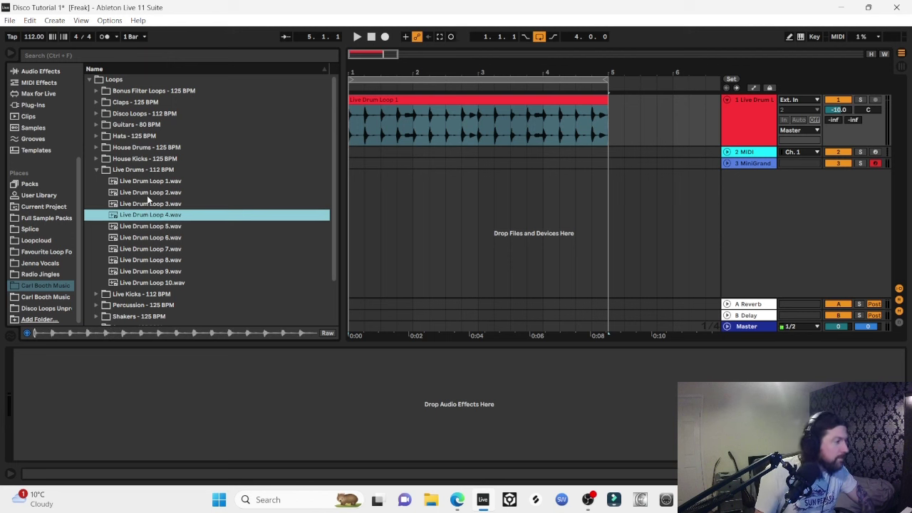
pyautogui.press('Down')
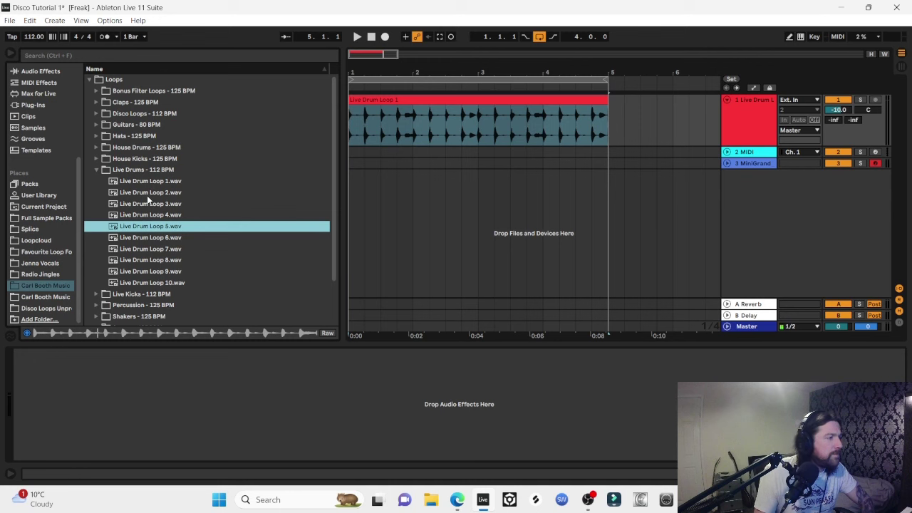
pyautogui.press('Down')
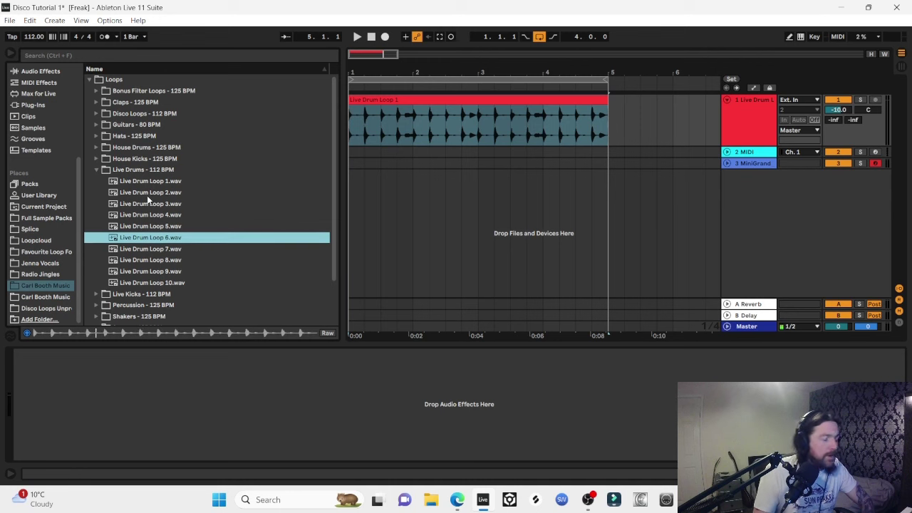
pyautogui.moveTo(140, 238); pyautogui.dragTo(626, 124)
# Audition Live Drum Loops 7–10, then play back both drum clips to compare them.
pyautogui.click(144, 248)
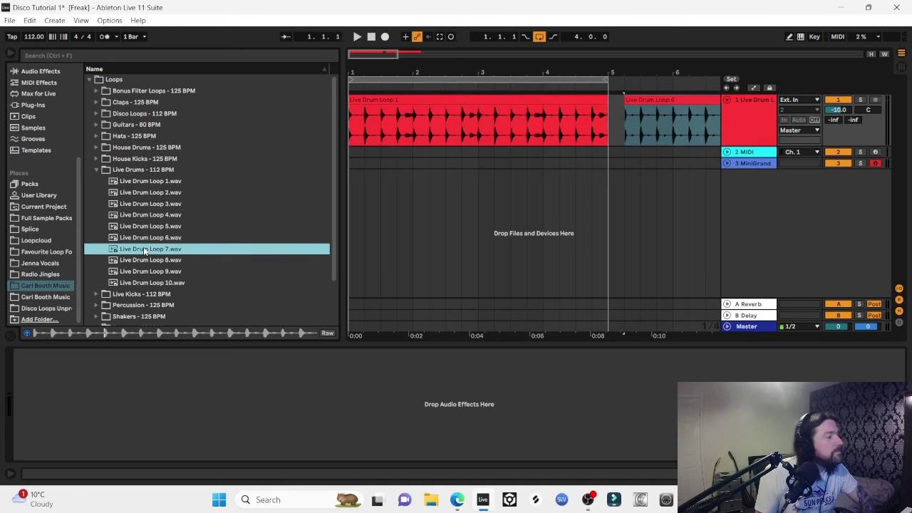
pyautogui.press('Down')
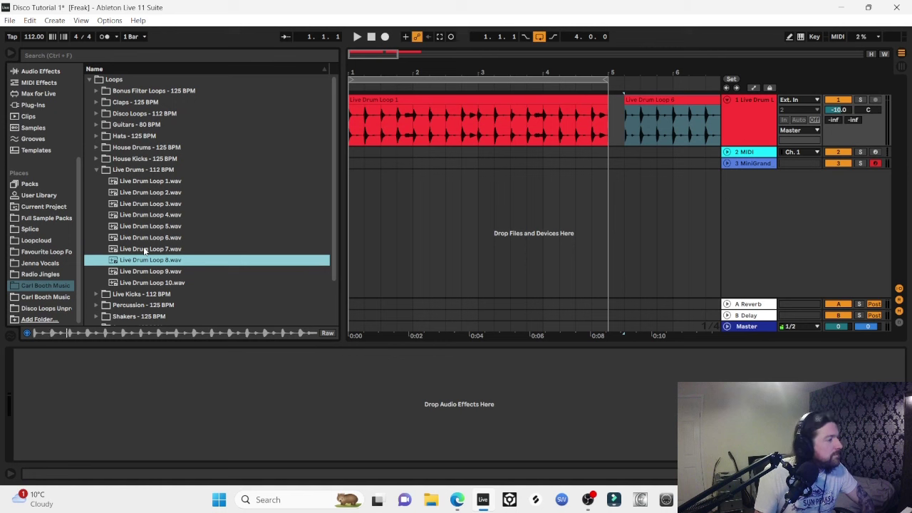
pyautogui.press('Down')
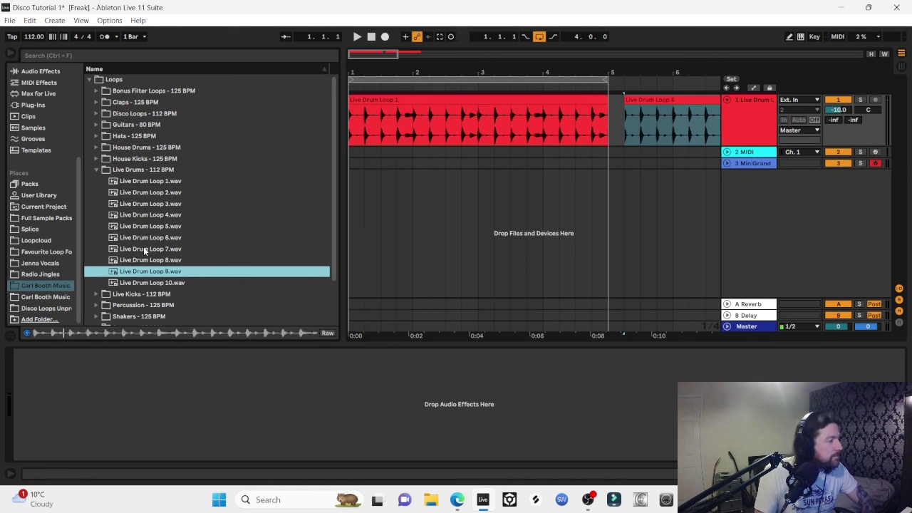
pyautogui.press('Down')
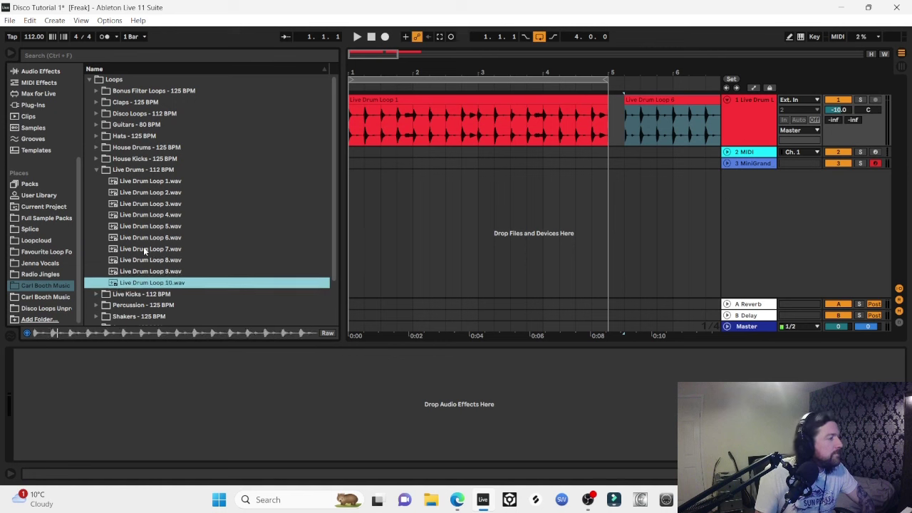
pyautogui.click(420, 102)
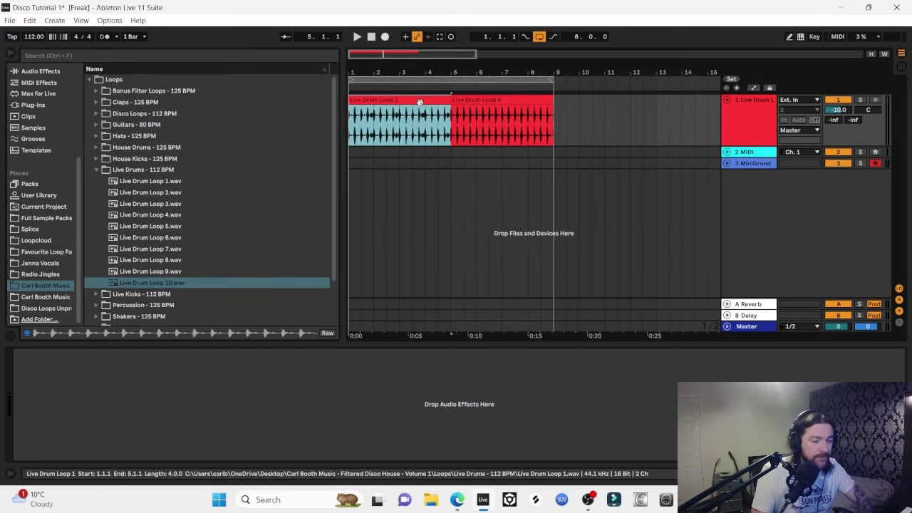
pyautogui.press('space')
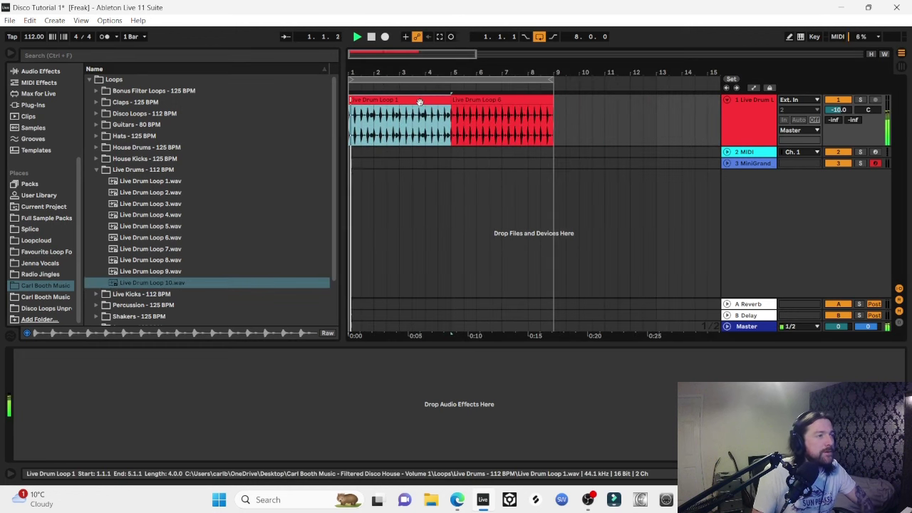
pyautogui.click(476, 100)
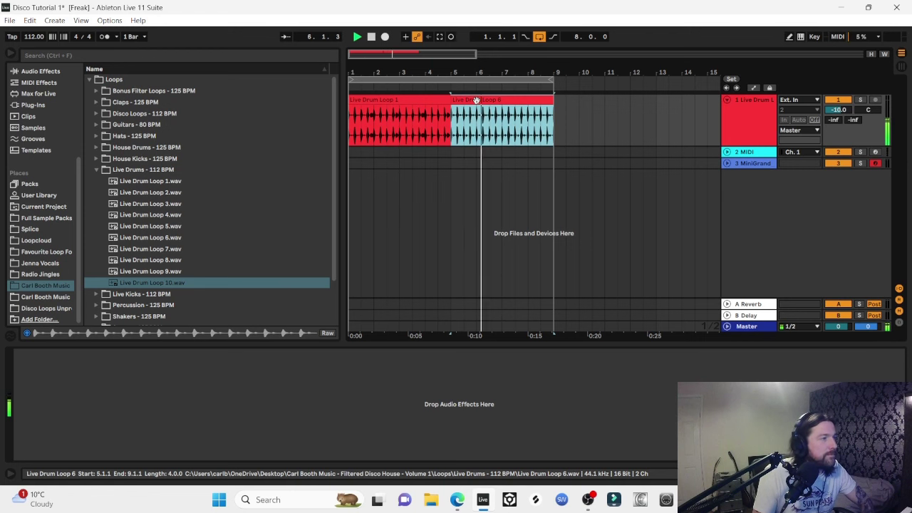
pyautogui.press('space')
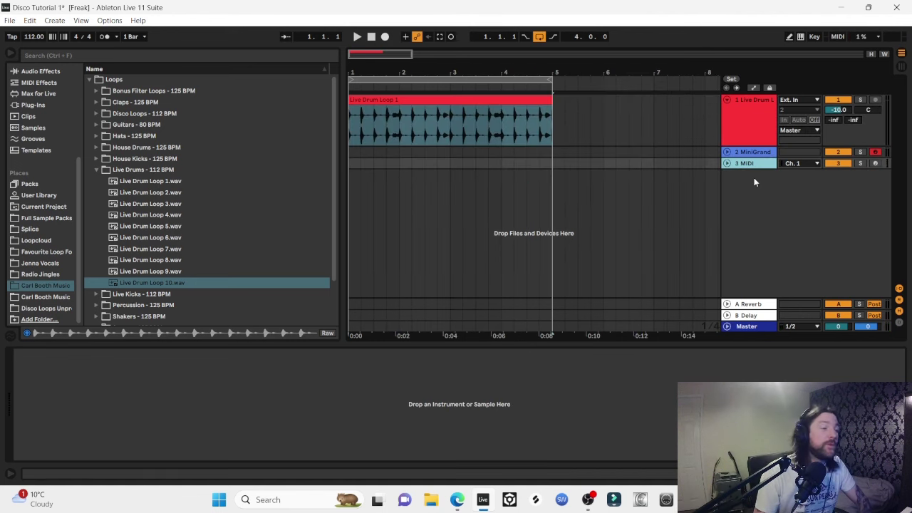
# Open the MiniGrand plug-in window on track 2 and move it up and left into view.
pyautogui.click(431, 100)
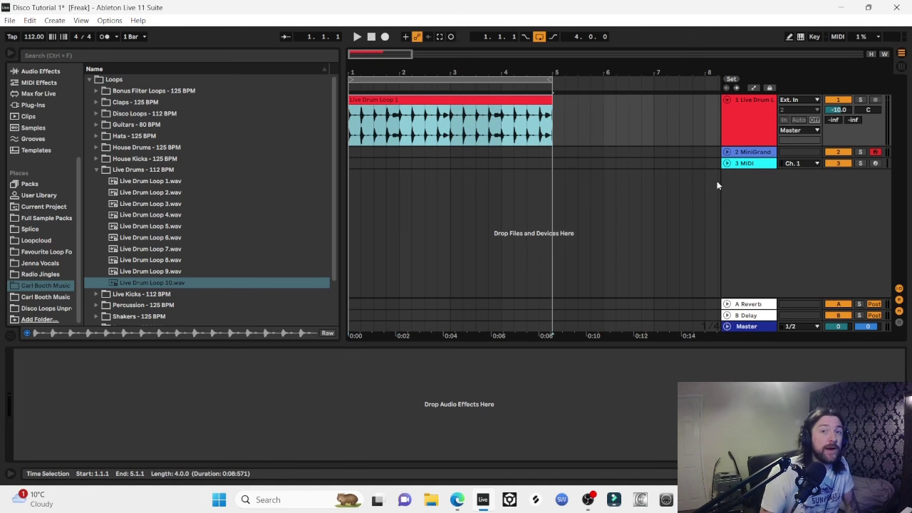
pyautogui.click(749, 152)
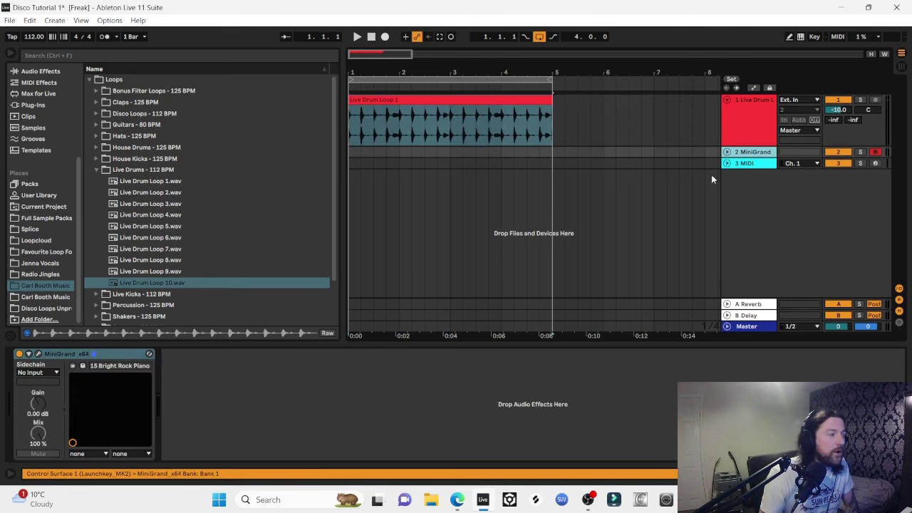
pyautogui.click(40, 354)
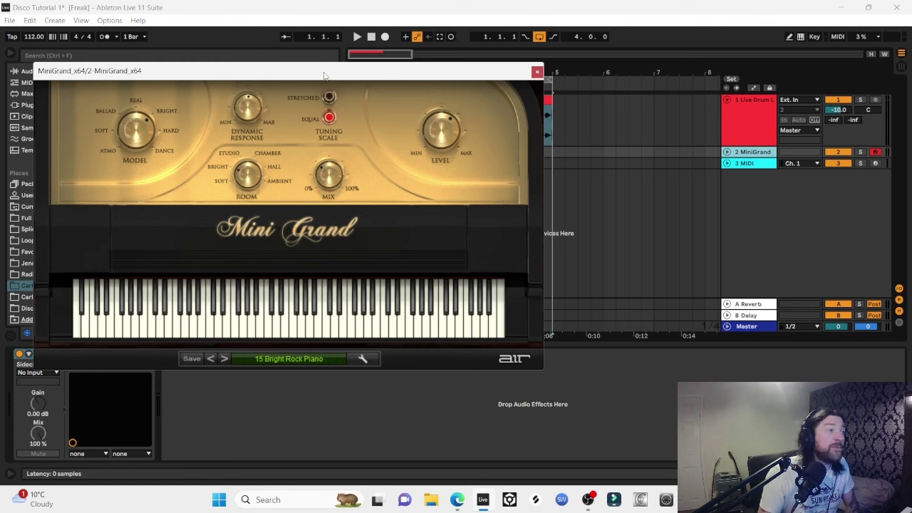
pyautogui.moveTo(324, 75); pyautogui.dragTo(312, 34)
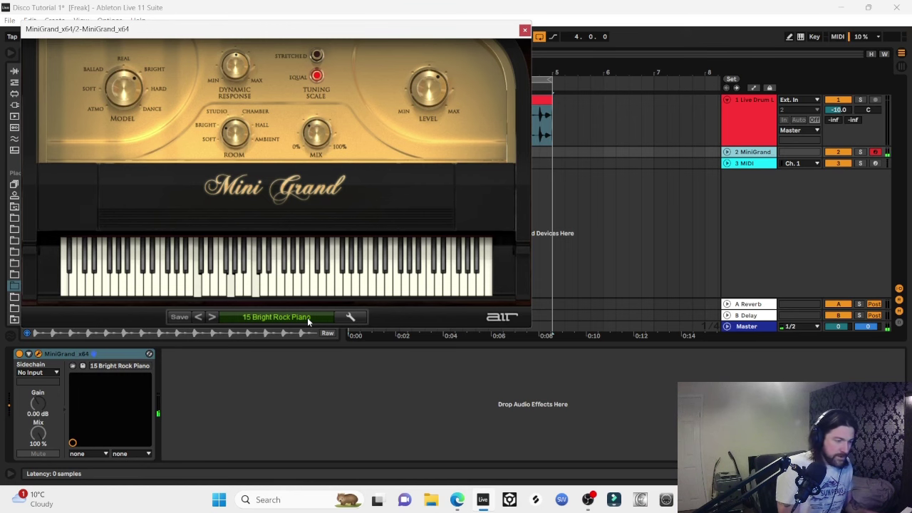
pyautogui.click(640, 499)
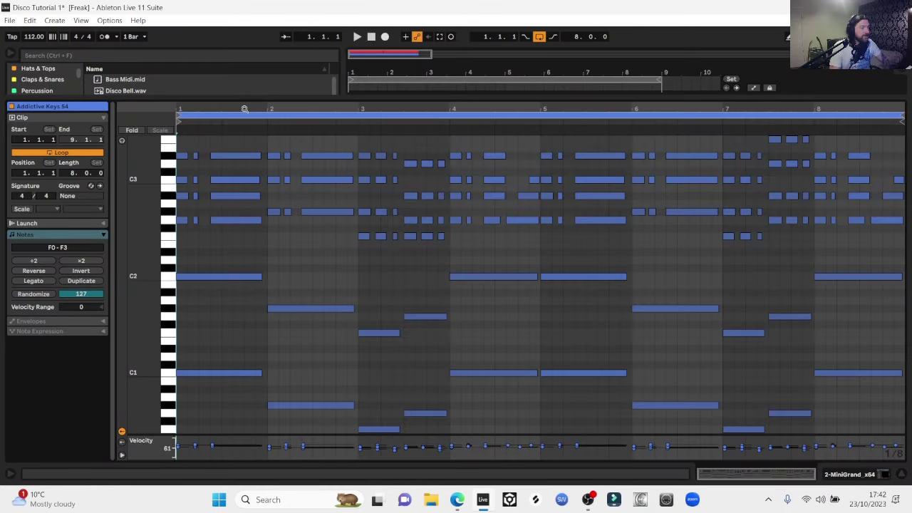
# Play the piano part and inspect the chords around bars 3.3–4 and 7.5 before leaving the editor.
pyautogui.press('space')
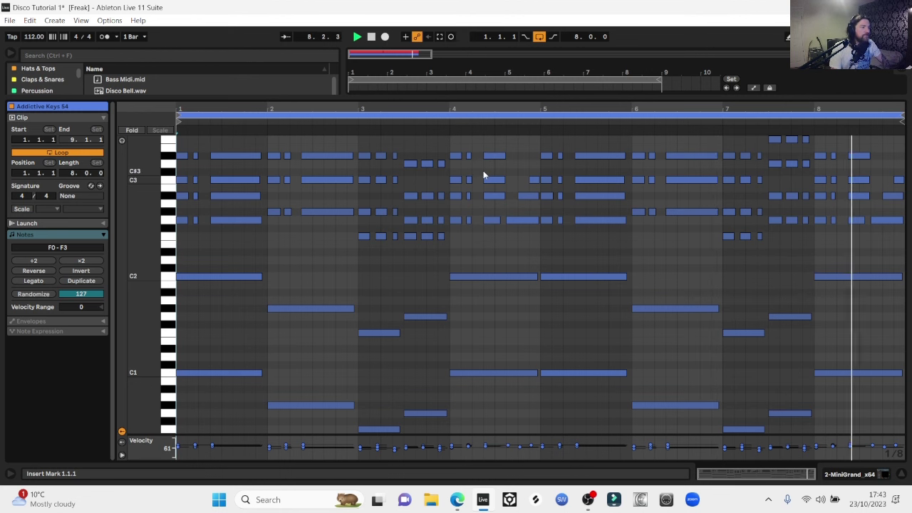
pyautogui.press('space')
pyautogui.moveTo(404, 146); pyautogui.dragTo(445, 281)
pyautogui.moveTo(769, 242); pyautogui.dragTo(809, 128)
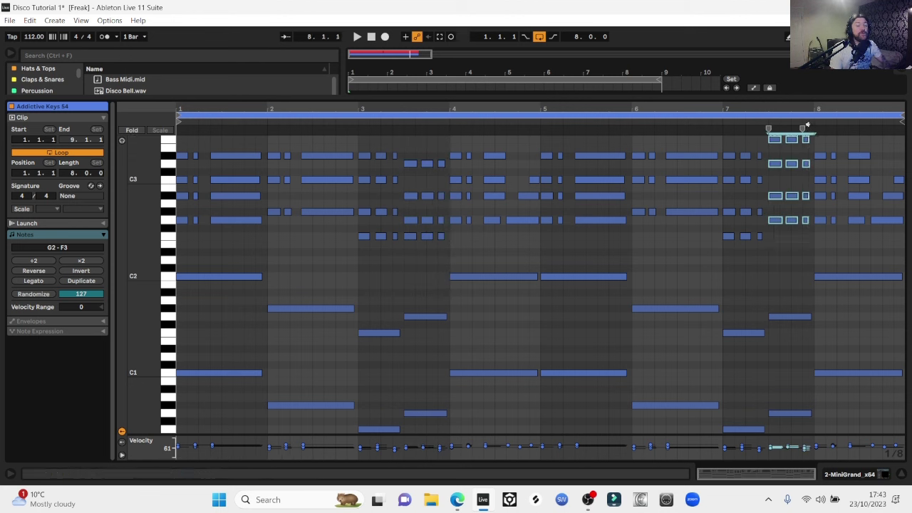
pyautogui.click(179, 249)
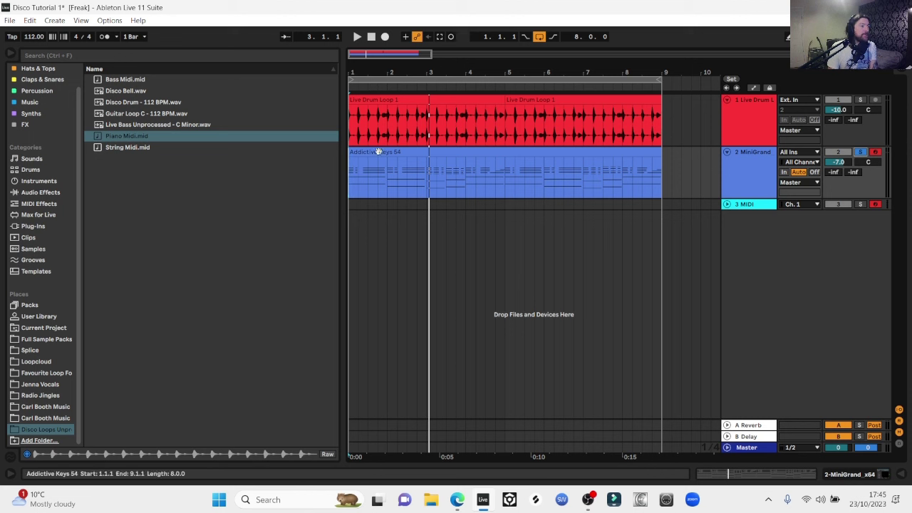
pyautogui.click(378, 152)
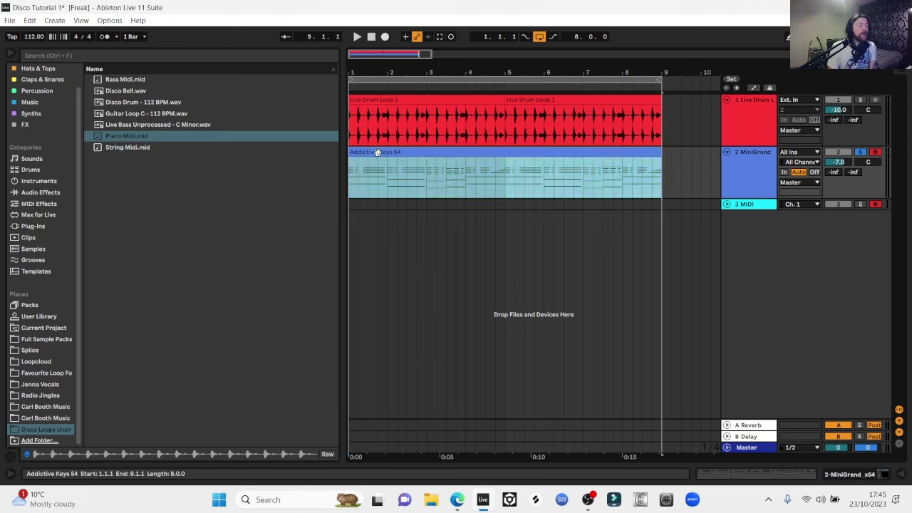
# Load the EQ Eight Instrument EQ preset Piano EQ 1 onto the MiniGrand track.
pyautogui.click(23, 193)
pyautogui.click(89, 114)
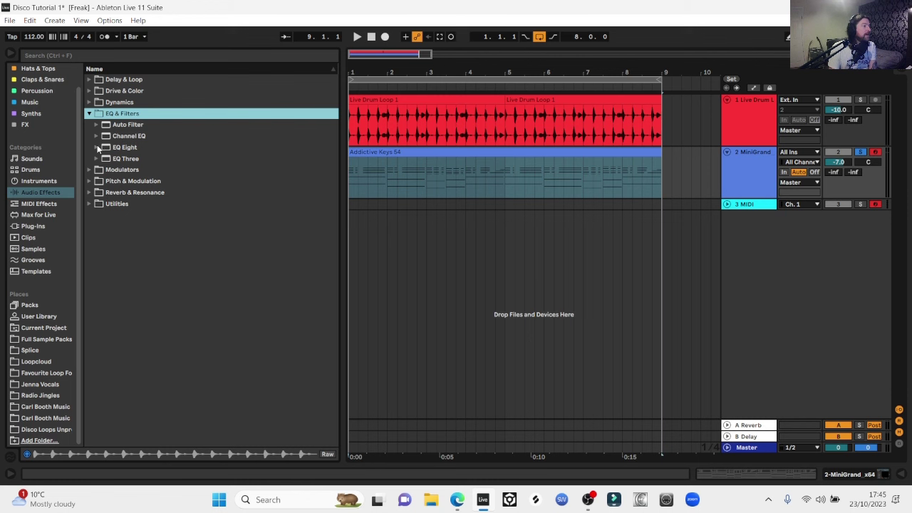
pyautogui.click(96, 148)
pyautogui.click(103, 192)
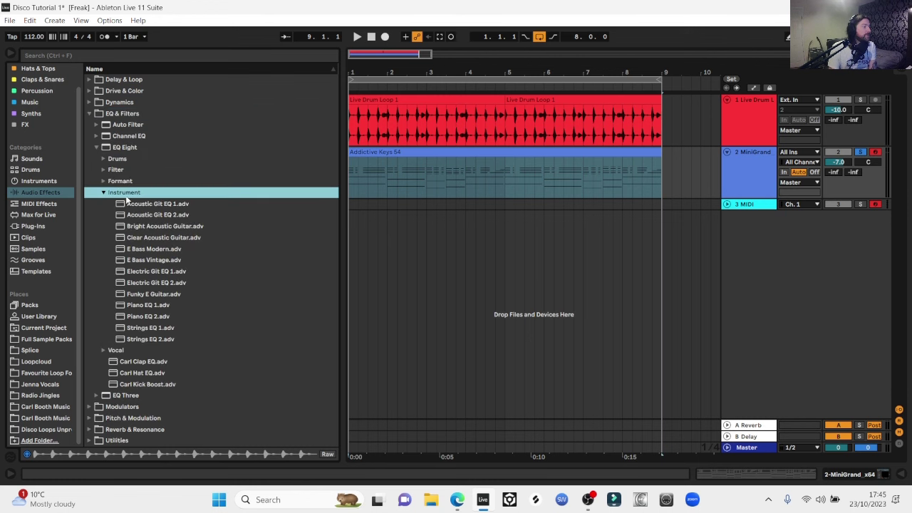
pyautogui.click(147, 306)
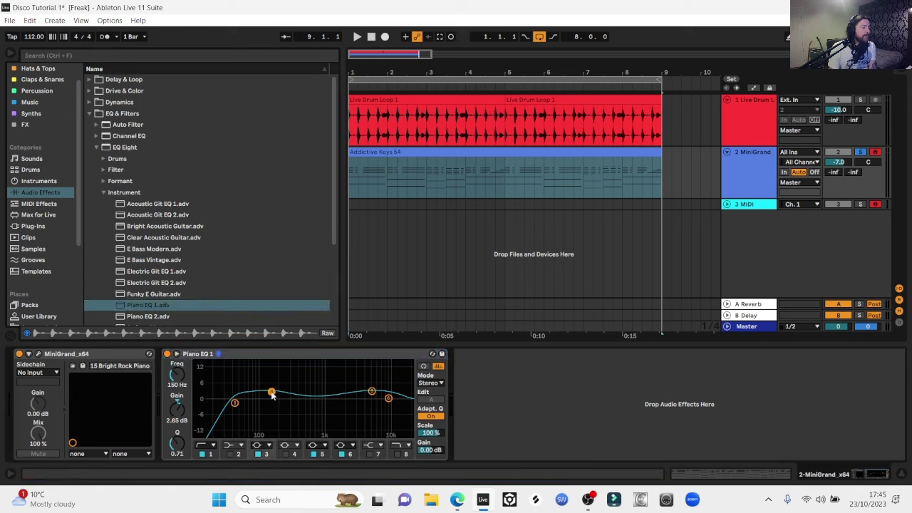
# Raise the Piano EQ 1 low-cut band from 40 Hz to about 96 Hz during playback.
pyautogui.click(370, 392)
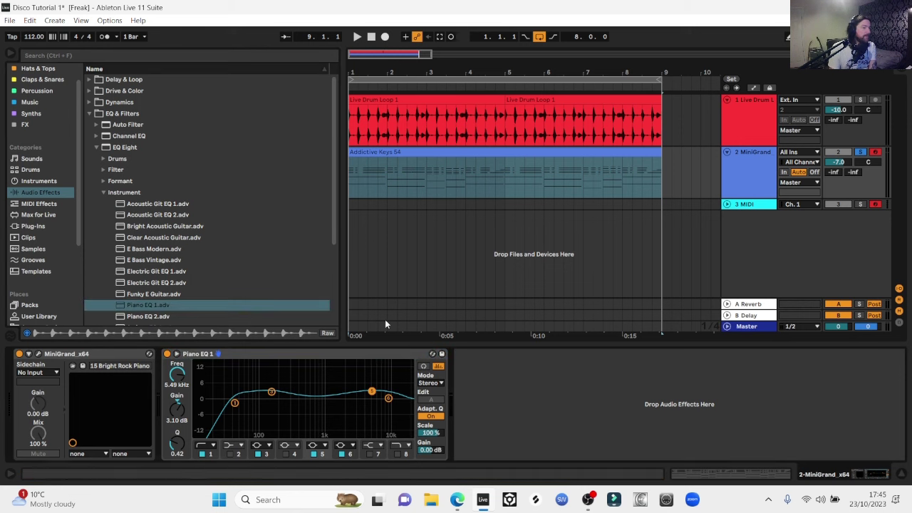
pyautogui.press('space')
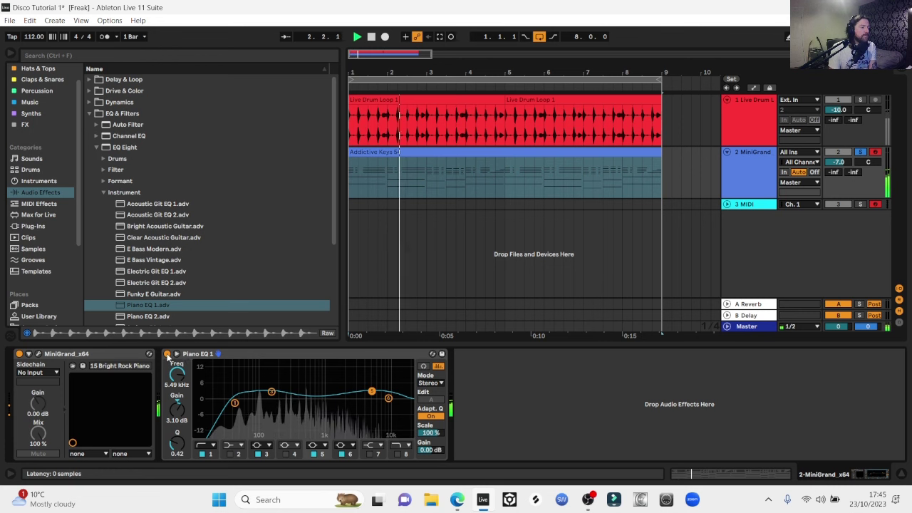
pyautogui.click(234, 402)
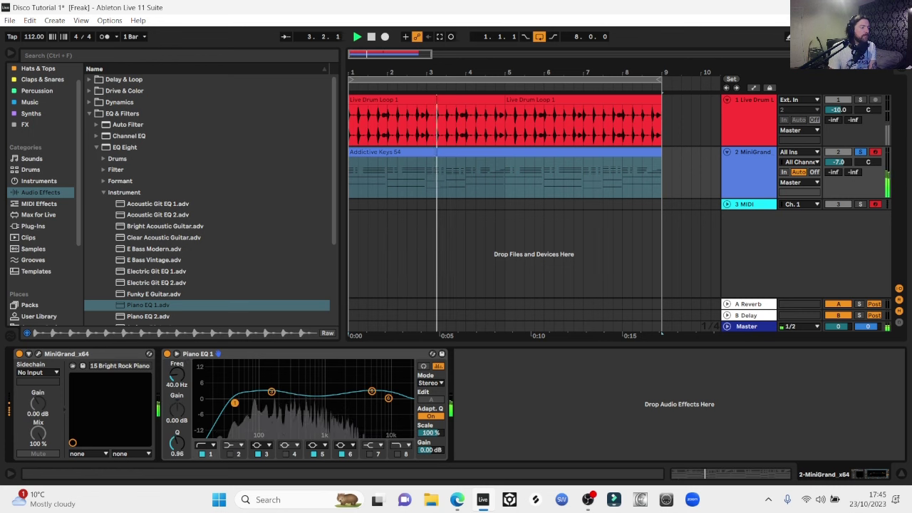
pyautogui.moveTo(234, 402); pyautogui.dragTo(259, 409)
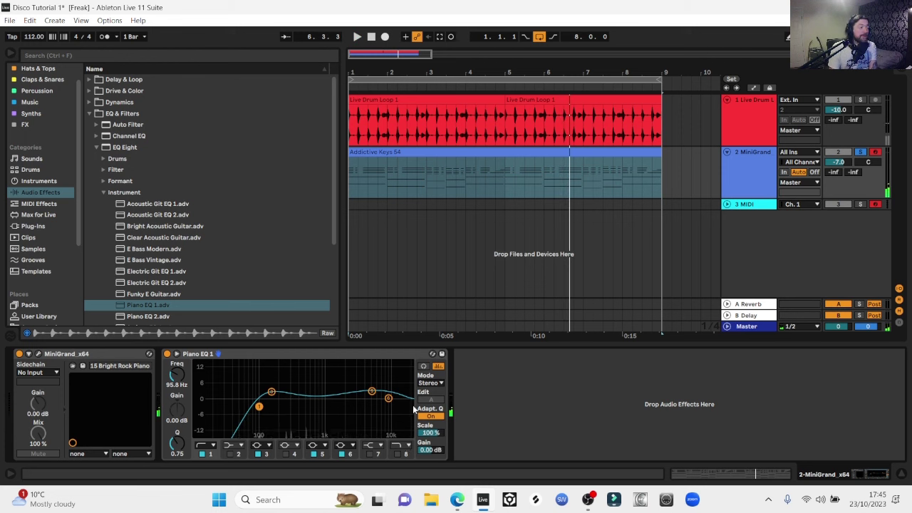
pyautogui.click(89, 90)
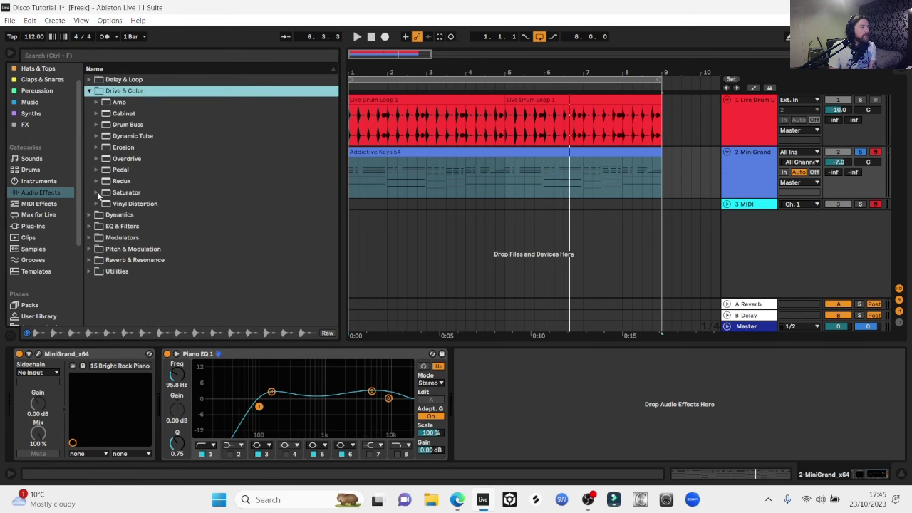
# Add the Warm Up Highs saturator after Piano EQ 1 and compare it bypassed and enabled.
pyautogui.click(97, 192)
pyautogui.click(141, 283)
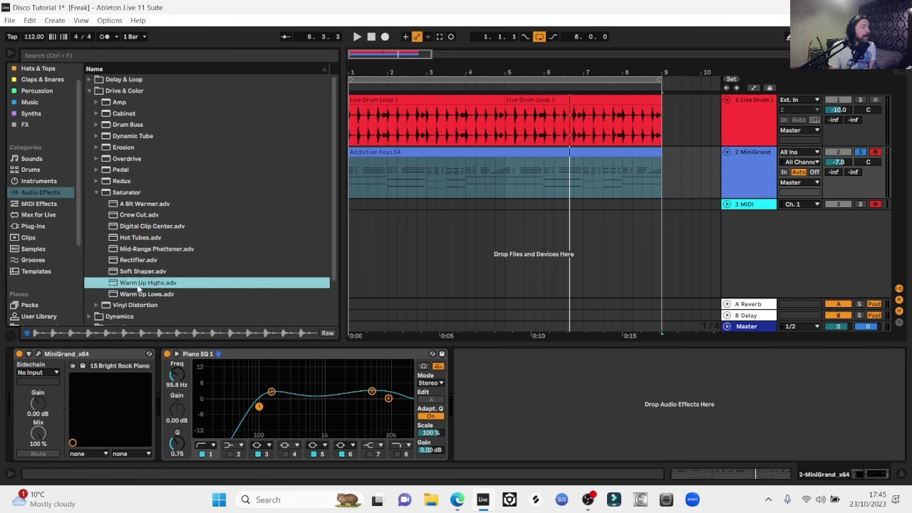
pyautogui.moveTo(399, 314); pyautogui.dragTo(459, 392)
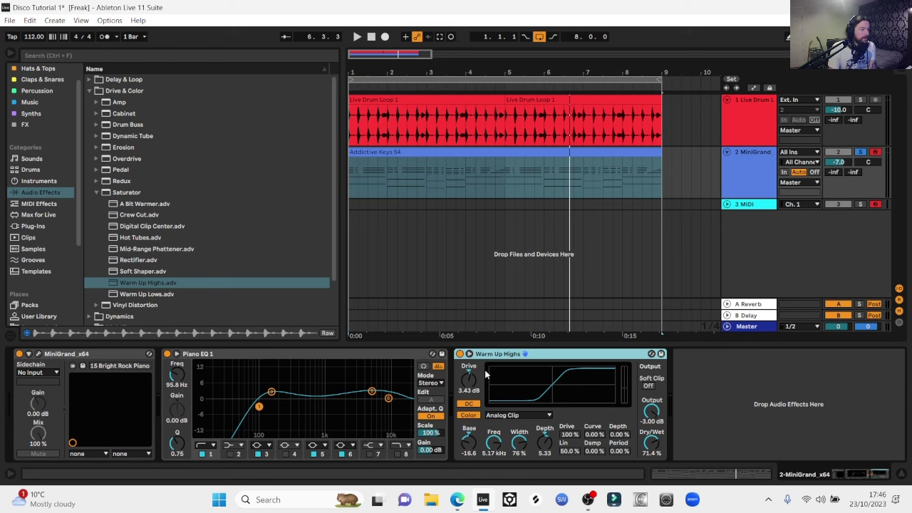
pyautogui.press('space')
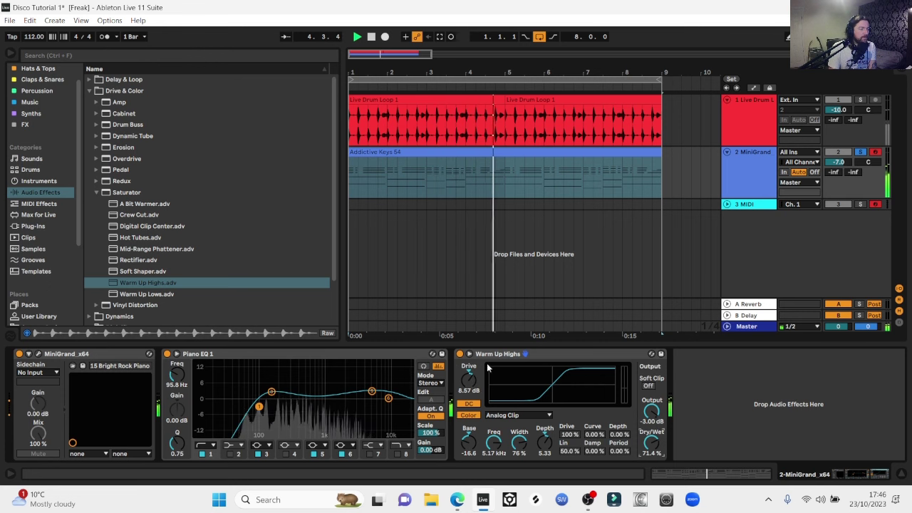
pyautogui.click(460, 353)
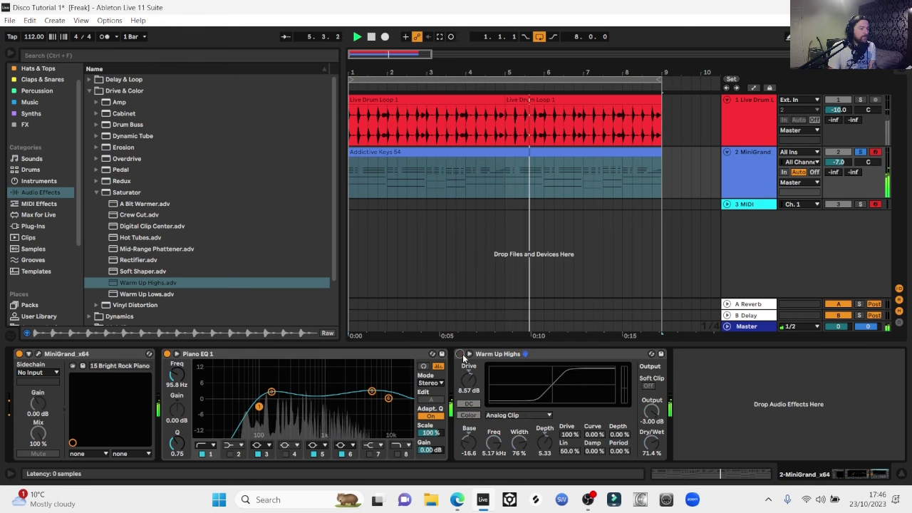
pyautogui.click(461, 355)
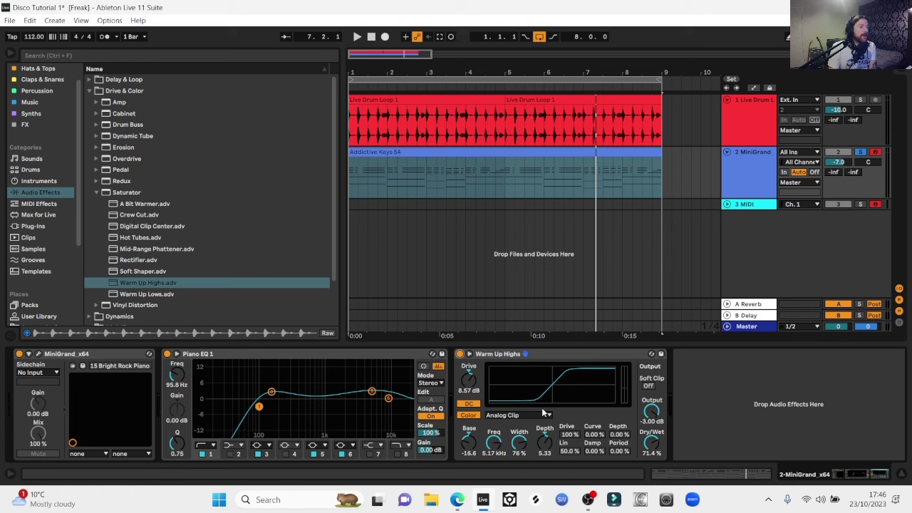
# Lower the MiniGrand track volume to -8 dB while playing from bar 1.
pyautogui.click(376, 152)
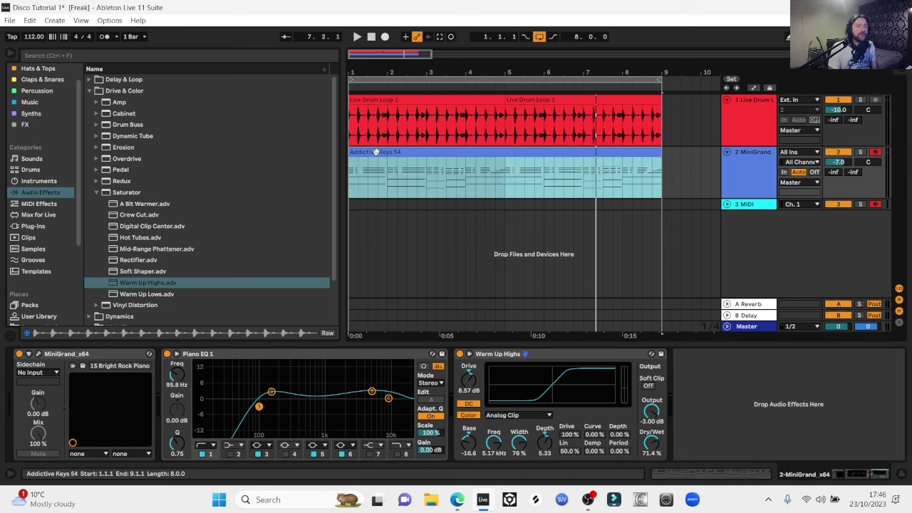
pyautogui.press('space')
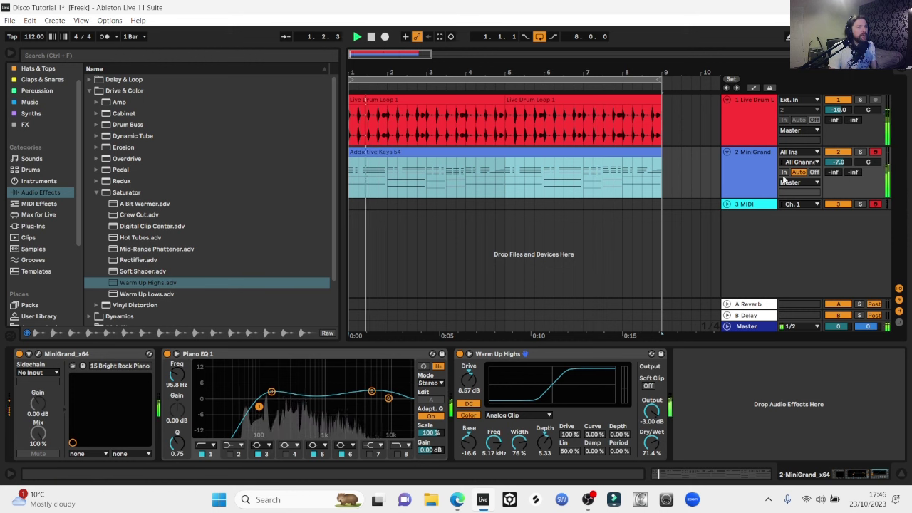
pyautogui.click(839, 163)
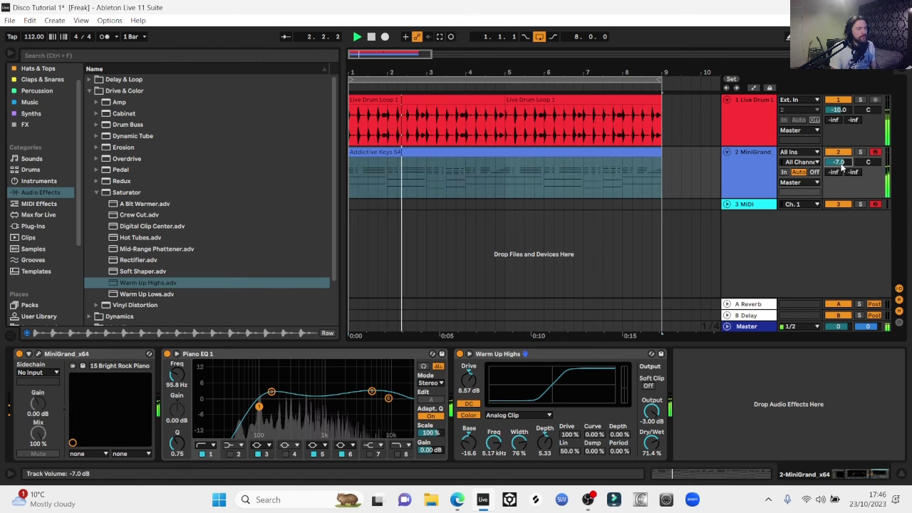
pyautogui.press('Down')
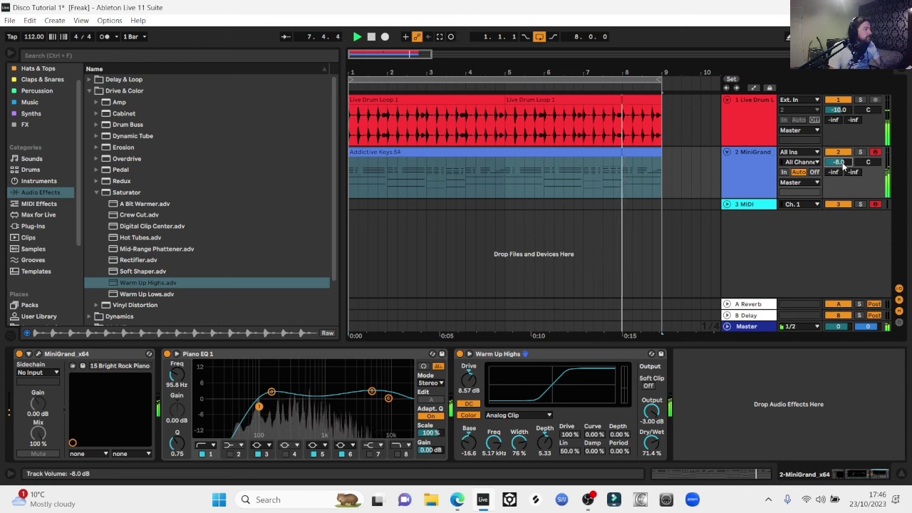
pyautogui.press('space')
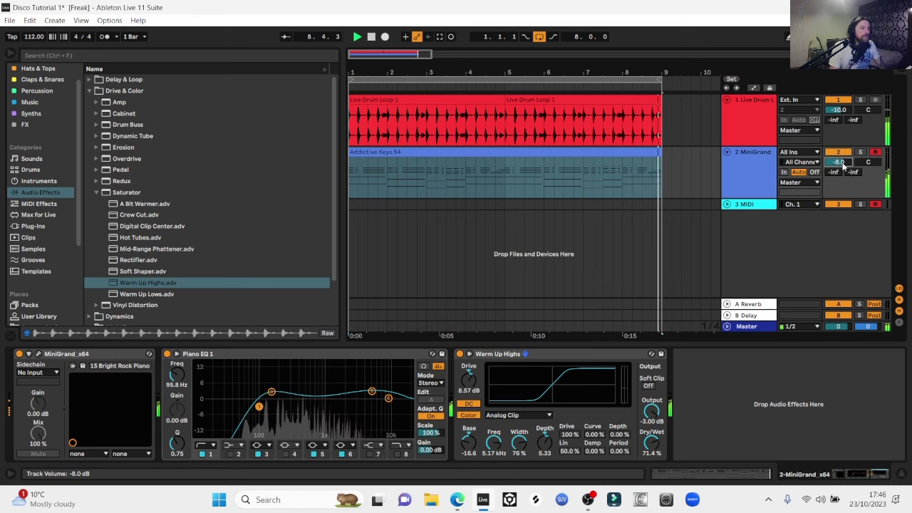
pyautogui.click(746, 326)
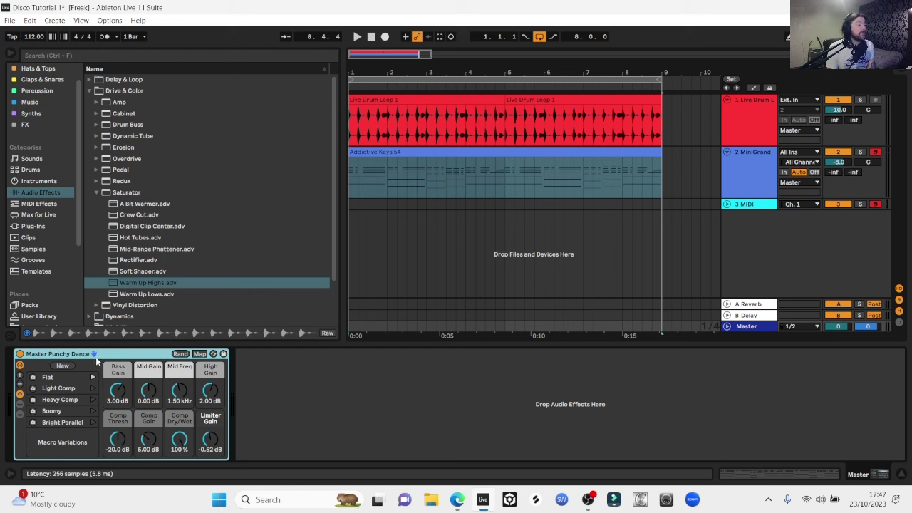
# Compare the Master Punchy Dance rack on and off, then delete the empty 3 MIDI track.
pyautogui.click(757, 327)
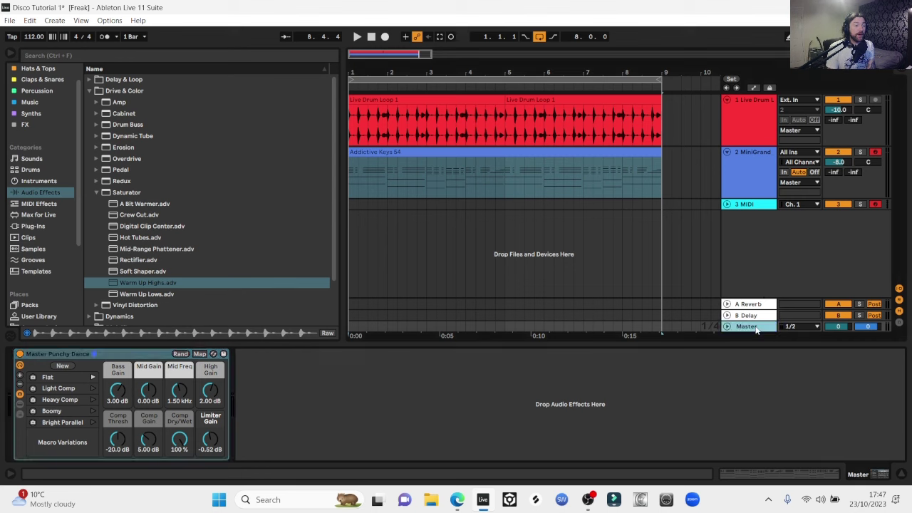
pyautogui.moveTo(310, 271); pyautogui.dragTo(363, 152)
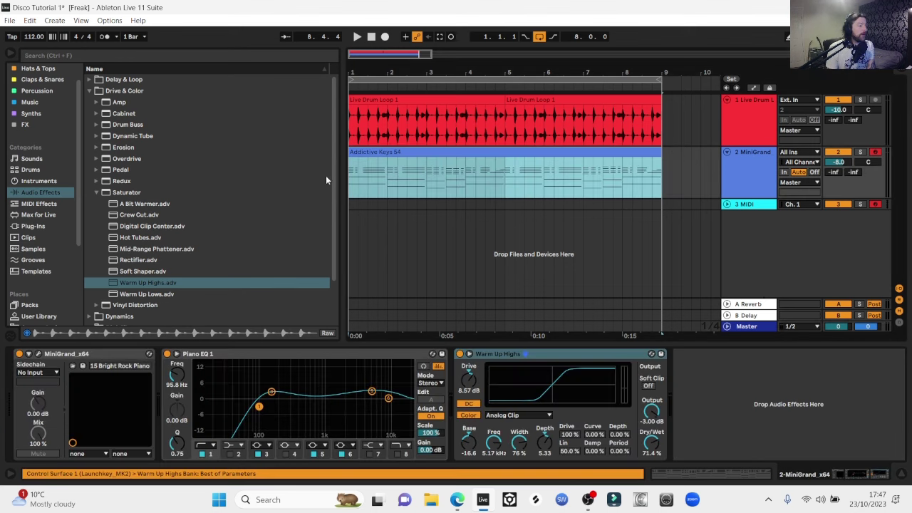
pyautogui.click(757, 206)
pyautogui.click(756, 326)
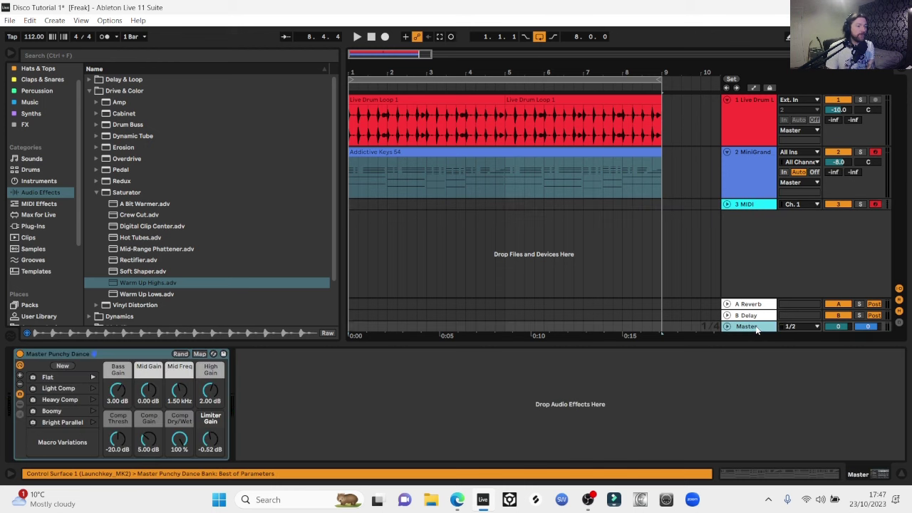
pyautogui.press('space')
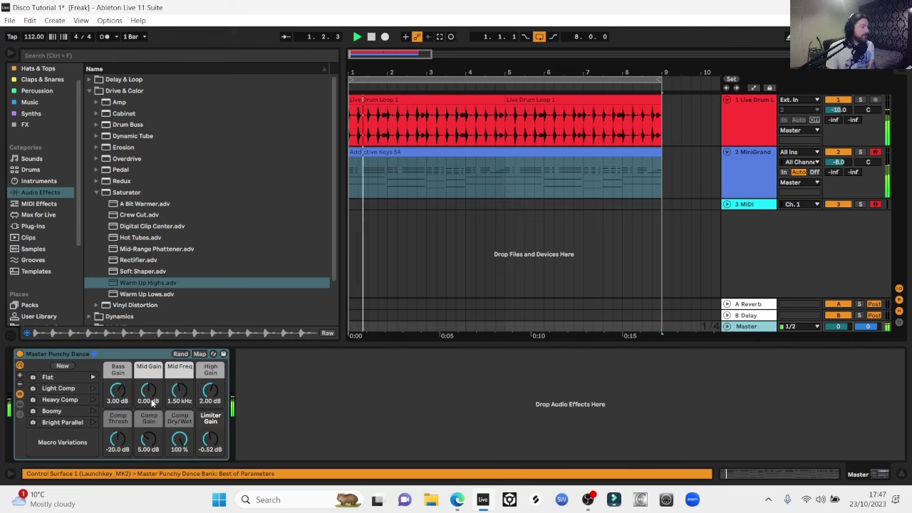
pyautogui.click(19, 354)
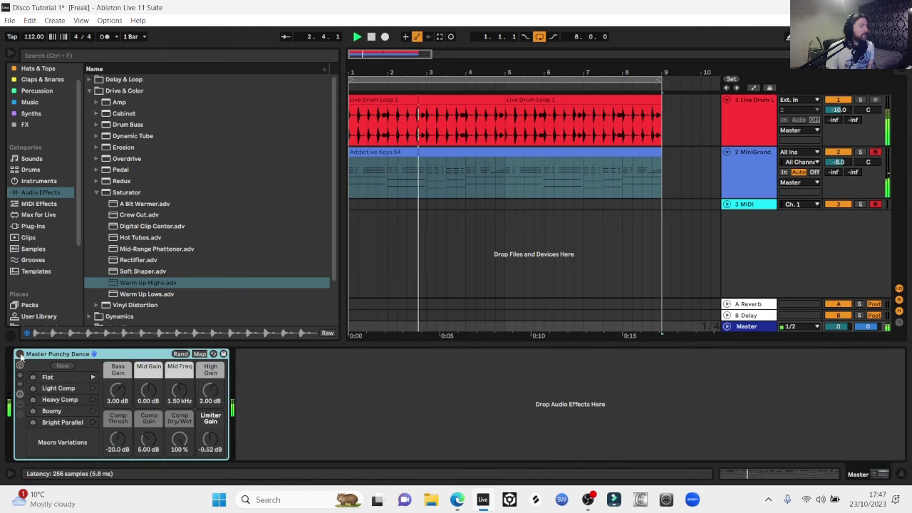
pyautogui.click(20, 353)
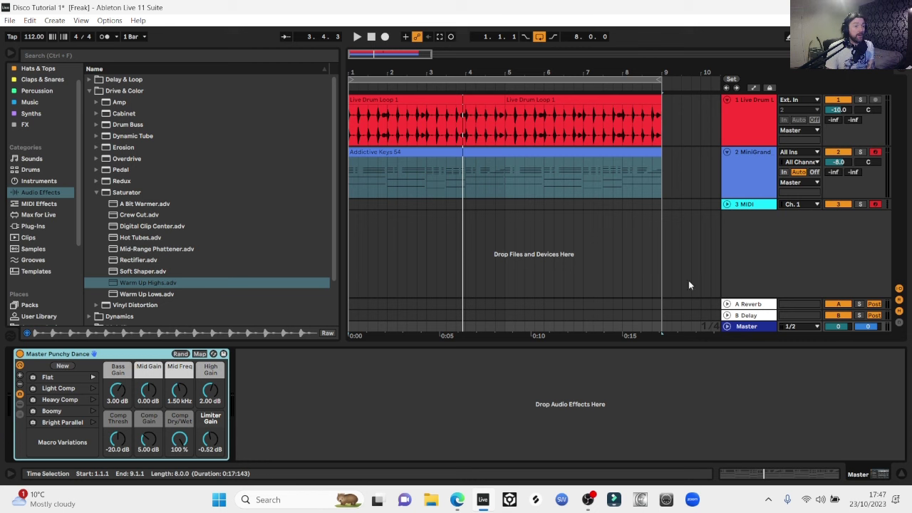
pyautogui.press('Delete')
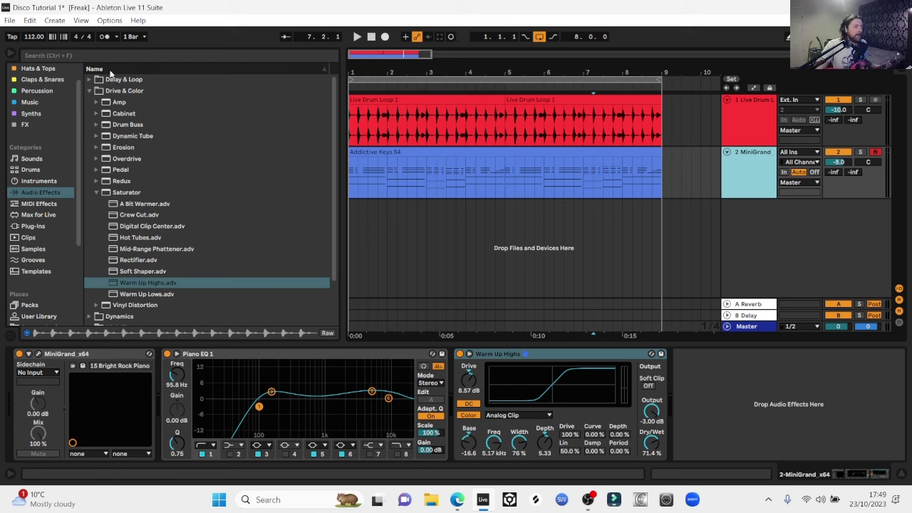
pyautogui.press('space')
pyautogui.click(838, 99)
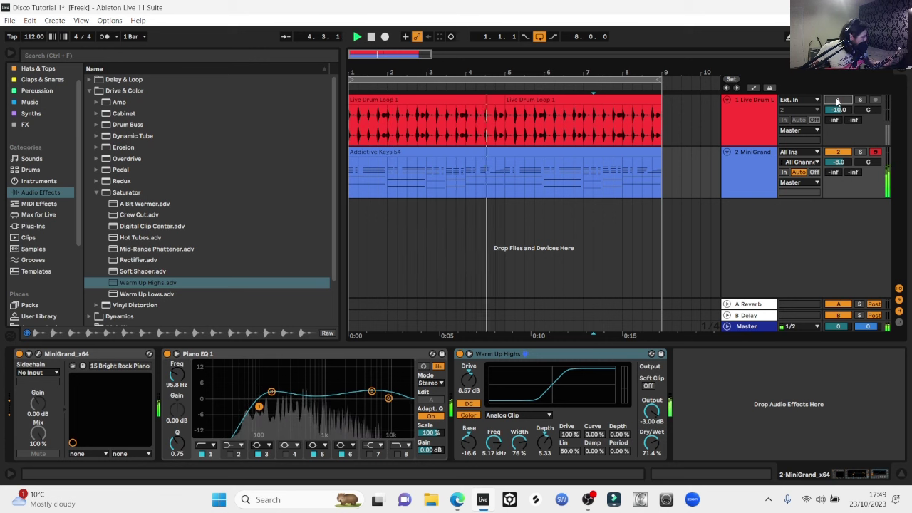
pyautogui.press('space')
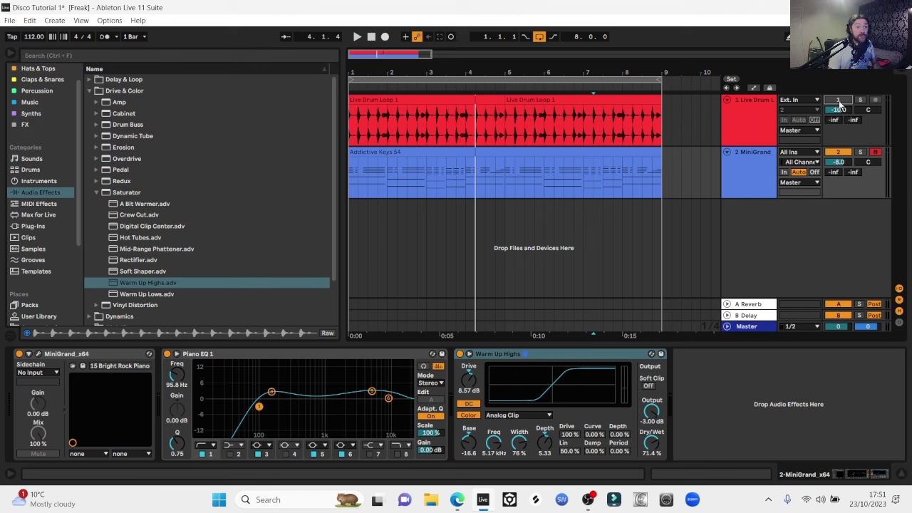
pyautogui.moveTo(409, 69); pyautogui.dragTo(409, 72)
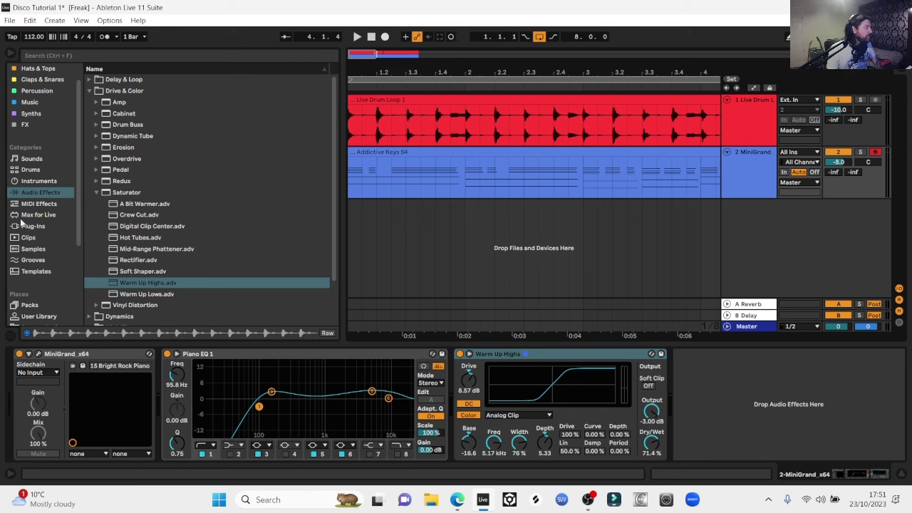
pyautogui.scroll(-5, 21, 223)
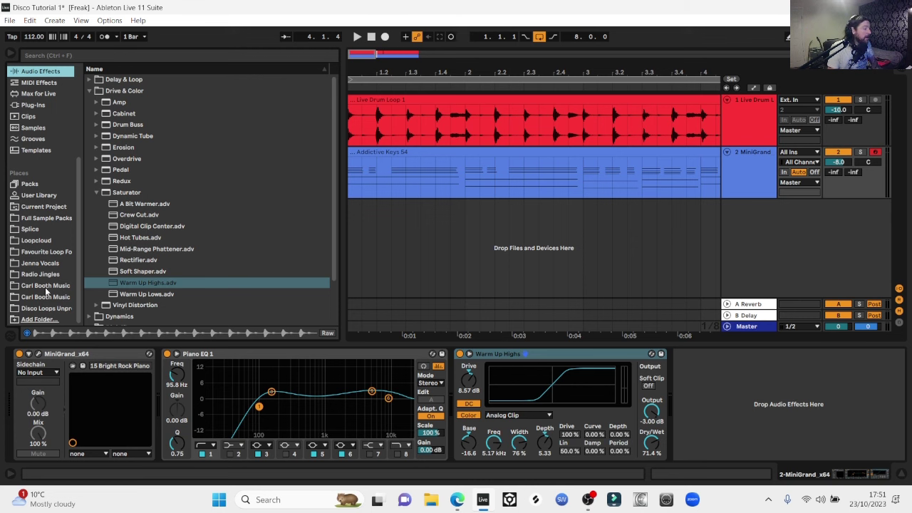
# Open the Funk Bass Guitar Live Rack folder and drop Bass Midi onto the Funk Bass track.
pyautogui.click(32, 297)
pyautogui.click(90, 80)
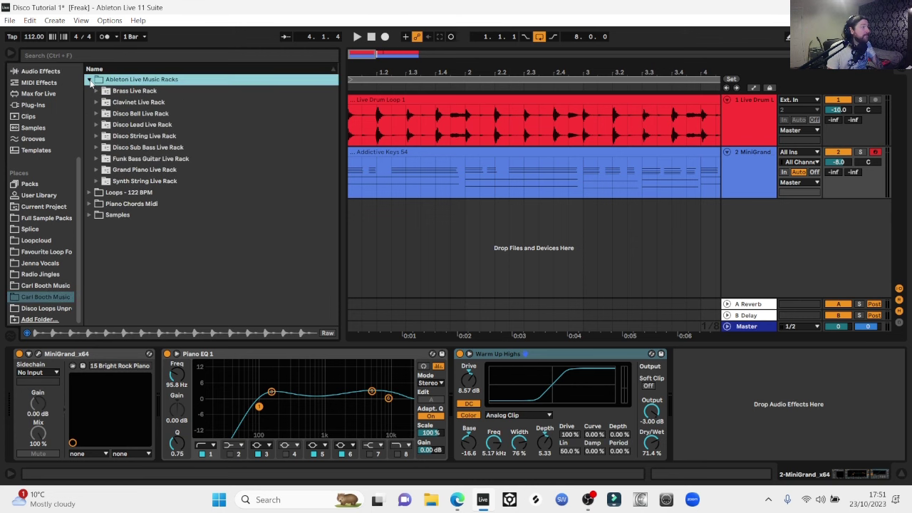
pyautogui.click(96, 159)
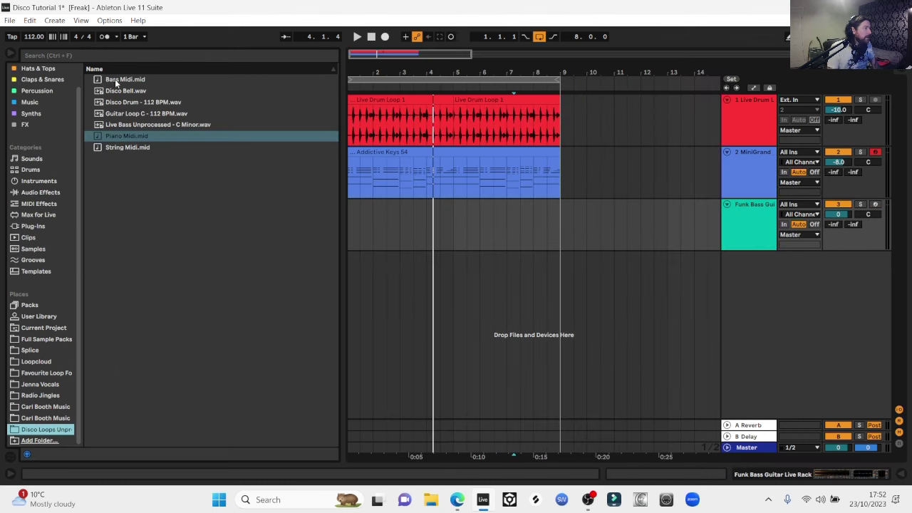
pyautogui.moveTo(115, 79); pyautogui.dragTo(350, 232)
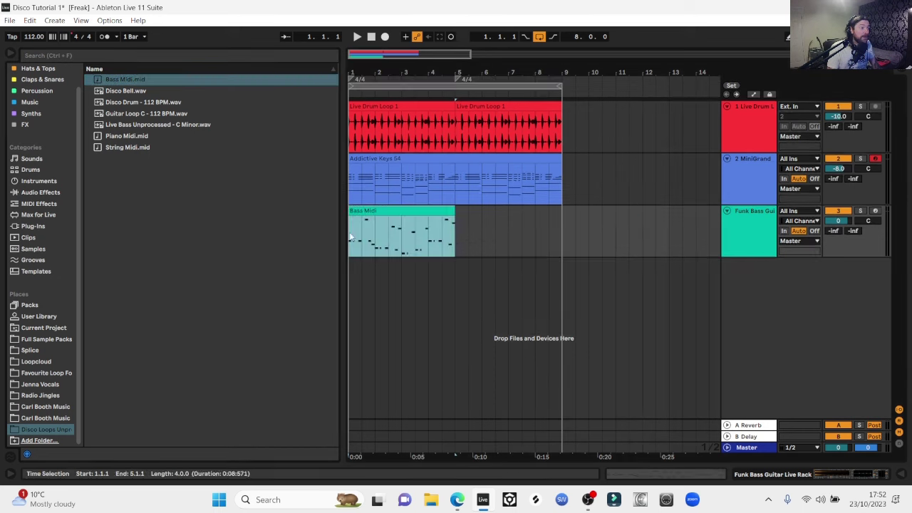
pyautogui.rightClick(457, 76)
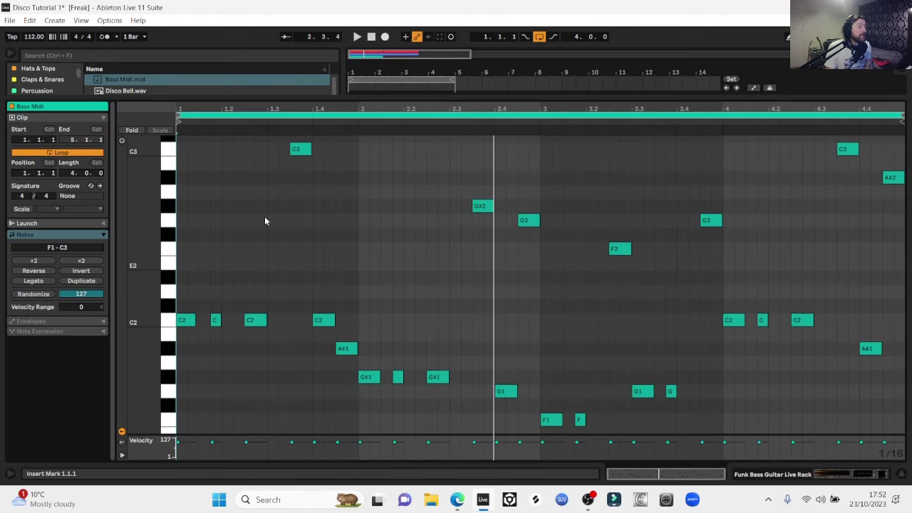
# Select the A#1 notes near the bar ends and play the bass line to hear it.
pyautogui.click(347, 350)
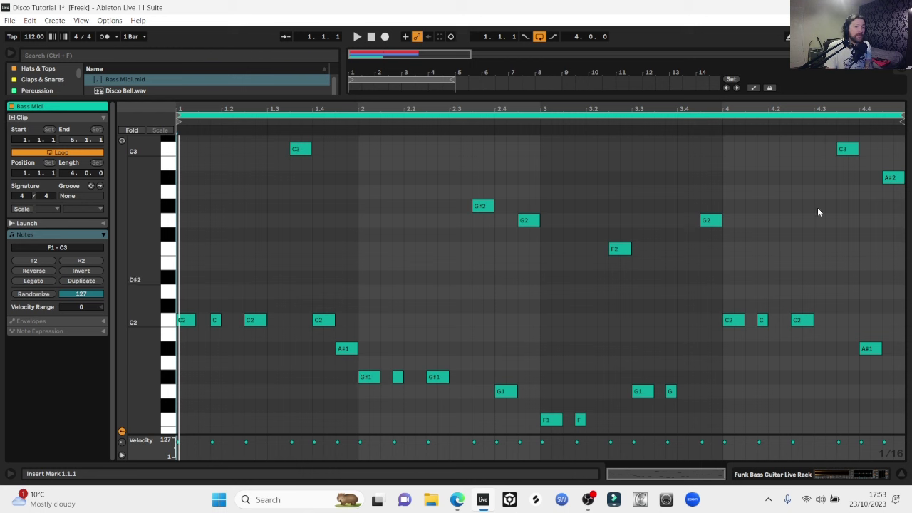
pyautogui.click(868, 350)
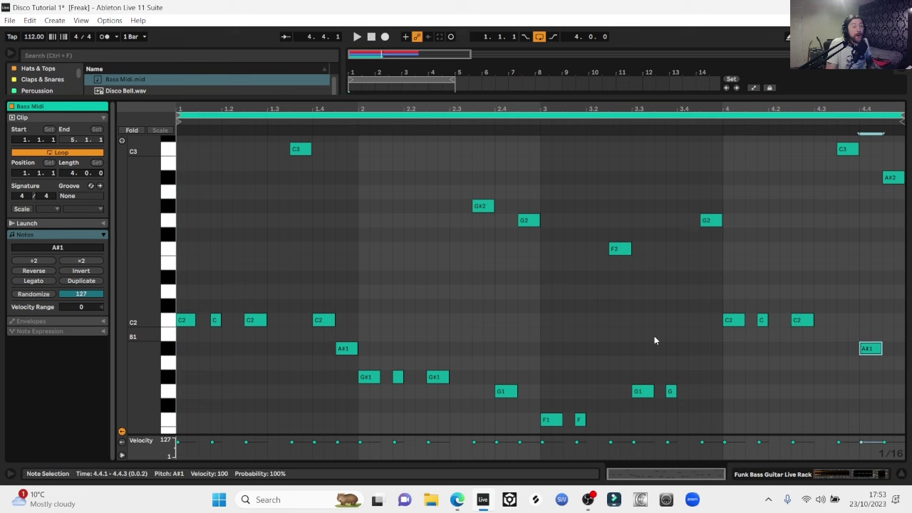
pyautogui.press('space')
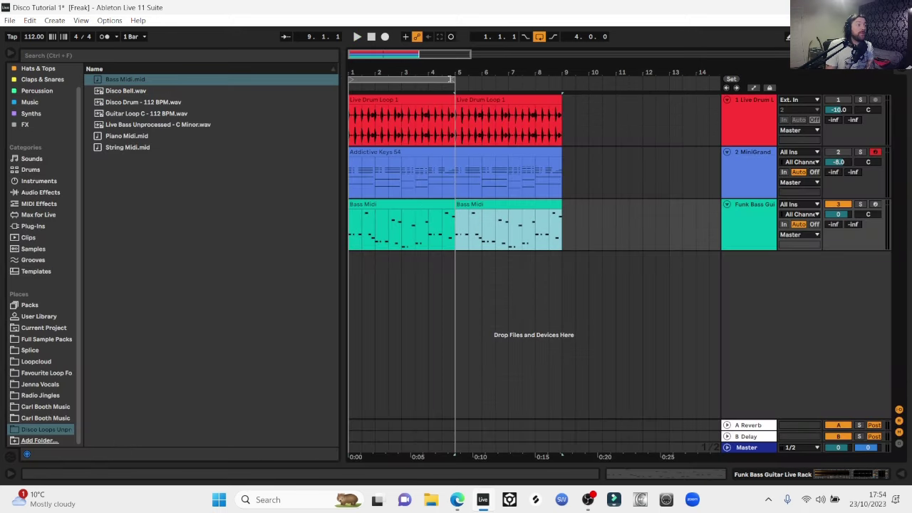
# Extend the loop region to bar 9 and return to the full arrangement.
pyautogui.moveTo(455, 81); pyautogui.dragTo(565, 82)
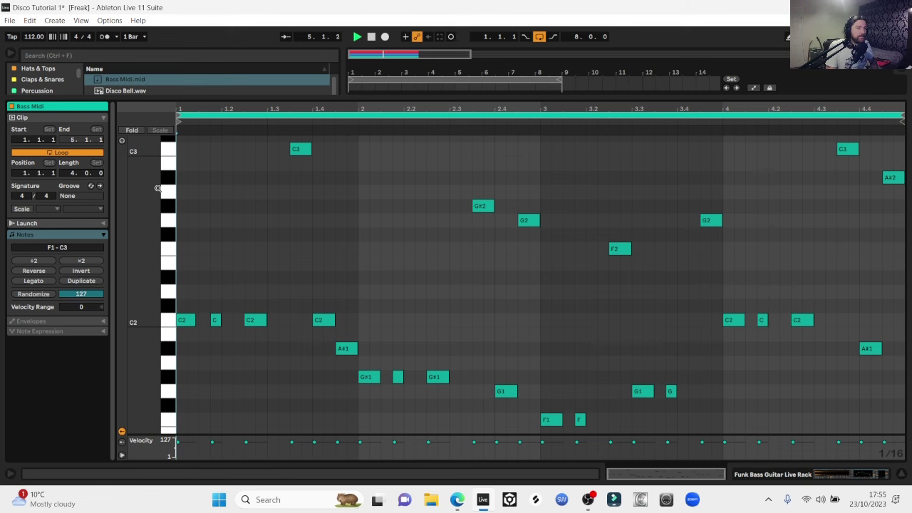
pyautogui.hotkey('ctrl', 'alt', 'l')
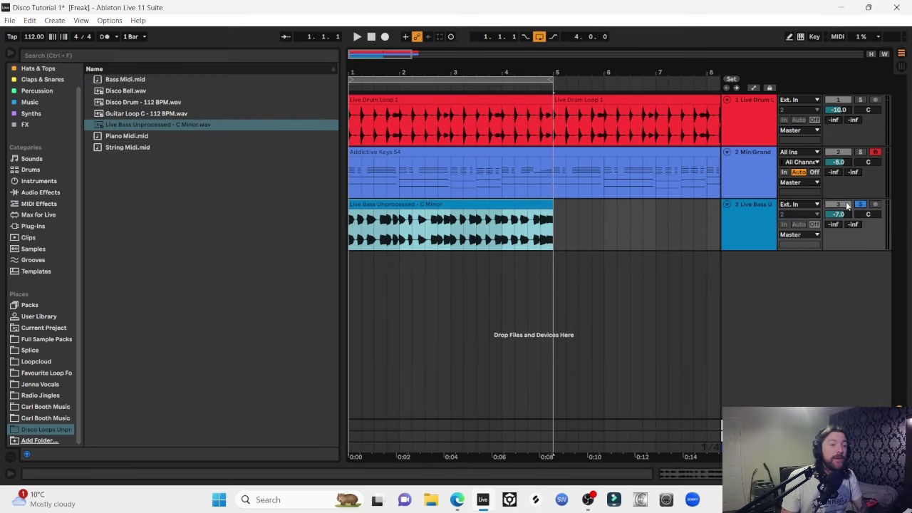
# Solo the bass and drum tracks during playback and lower the bass volume to -8 dB.
pyautogui.click(862, 204)
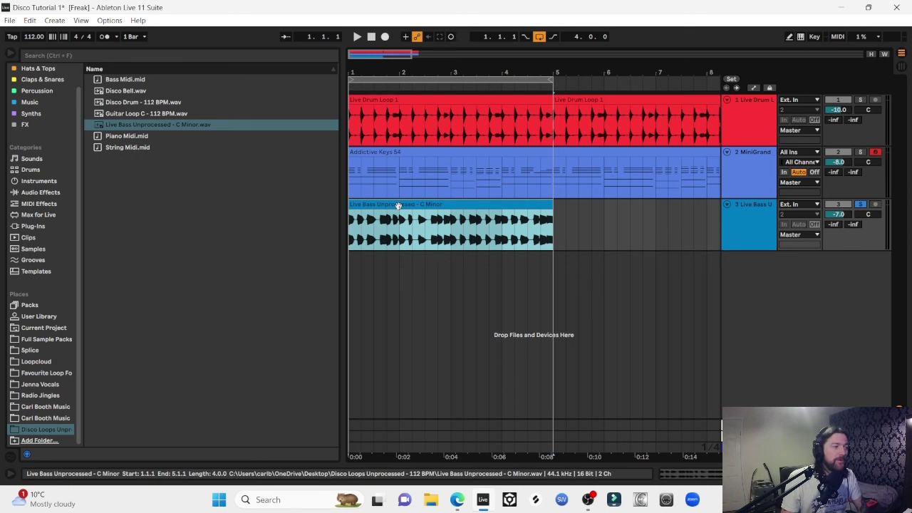
pyautogui.press('space')
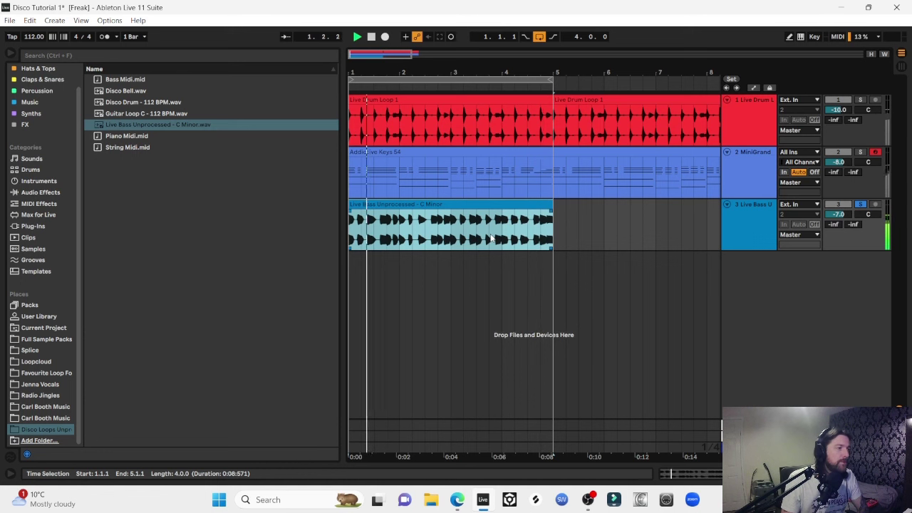
pyautogui.click(584, 227)
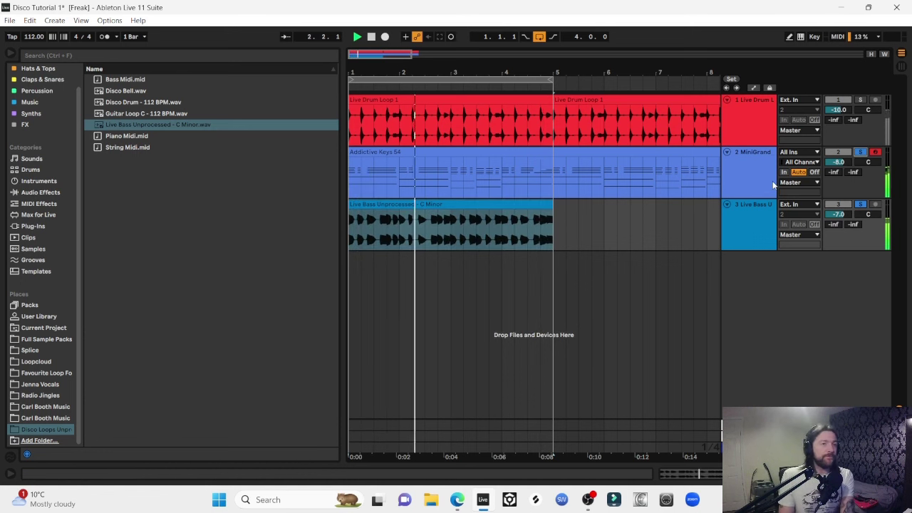
pyautogui.click(861, 100)
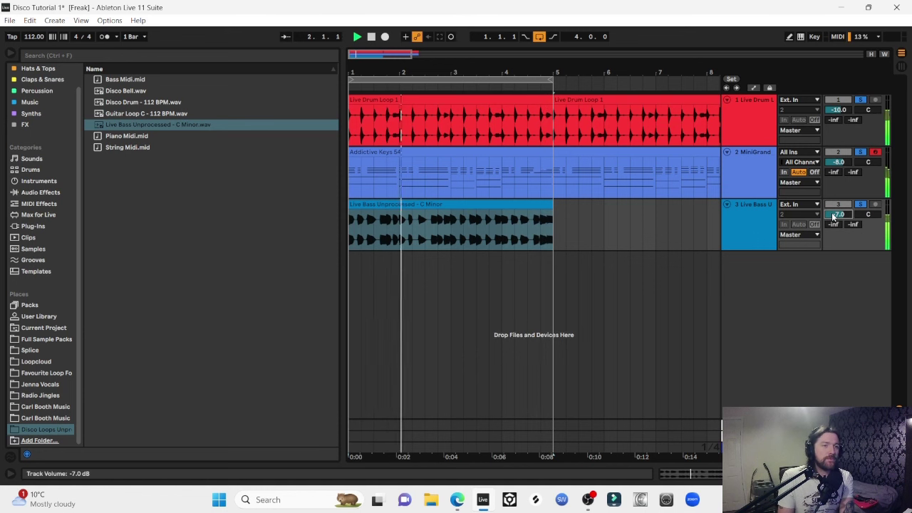
pyautogui.scroll(-1, 832, 218)
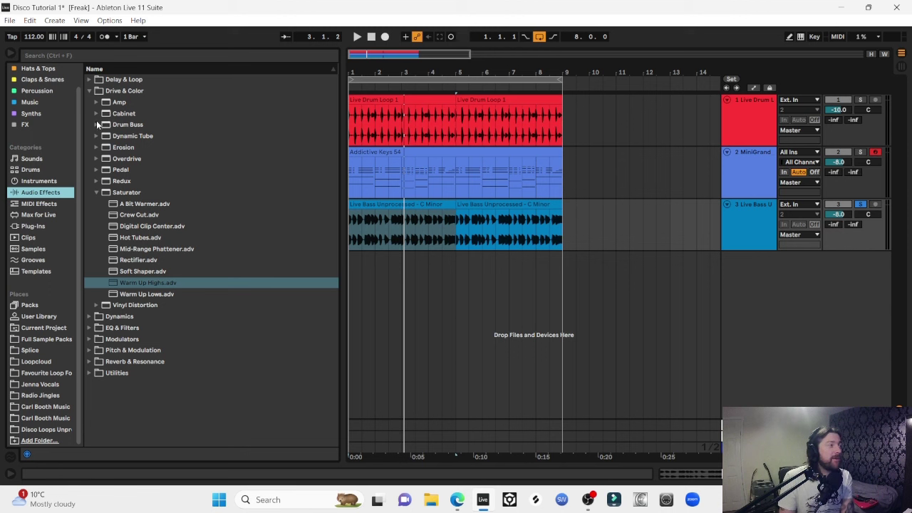
# Load the 4x10 Bass Cab cabinet preset onto the Live Bass track.
pyautogui.click(124, 116)
pyautogui.click(120, 104)
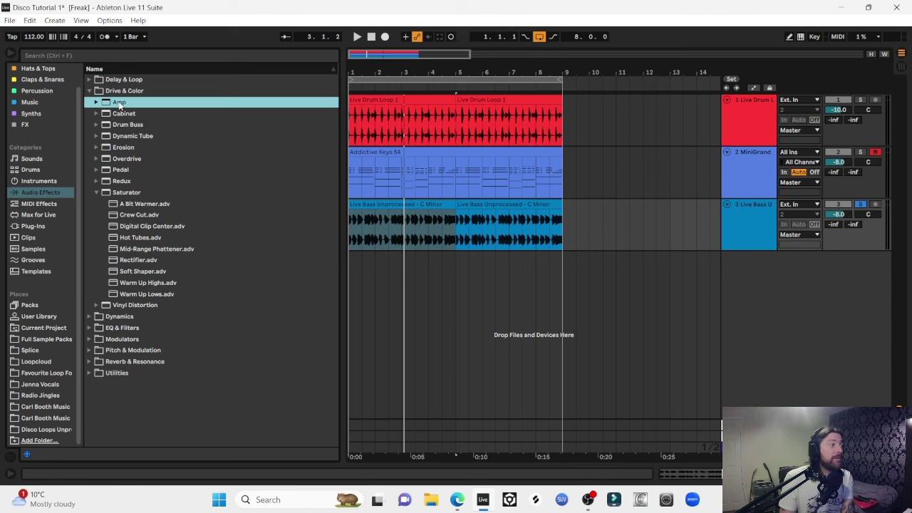
pyautogui.click(96, 113)
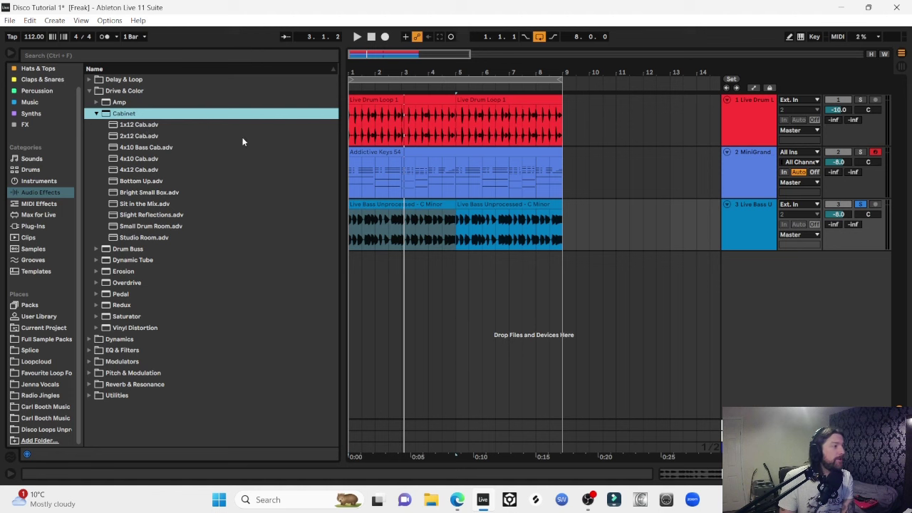
pyautogui.click(146, 148)
pyautogui.moveTo(392, 239); pyautogui.dragTo(391, 237)
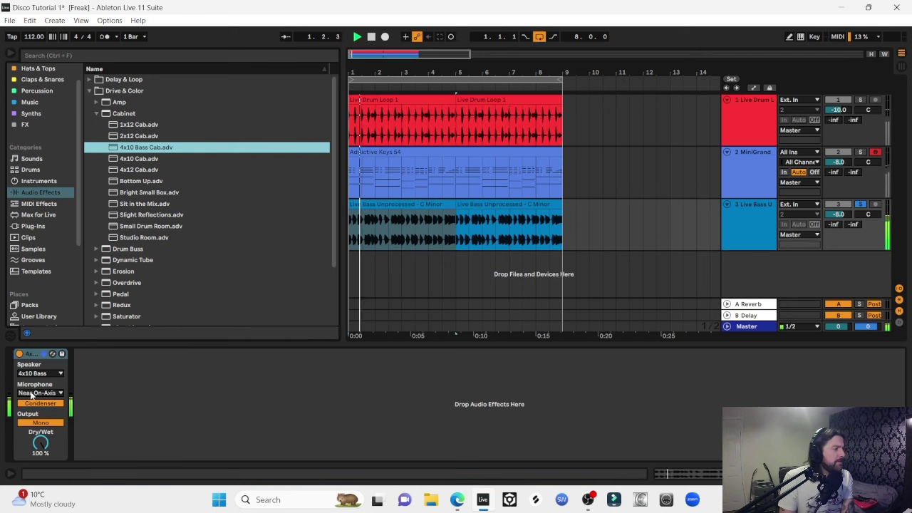
# A/B the cabinet during playback and set its Dry/Wet to about 30 %.
pyautogui.click(19, 354)
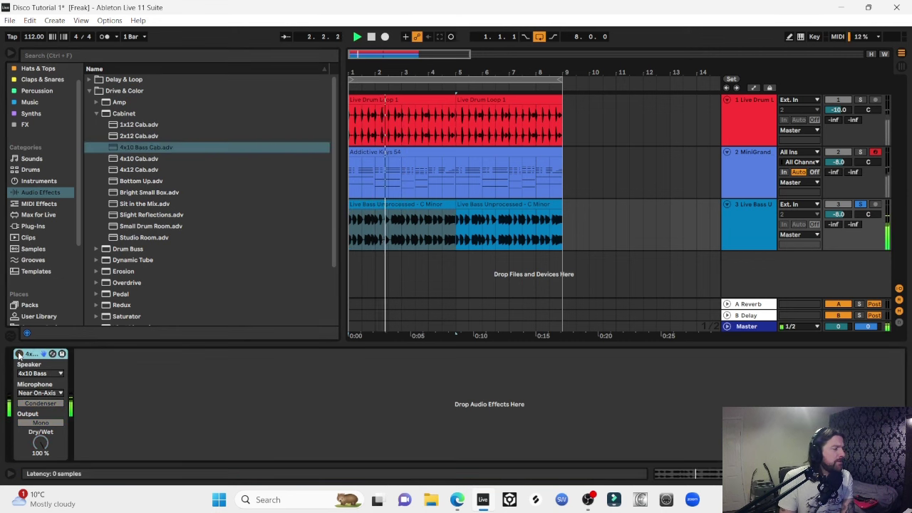
pyautogui.click(19, 354)
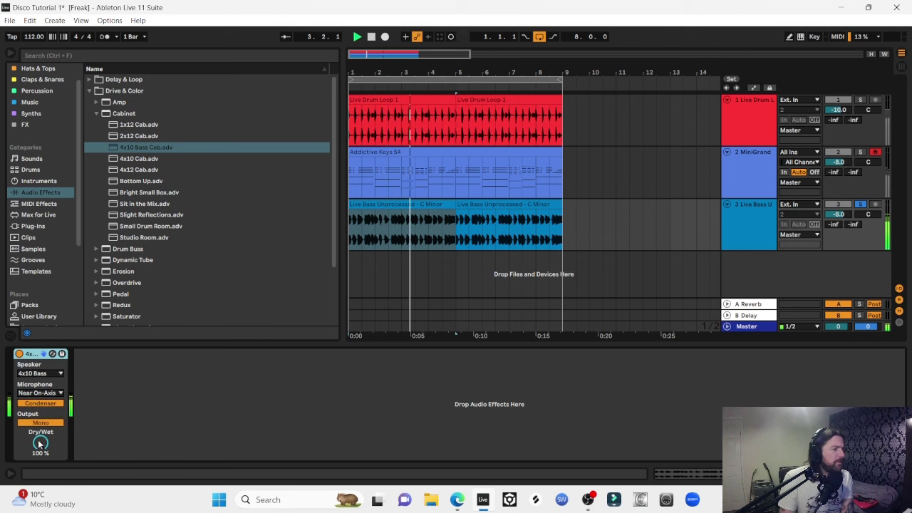
pyautogui.moveTo(39, 443); pyautogui.dragTo(39, 445)
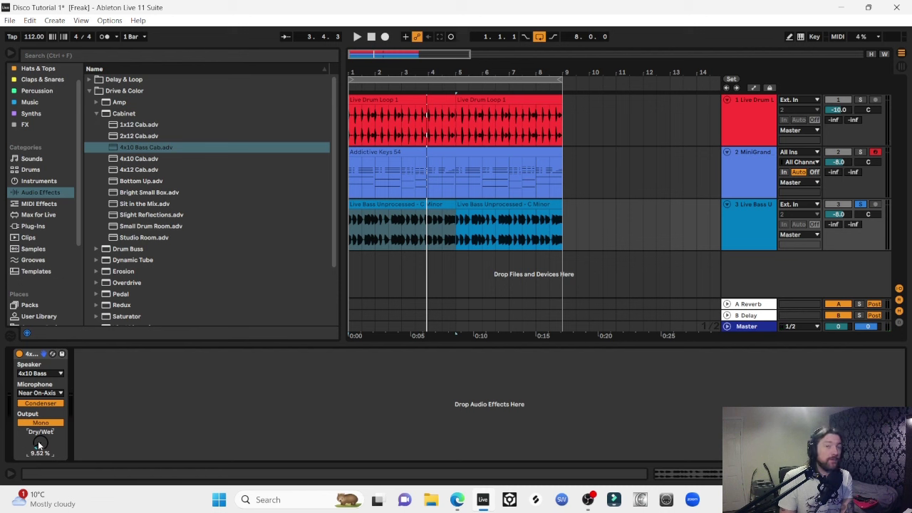
pyautogui.press('space')
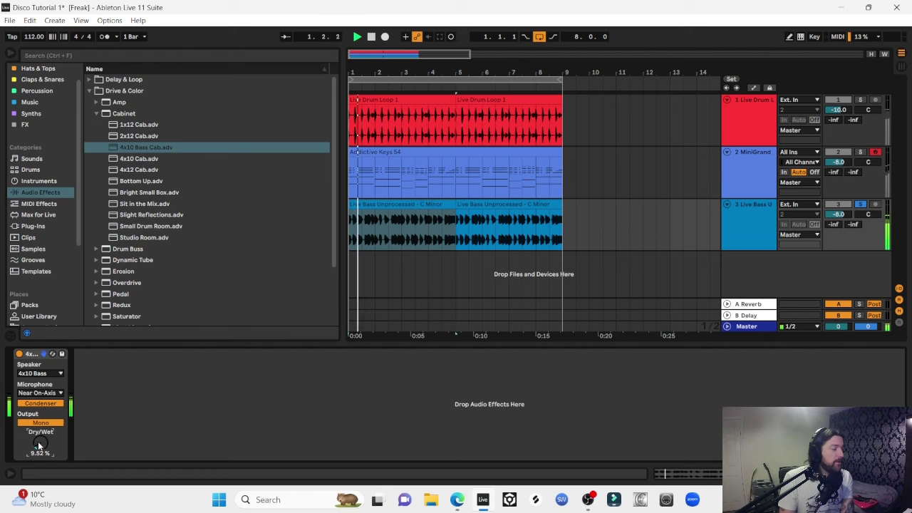
pyautogui.moveTo(40, 443); pyautogui.dragTo(41, 466)
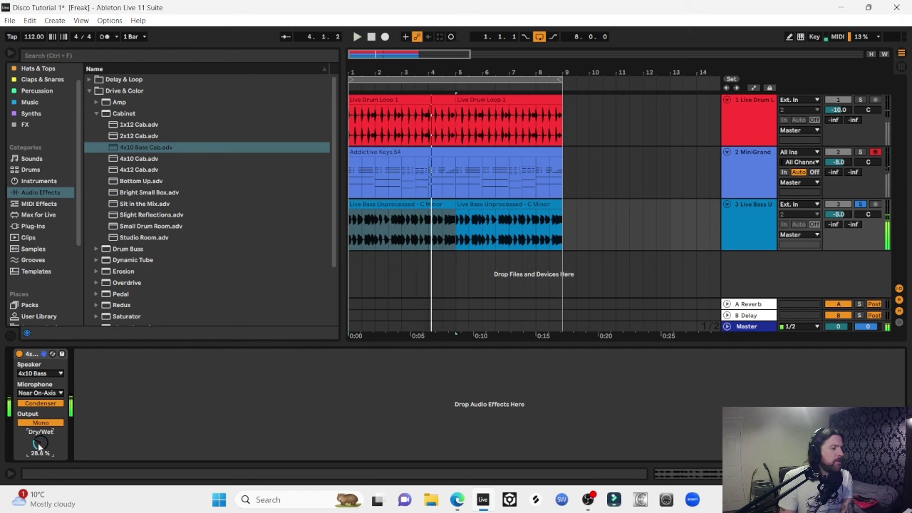
pyautogui.press('space')
pyautogui.click(105, 103)
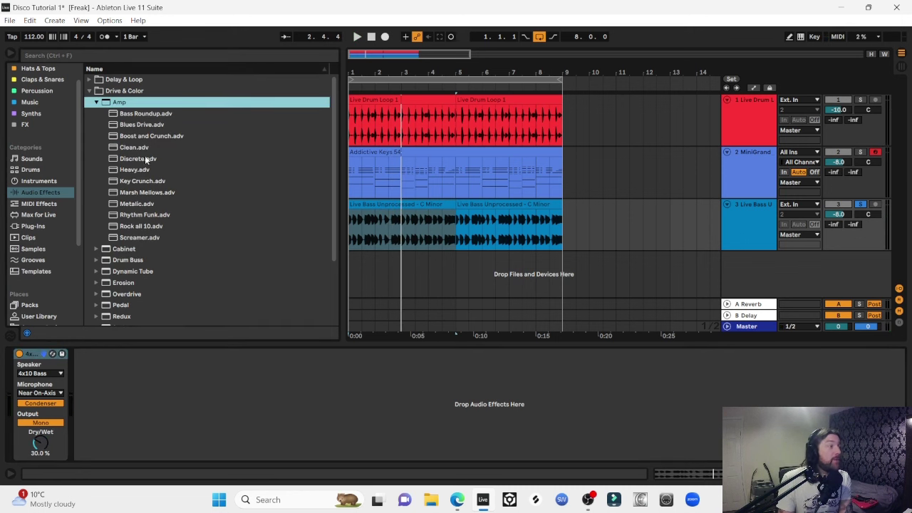
# Add the Clean amp after the cabinet, switch it to its bass model, and blend Dry/Wet near 50 %.
pyautogui.moveTo(132, 147); pyautogui.dragTo(125, 402)
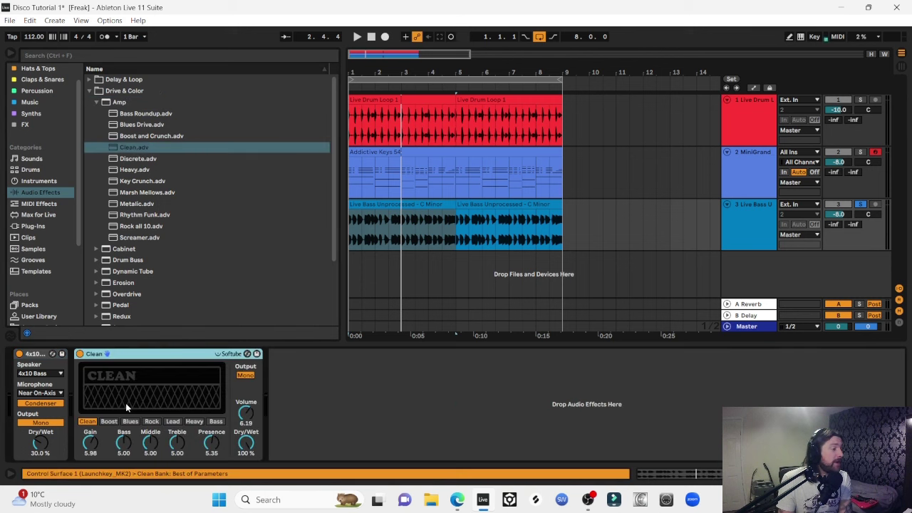
pyautogui.click(218, 422)
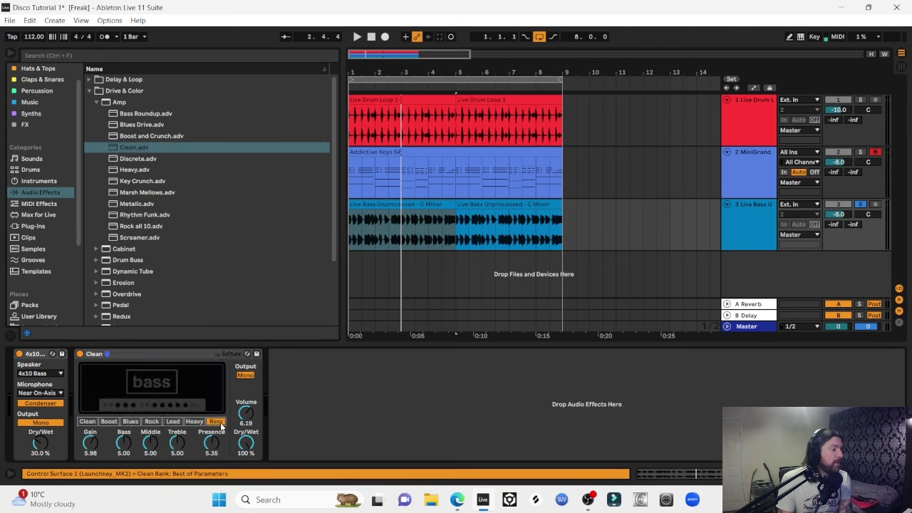
pyautogui.moveTo(246, 443); pyautogui.dragTo(246, 467)
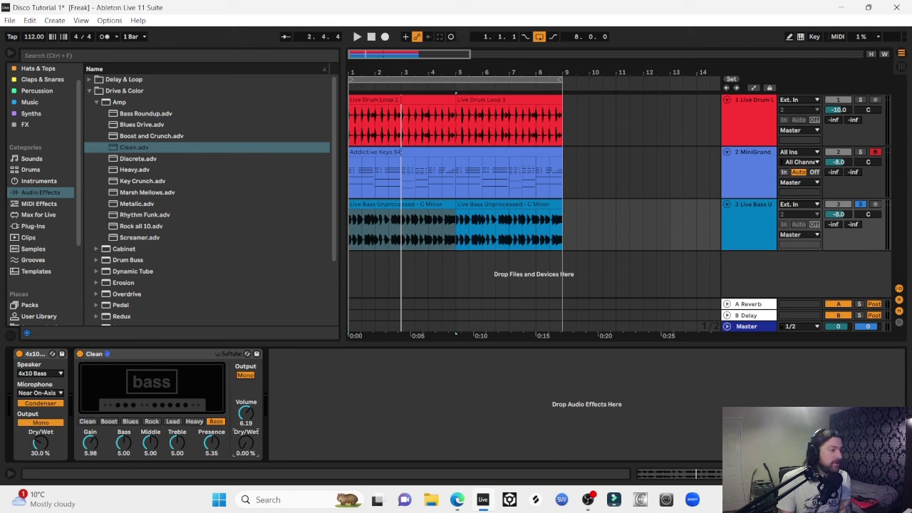
pyautogui.press('space')
pyautogui.moveTo(246, 443); pyautogui.dragTo(246, 406)
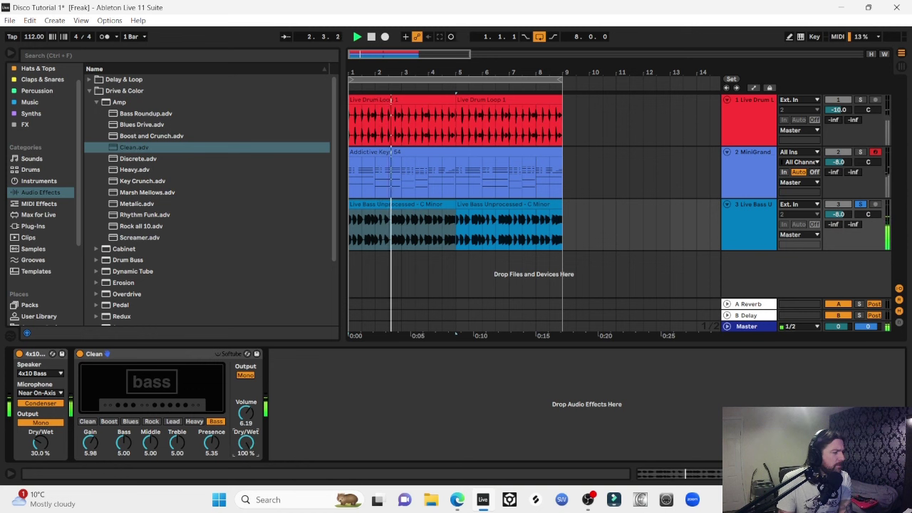
pyautogui.moveTo(245, 443); pyautogui.dragTo(245, 451)
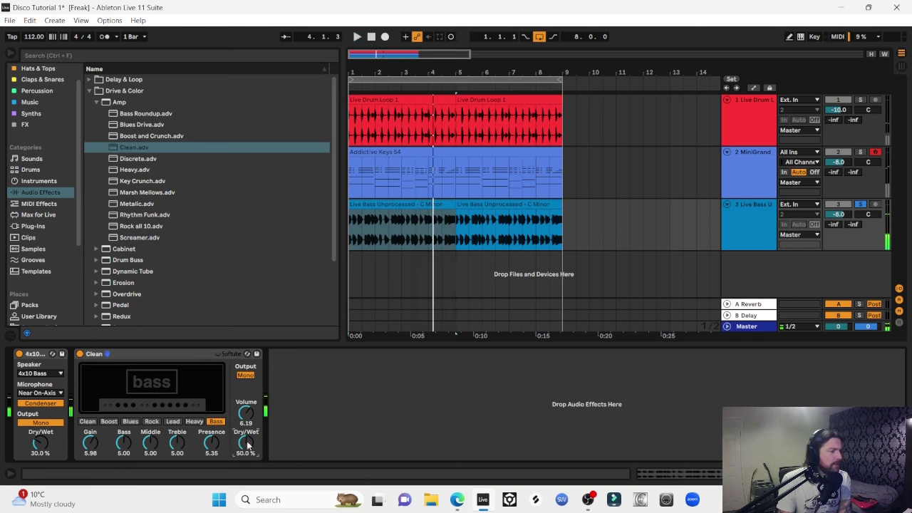
# A/B the Clean amp and trim its Dry/Wet to 46.8 %.
pyautogui.press('space')
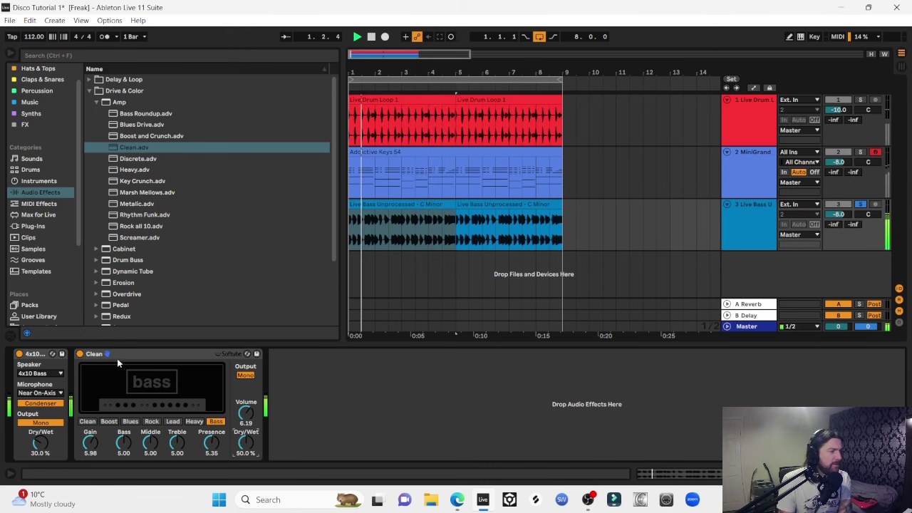
pyautogui.click(79, 353)
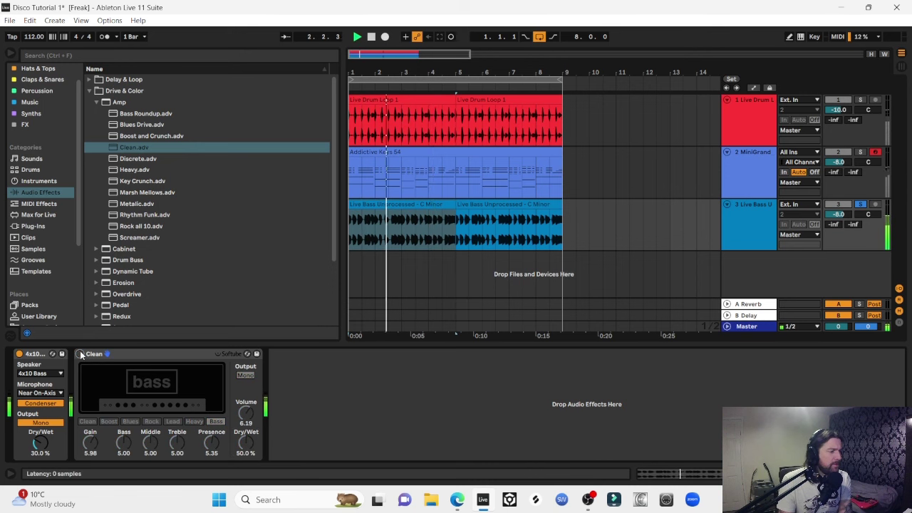
pyautogui.click(80, 354)
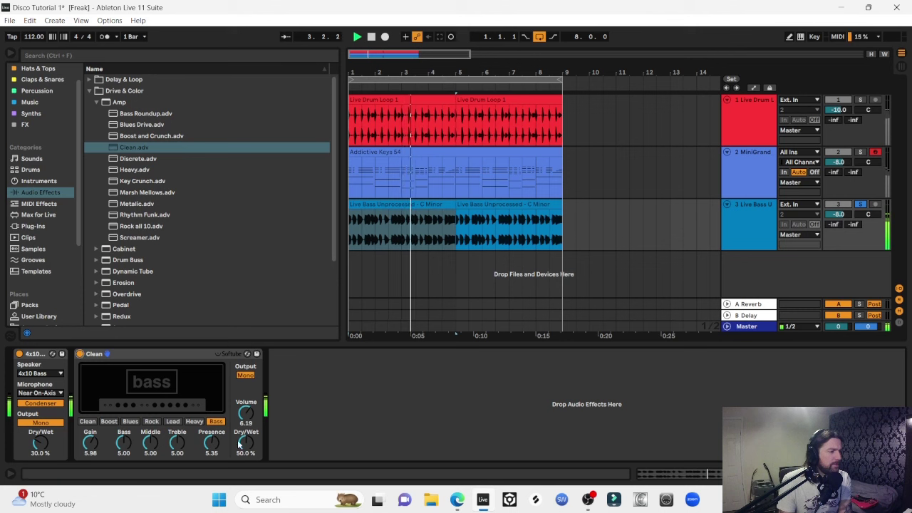
pyautogui.moveTo(246, 442); pyautogui.dragTo(245, 446)
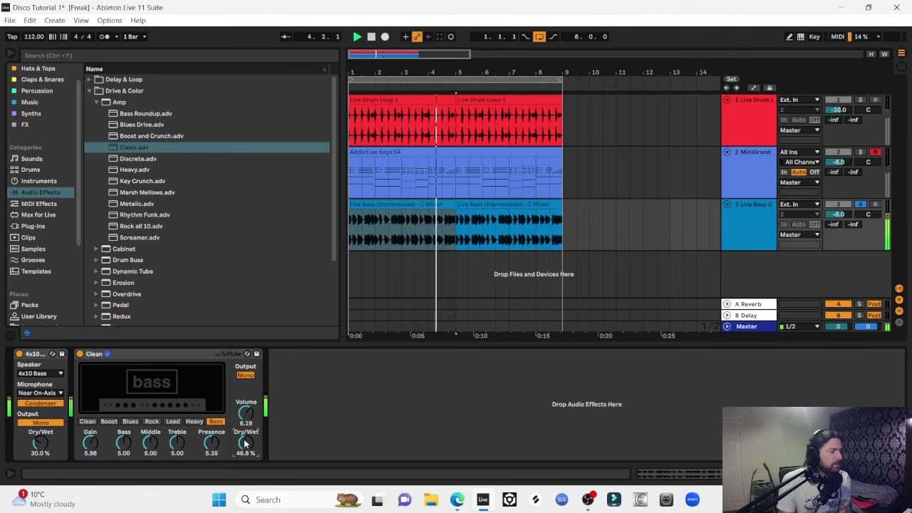
pyautogui.press('space')
pyautogui.press('Left')
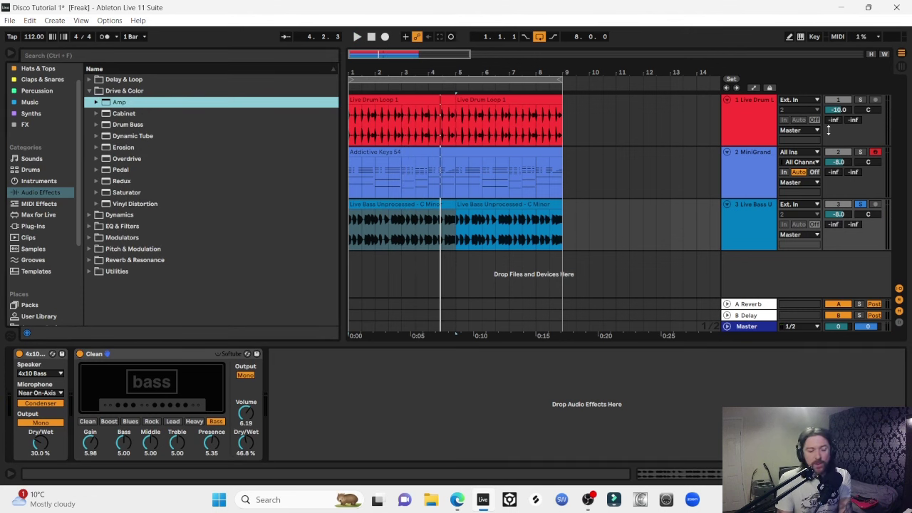
# Solo the piano, drop the Live Bass to -10.0 dB while playing, then solo the drums.
pyautogui.click(860, 153)
pyautogui.press('space')
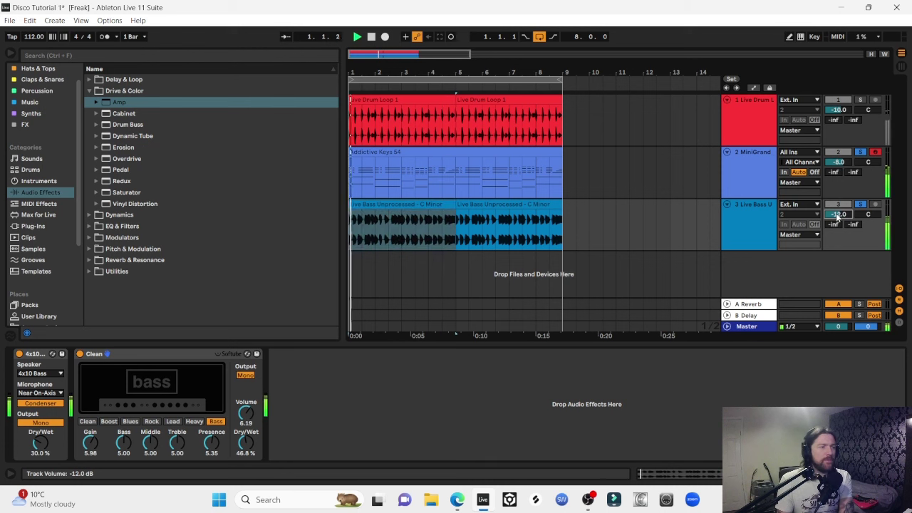
pyautogui.moveTo(838, 217); pyautogui.dragTo(838, 220)
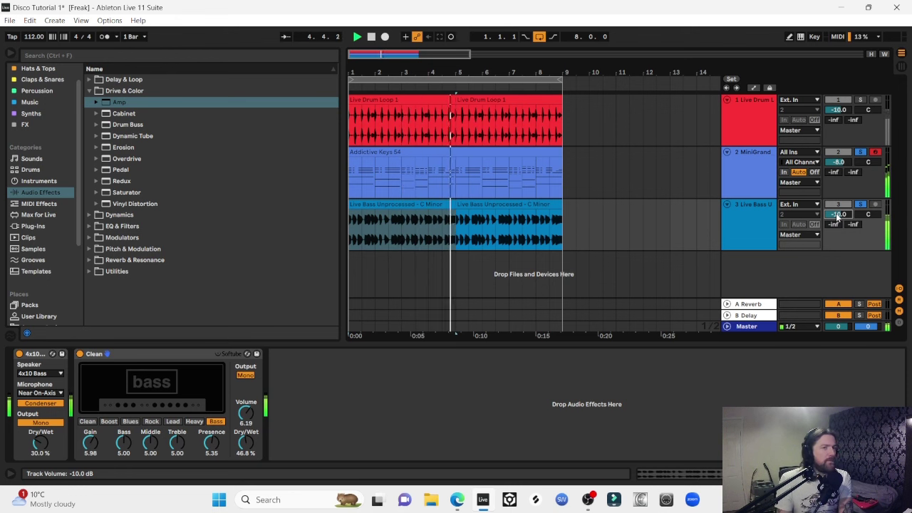
pyautogui.click(860, 100)
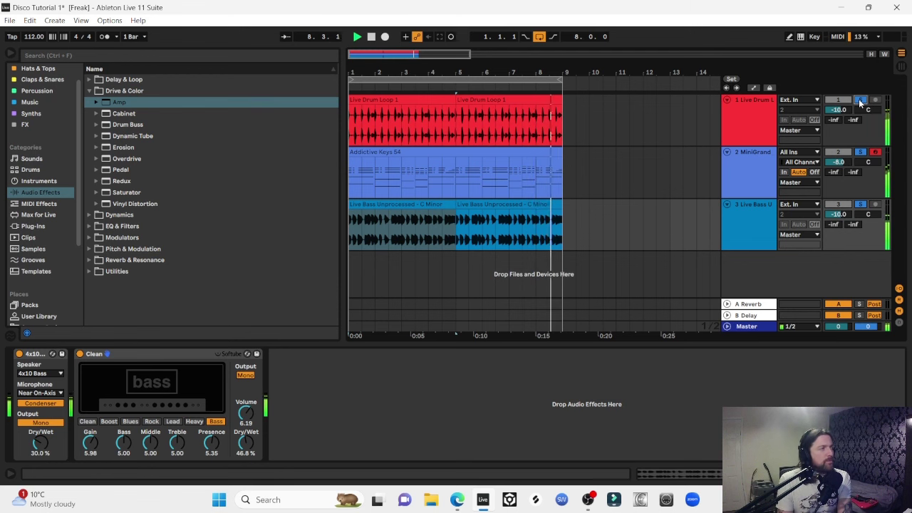
pyautogui.press('space')
pyautogui.click(399, 121)
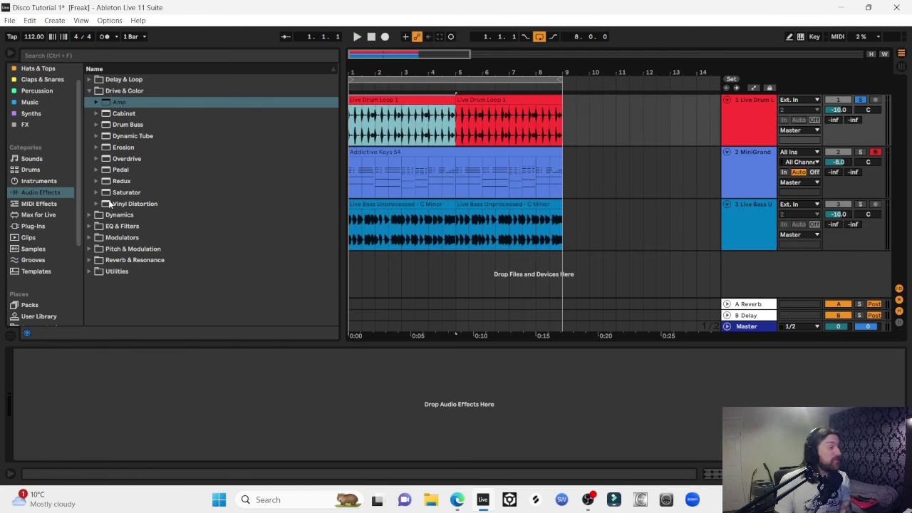
pyautogui.click(107, 126)
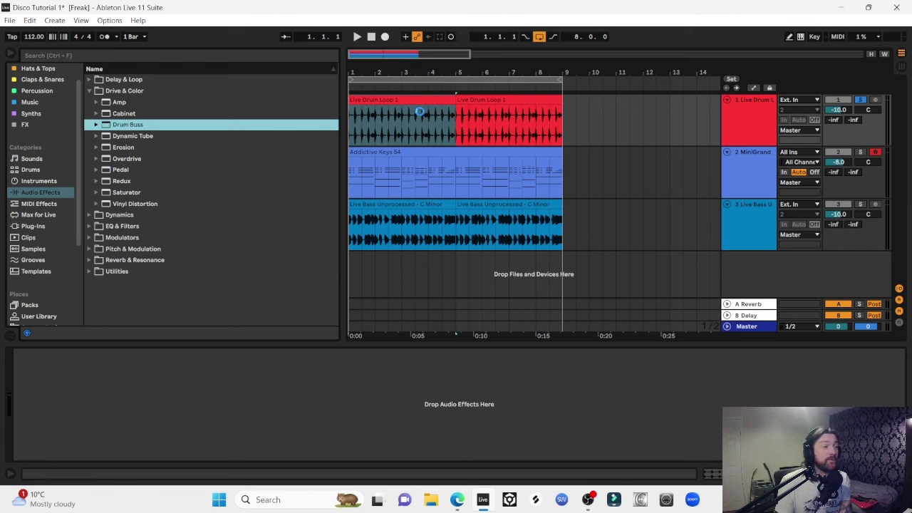
# Add Drum Buss to the drum track, A/B it, and set its drive mode to Medium.
pyautogui.moveTo(420, 112); pyautogui.dragTo(97, 383)
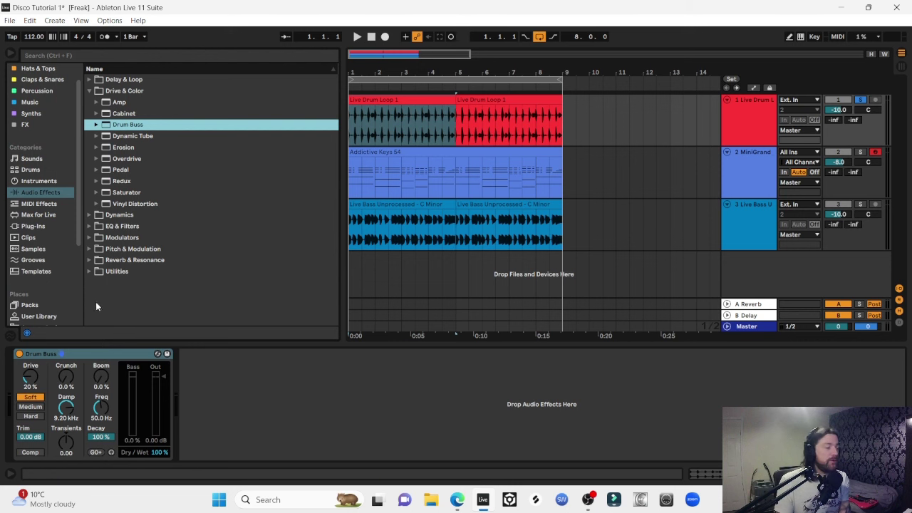
pyautogui.click(19, 353)
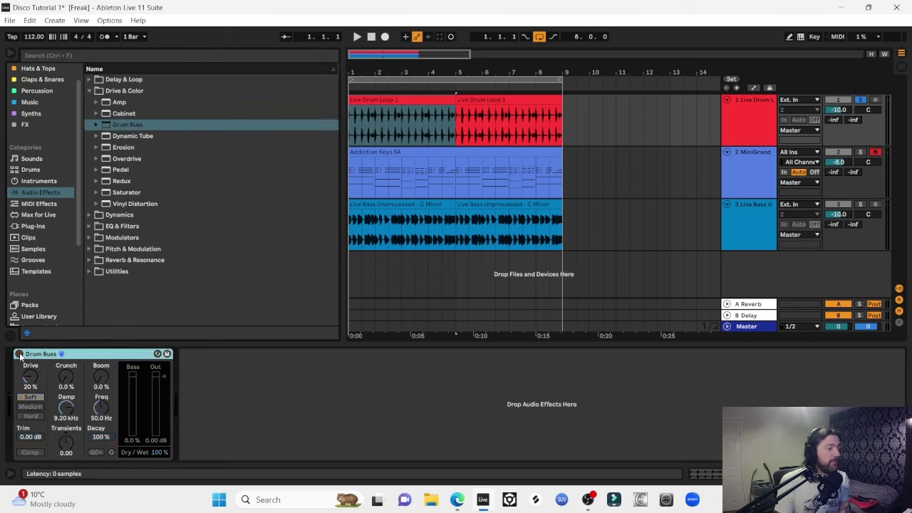
pyautogui.press('space')
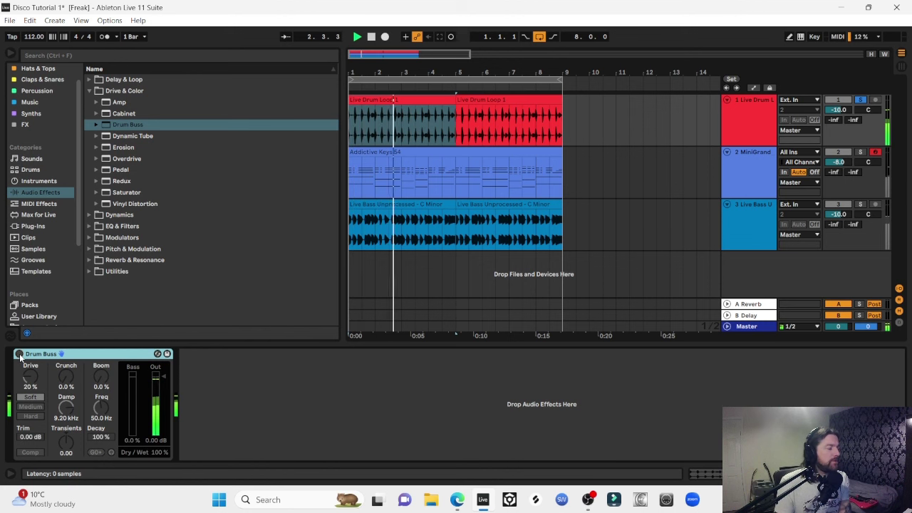
pyautogui.click(20, 354)
pyautogui.press('space')
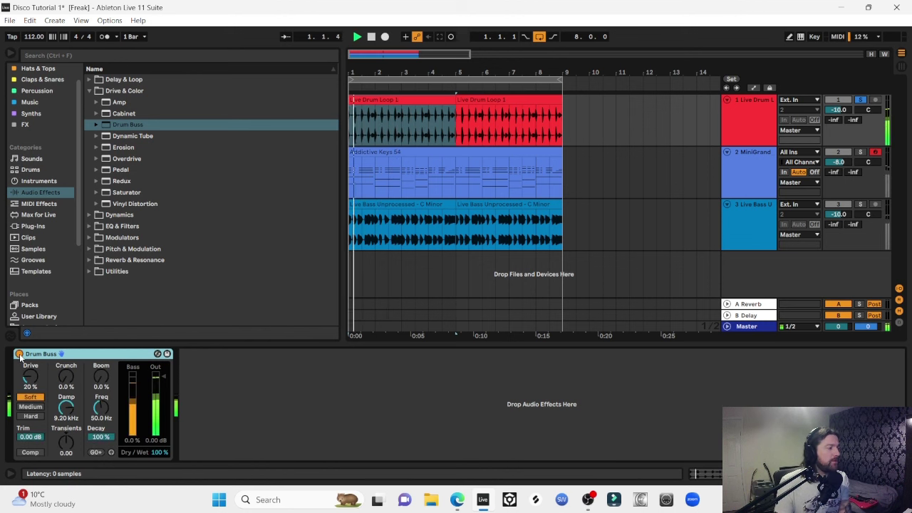
pyautogui.click(38, 408)
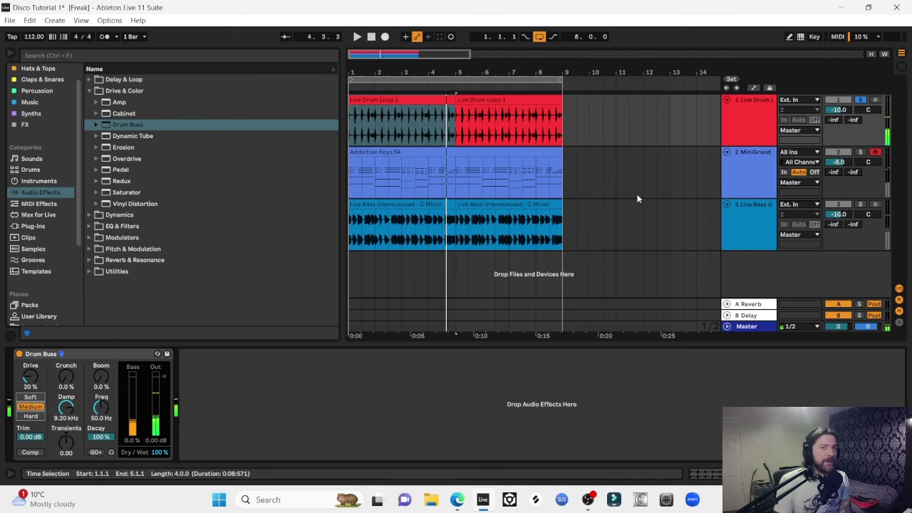
pyautogui.press('space')
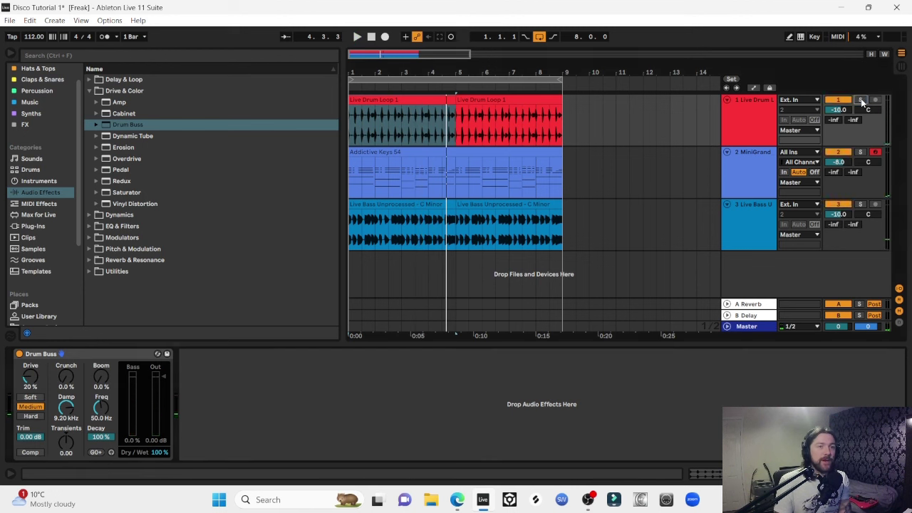
# Audition the drums from bar 1 with and without the Drum Buss, checking its dry/wet amount.
pyautogui.click(377, 100)
pyautogui.press('space')
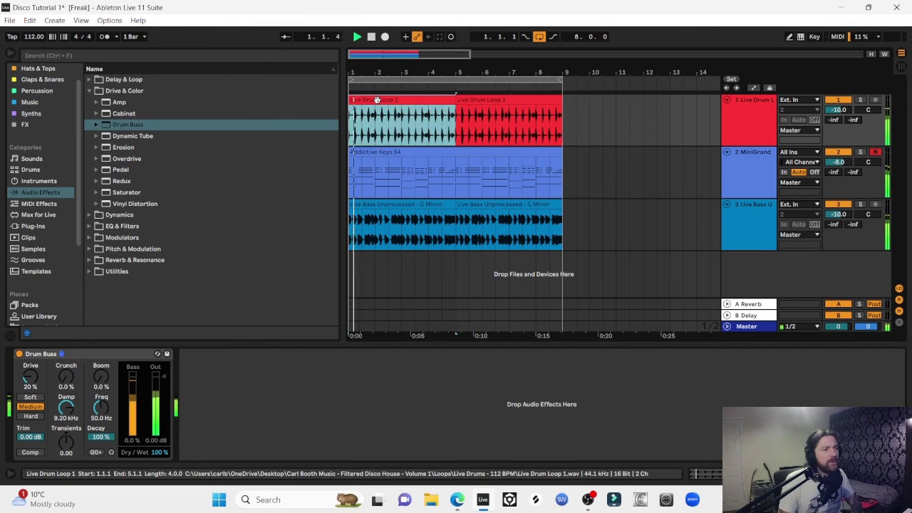
pyautogui.click(19, 354)
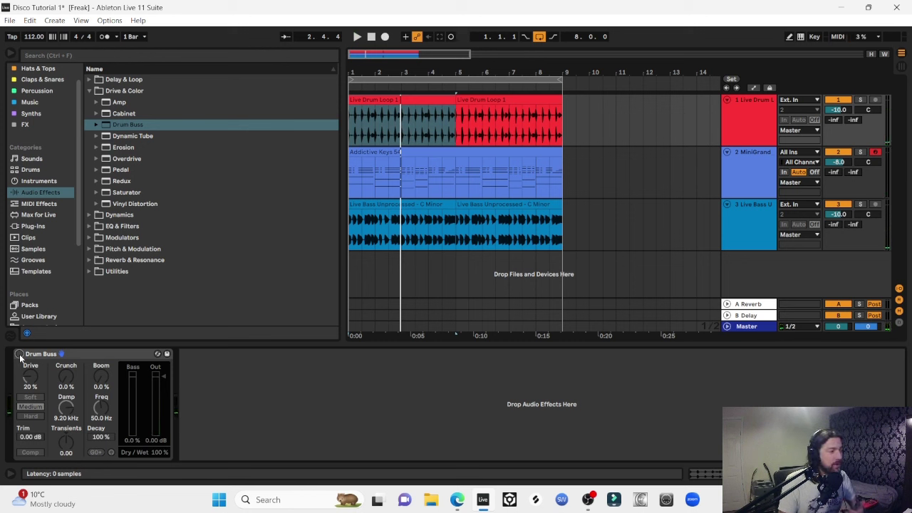
pyautogui.press('space')
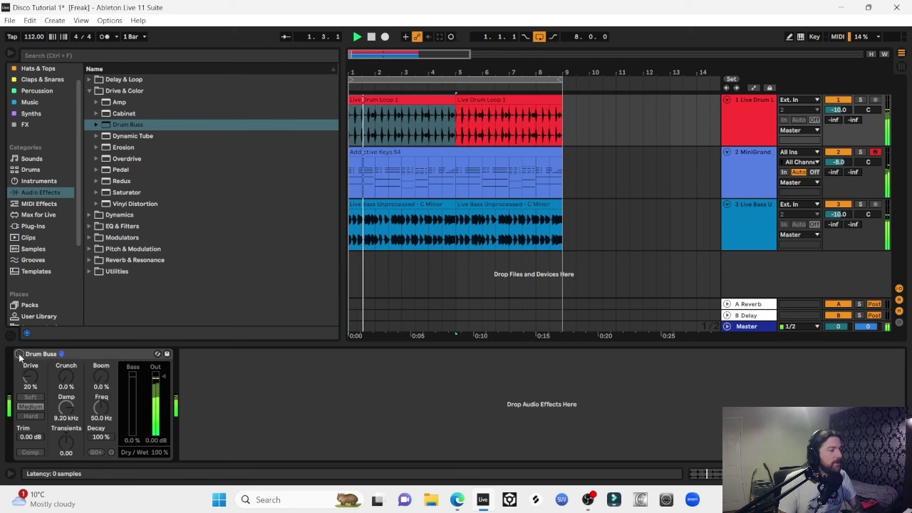
pyautogui.click(18, 354)
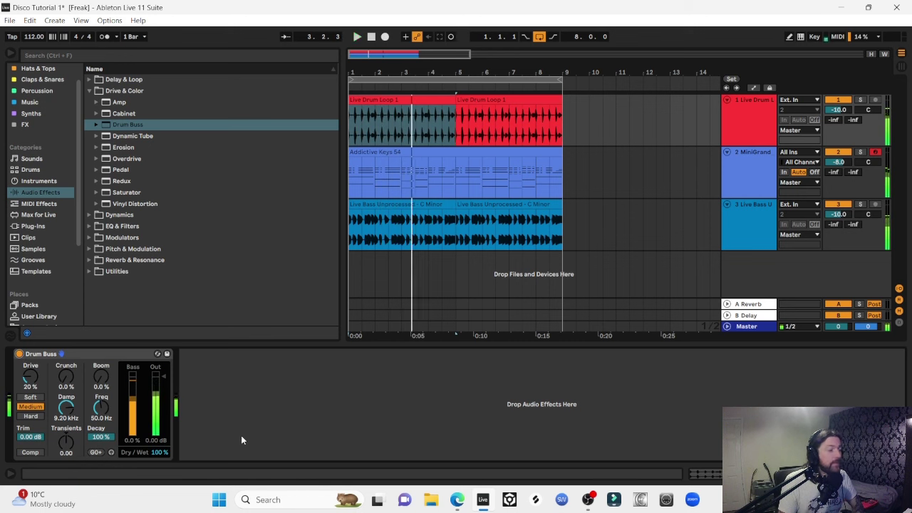
pyautogui.press('space')
pyautogui.click(160, 452)
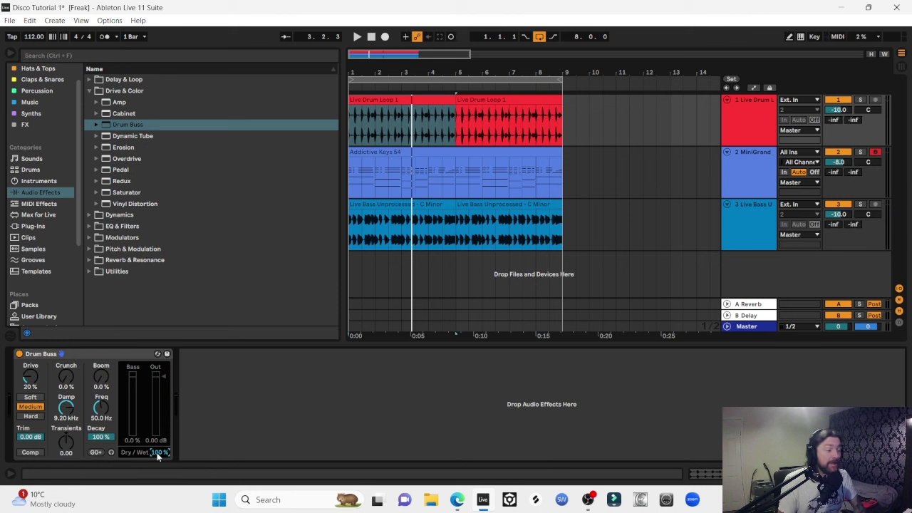
pyautogui.press('space')
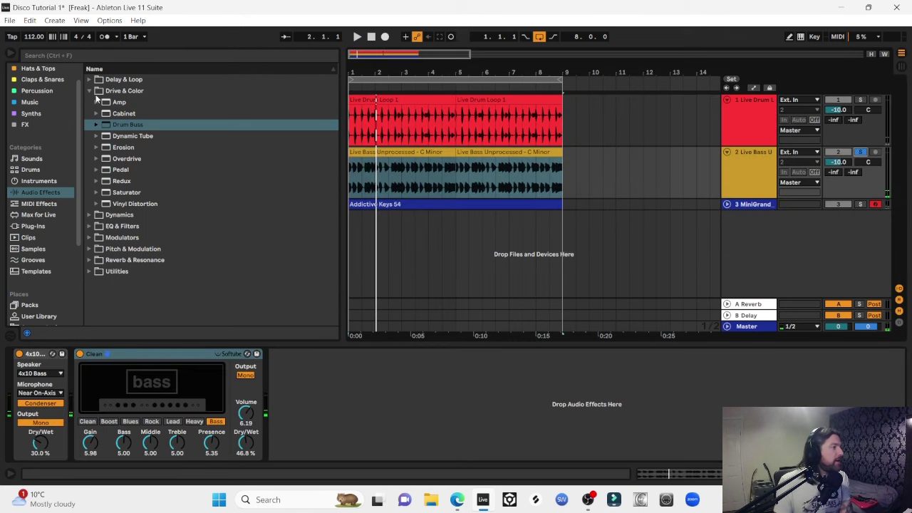
pyautogui.click(90, 90)
# Add the E Bass Vintage EQ preset to the bass track and A/B it.
pyautogui.click(89, 113)
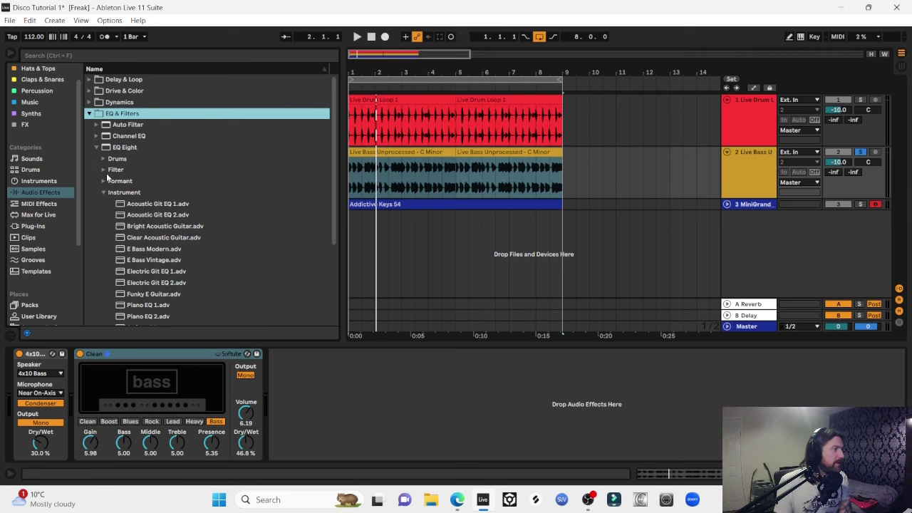
pyautogui.scroll(-2, 168, 218)
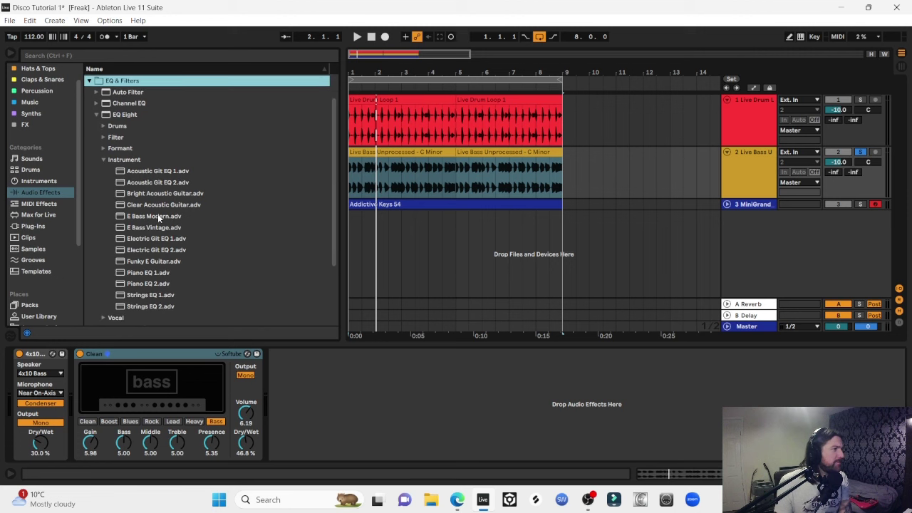
pyautogui.moveTo(145, 227); pyautogui.dragTo(316, 381)
pyautogui.press('space')
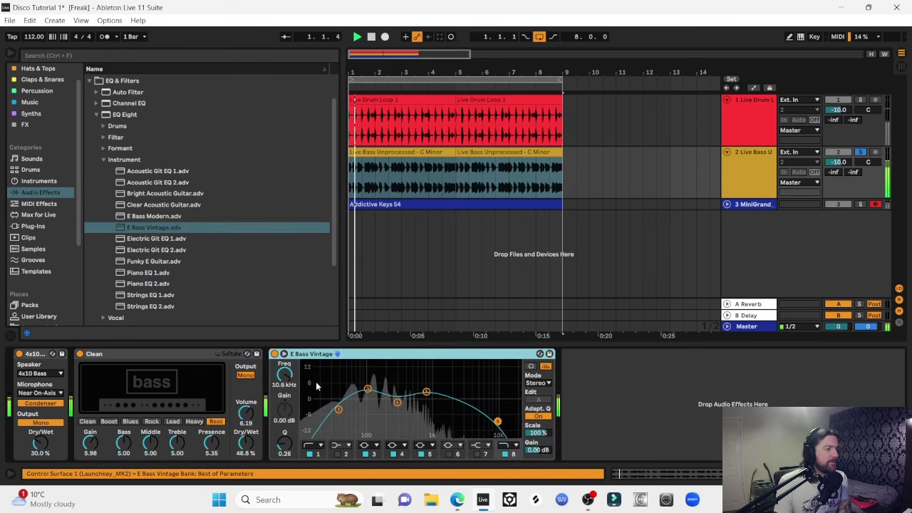
pyautogui.click(275, 354)
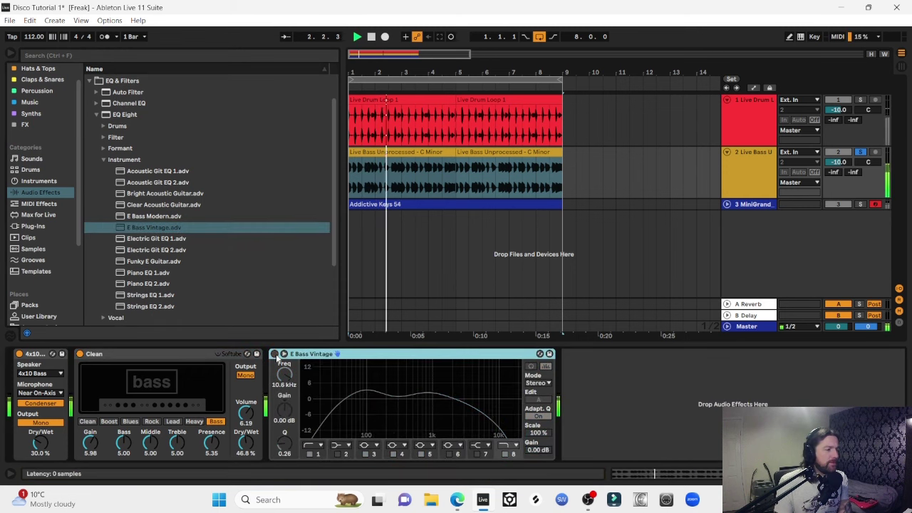
pyautogui.click(275, 355)
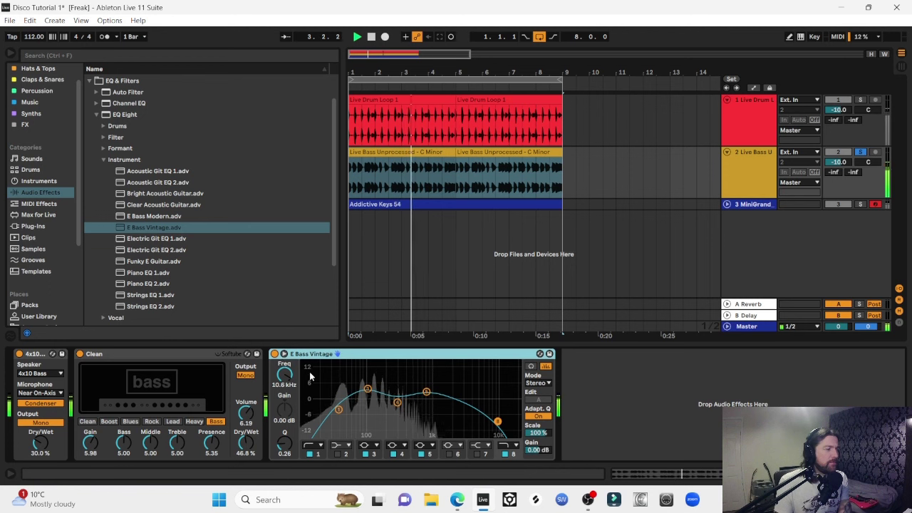
pyautogui.press('space')
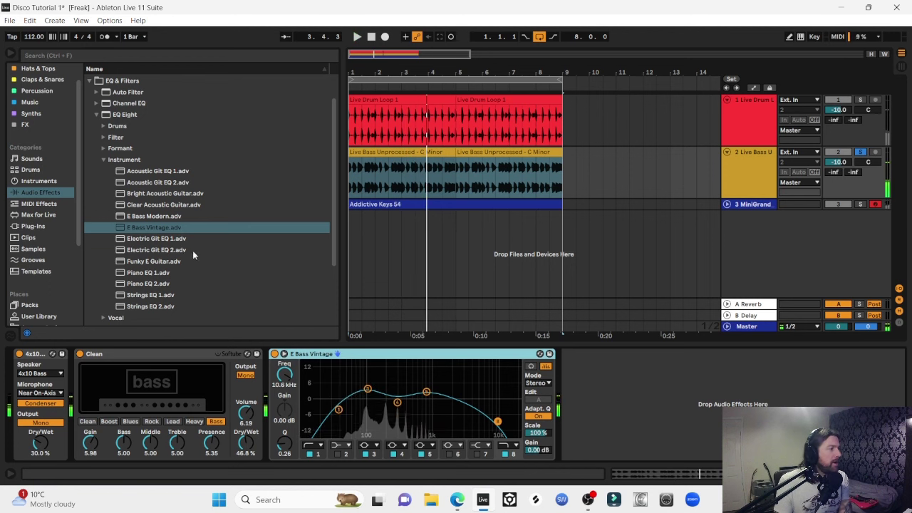
# Replace it with the E Bass Modern EQ preset, A/B it, and leave it on.
pyautogui.click(155, 216)
pyautogui.press('Return')
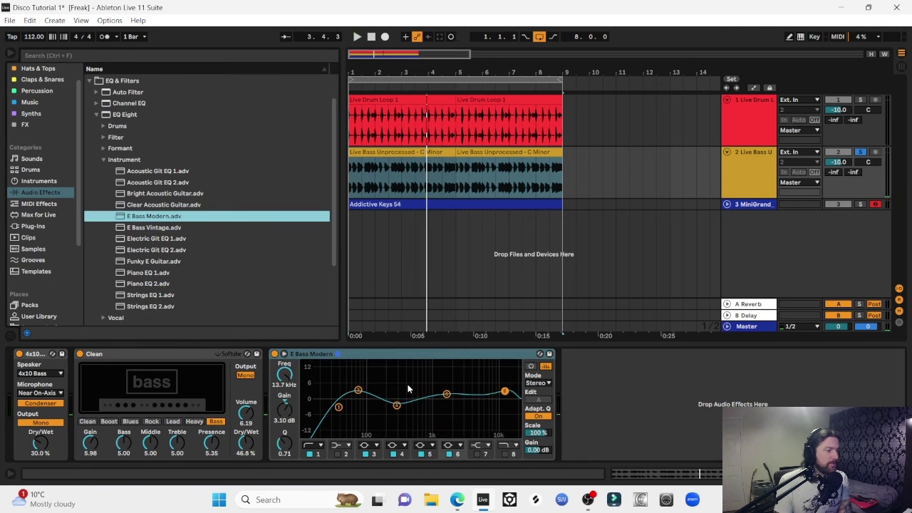
pyautogui.press('space')
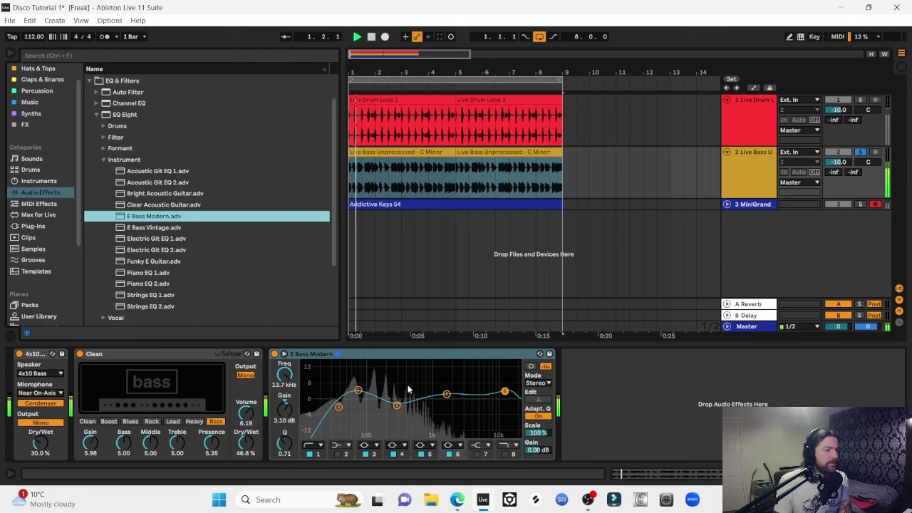
pyautogui.click(274, 353)
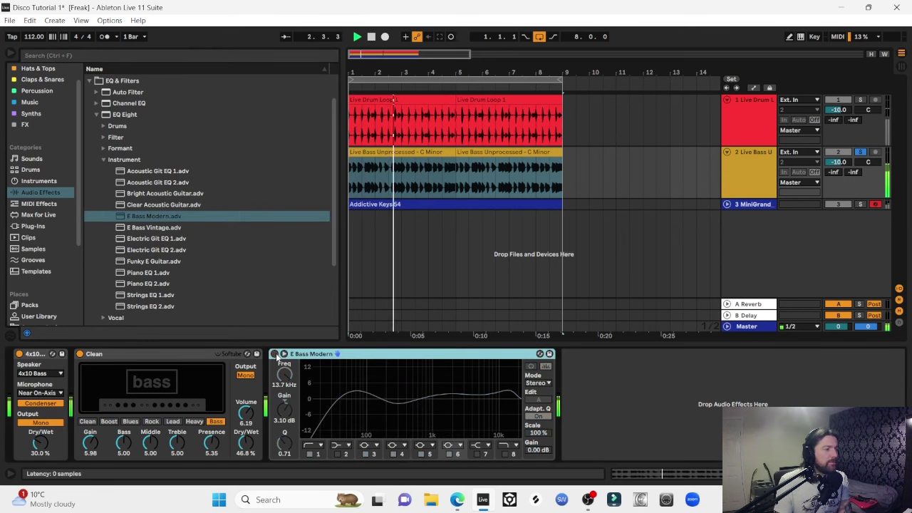
pyautogui.click(274, 354)
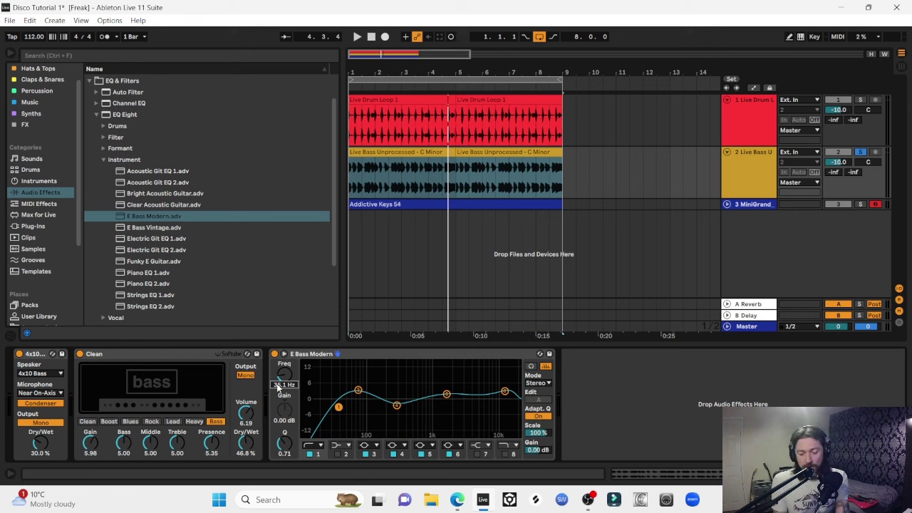
pyautogui.press('space')
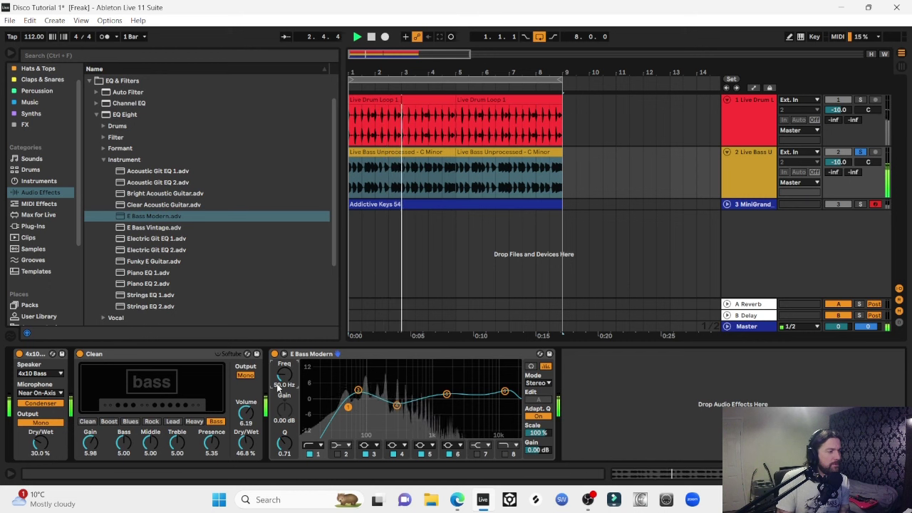
pyautogui.click(274, 354)
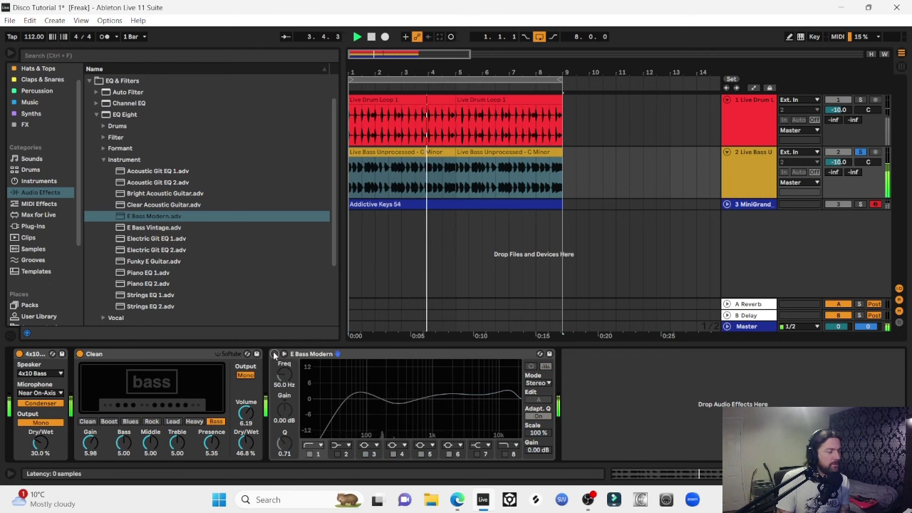
pyautogui.click(274, 354)
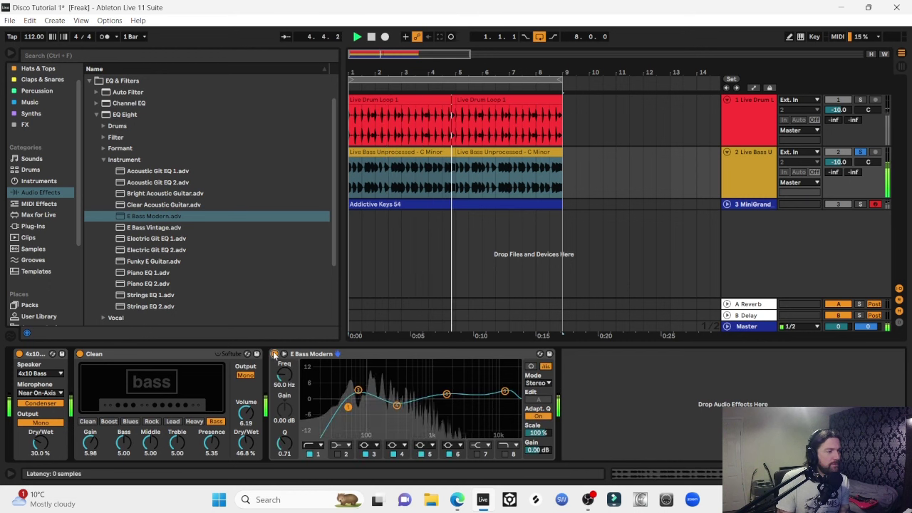
pyautogui.press('space')
pyautogui.press('space')
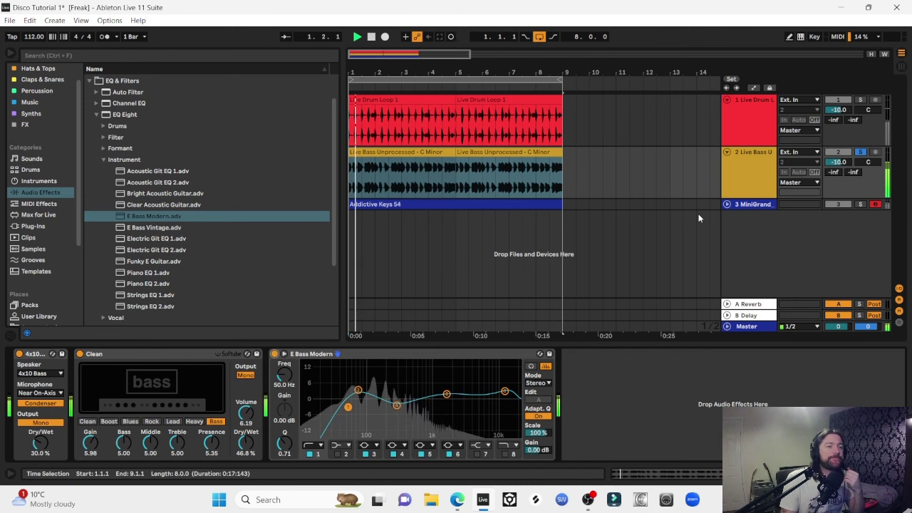
pyautogui.press('space')
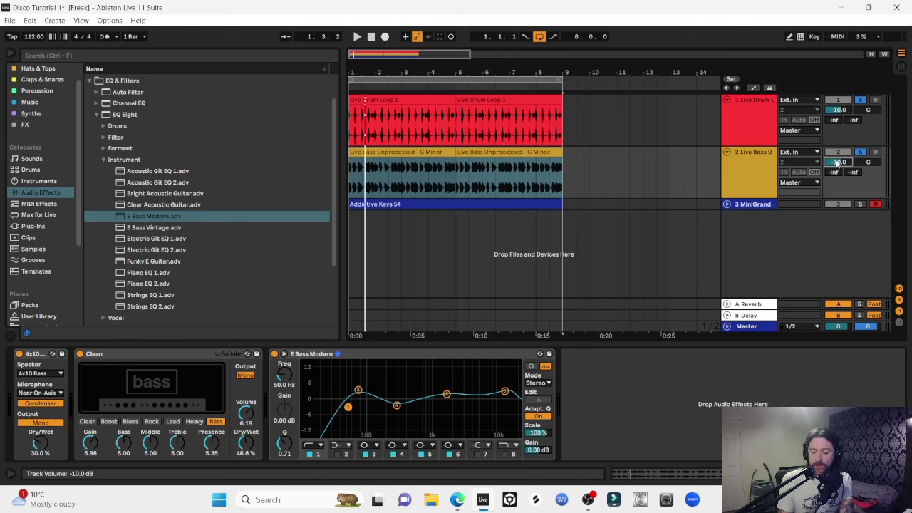
# Set the bass to -11 dB during playback, then solo and unfold the MiniGrand track.
pyautogui.press('space')
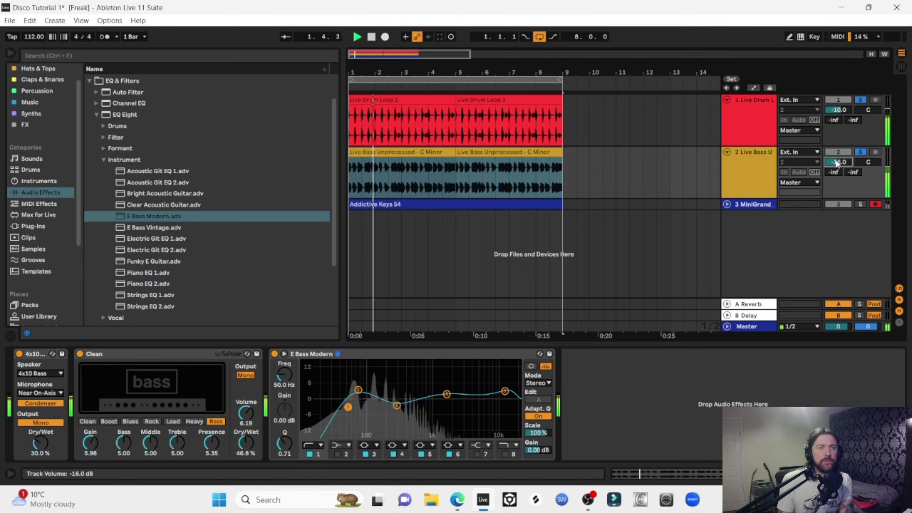
pyautogui.scroll(4, 837, 163)
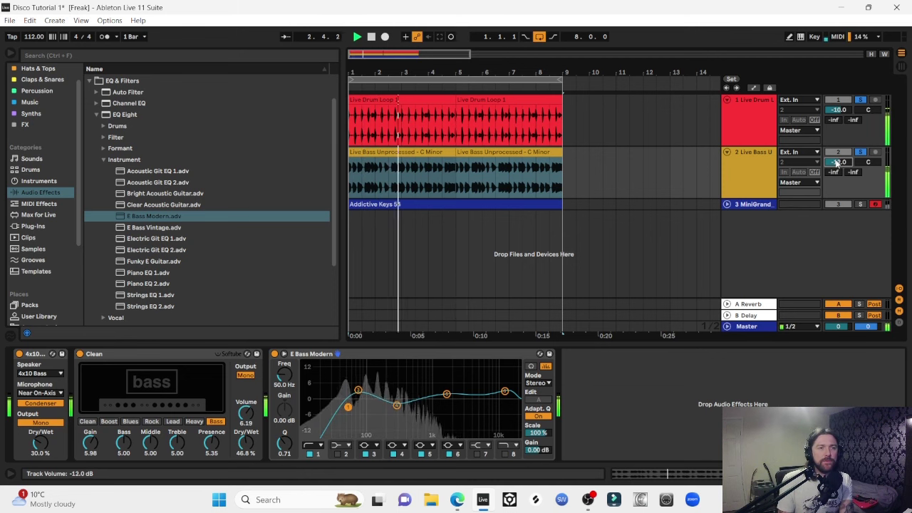
pyautogui.scroll(1, 837, 163)
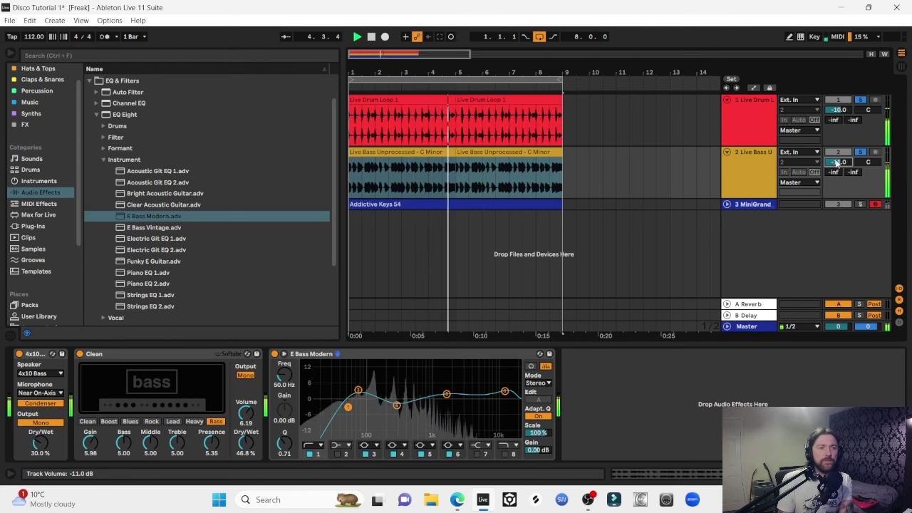
pyautogui.click(860, 204)
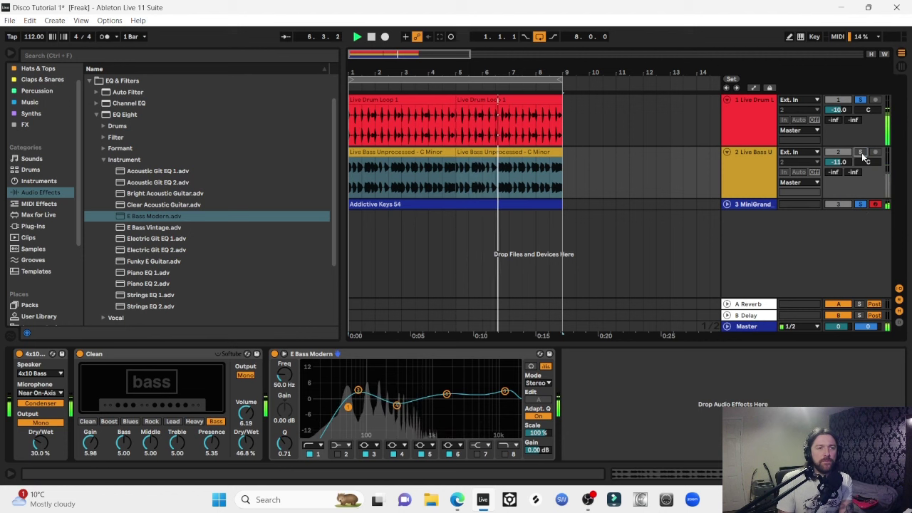
pyautogui.click(726, 205)
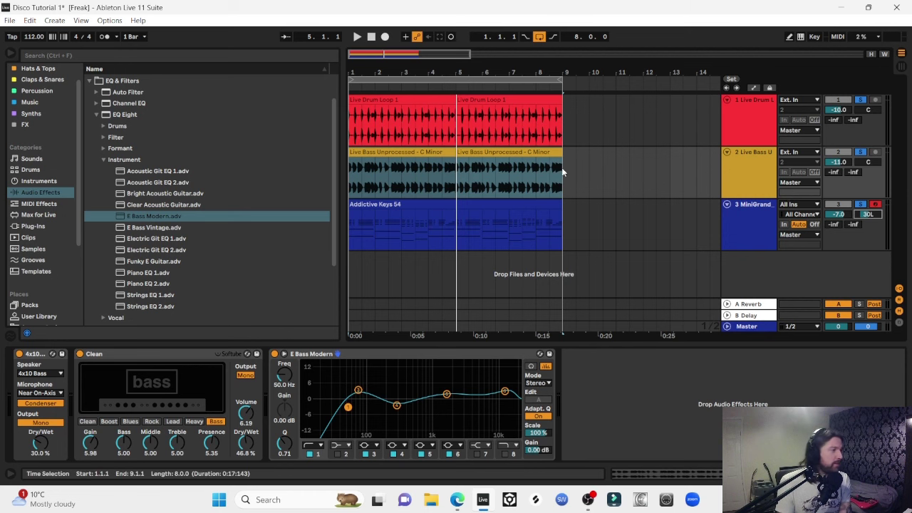
# Open Carl Booth Music in Places and scroll through its Guitars - 80 BPM loops.
pyautogui.scroll(-4, 84, 281)
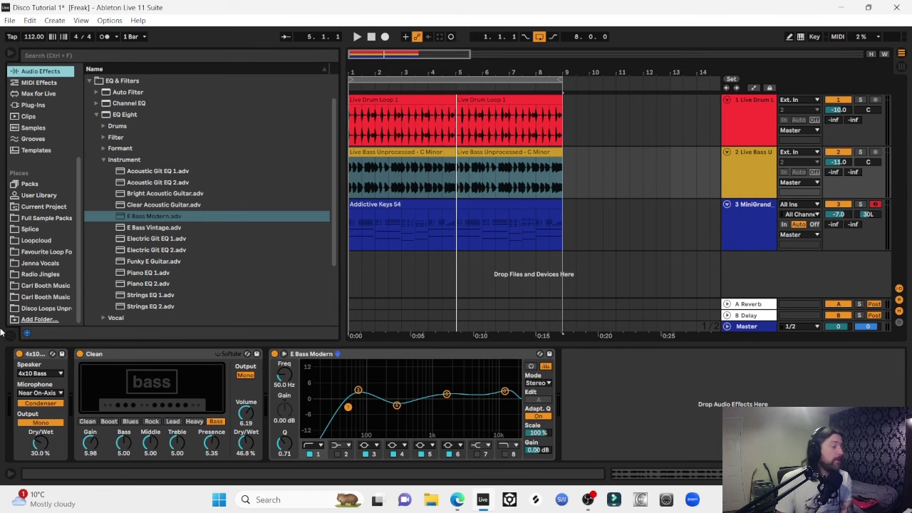
pyautogui.click(43, 285)
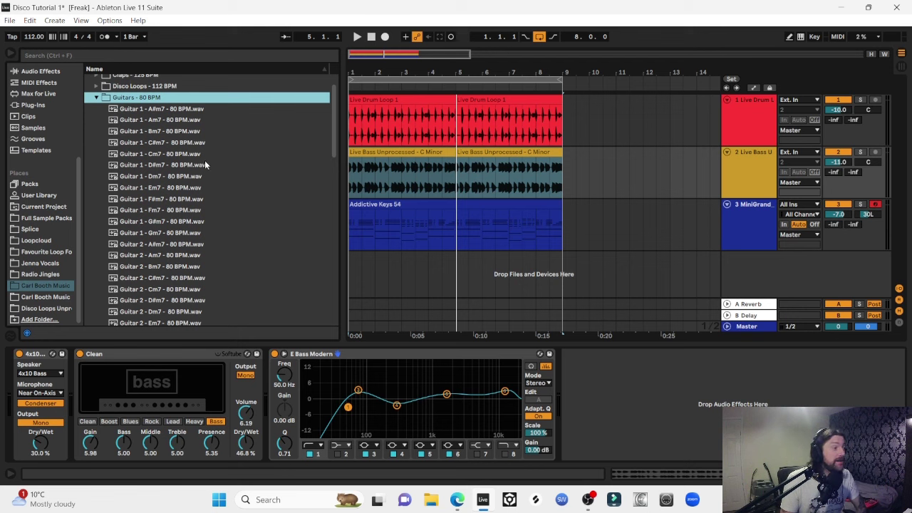
pyautogui.scroll(-12, 205, 165)
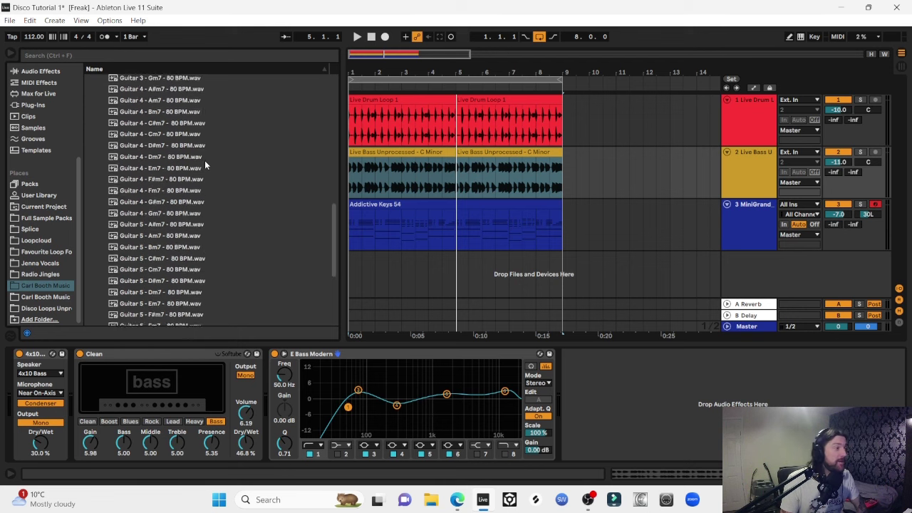
pyautogui.scroll(-3, 204, 164)
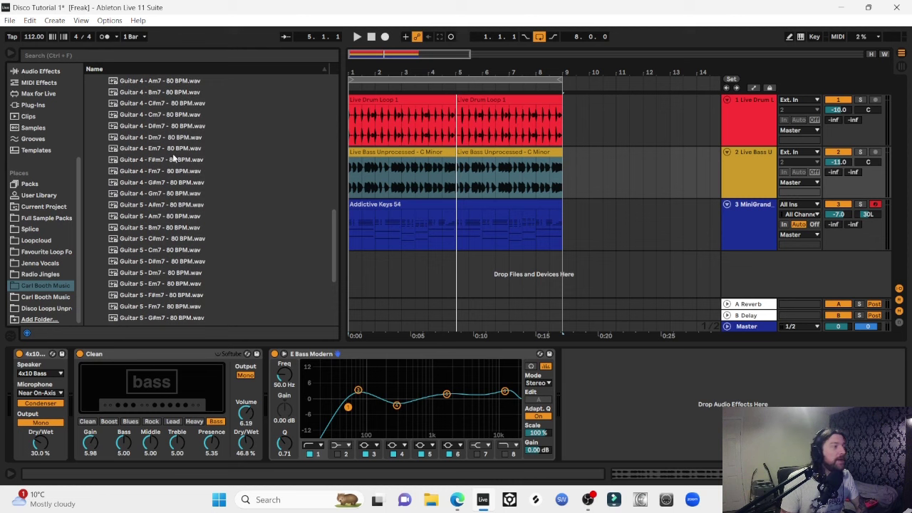
pyautogui.scroll(6, 207, 161)
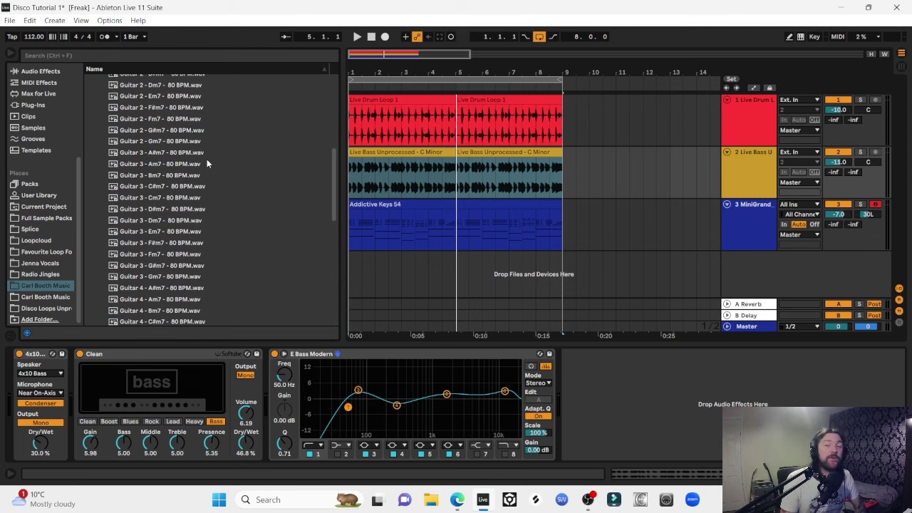
pyautogui.scroll(3, 207, 163)
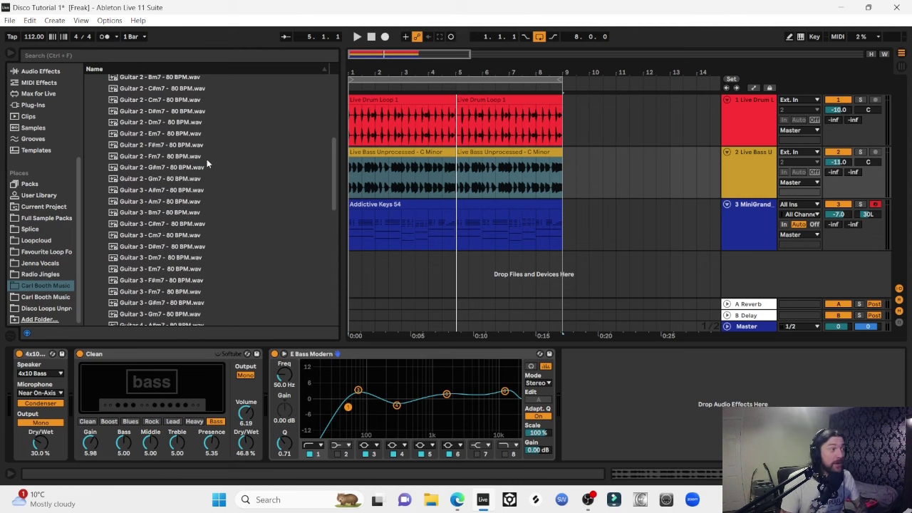
pyautogui.scroll(4, 207, 160)
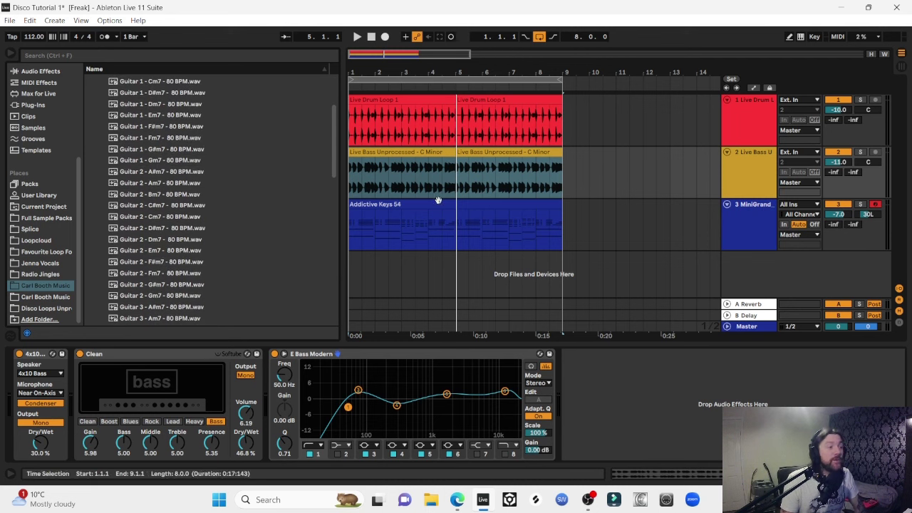
pyautogui.scroll(3, 241, 143)
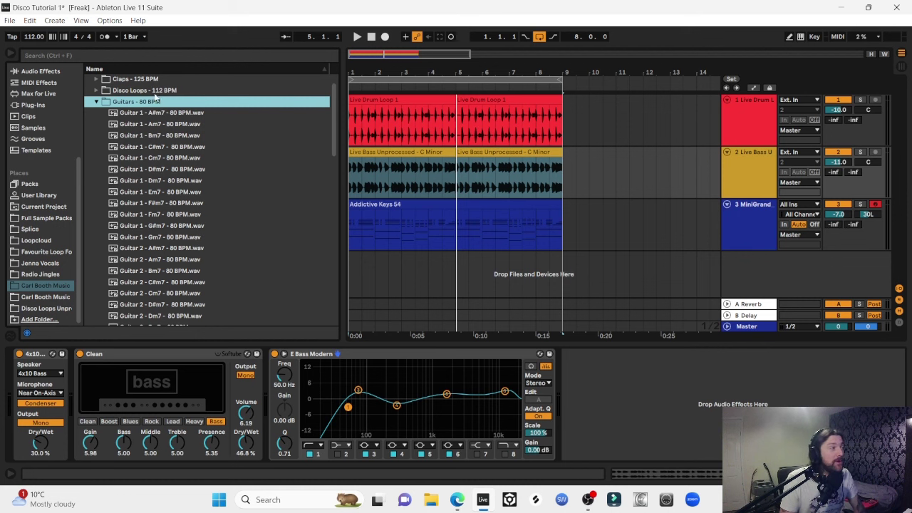
# Preview the Guitar 1 (Am7, Cm7, Fm7) and Guitar 2 (Bm7, Dm7) loops.
pyautogui.click(156, 123)
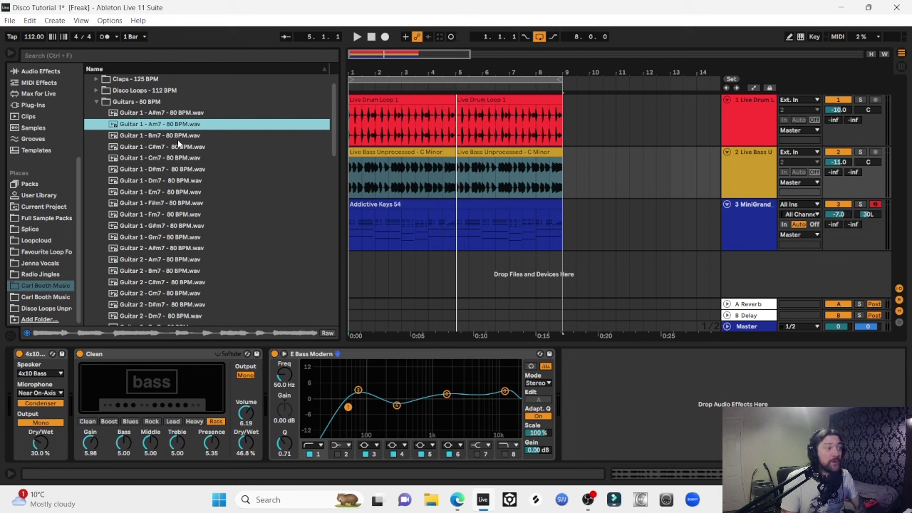
pyautogui.scroll(-2, 163, 196)
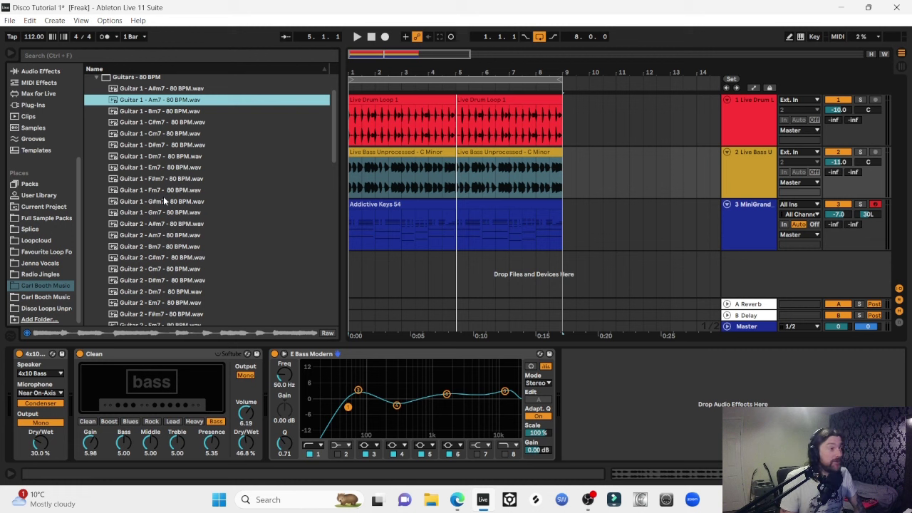
pyautogui.click(159, 133)
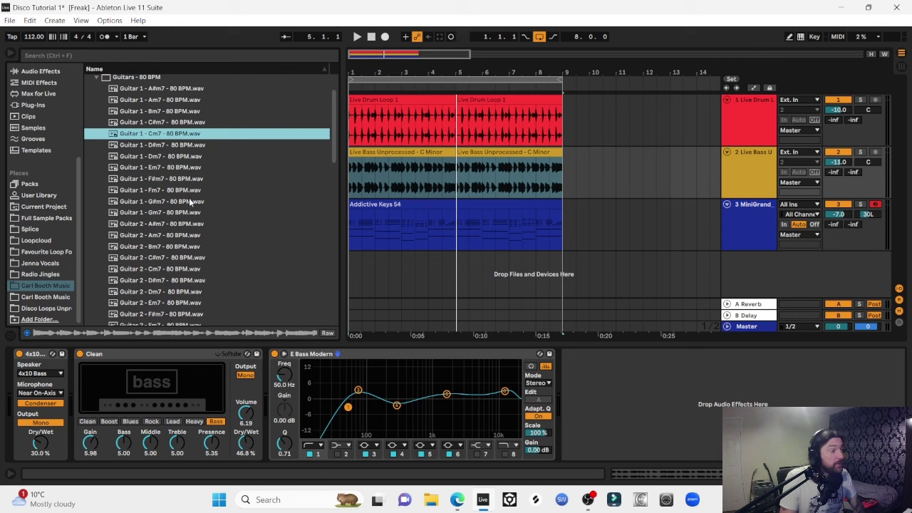
pyautogui.click(151, 191)
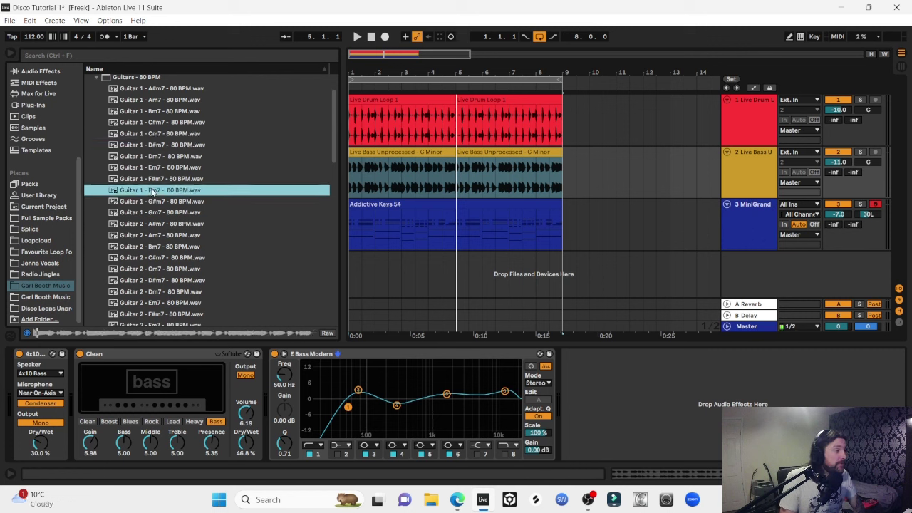
pyautogui.click(170, 246)
pyautogui.scroll(-3, 198, 179)
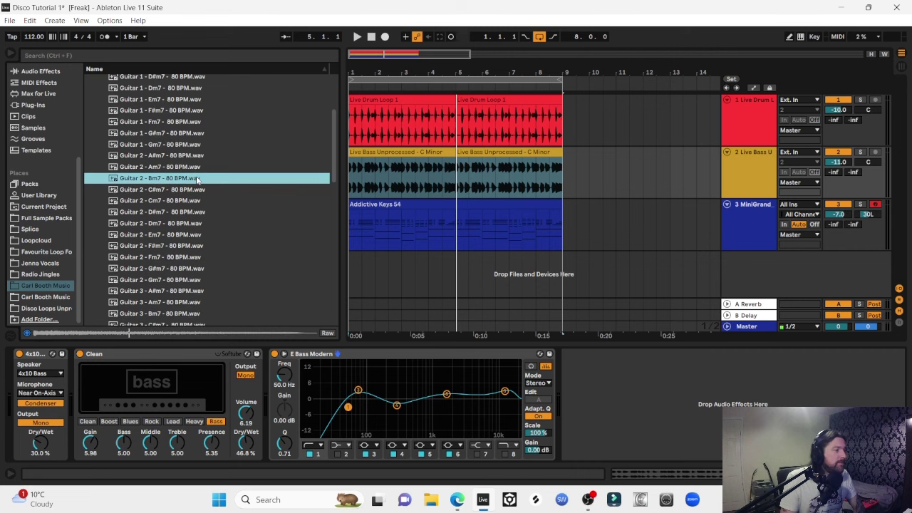
pyautogui.scroll(-6, 196, 176)
pyautogui.click(149, 102)
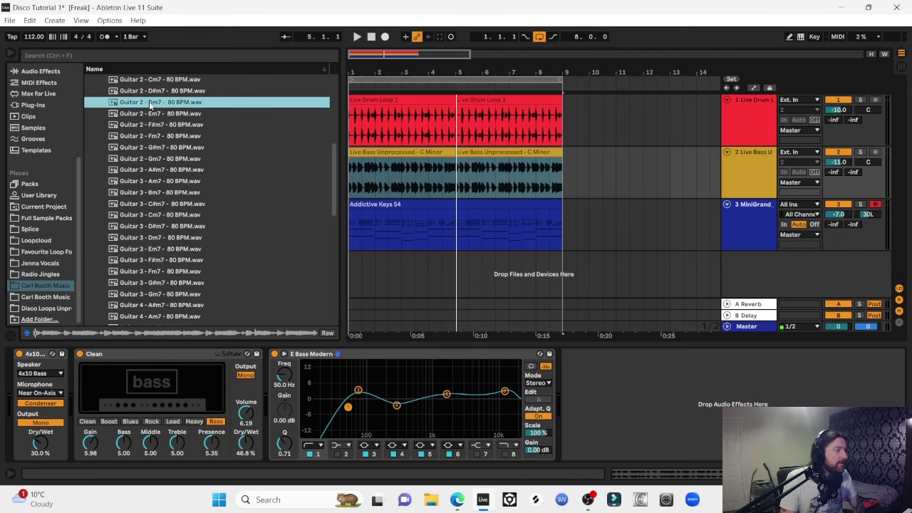
pyautogui.press('Up')
# Preview Guitar 3 - Am7 and Guitar 5 - Cm7, then settle on Guitar 4 - Cm7.
pyautogui.scroll(-1, 149, 101)
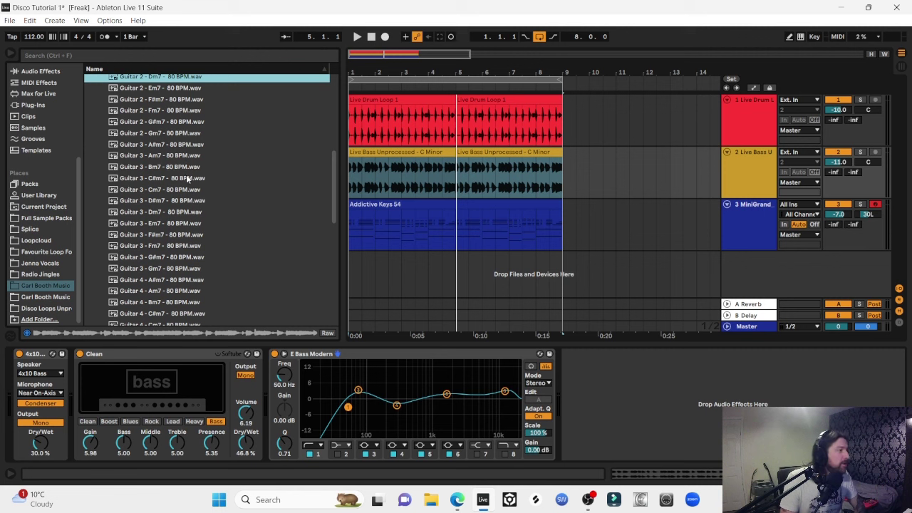
pyautogui.click(167, 155)
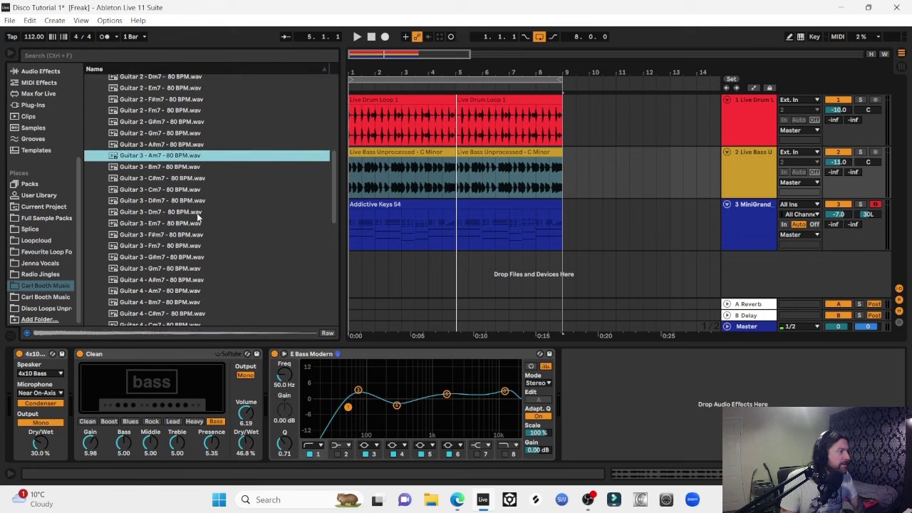
pyautogui.scroll(-7, 154, 230)
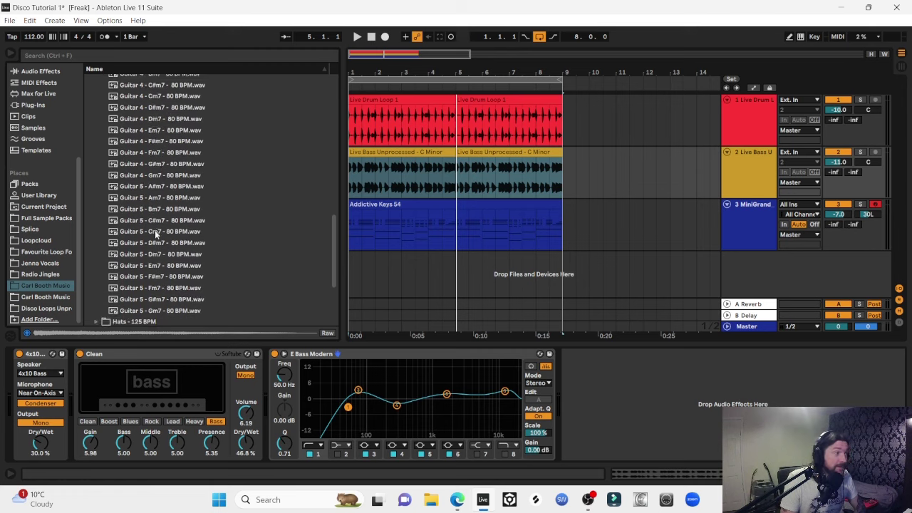
pyautogui.scroll(-2, 154, 231)
pyautogui.scroll(2, 169, 222)
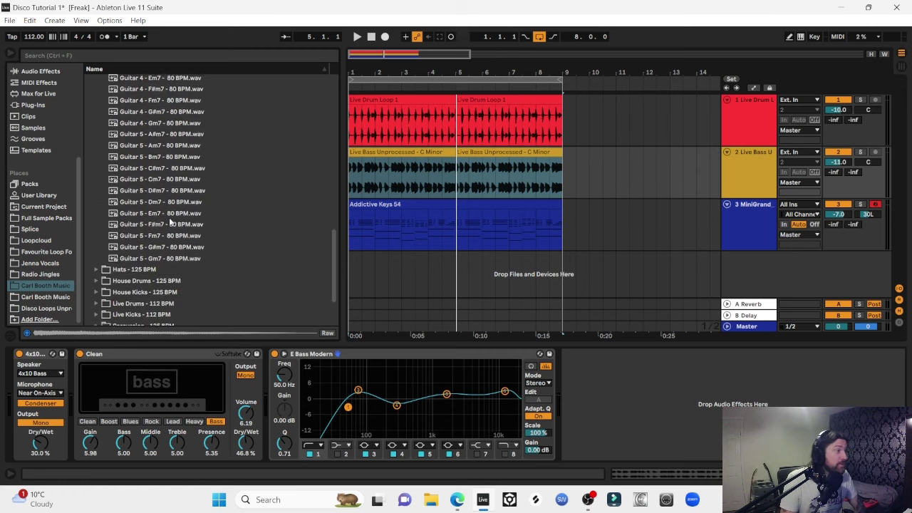
pyautogui.click(156, 223)
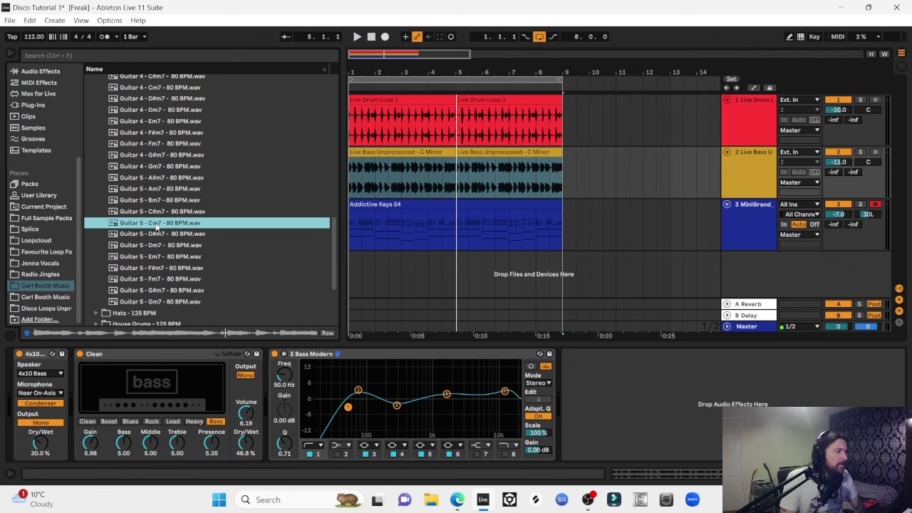
pyautogui.scroll(3, 156, 227)
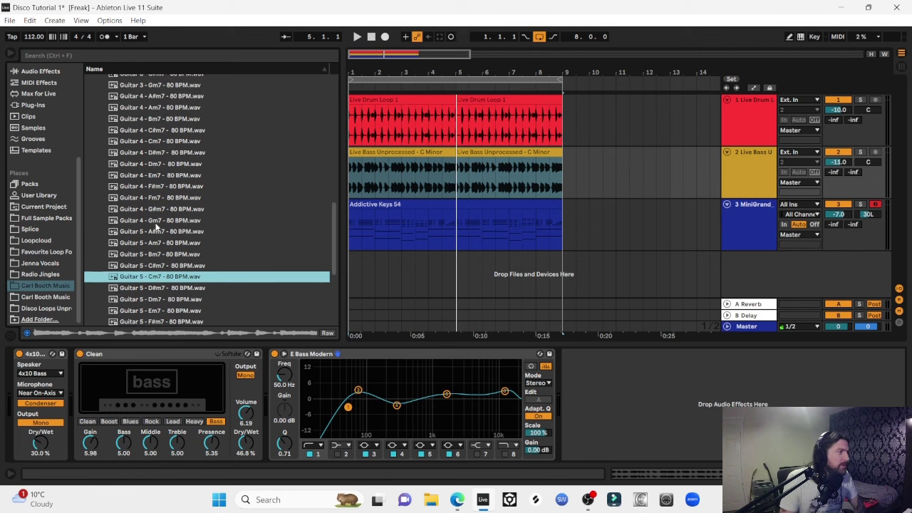
pyautogui.click(158, 141)
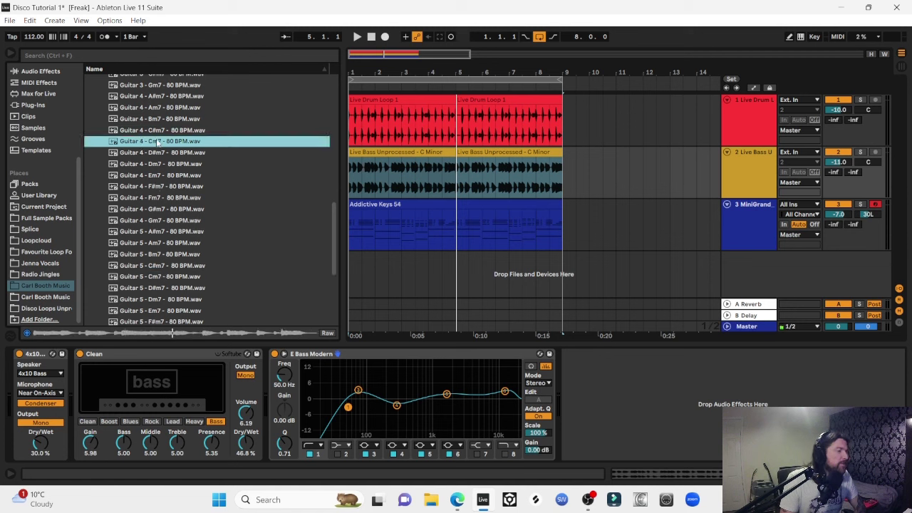
# Put Guitar 4 - Cm7 on a new audio track at -12 dB and audition the arrangement.
pyautogui.doubleClick(140, 143)
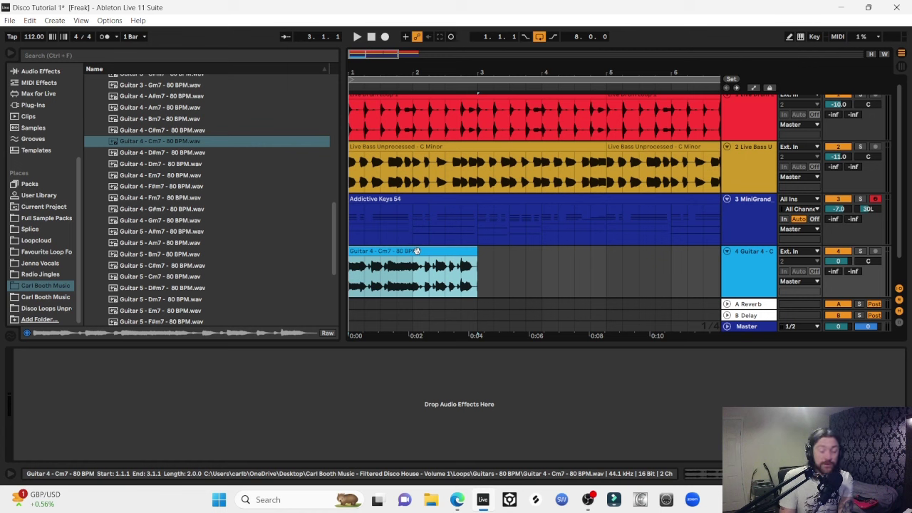
pyautogui.hotkey('ctrl', 'l')
pyautogui.press('space')
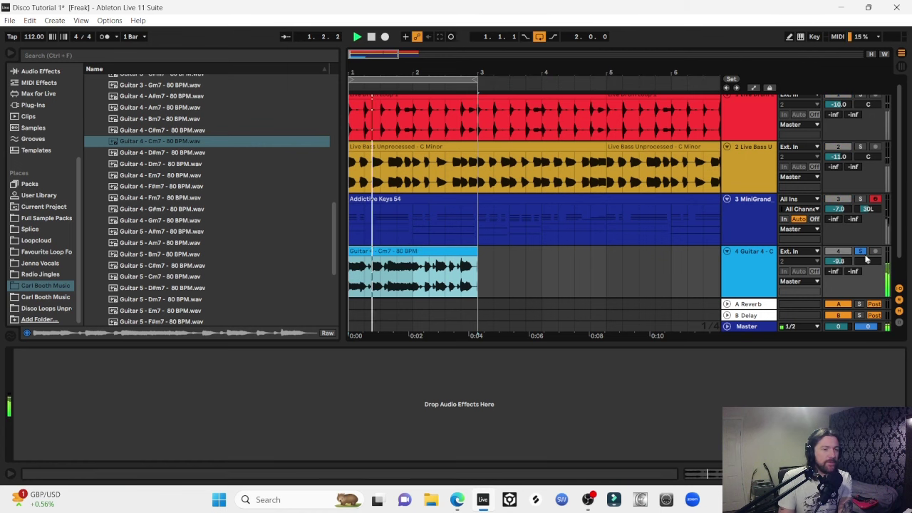
pyautogui.moveTo(838, 261); pyautogui.dragTo(838, 265)
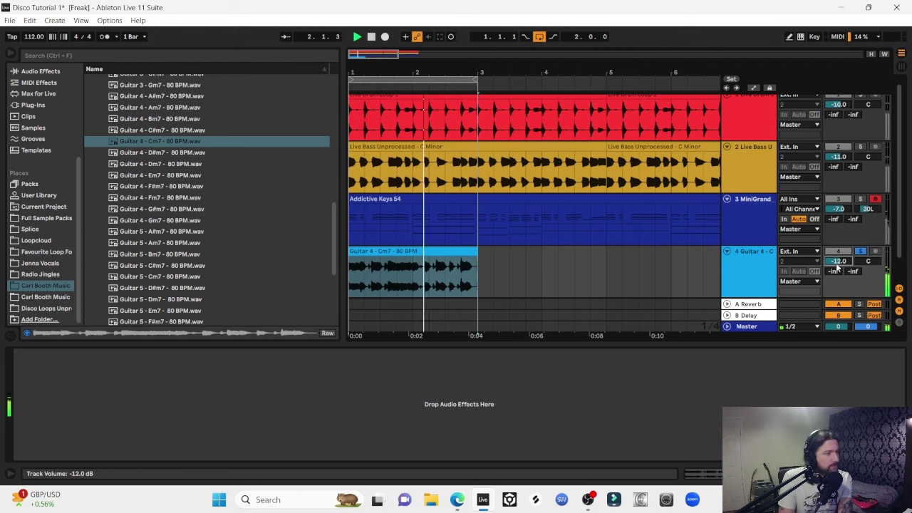
pyautogui.press('space')
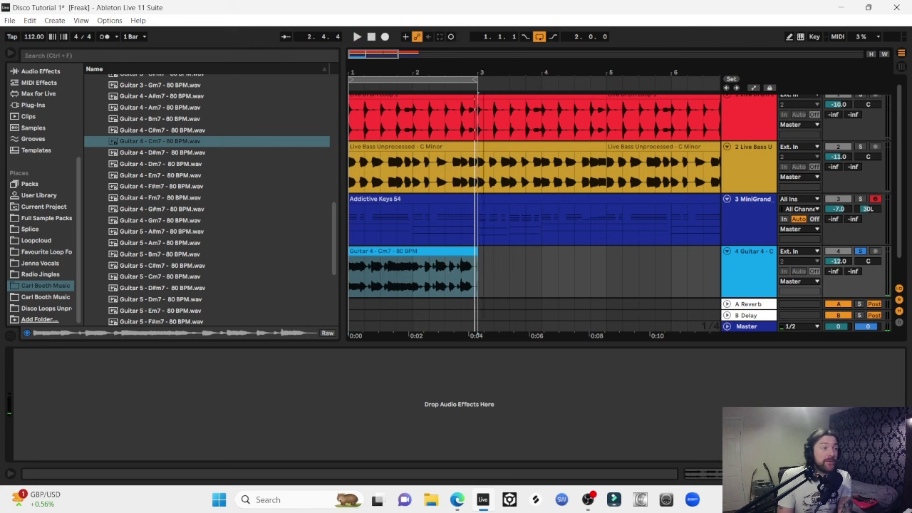
pyautogui.click(360, 200)
pyautogui.press('space')
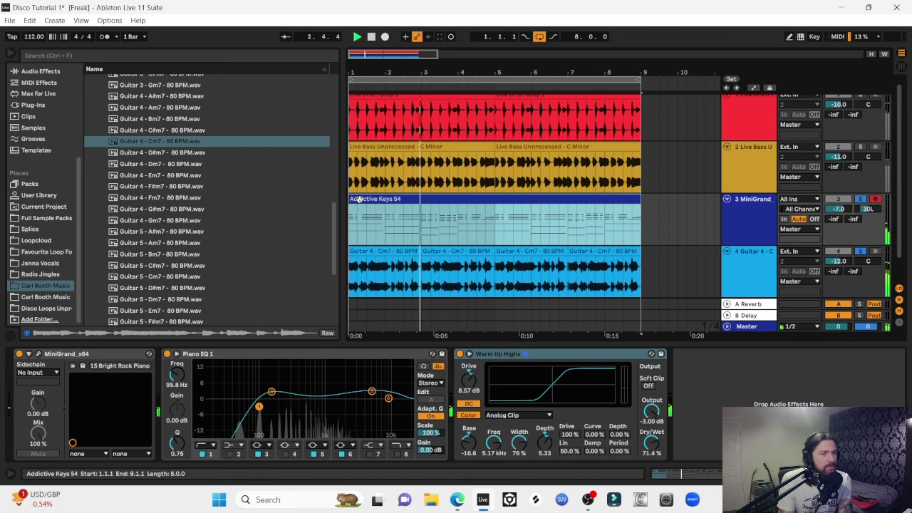
# Lower Guitar 4 to -14.0 dB, audition it against the soloed Live Bass, then clear all solos.
pyautogui.click(839, 262)
pyautogui.scroll(-2, 838, 262)
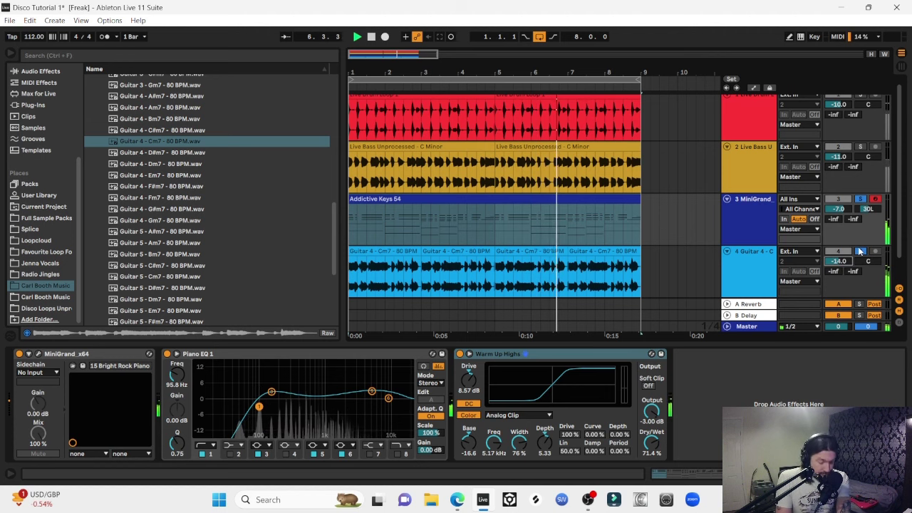
pyautogui.click(862, 147)
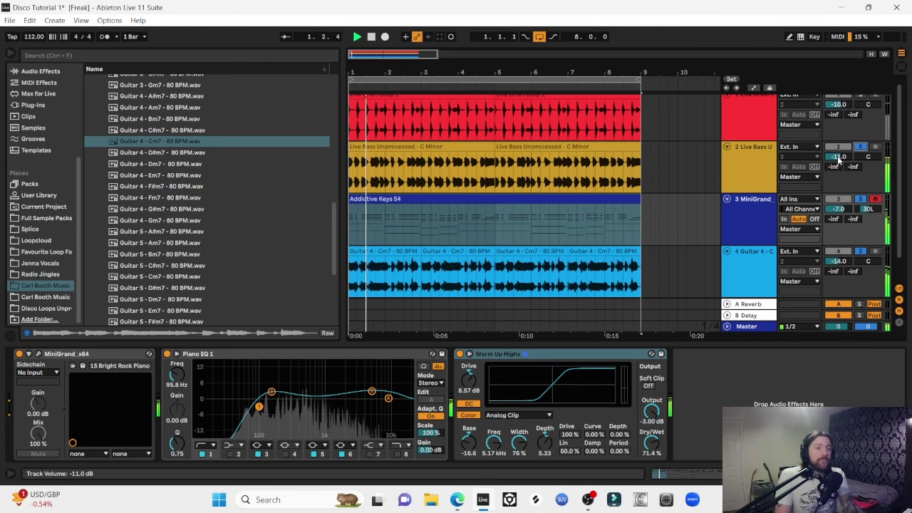
pyautogui.moveTo(839, 155); pyautogui.dragTo(838, 158)
pyautogui.scroll(1, 839, 158)
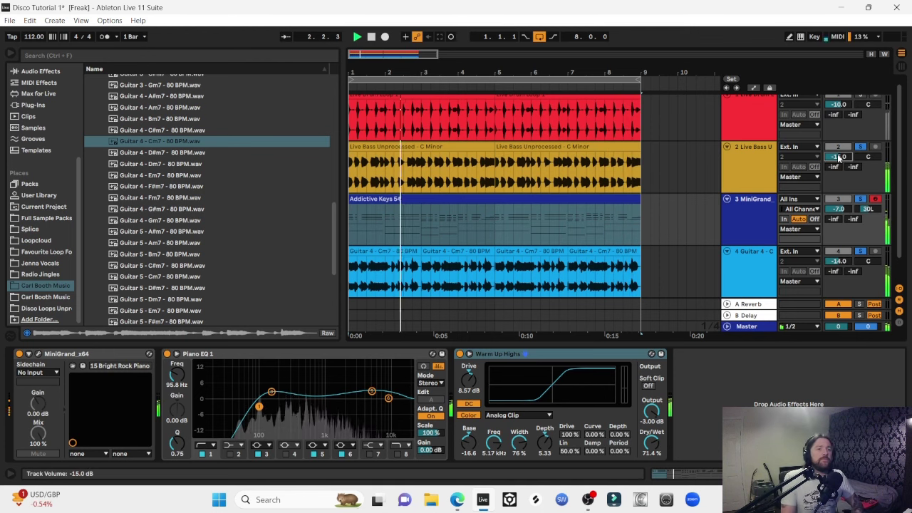
pyautogui.scroll(1, 838, 158)
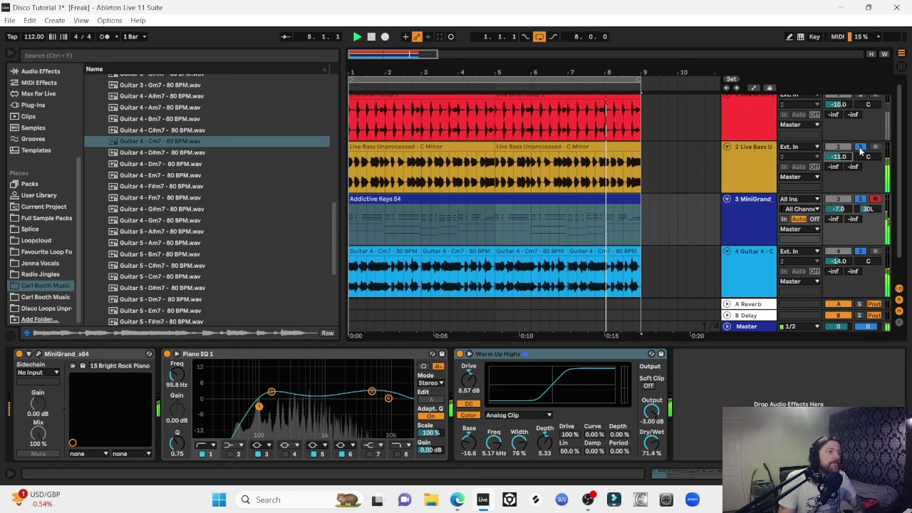
pyautogui.click(860, 147)
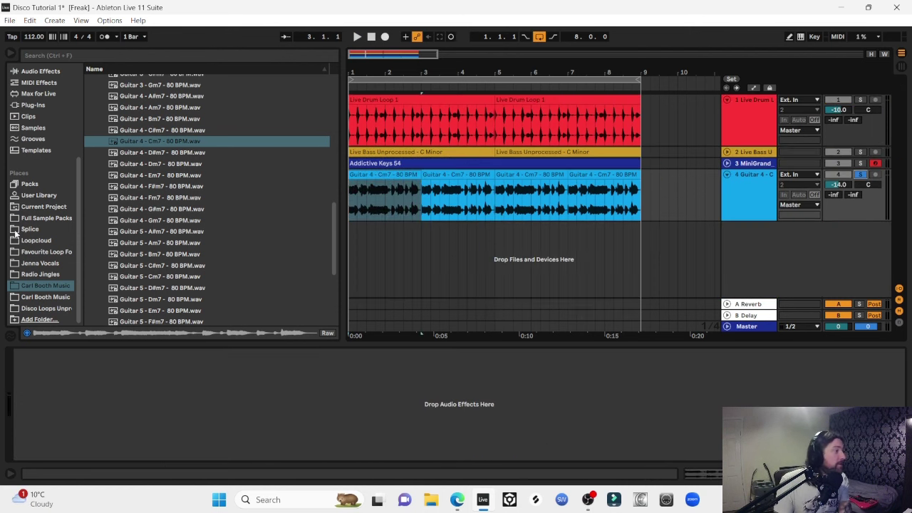
# Load the Funky E Guitar EQ Eight preset on Guitar 4, lowering its top band to 17.0 kHz.
pyautogui.scroll(3, 16, 234)
pyautogui.click(26, 145)
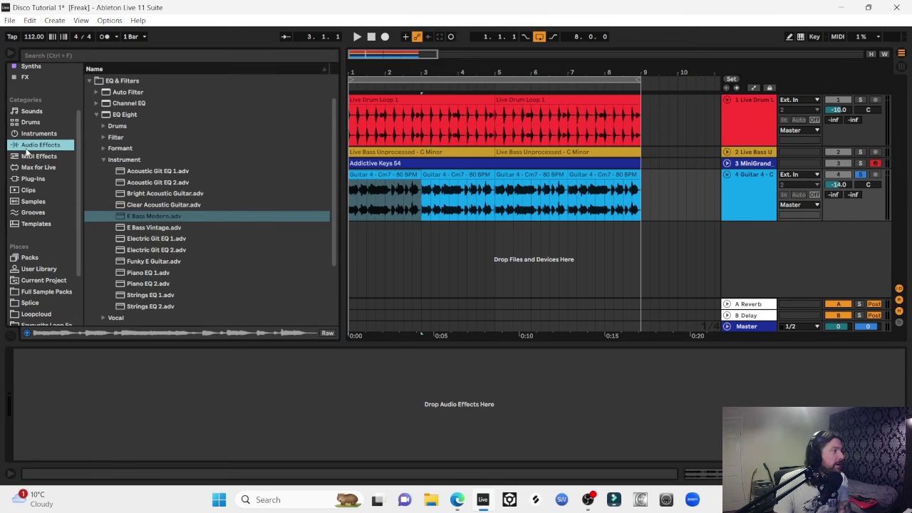
pyautogui.click(150, 262)
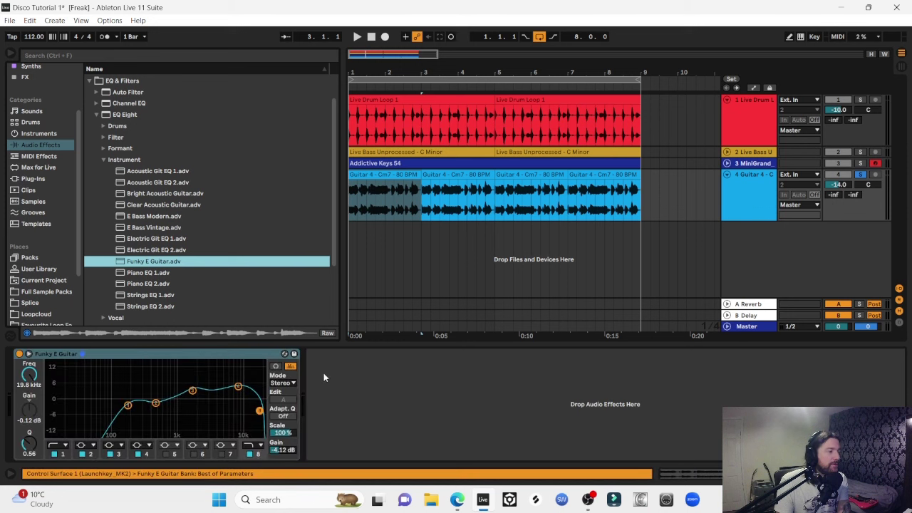
pyautogui.press('space')
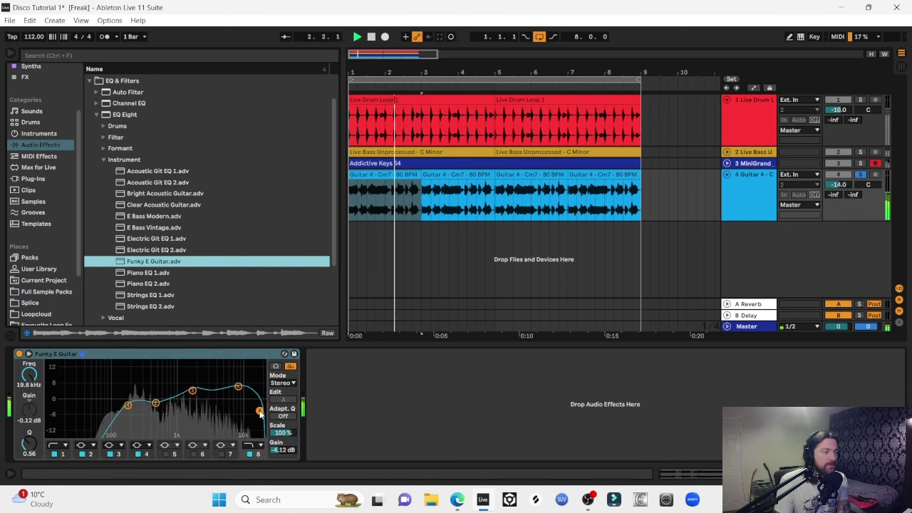
pyautogui.moveTo(258, 411); pyautogui.dragTo(255, 413)
pyautogui.press('space')
# Add a second EQ Eight with band 1 disabled and a high cut at 7.42 kHz.
pyautogui.moveTo(125, 114); pyautogui.dragTo(413, 407)
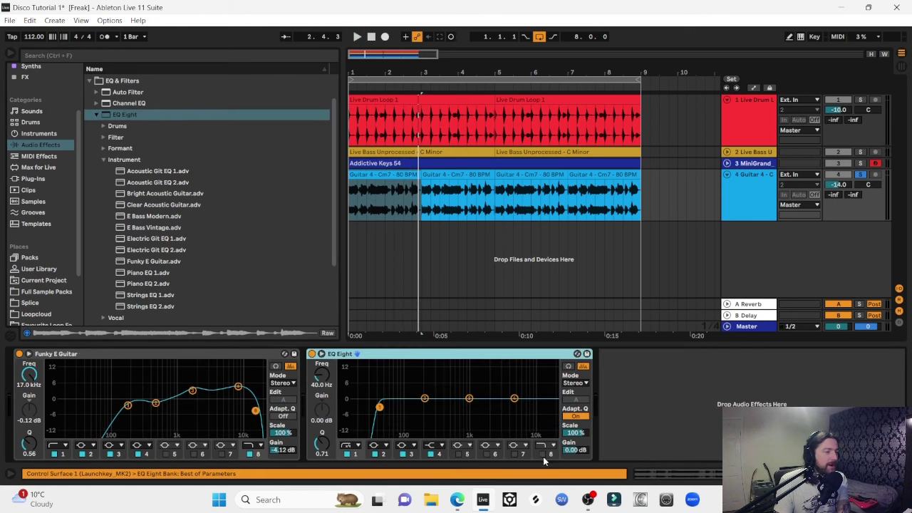
pyautogui.click(350, 454)
pyautogui.press('space')
pyautogui.click(550, 407)
pyautogui.moveTo(550, 408); pyautogui.dragTo(524, 407)
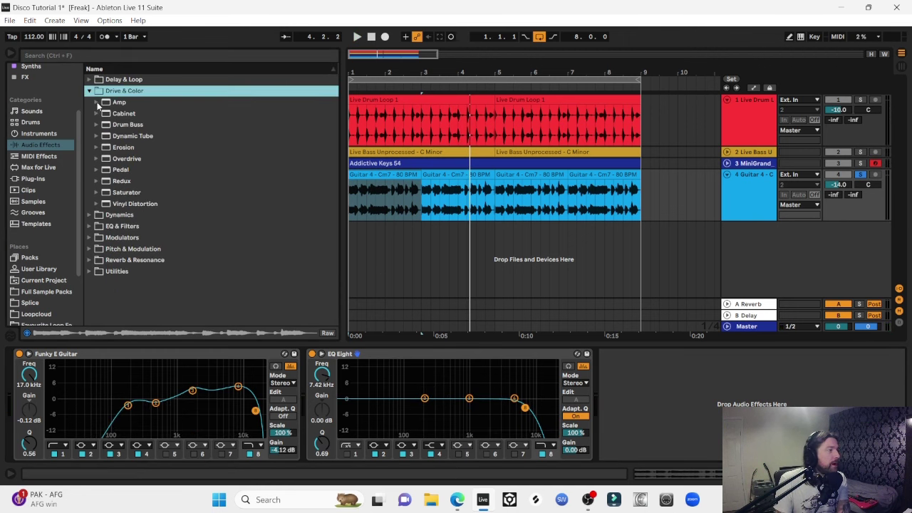
pyautogui.click(96, 102)
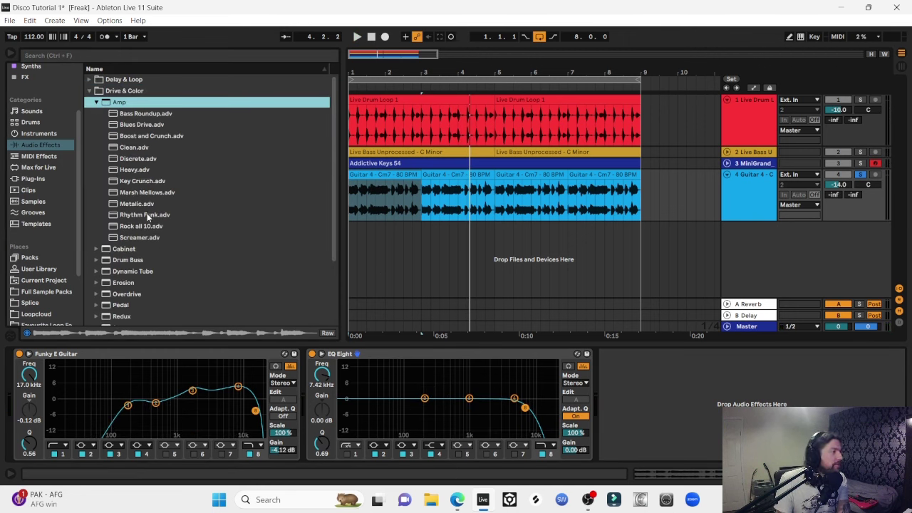
# Place the Rhythm Funk.adv amp after the guitar's two EQs and listen to the result.
pyautogui.moveTo(148, 215); pyautogui.dragTo(627, 413)
pyautogui.press('space')
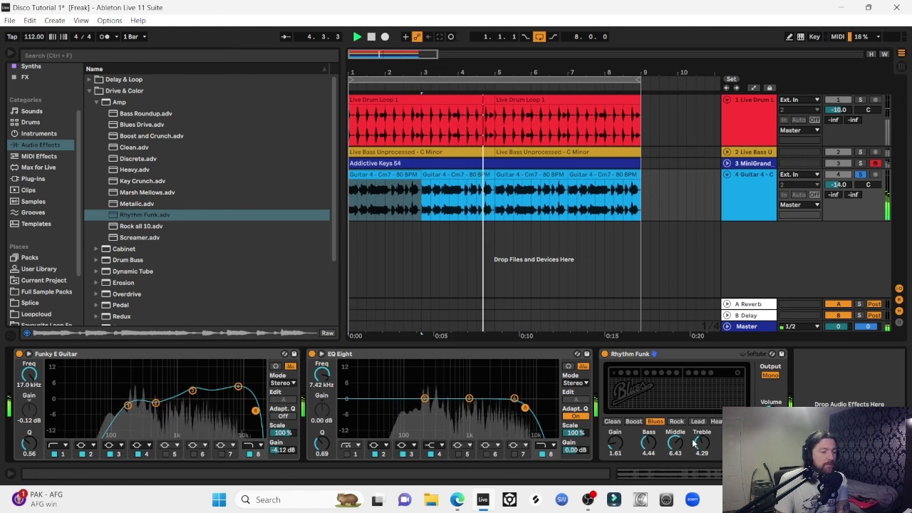
pyautogui.press('space')
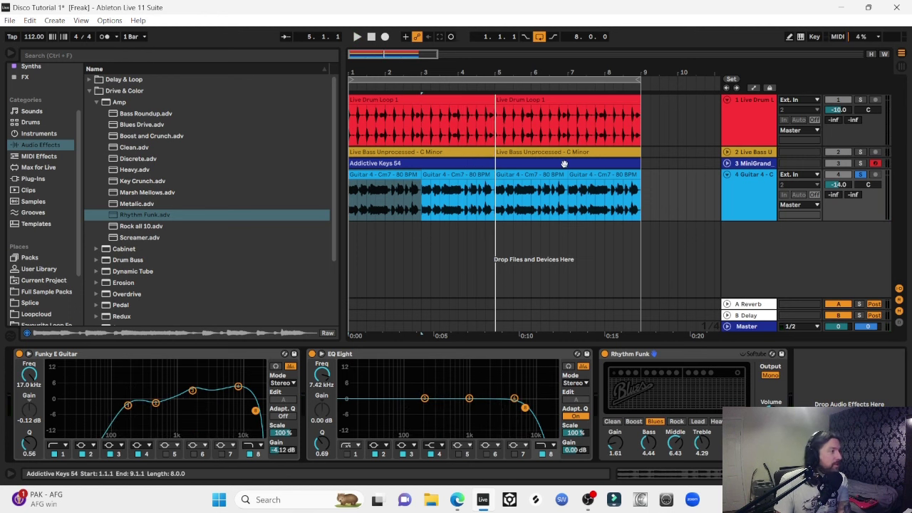
# Pan Guitar 4 to 31R and play the guitar clip from bar 1.
pyautogui.click(726, 164)
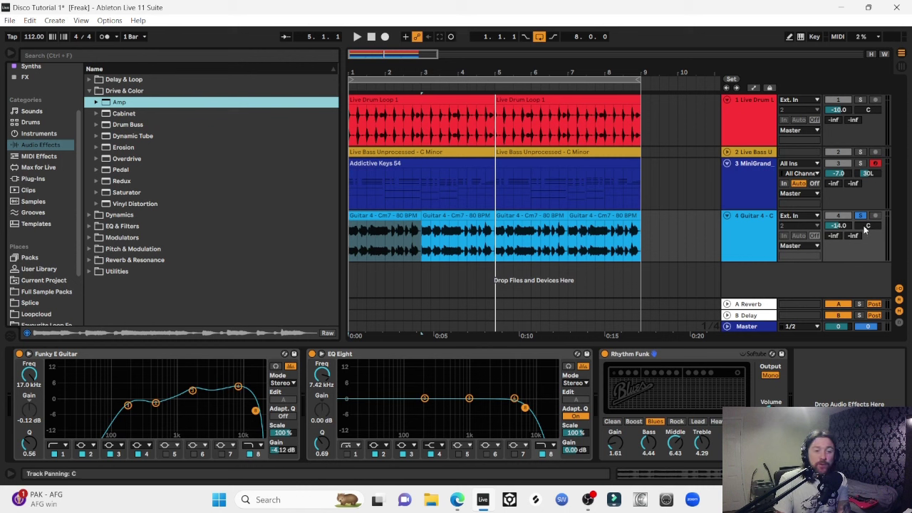
pyautogui.click(867, 227)
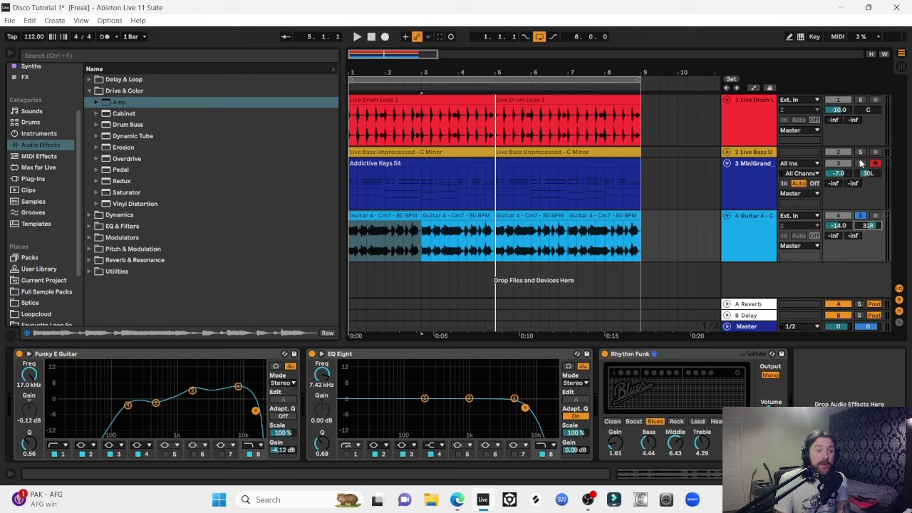
pyautogui.click(387, 216)
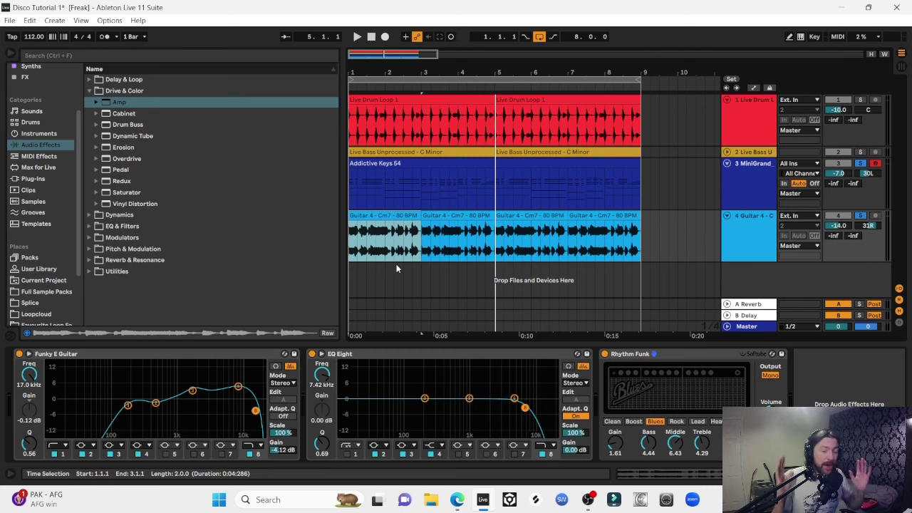
pyautogui.press('space')
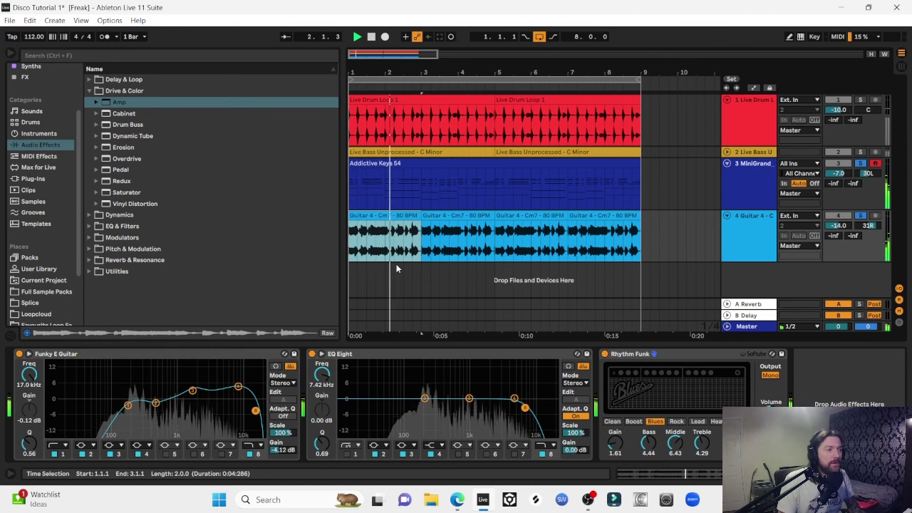
pyautogui.press('XF86AudioRaiseVolume')
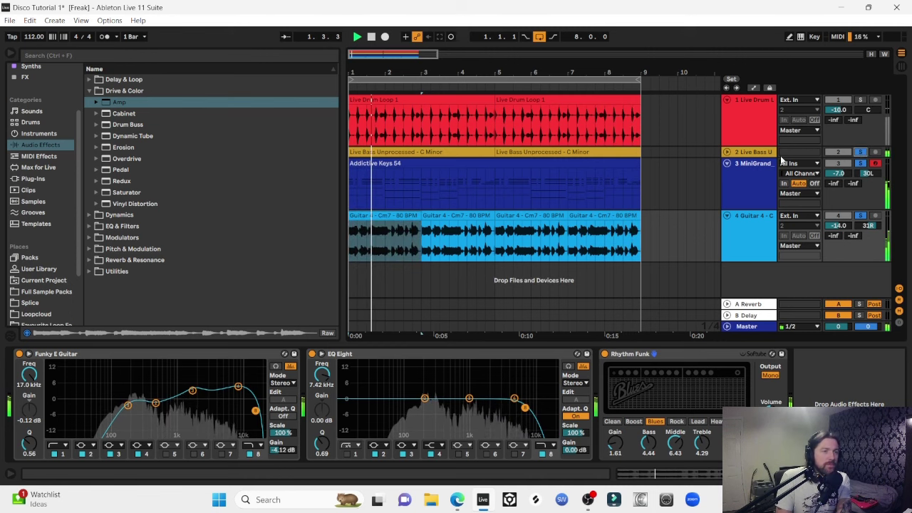
# Set the Live Bass volume to -12 dB and clear all solos.
pyautogui.press('u')
pyautogui.scroll(-1, 835, 164)
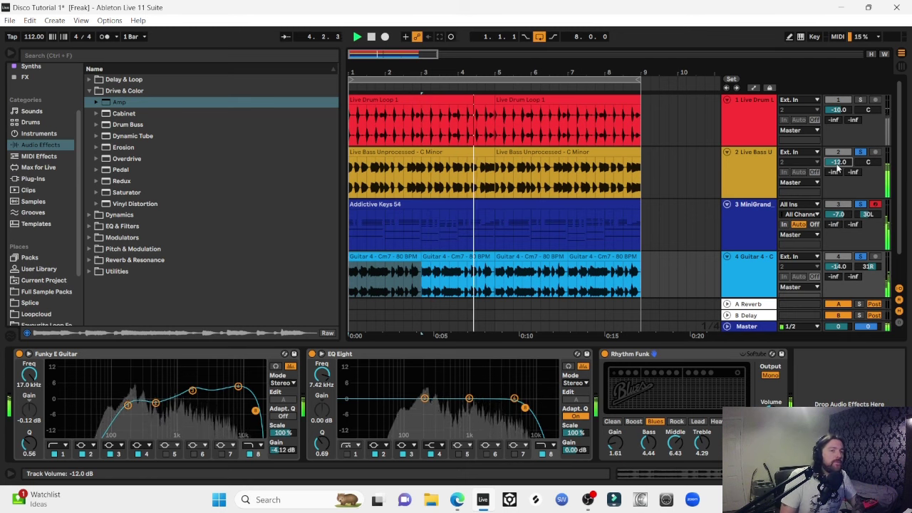
pyautogui.click(860, 153)
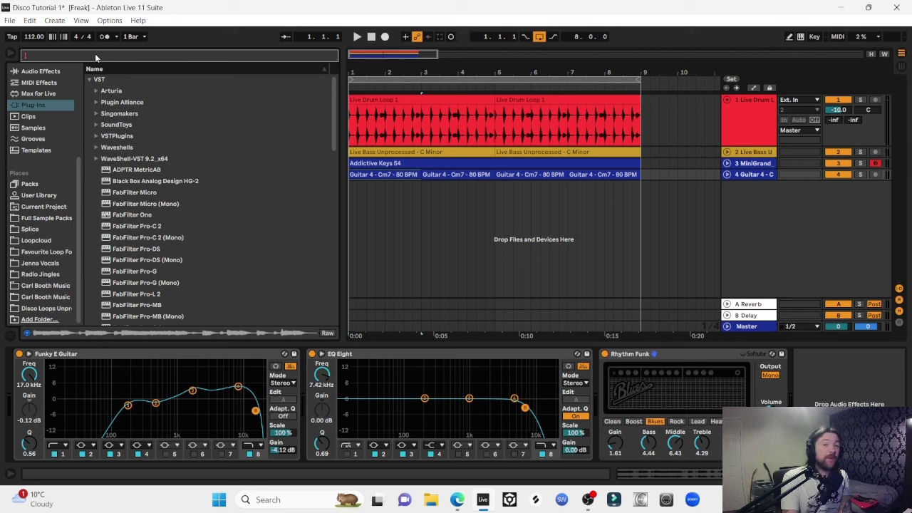
# Search 'epic' and put Spitfire's Originals - Epic Strings VST3 on a new MIDI track.
pyautogui.write('epic')
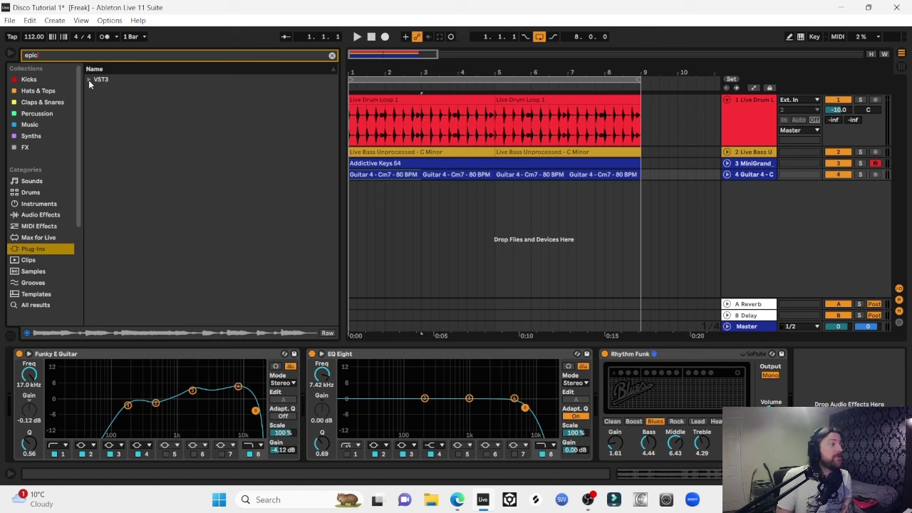
pyautogui.click(89, 80)
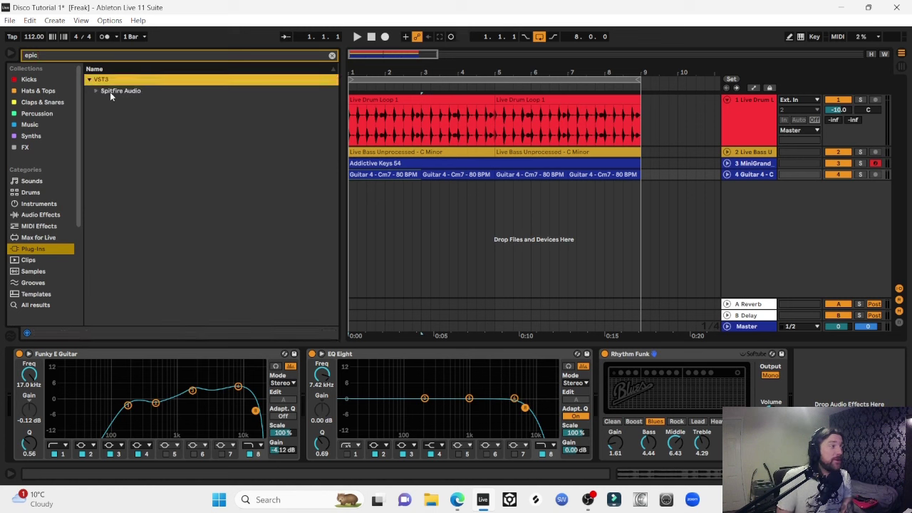
pyautogui.click(96, 90)
pyautogui.moveTo(133, 103); pyautogui.dragTo(451, 228)
pyautogui.moveTo(400, 206); pyautogui.dragTo(397, 202)
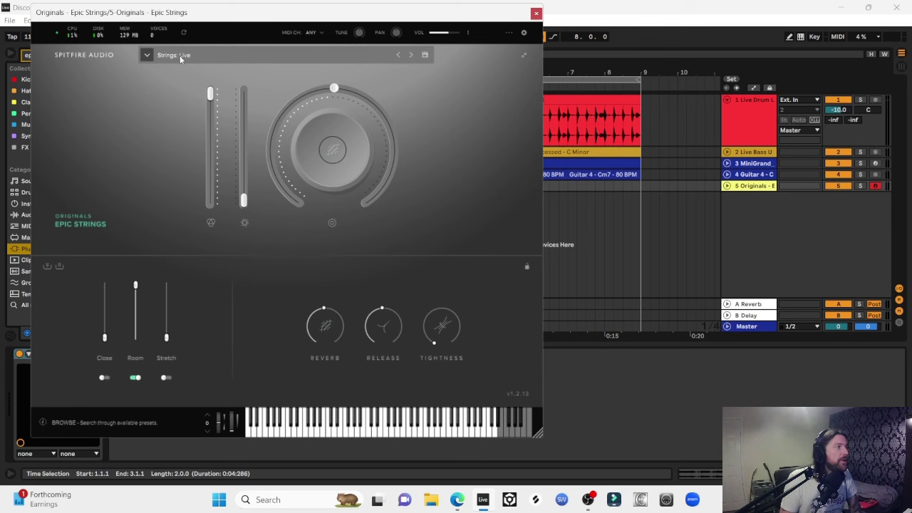
# Load the Strings: Long (Octave) preset into Epic Strings.
pyautogui.click(180, 57)
pyautogui.scroll(-3, 381, 147)
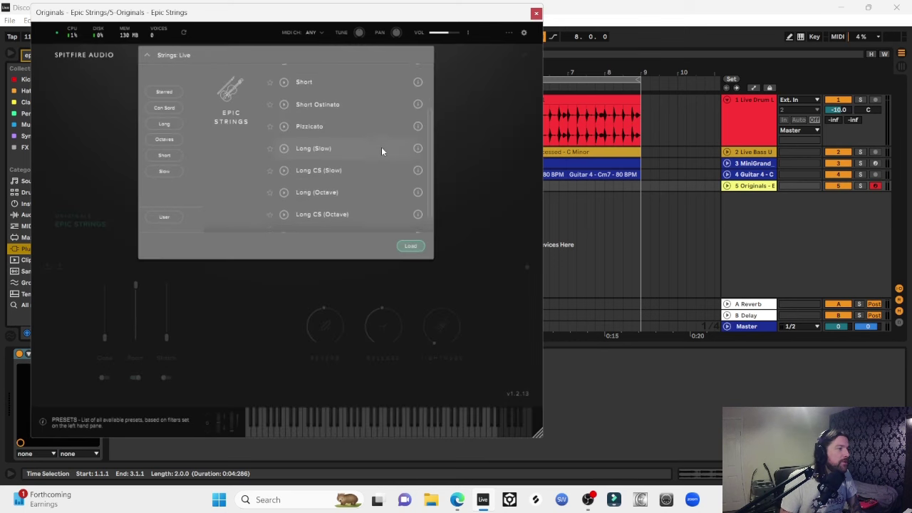
pyautogui.scroll(-1, 382, 147)
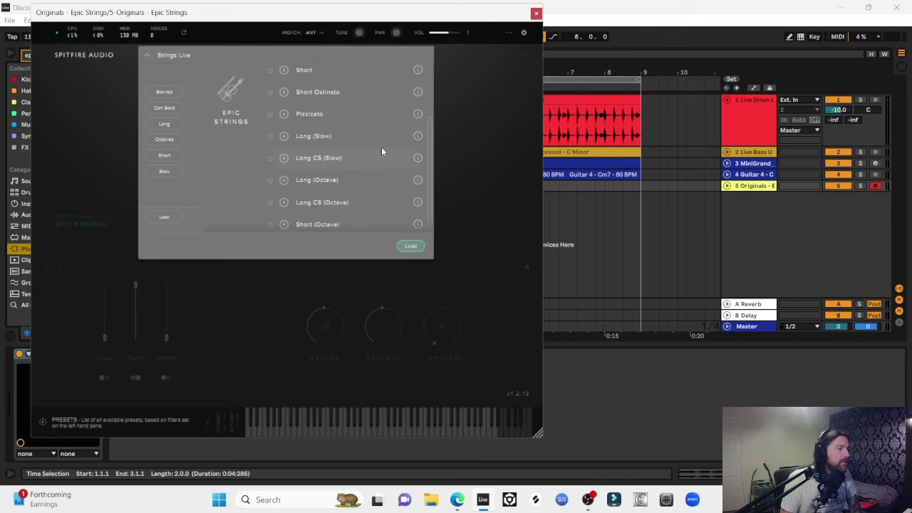
pyautogui.doubleClick(334, 177)
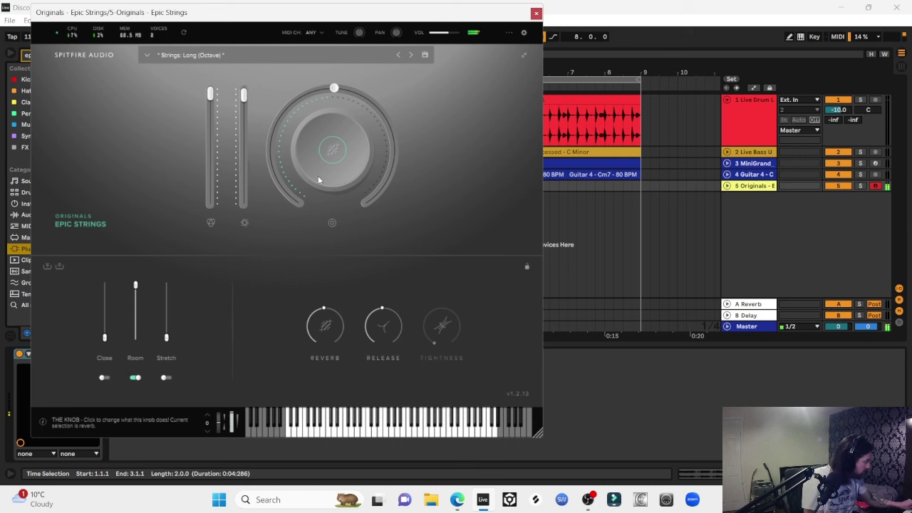
pyautogui.moveTo(252, 13); pyautogui.dragTo(430, 79)
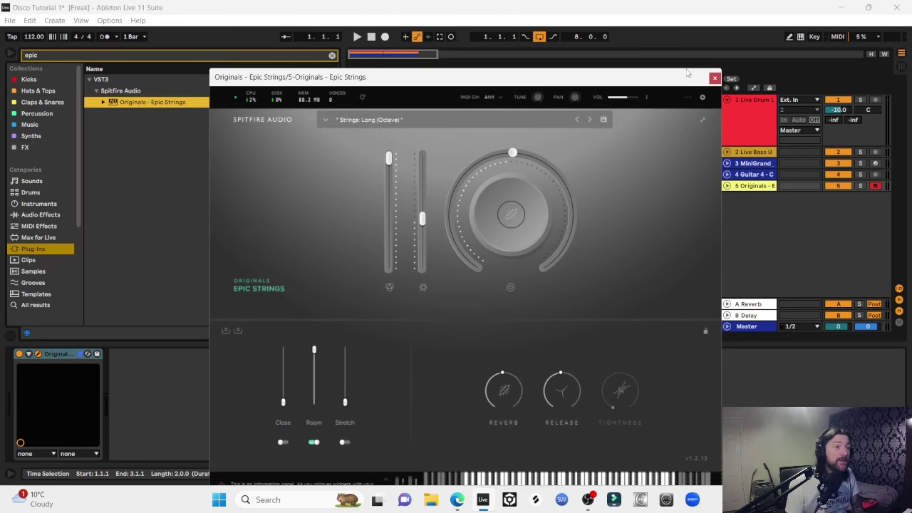
# Close the Epic Strings window and inspect the Disco Bowed Strs 3 clip's notes while playing.
pyautogui.click(714, 79)
pyautogui.scroll(-5, 50, 256)
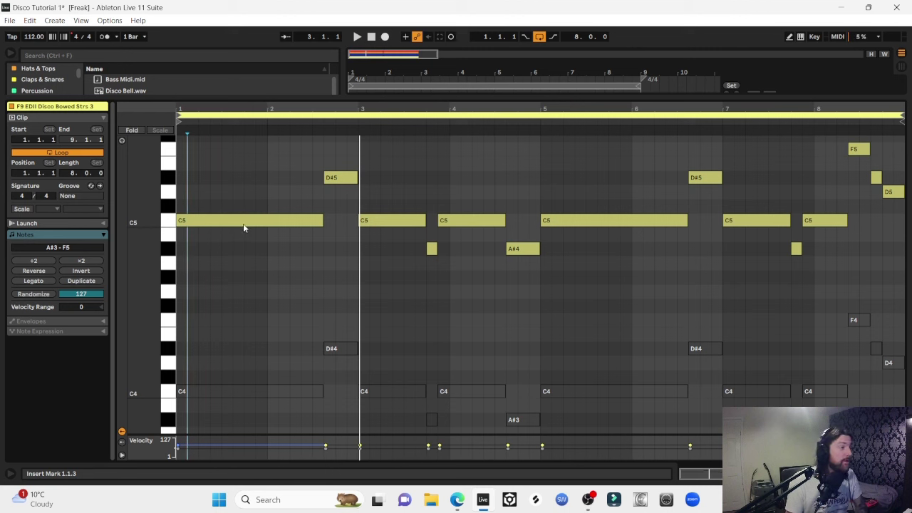
pyautogui.click(191, 223)
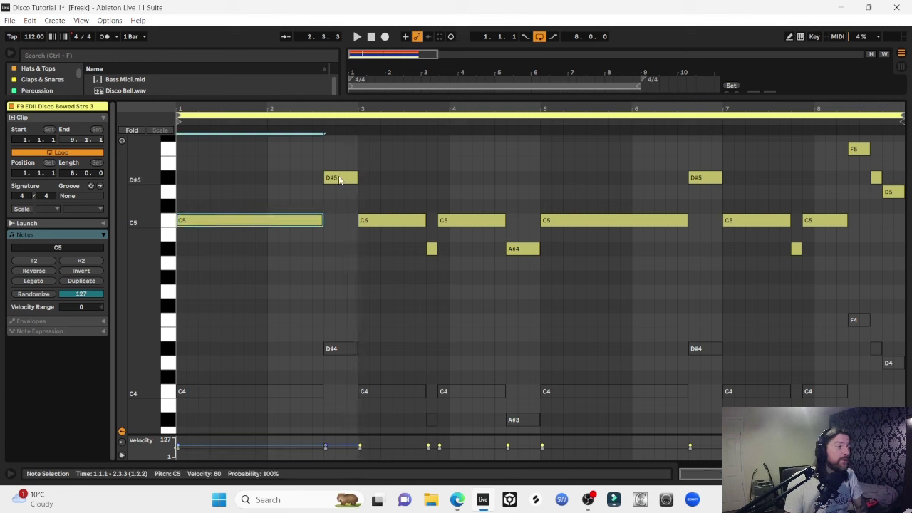
pyautogui.click(339, 180)
pyautogui.click(393, 220)
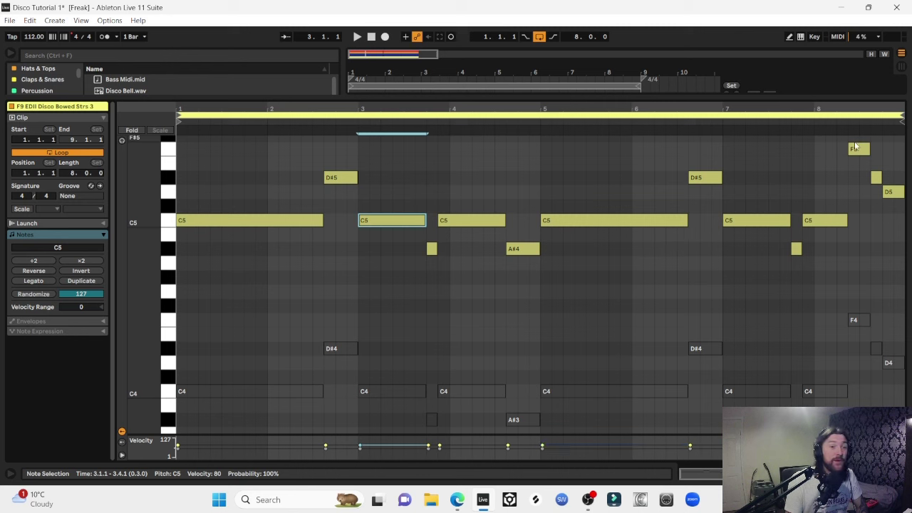
pyautogui.moveTo(217, 418); pyautogui.dragTo(901, 307)
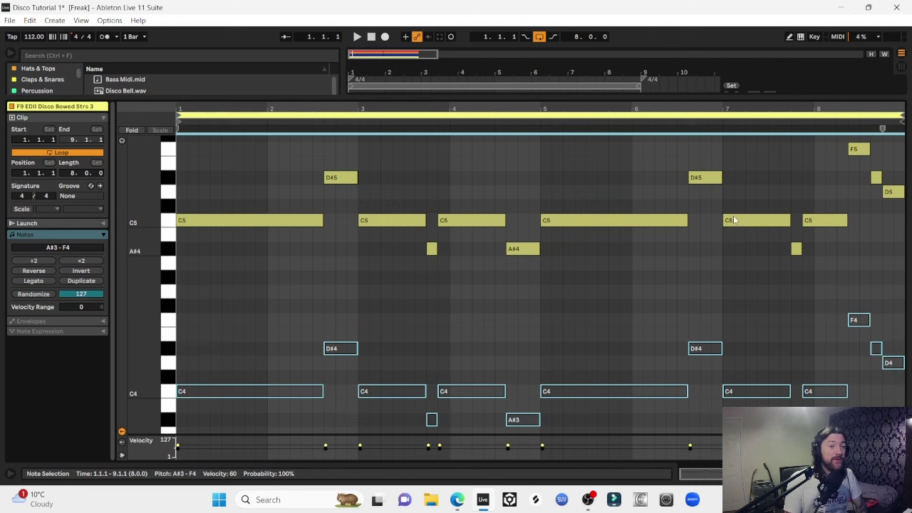
pyautogui.click(240, 221)
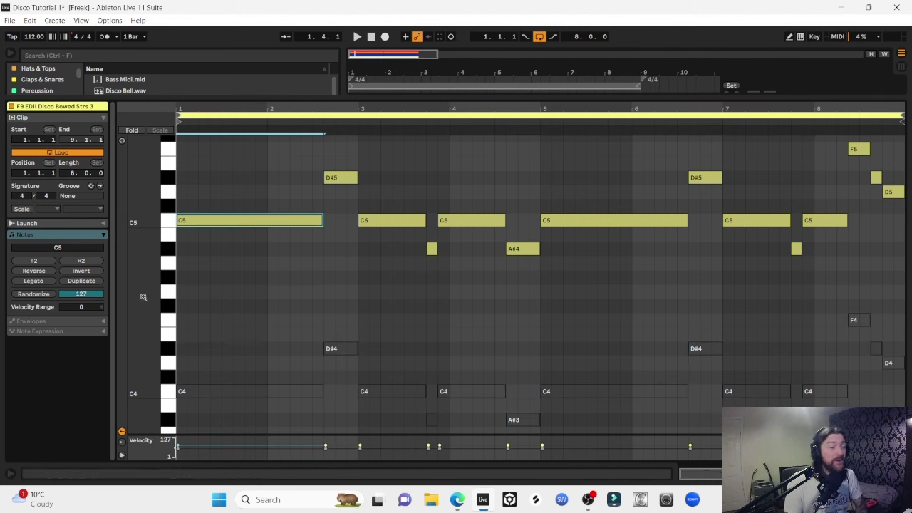
pyautogui.press('space')
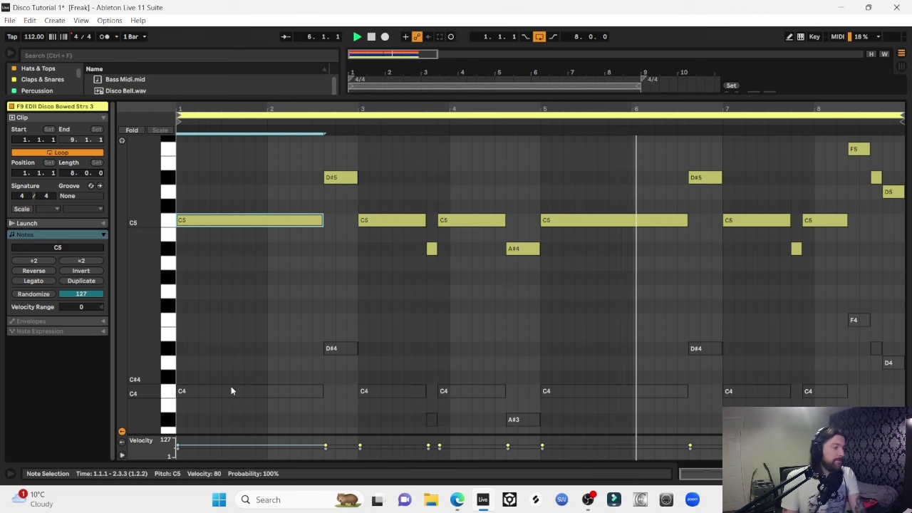
# Reactivate all muted lower-octave notes with 0 and replay the clip.
pyautogui.moveTo(183, 429); pyautogui.dragTo(908, 289)
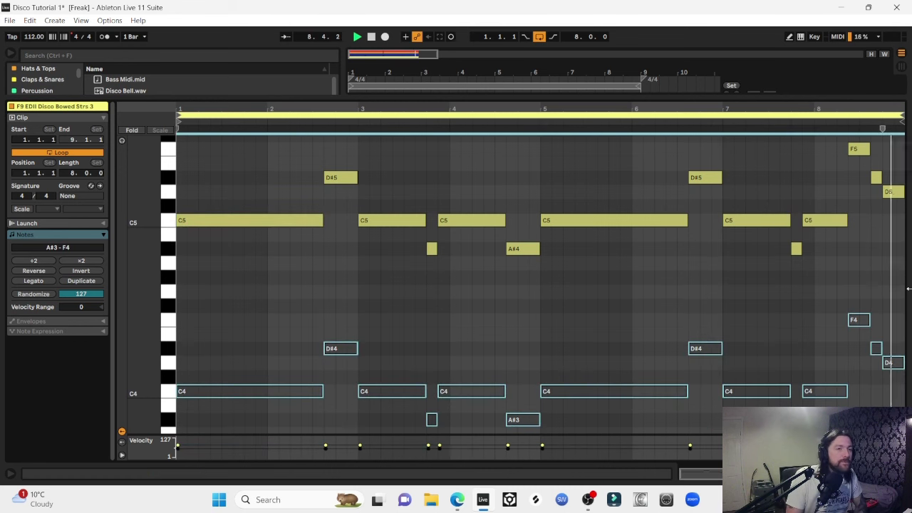
pyautogui.press('0')
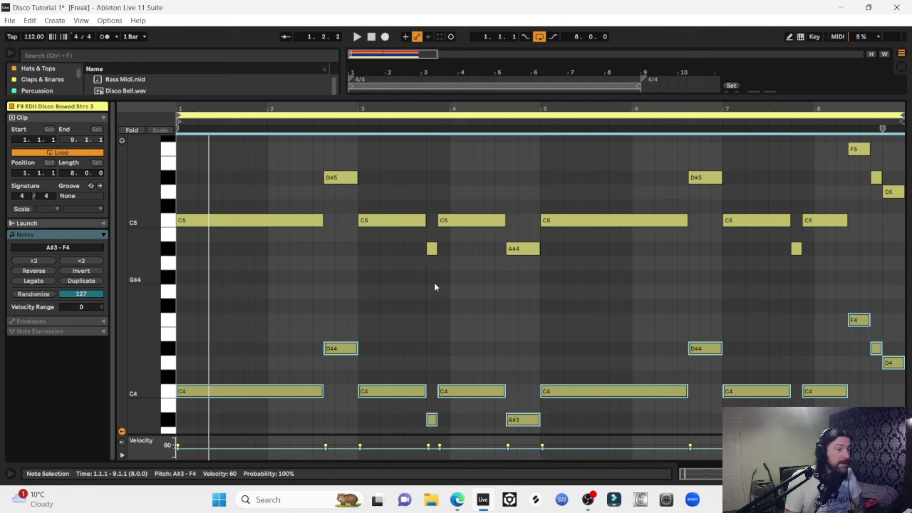
pyautogui.click(164, 105)
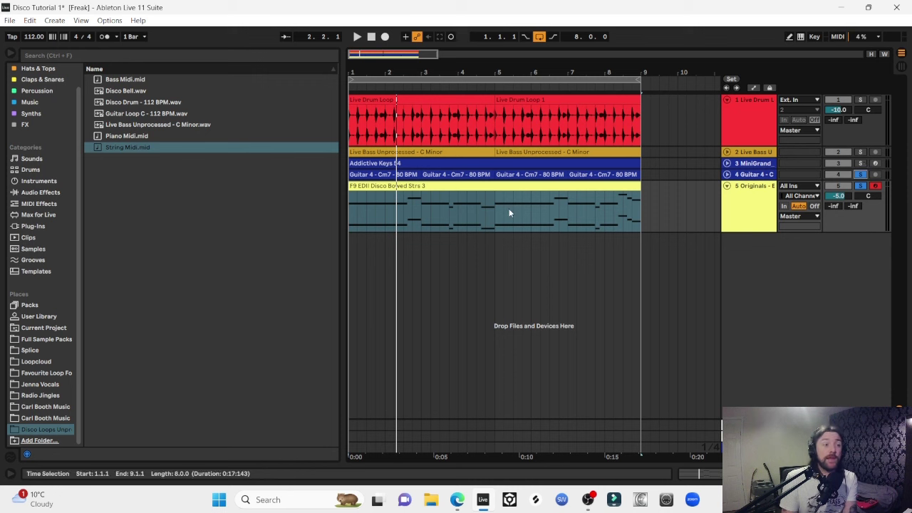
# Play the arrangement and audition Guitar 4 and MiniGrand soloed.
pyautogui.click(443, 186)
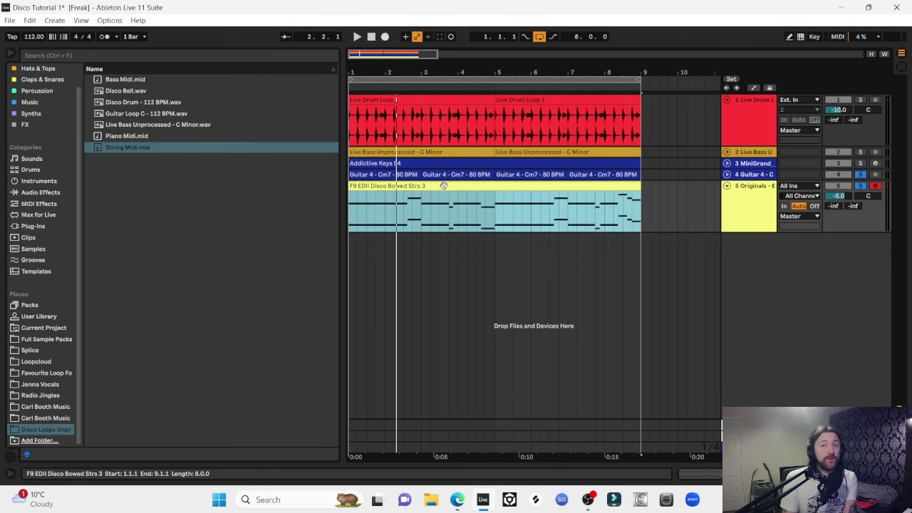
pyautogui.click(860, 176)
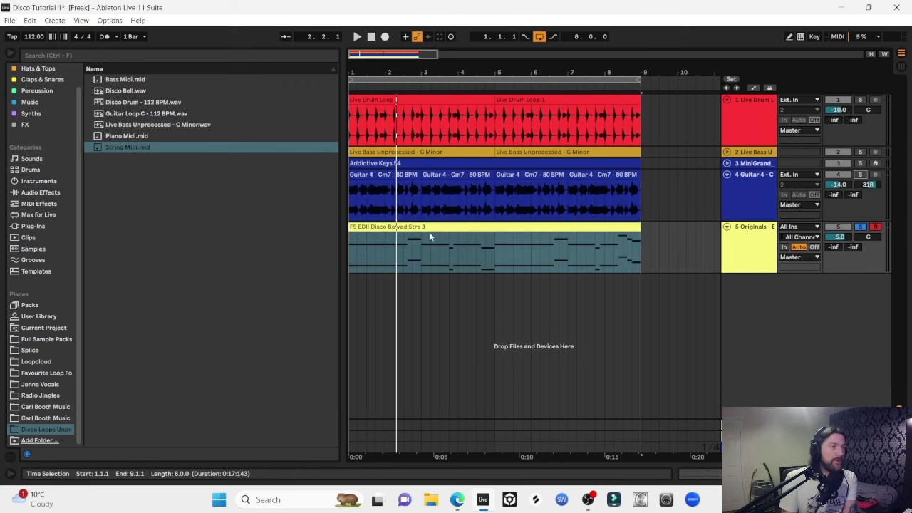
pyautogui.click(378, 227)
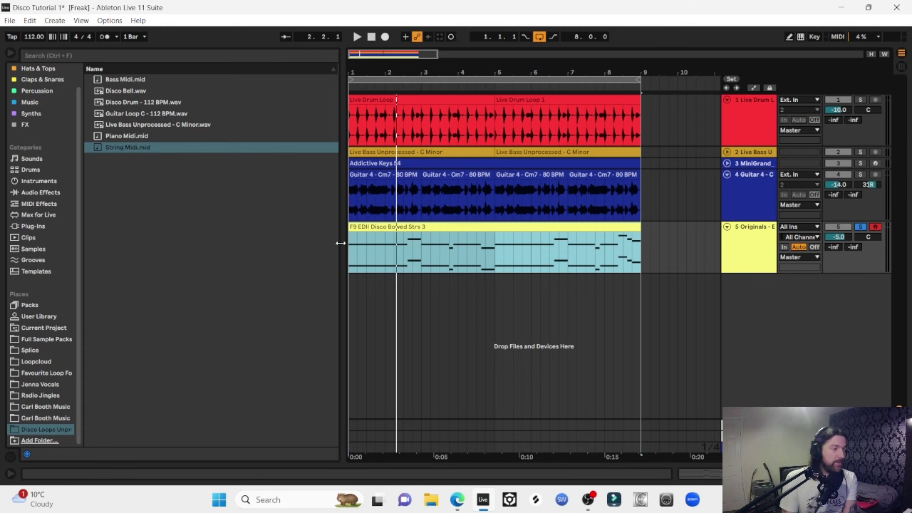
pyautogui.press('space')
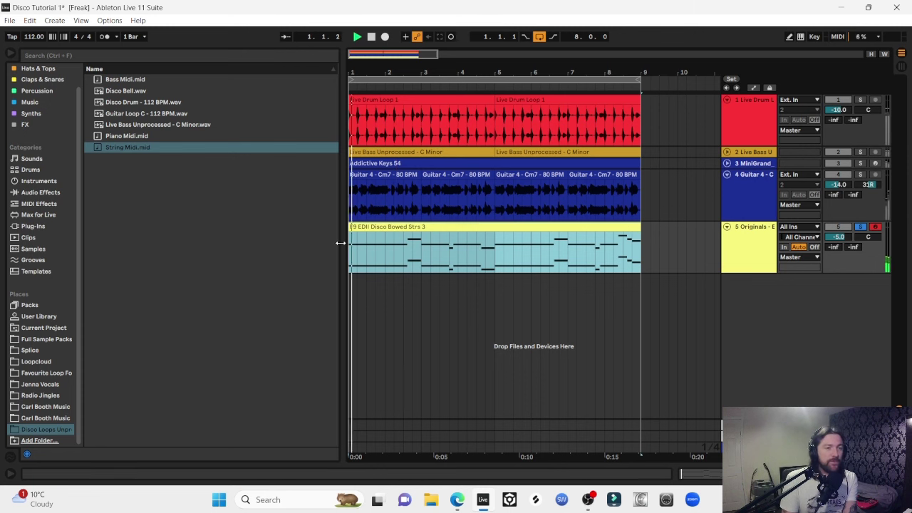
pyautogui.click(860, 174)
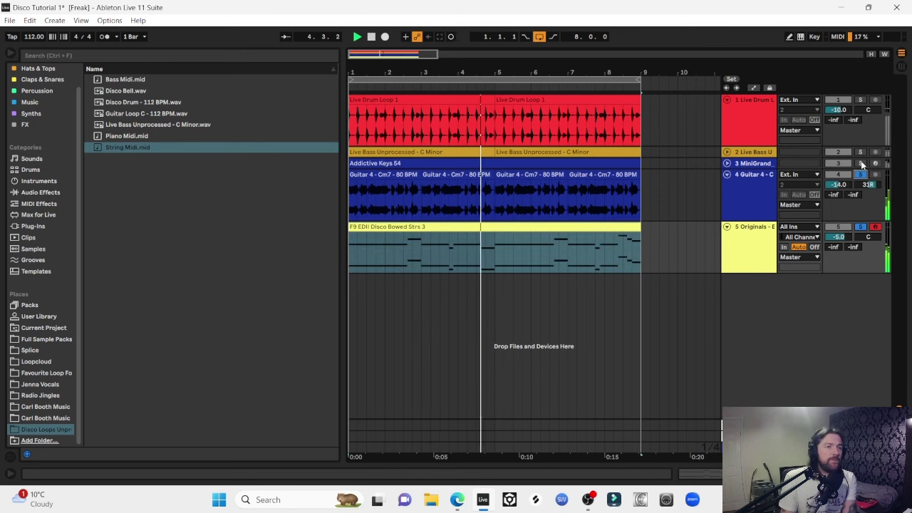
pyautogui.click(861, 164)
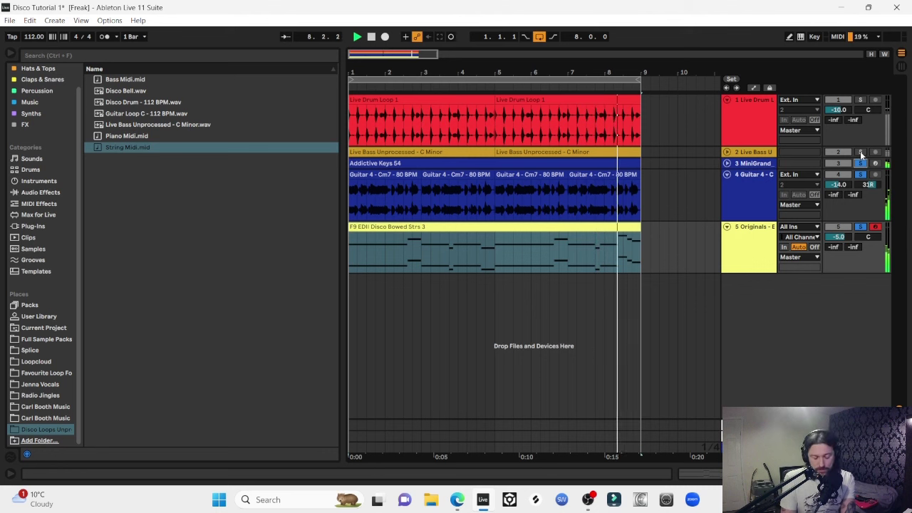
# Solo Live Bass, lower it to -13 dB, then unsolo all tracks.
pyautogui.click(860, 152)
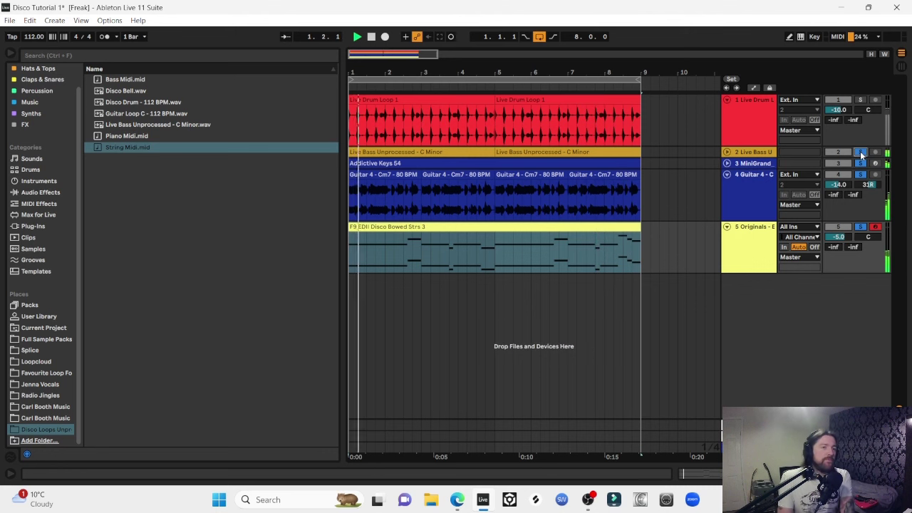
pyautogui.press('u')
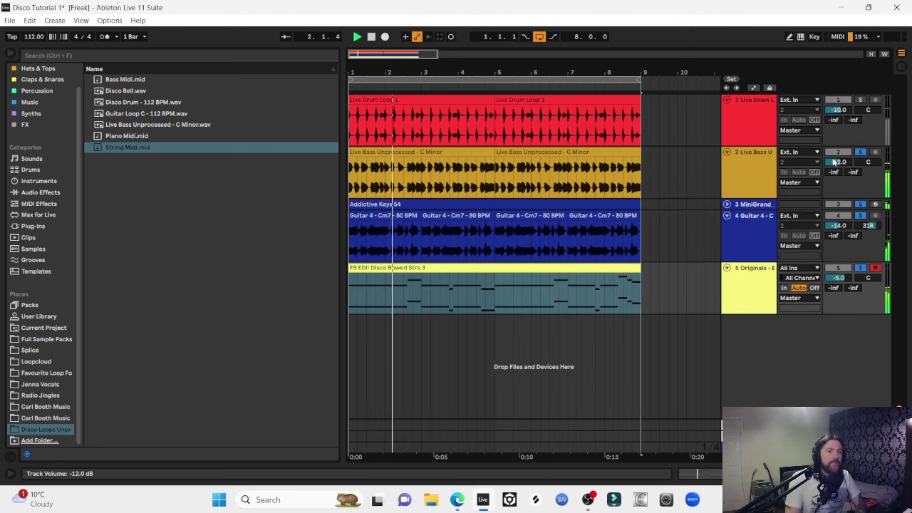
pyautogui.scroll(-1, 833, 162)
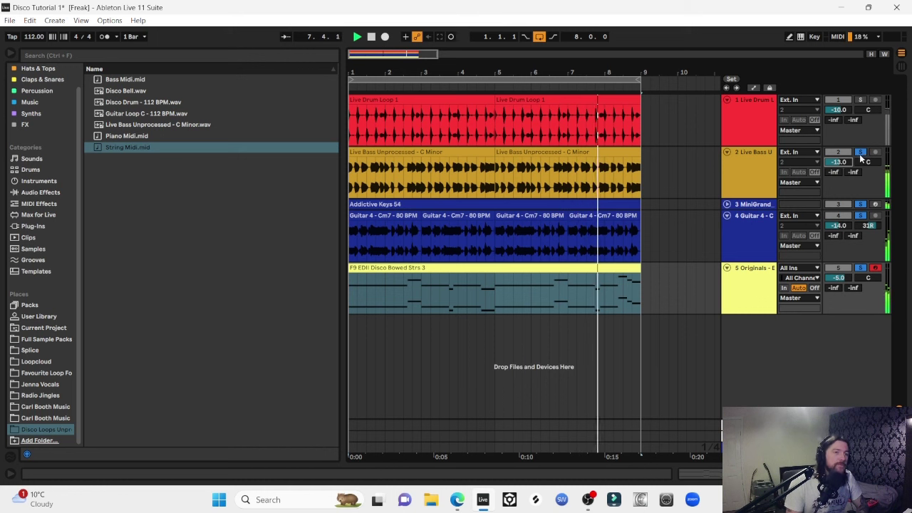
pyautogui.click(861, 154)
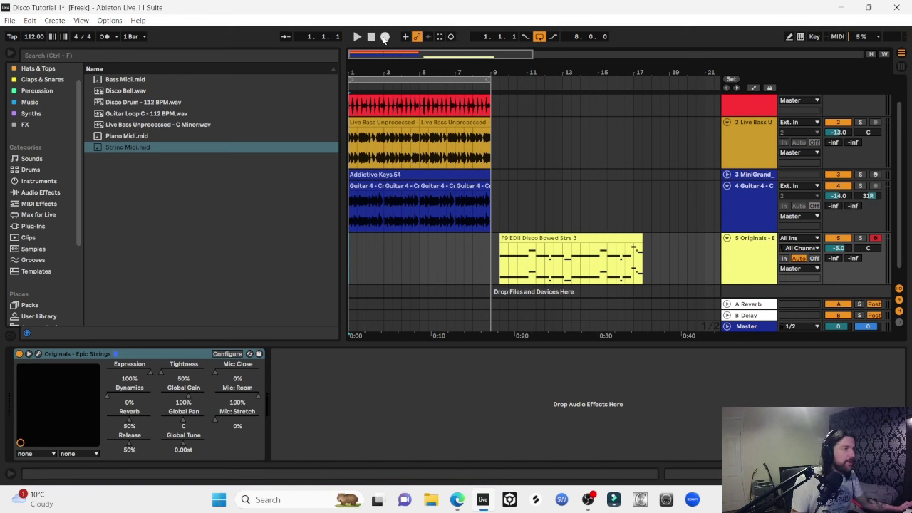
# Record an eight-bar Epic Strings MIDI part from bar 1, then solo track 5.
pyautogui.click(385, 37)
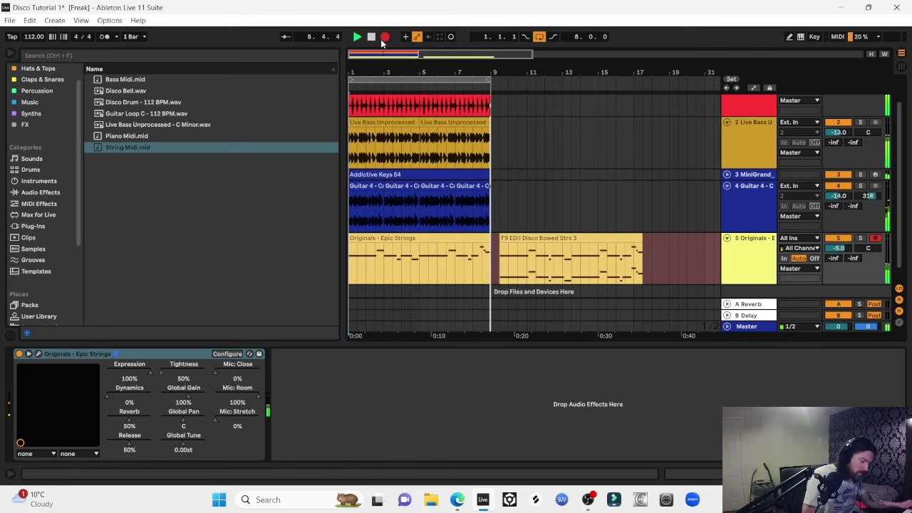
pyautogui.press('space')
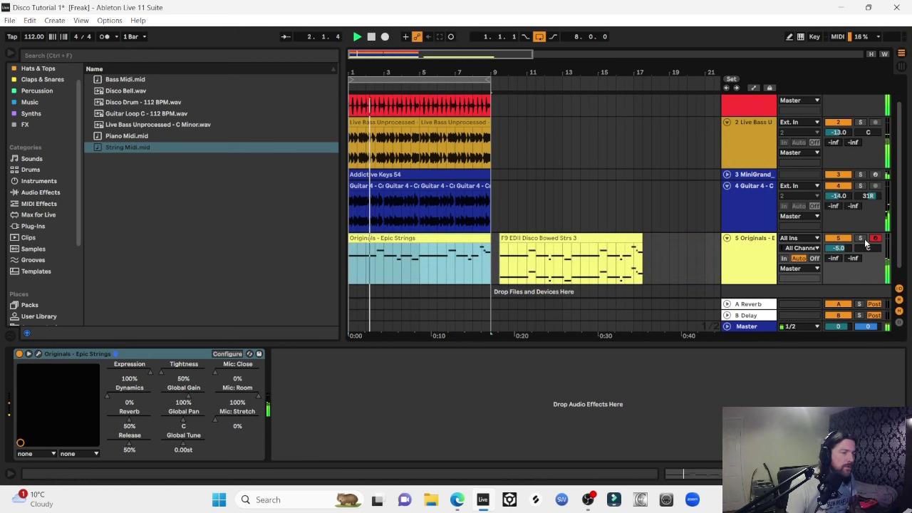
pyautogui.click(863, 240)
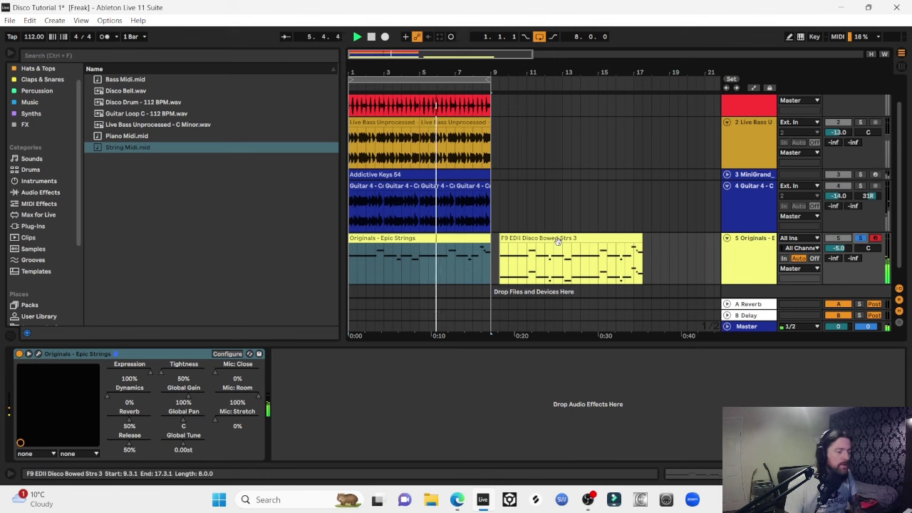
# Trim the D#5 note to end at bar 7 and quantize all recorded Epic Strings notes.
pyautogui.doubleClick(456, 260)
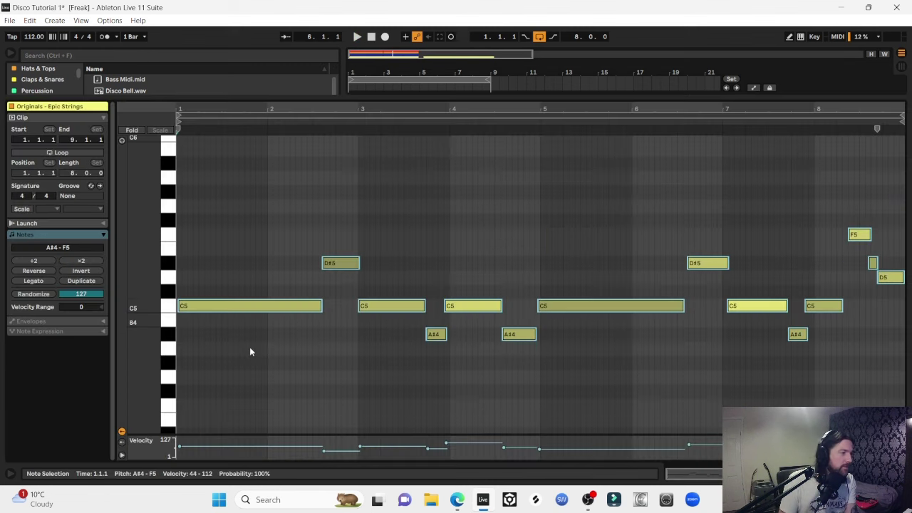
pyautogui.moveTo(226, 375); pyautogui.dragTo(908, 129)
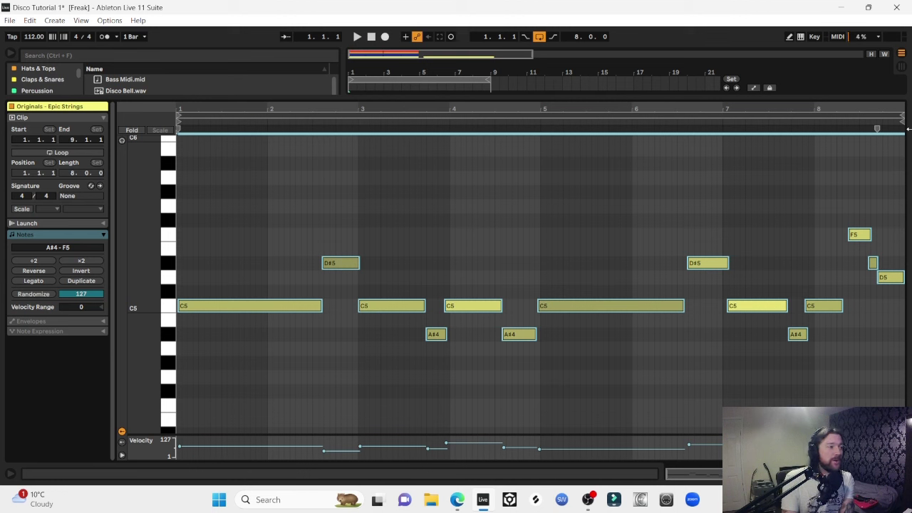
pyautogui.click(721, 290)
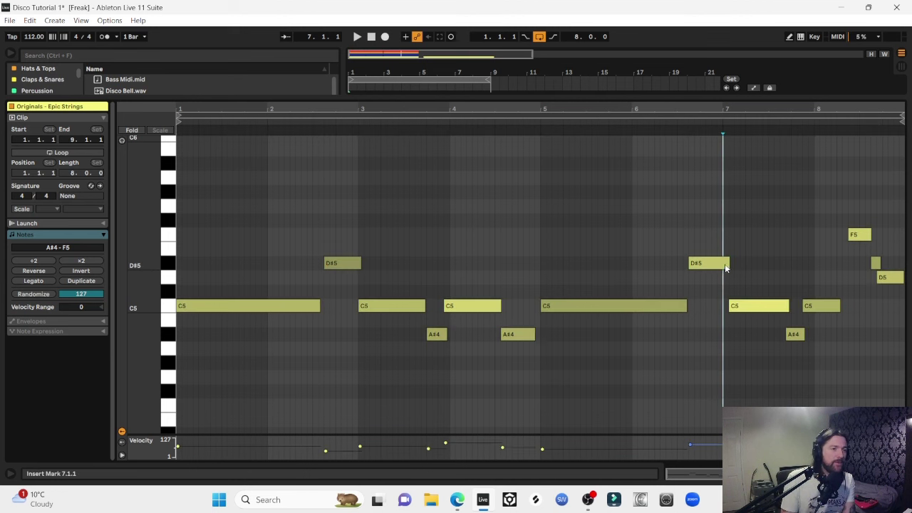
pyautogui.click(722, 263)
pyautogui.moveTo(722, 263); pyautogui.dragTo(721, 264)
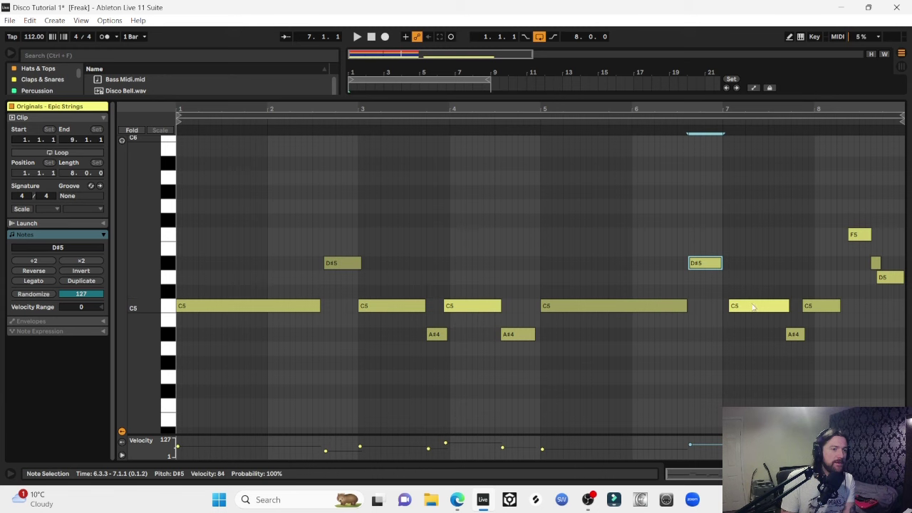
pyautogui.hotkey('ctrl', 'a')
pyautogui.hotkey('ctrl', 'u')
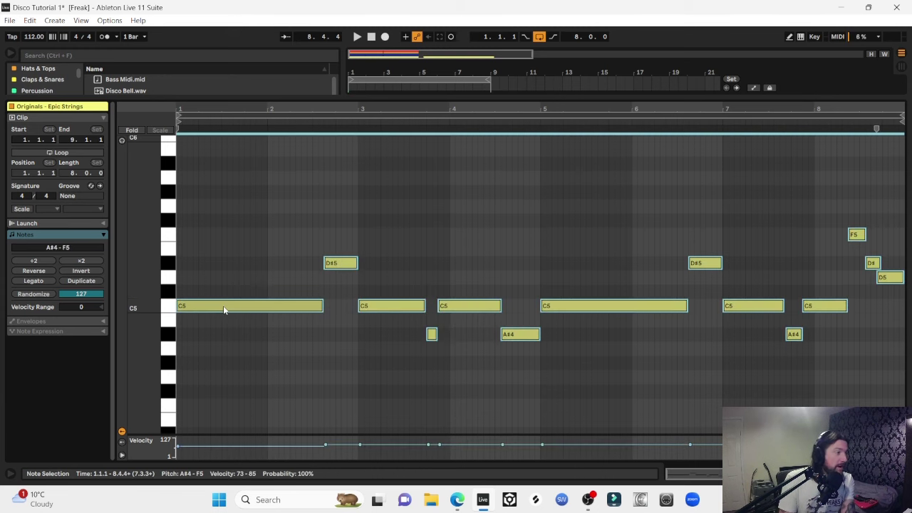
# Double the notes an octave lower and soften velocities to 58–68.
pyautogui.moveTo(223, 306); pyautogui.dragTo(224, 412)
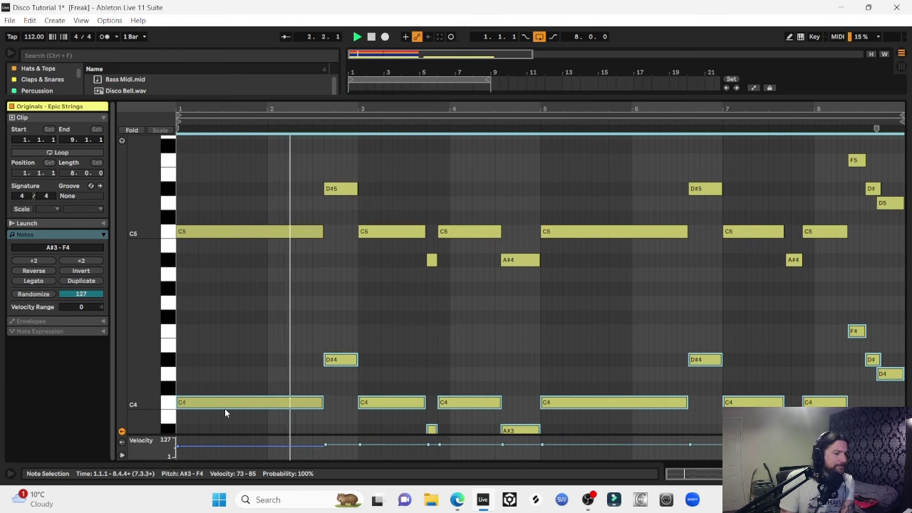
pyautogui.press('space')
pyautogui.moveTo(176, 447); pyautogui.dragTo(177, 451)
pyautogui.press('space')
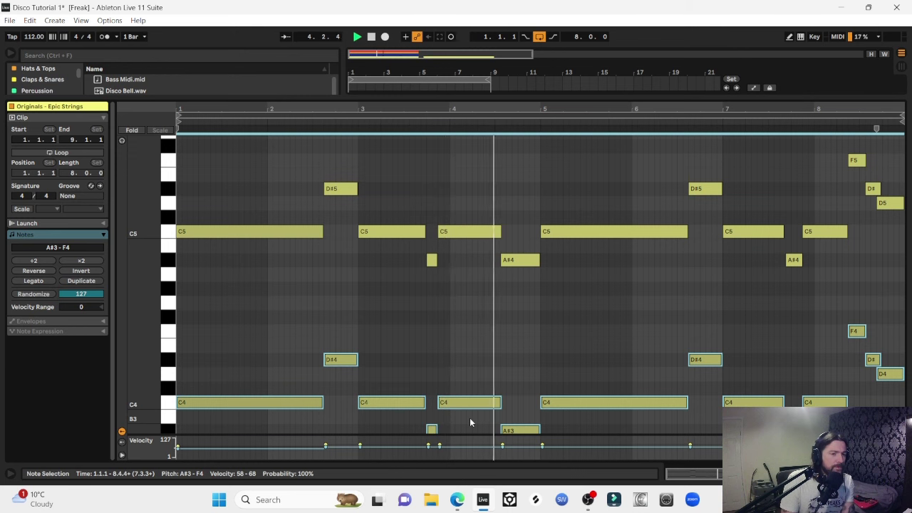
pyautogui.hotkey('ctrl', 'alt', 'l')
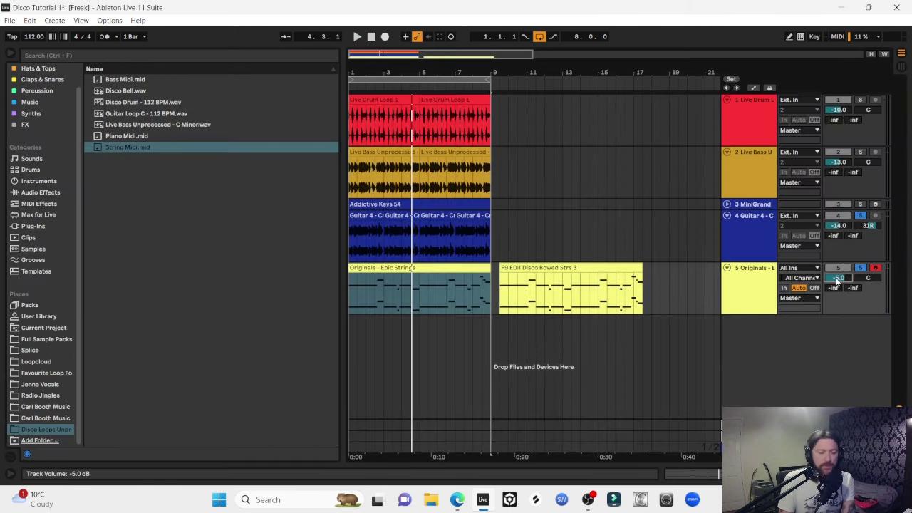
# Turn the frozen Epic Strings track's volume down to about -13 dB.
pyautogui.press('space')
pyautogui.scroll(-1, 835, 280)
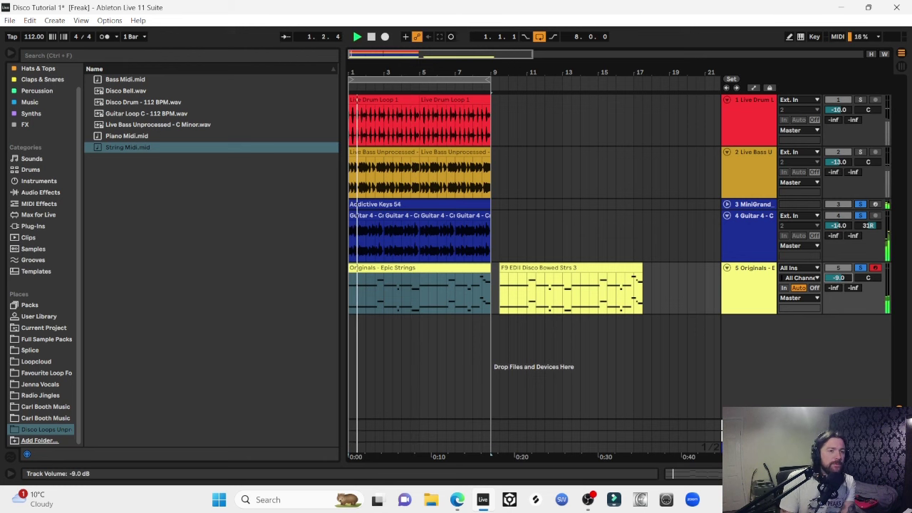
pyautogui.scroll(3, 835, 279)
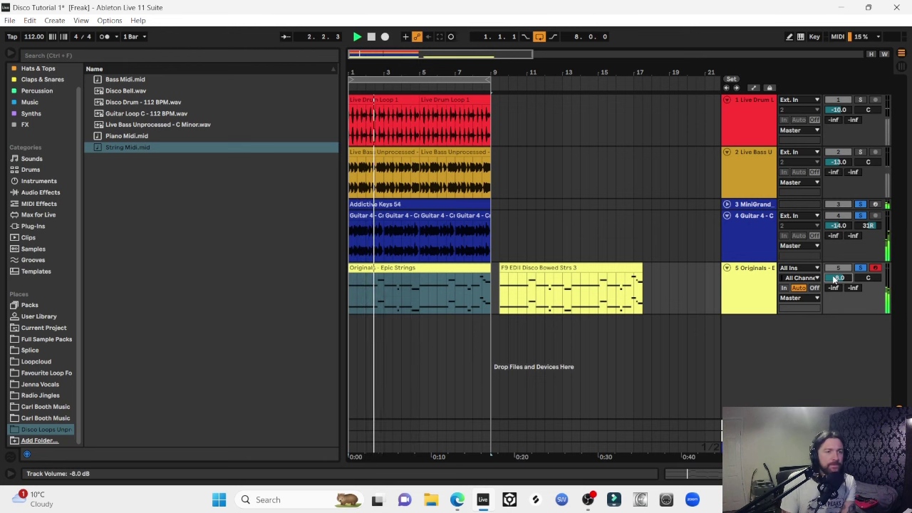
pyautogui.scroll(-2, 835, 280)
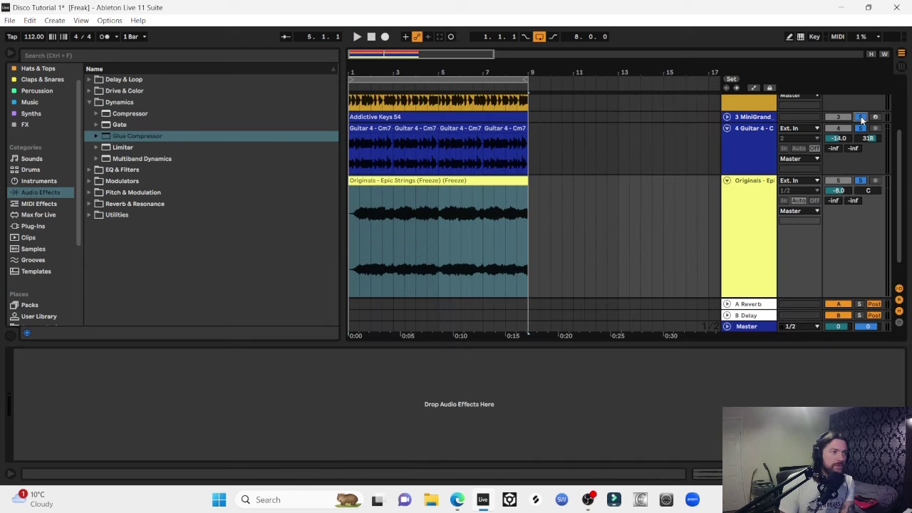
pyautogui.click(436, 186)
pyautogui.click(437, 187)
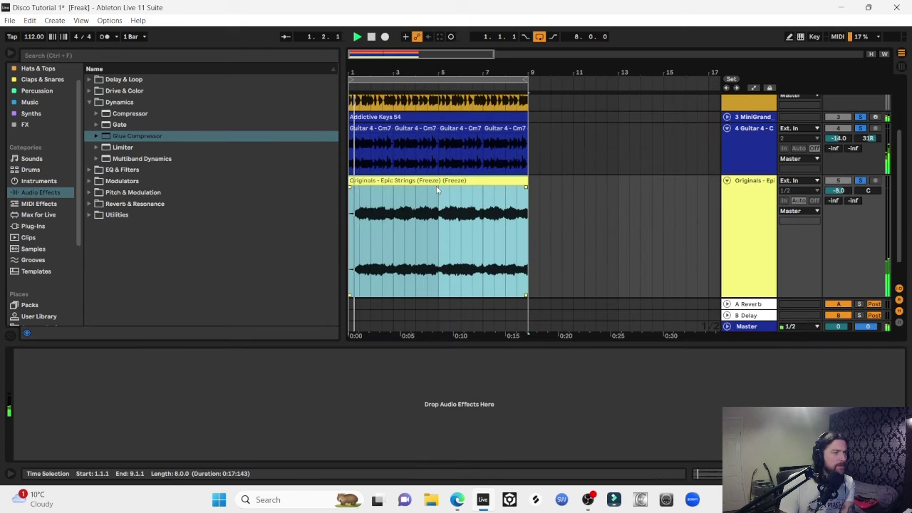
pyautogui.click(839, 190)
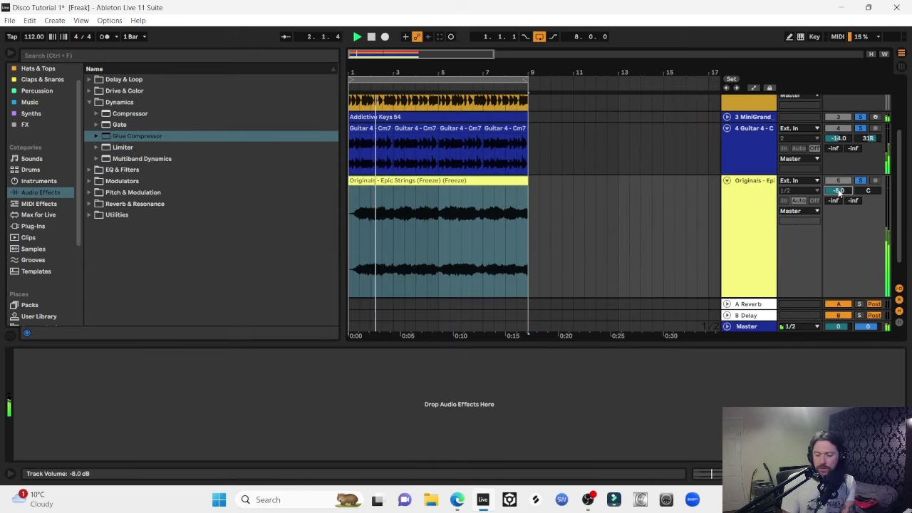
pyautogui.scroll(-2, 840, 191)
pyautogui.scroll(-1, 839, 192)
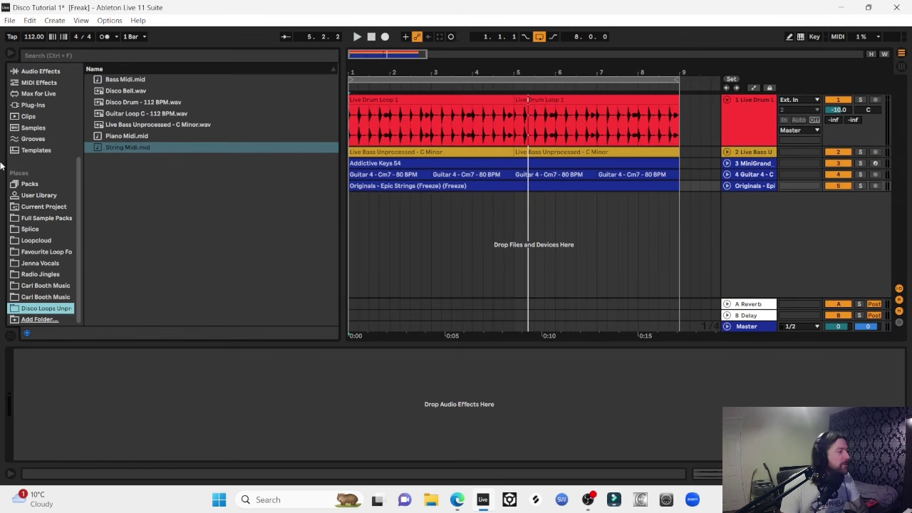
# Load the Disco Bell Live Rack preset from the Music Racks library onto a new sixth track.
pyautogui.click(47, 299)
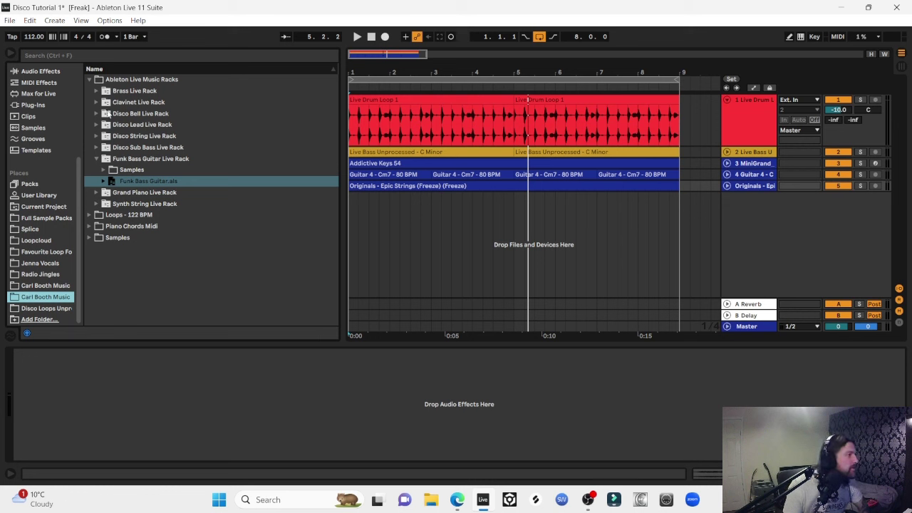
pyautogui.click(97, 114)
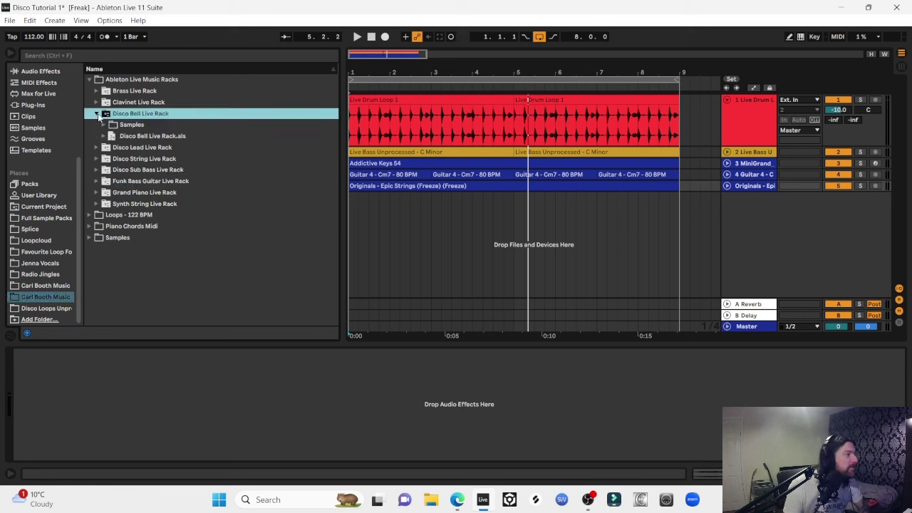
pyautogui.click(125, 136)
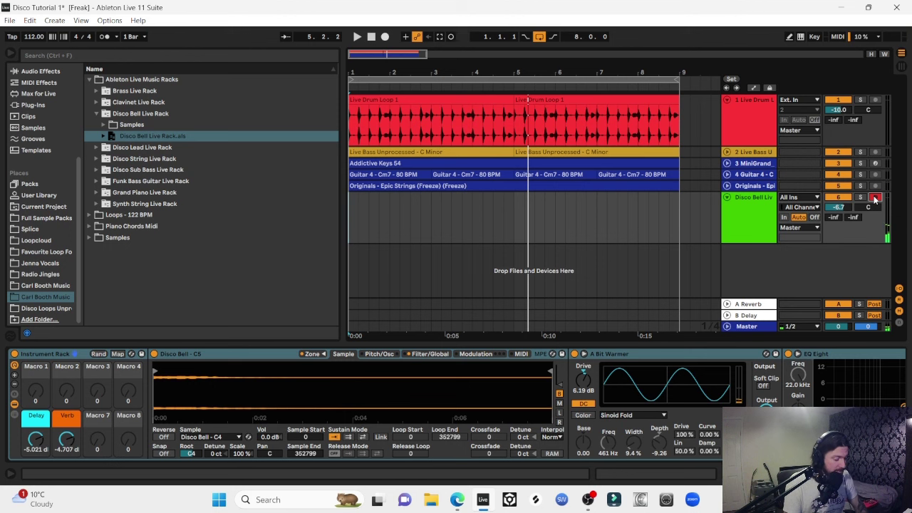
pyautogui.click(371, 36)
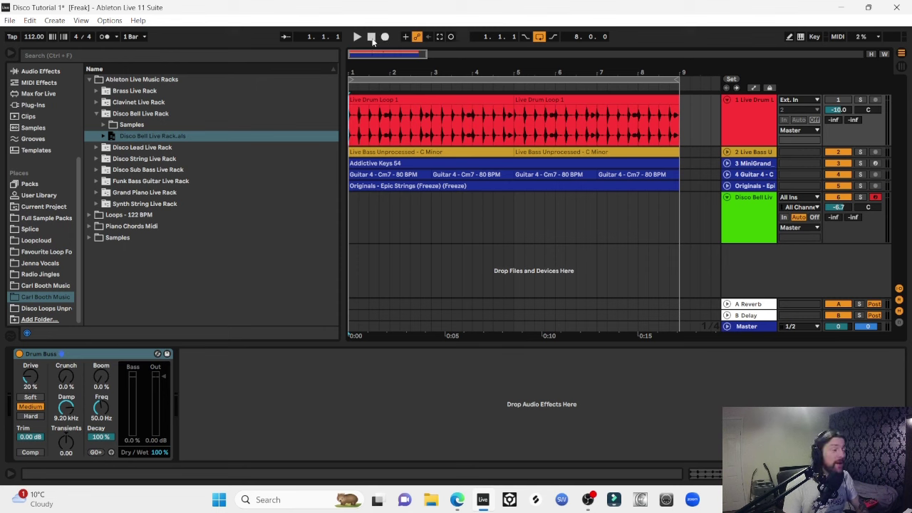
# Record an A#3 and C4 Disco Bell part into the arrangement and check both notes in the clip editor.
pyautogui.click(384, 36)
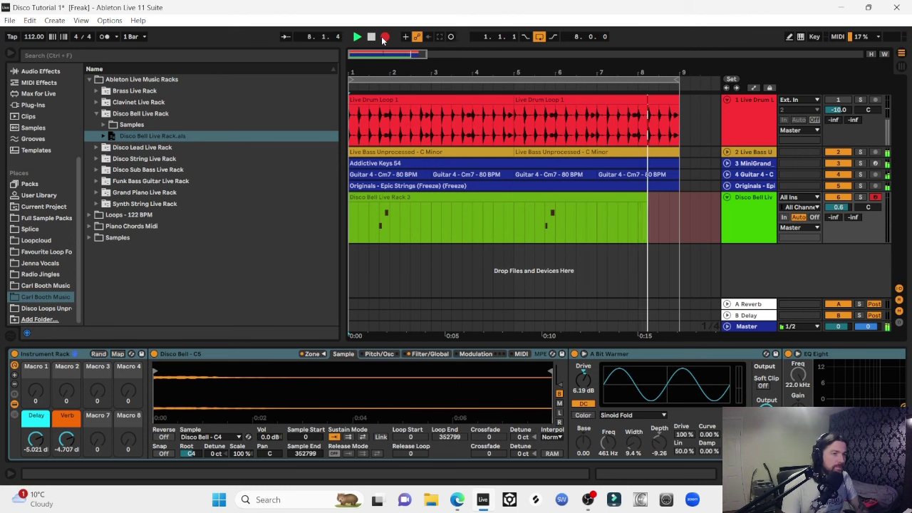
pyautogui.press('space')
pyautogui.doubleClick(391, 200)
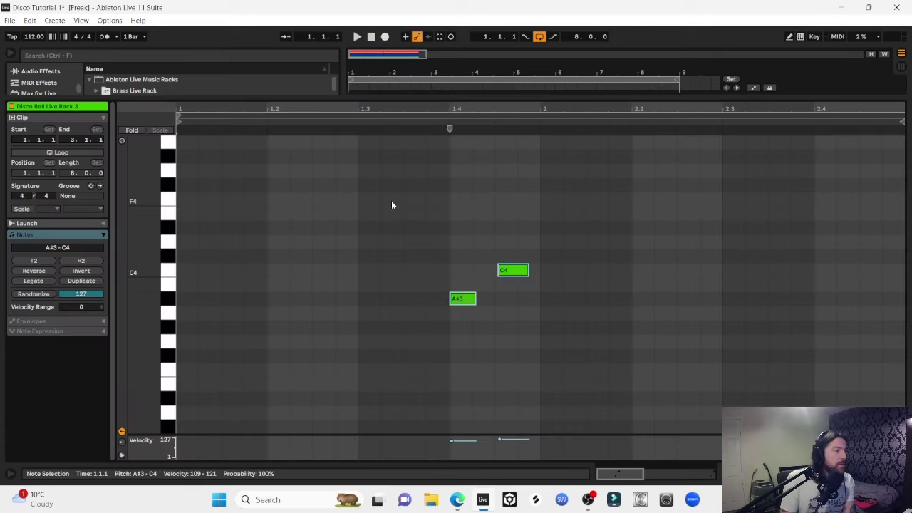
pyautogui.click(405, 333)
pyautogui.moveTo(406, 335); pyautogui.dragTo(530, 248)
pyautogui.click(450, 316)
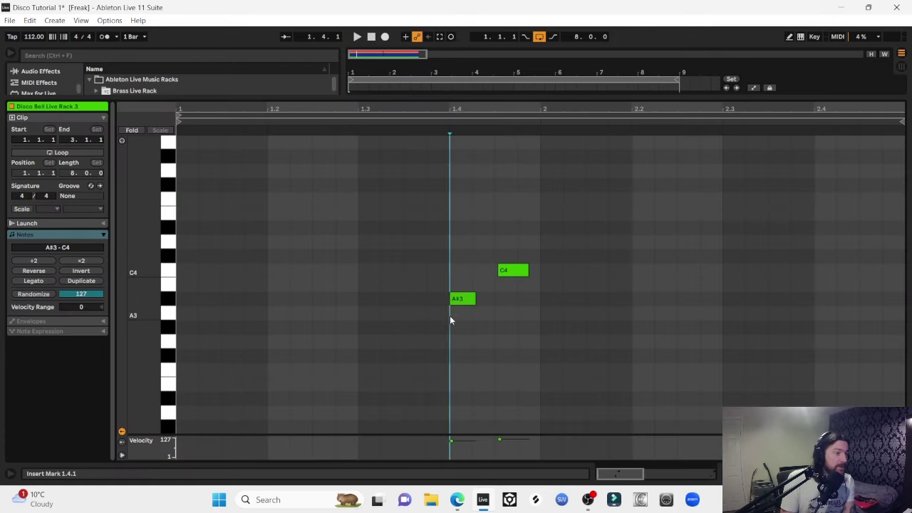
pyautogui.hotkey('ctrl', 'alt', 'l')
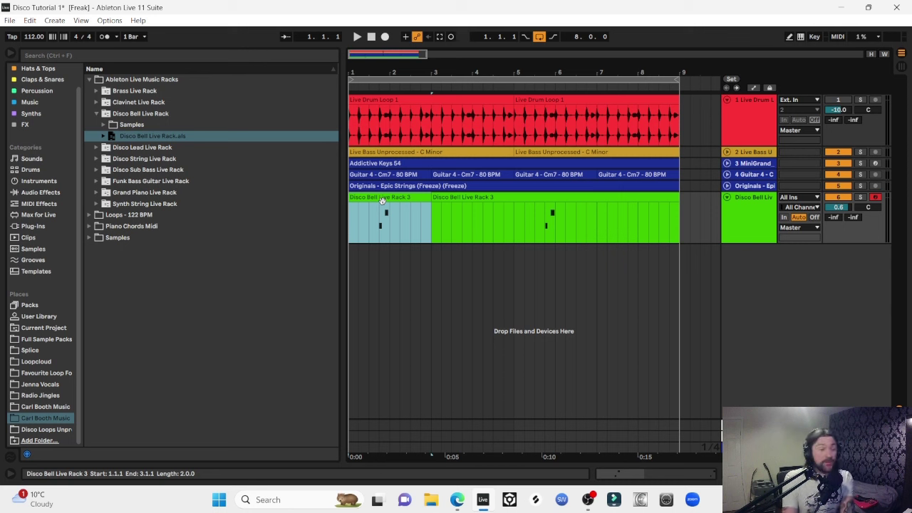
# Duplicate the two-bar Disco Bell clip with Ctrl+D and start playback.
pyautogui.hotkey('ctrl', 'd')
pyautogui.click(384, 199)
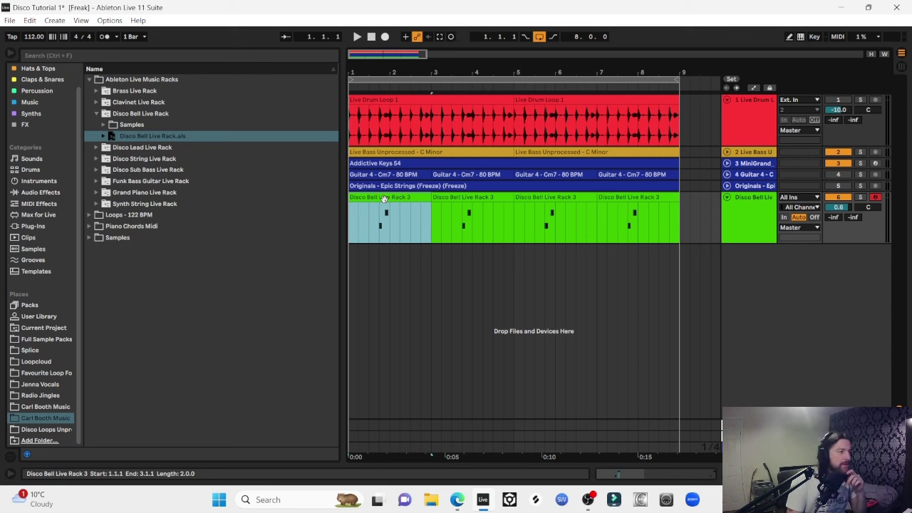
pyautogui.press('space')
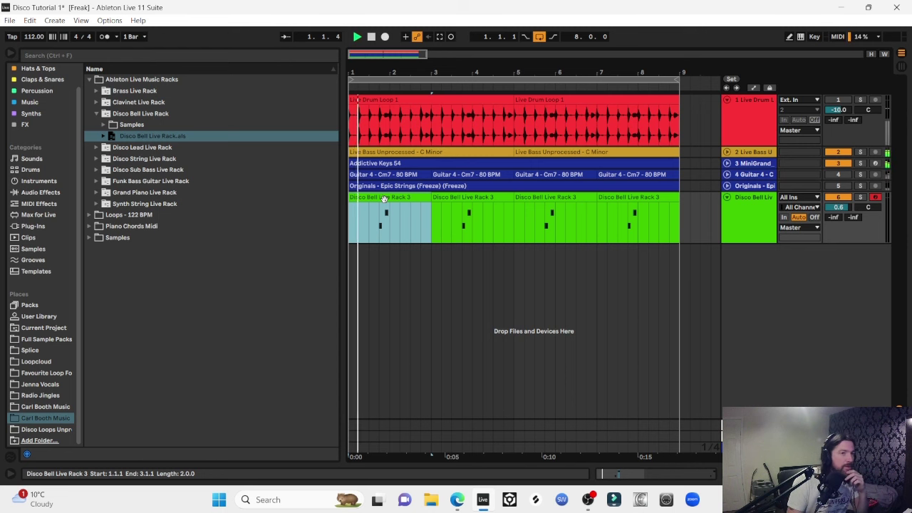
# Set the Disco Bell track volume to -4.4 dB.
pyautogui.click(838, 207)
pyautogui.moveTo(838, 207); pyautogui.dragTo(840, 208)
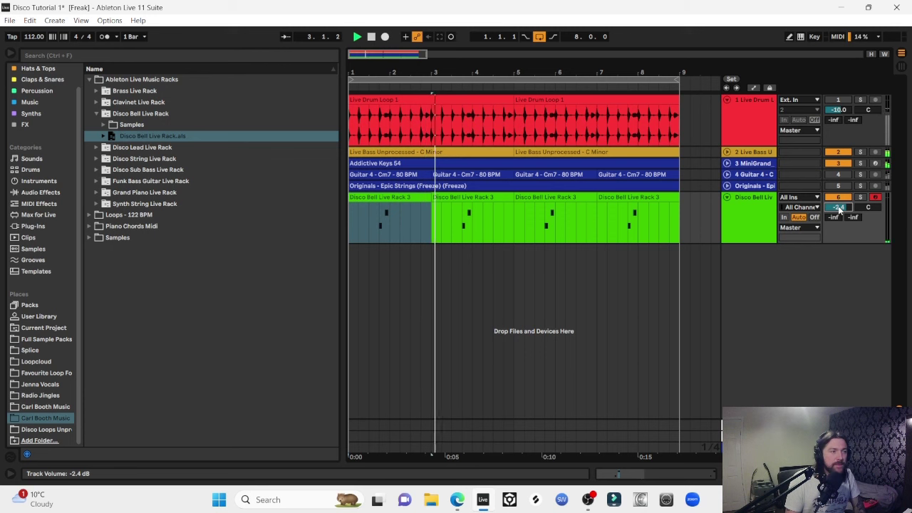
pyautogui.scroll(-1, 840, 208)
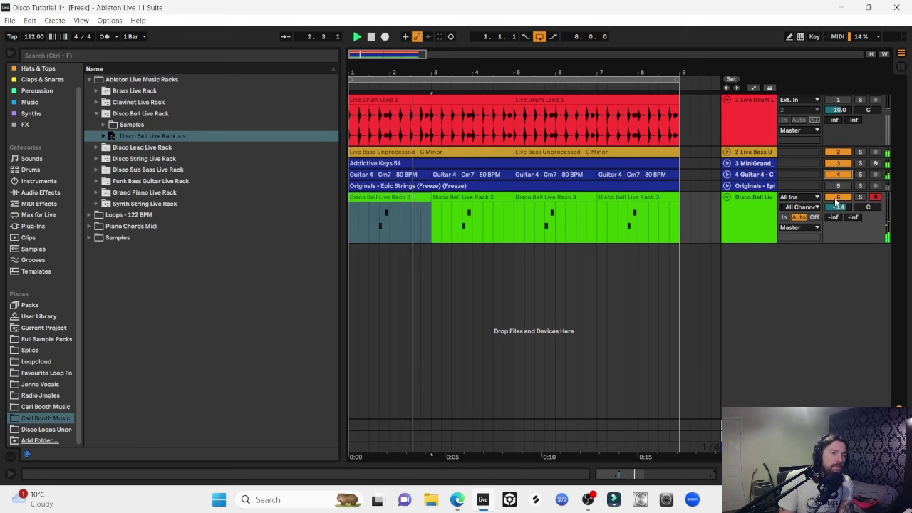
pyautogui.moveTo(838, 207); pyautogui.dragTo(837, 213)
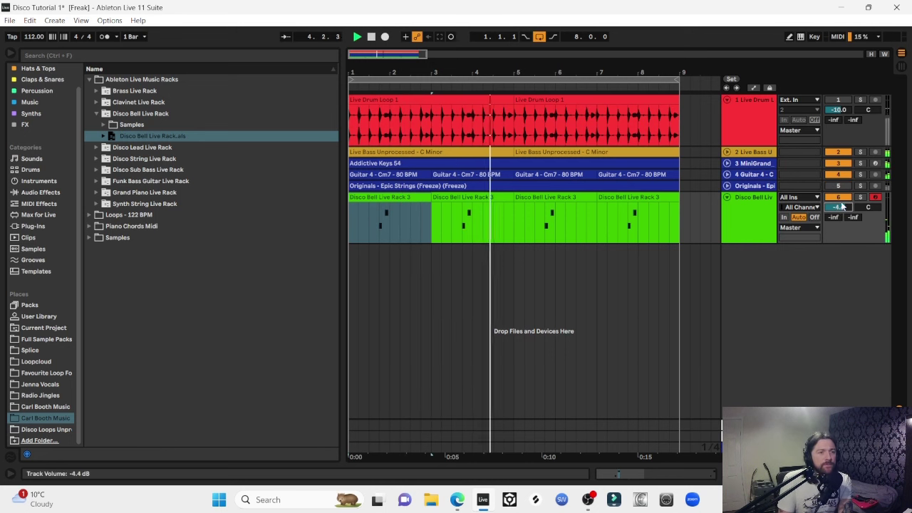
# Nudge the Epic Strings volume to -12 dB and unmute the Live Drum Loop track.
pyautogui.click(727, 186)
pyautogui.click(838, 196)
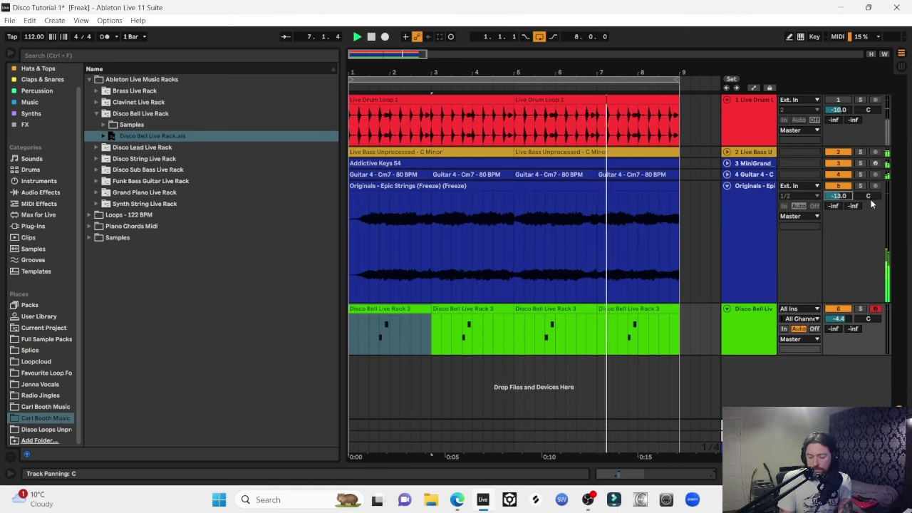
pyautogui.press('Up')
pyautogui.click(727, 185)
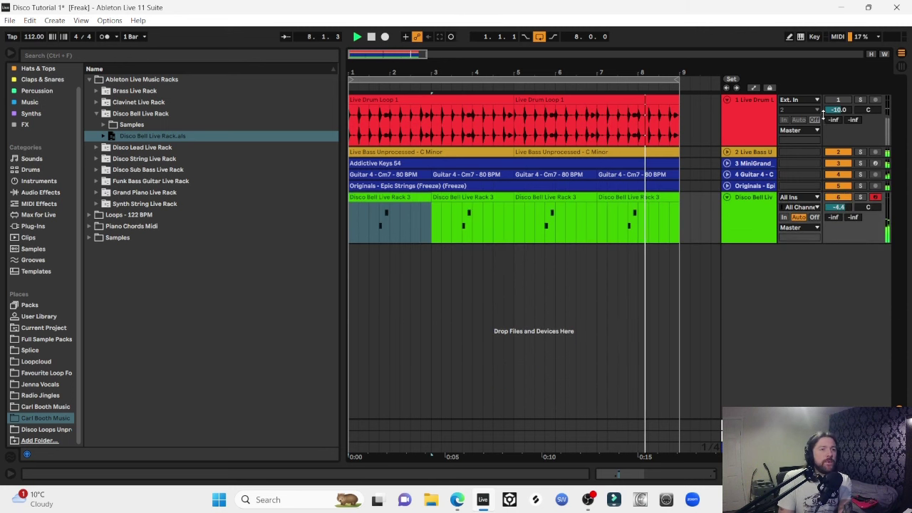
pyautogui.click(838, 100)
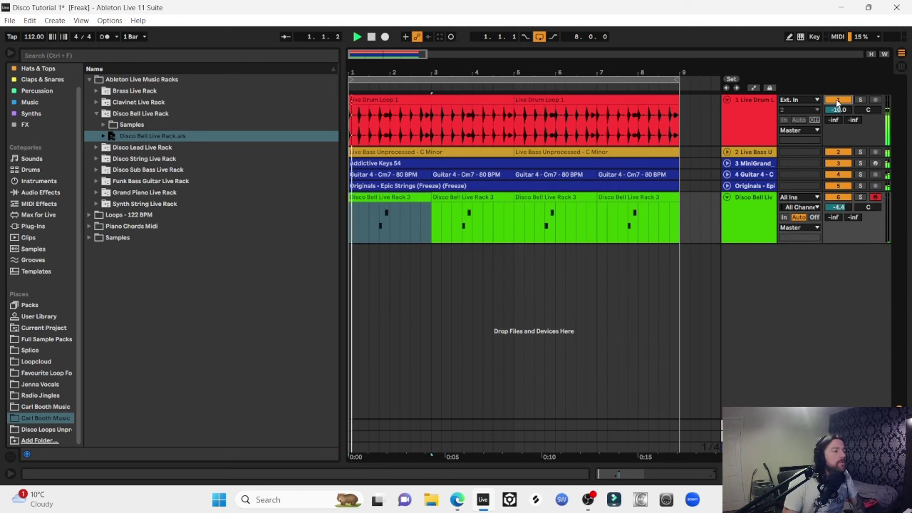
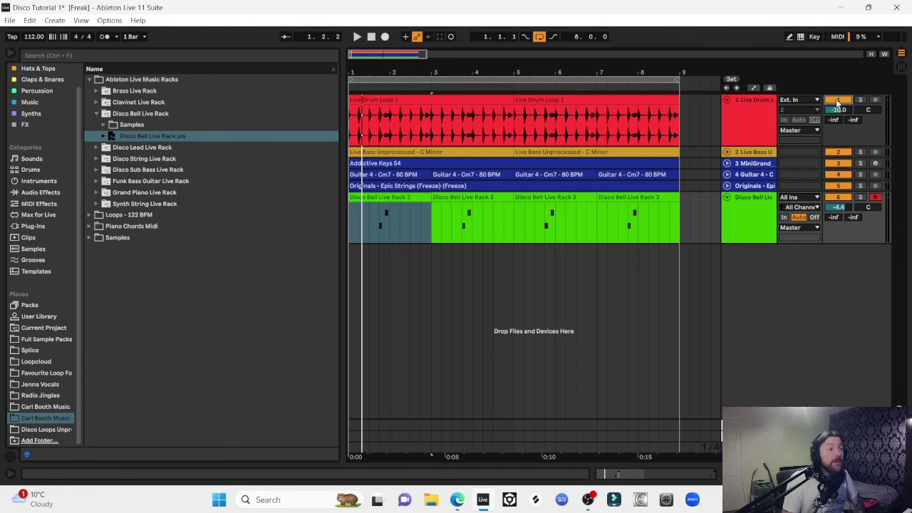
# Select the Epic Strings clip in the Disco Tutorial 1 set.
pyautogui.click(474, 186)
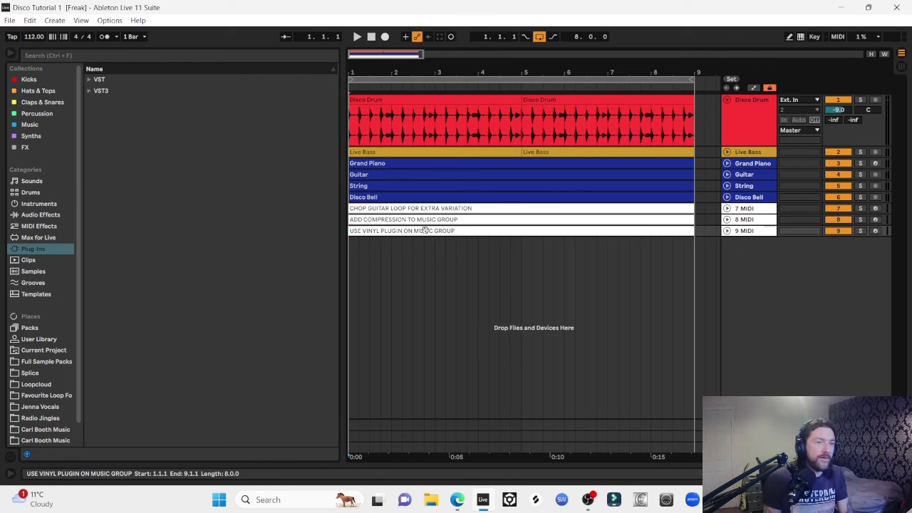
# Select the String clip and unfold the Guitar track to reveal its eight-bar waveform.
pyautogui.click(362, 247)
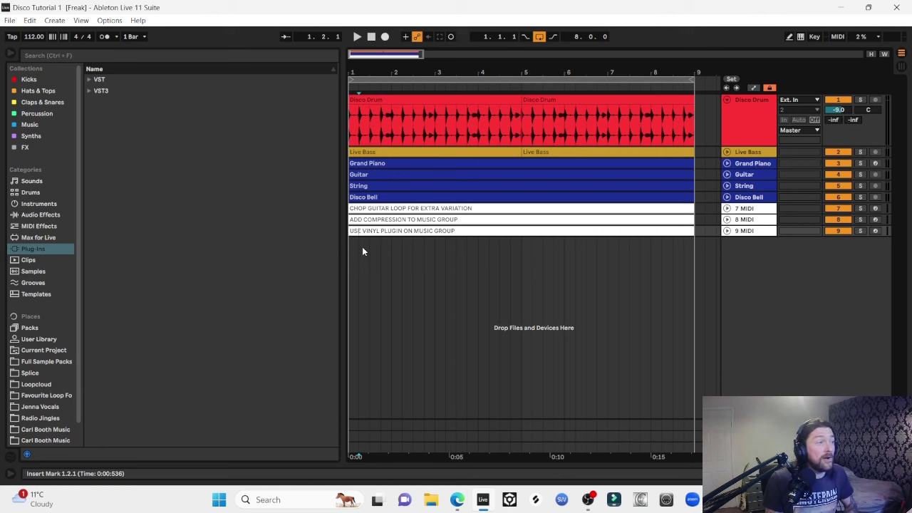
pyautogui.click(384, 186)
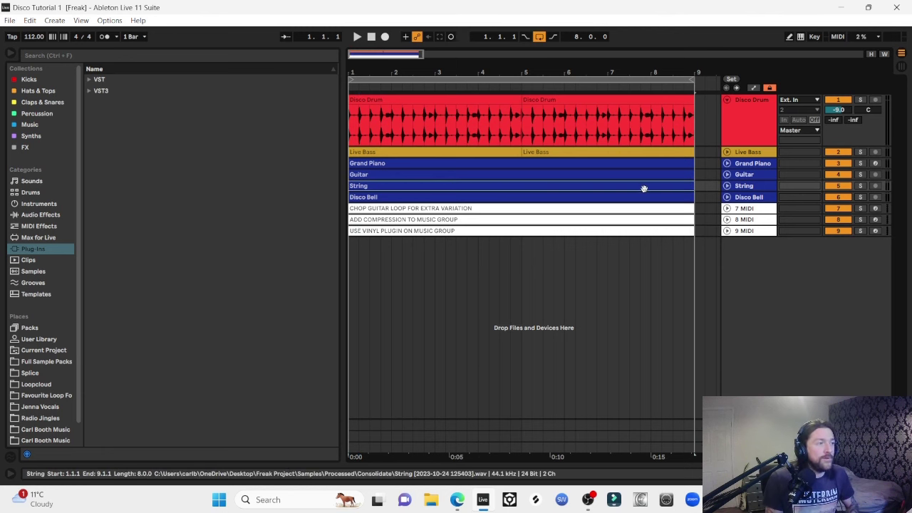
pyautogui.click(727, 174)
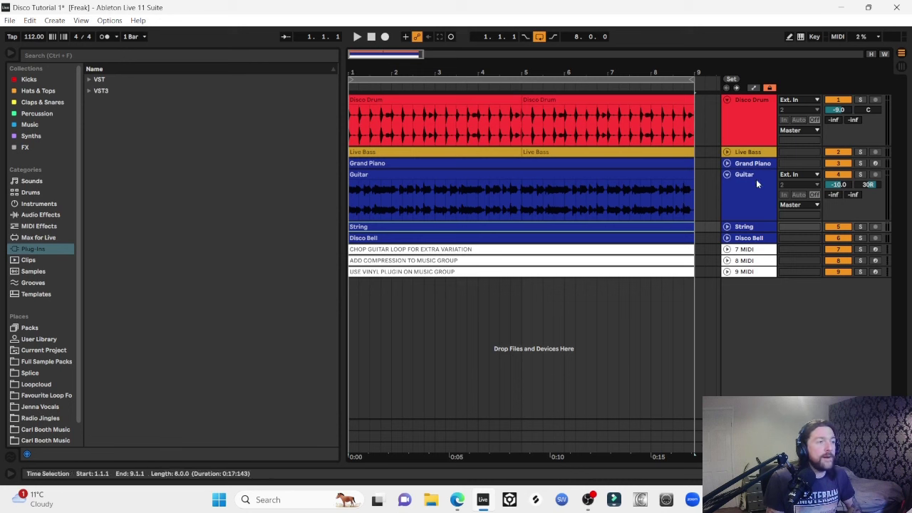
# Solo the Guitar track, play it, and select a one-beat slice of its clip.
pyautogui.click(860, 175)
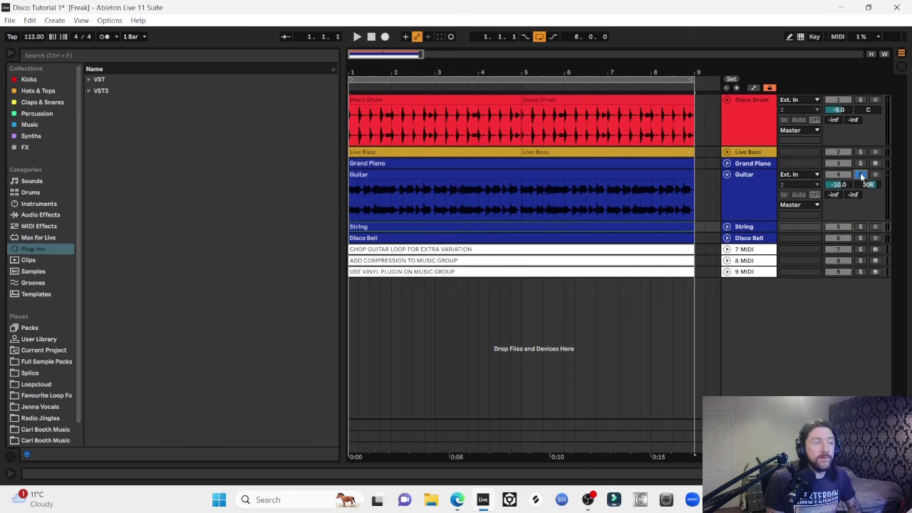
pyautogui.click(447, 182)
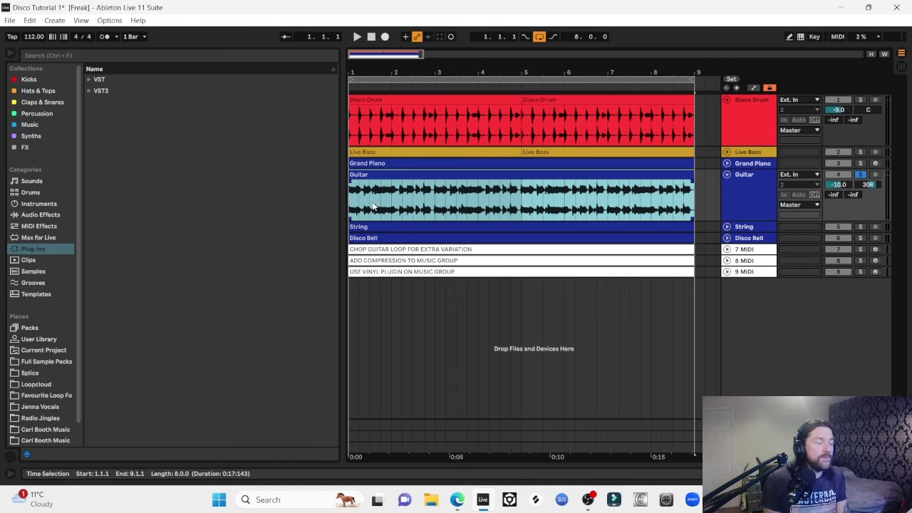
pyautogui.press('space')
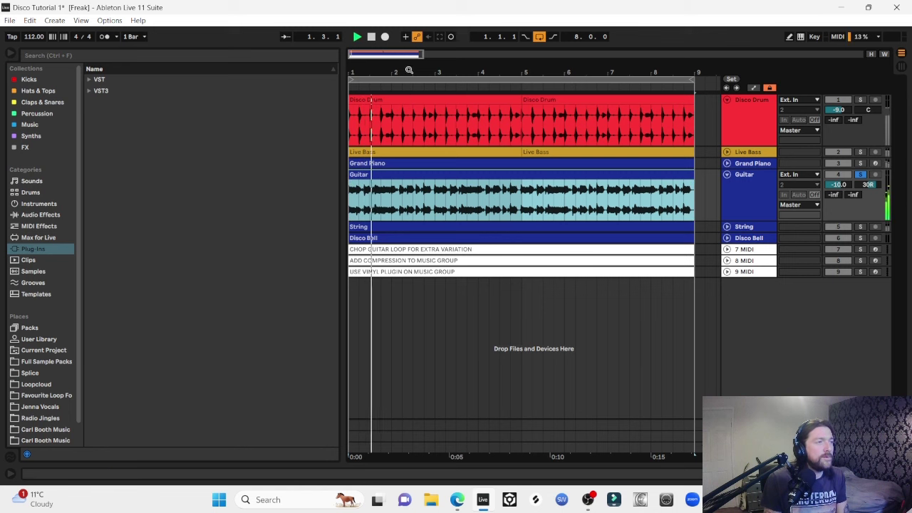
pyautogui.scroll(5, 456, 218)
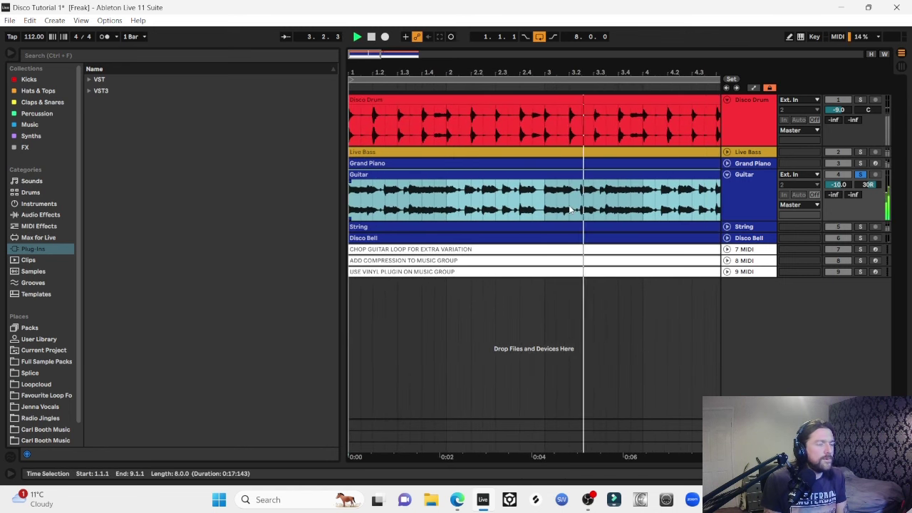
pyautogui.hscroll(1, 570, 208)
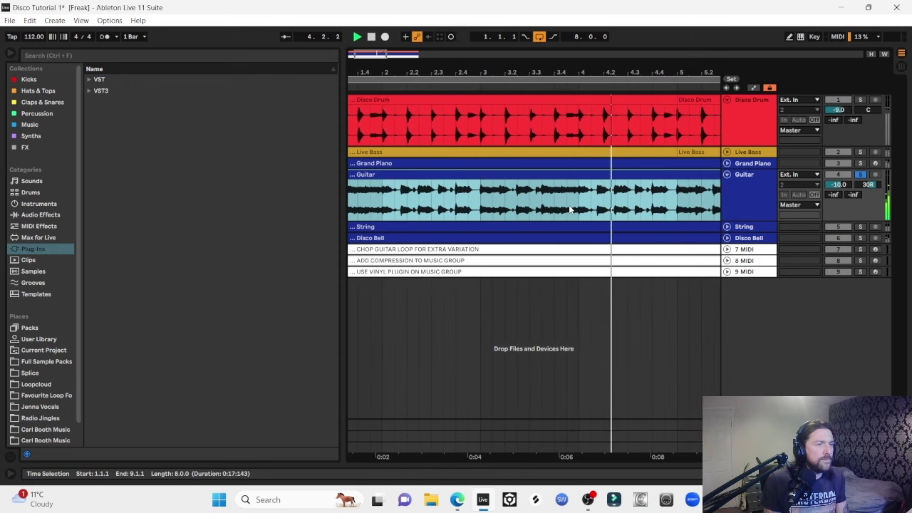
pyautogui.click(554, 209)
pyautogui.moveTo(556, 209); pyautogui.dragTo(582, 203)
pyautogui.press('space')
# Move the one-beat slice below the tracks and extend the Guitar clip back to bar 1.
pyautogui.moveTo(487, 203); pyautogui.dragTo(536, 306)
pyautogui.press('-')
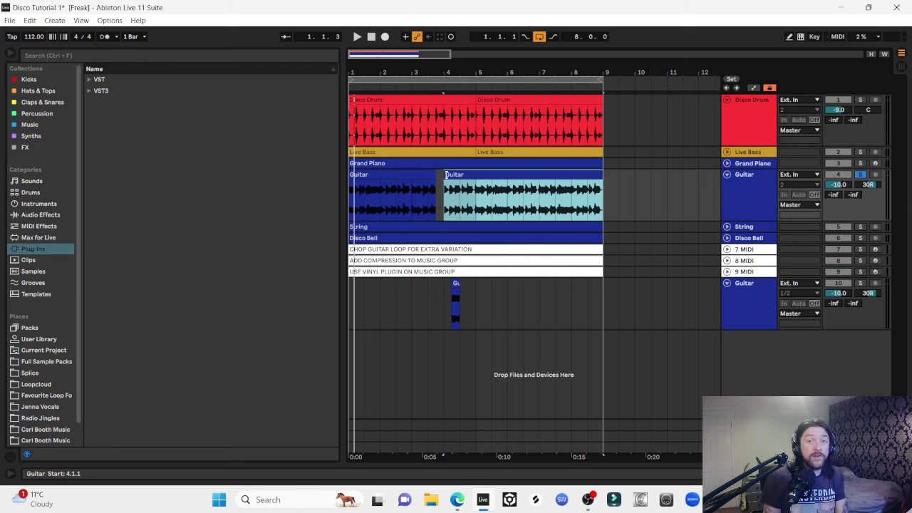
pyautogui.moveTo(439, 177); pyautogui.dragTo(349, 183)
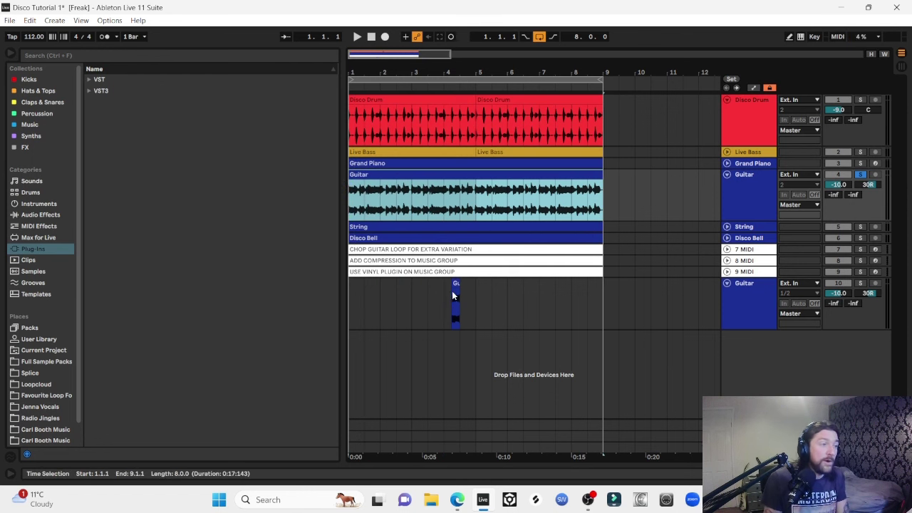
pyautogui.click(453, 294)
pyautogui.press('w')
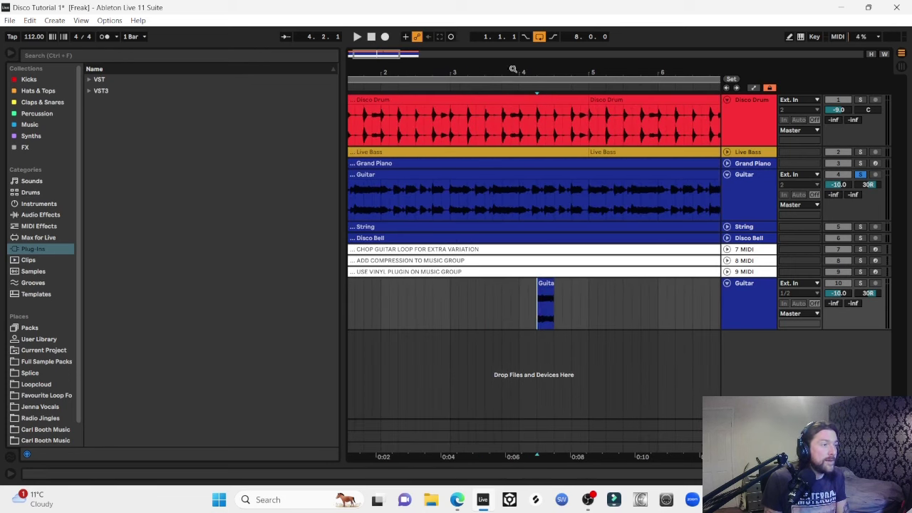
# Drop the slice onto the Guitar track at 4.4.1 and trim its start slightly earlier.
pyautogui.click(410, 174)
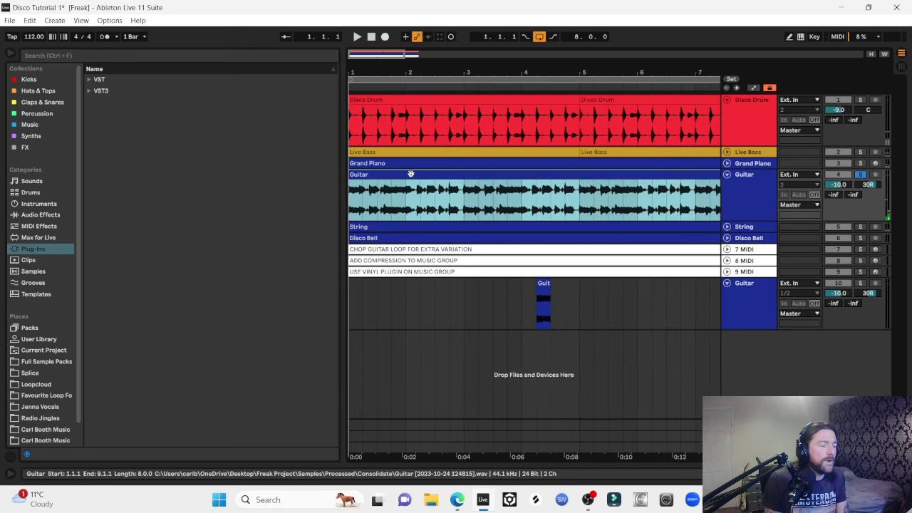
pyautogui.press('space')
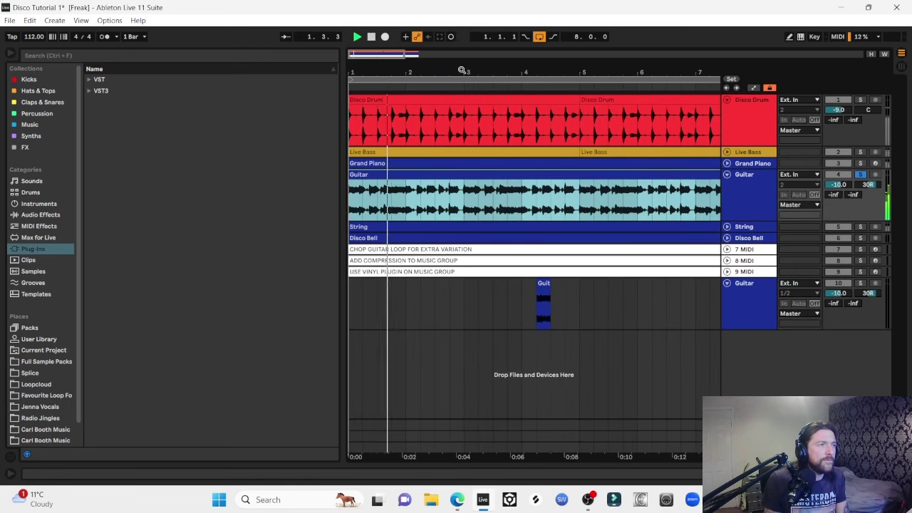
pyautogui.press('+')
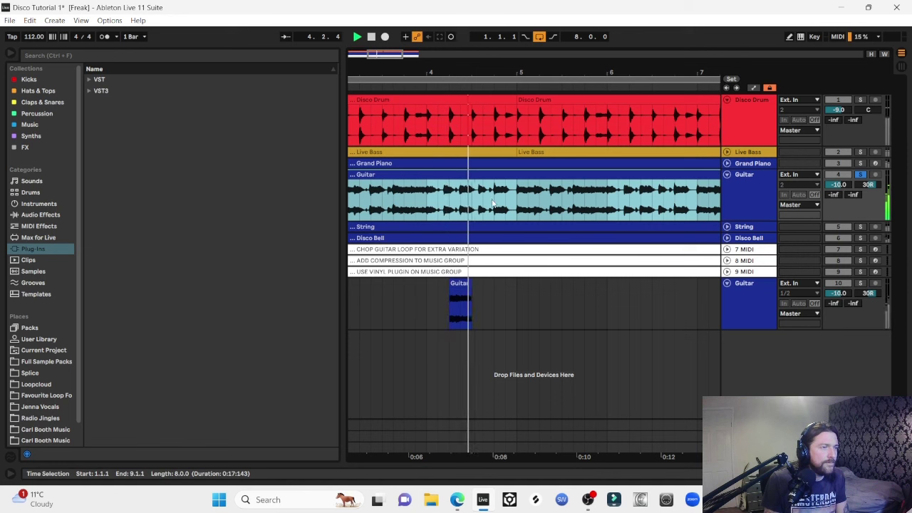
pyautogui.moveTo(494, 199); pyautogui.dragTo(514, 203)
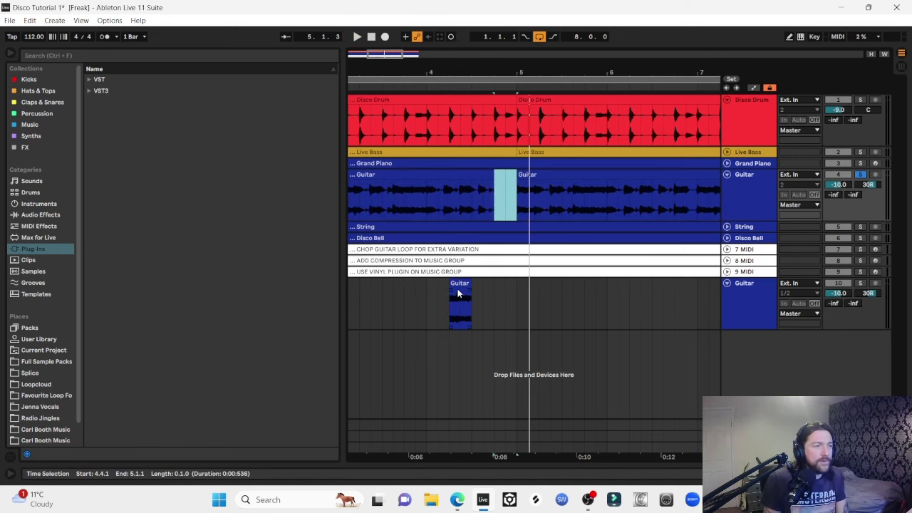
pyautogui.moveTo(459, 293); pyautogui.dragTo(504, 194)
pyautogui.moveTo(383, 49); pyautogui.dragTo(382, 53)
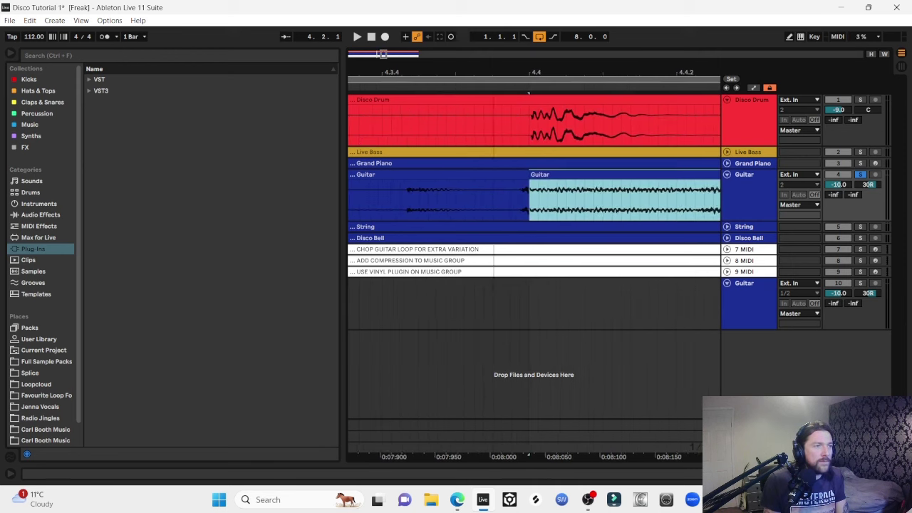
pyautogui.click(528, 205)
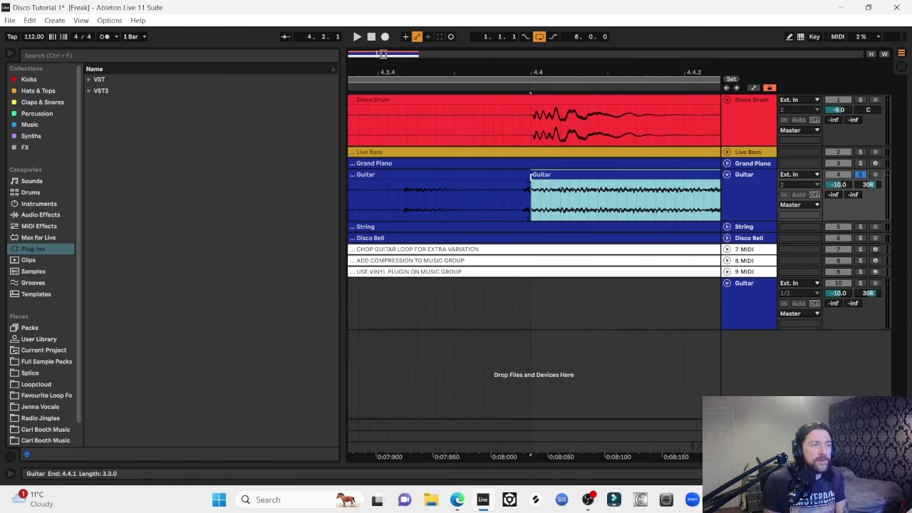
pyautogui.moveTo(533, 175); pyautogui.dragTo(517, 179)
pyautogui.press('x')
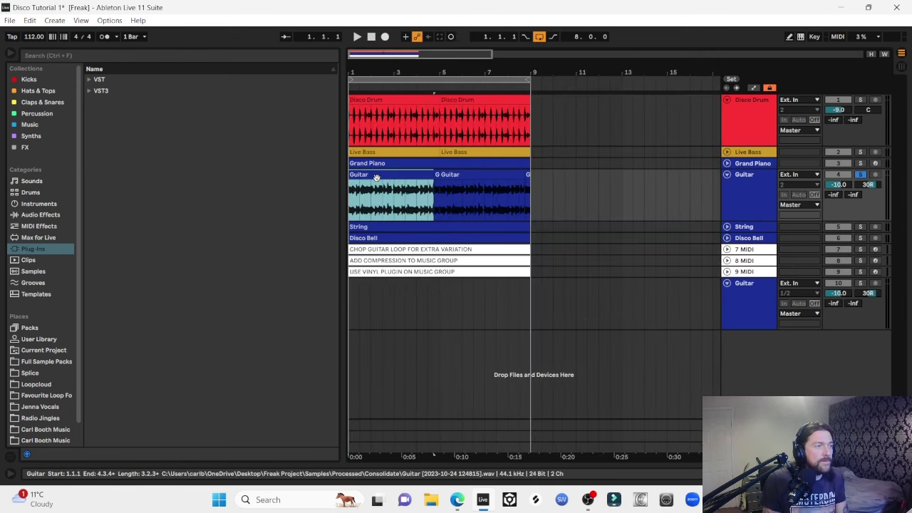
# Audition the chopped guitar with Live Bass, Grand Piano and Disco Bell soloed, then unsolo all.
pyautogui.click(435, 174)
pyautogui.hotkey('ctrl', 'z')
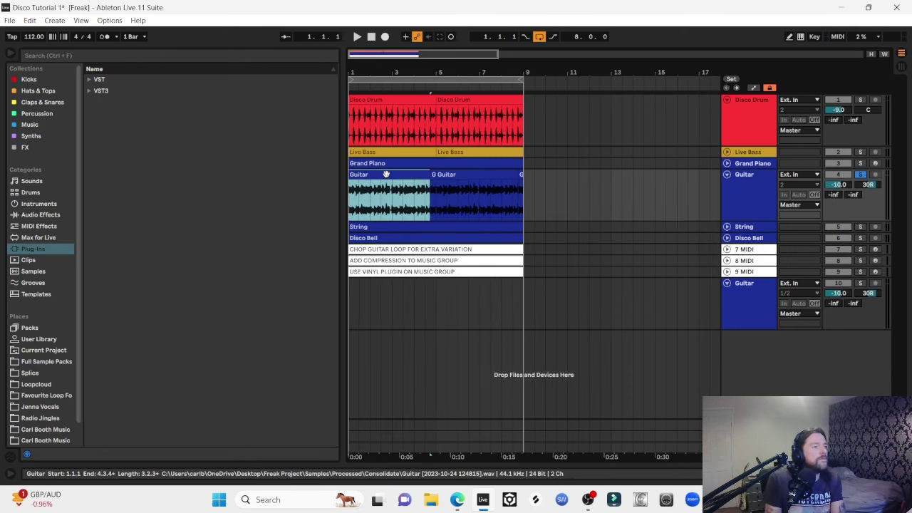
pyautogui.press('space')
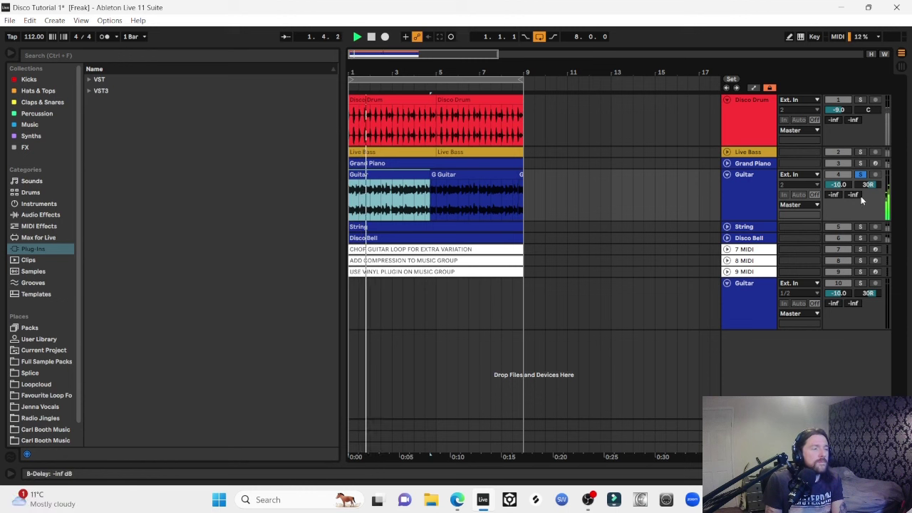
pyautogui.click(861, 153)
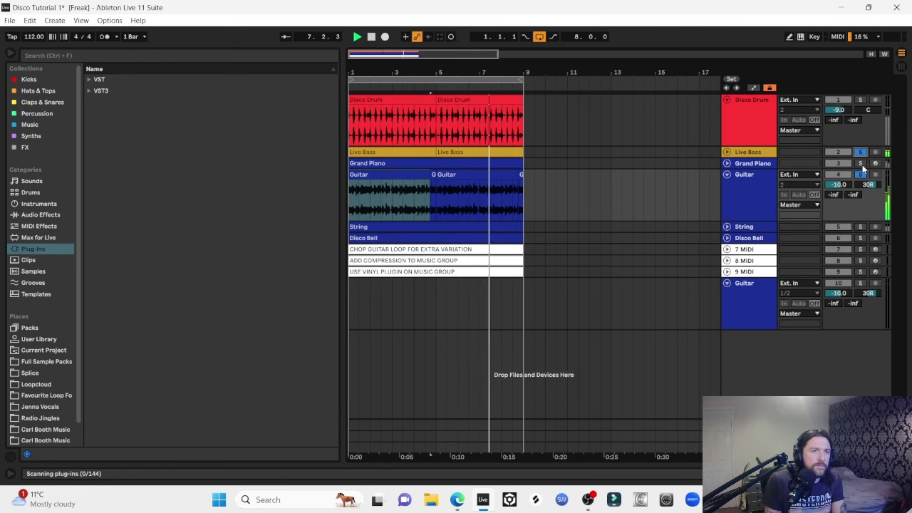
pyautogui.click(861, 163)
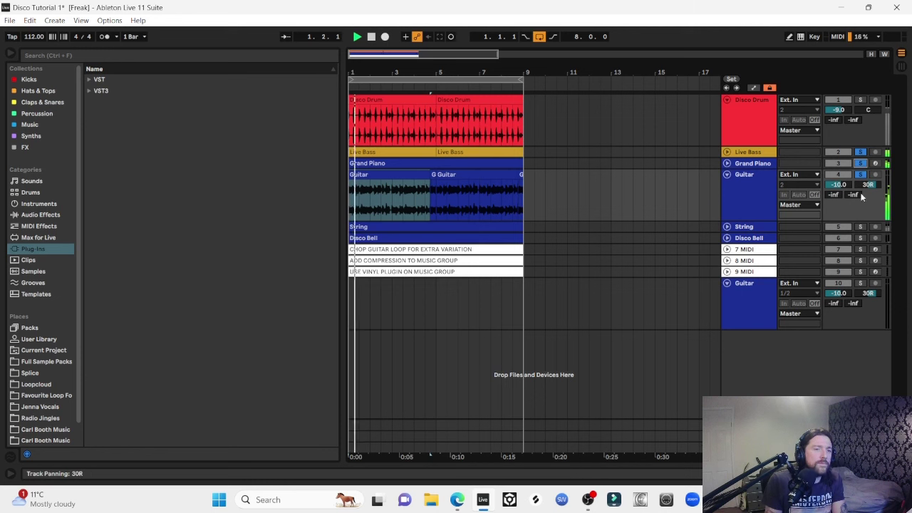
pyautogui.click(859, 240)
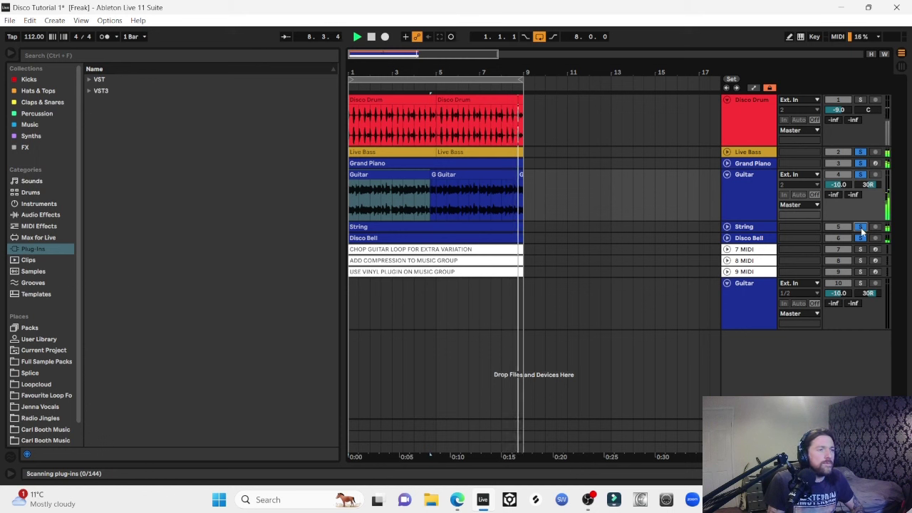
pyautogui.click(861, 228)
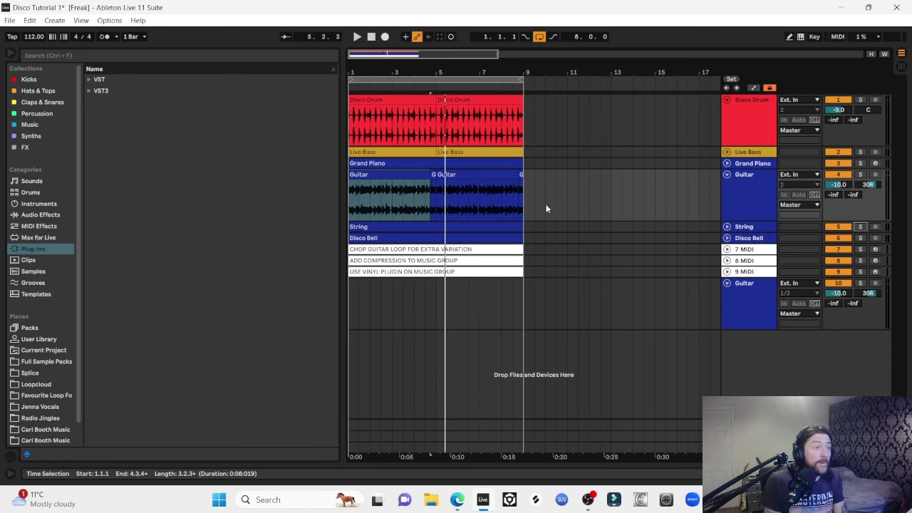
pyautogui.press('space')
# Consolidate Guitar bars 1–9 into one clip with Ctrl+J and fold the track.
pyautogui.moveTo(526, 191); pyautogui.dragTo(327, 193)
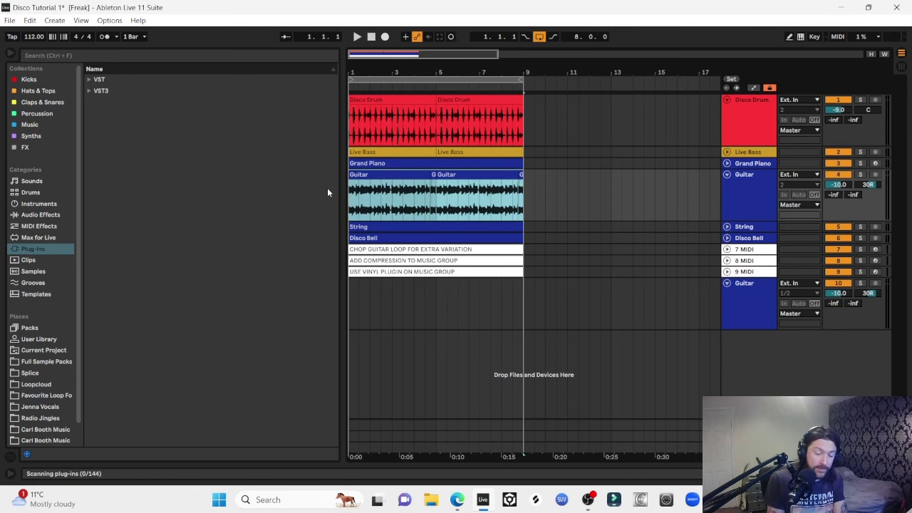
pyautogui.hotkey('ctrl', 'j')
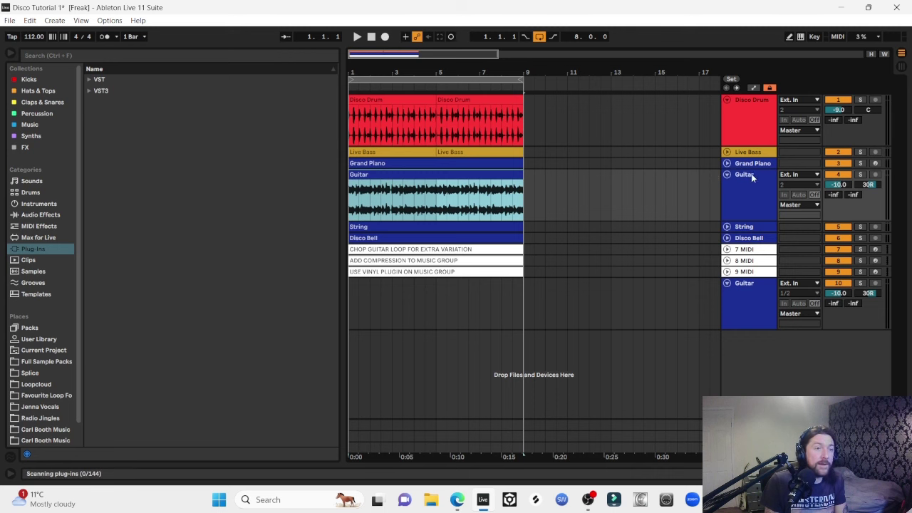
pyautogui.click(727, 175)
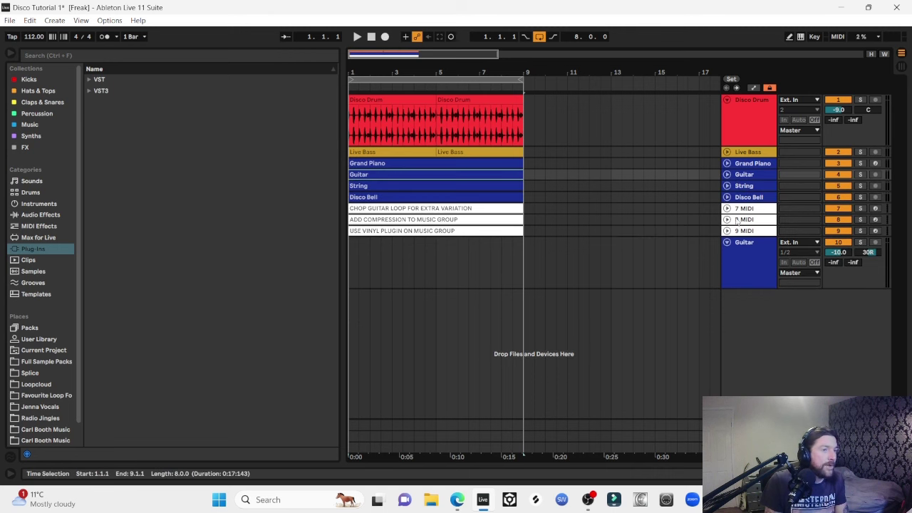
# Delete the CHOP GUITAR reminder track, then group Grand Piano through Disco Bell.
pyautogui.click(741, 209)
pyautogui.press('Delete')
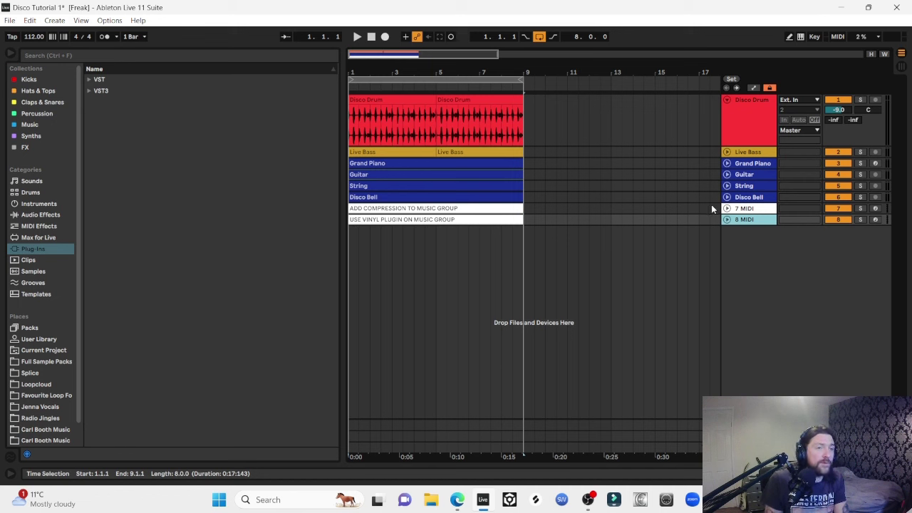
pyautogui.click(750, 164)
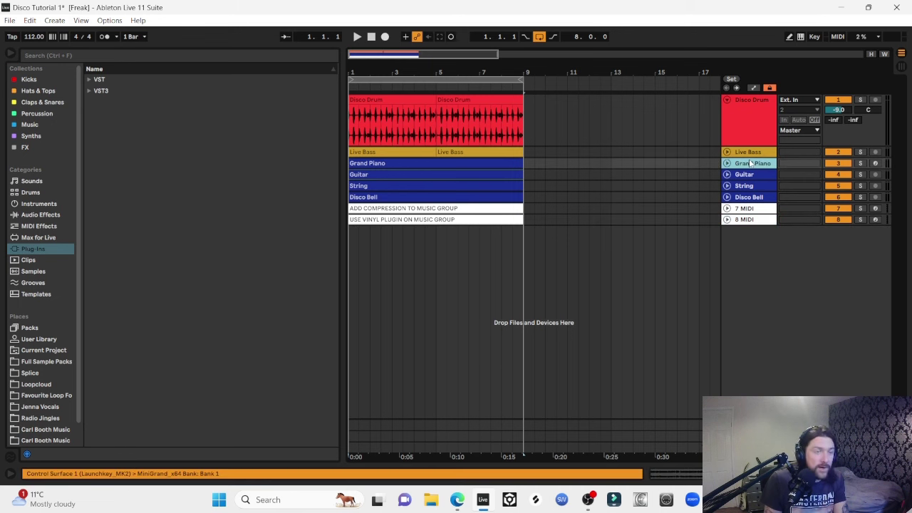
pyautogui.keyDown('shift'); pyautogui.click(746, 197); pyautogui.keyUp('shift')
pyautogui.rightClick(745, 200)
pyautogui.click(776, 264)
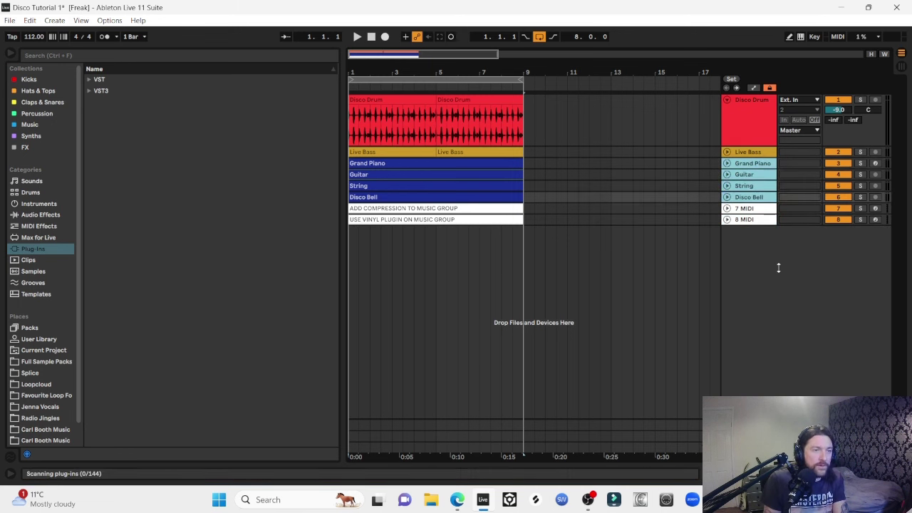
pyautogui.click(41, 214)
# Add a Glue Compressor to 3 Group with -18.7 dB threshold and 4.13 dB makeup.
pyautogui.click(90, 104)
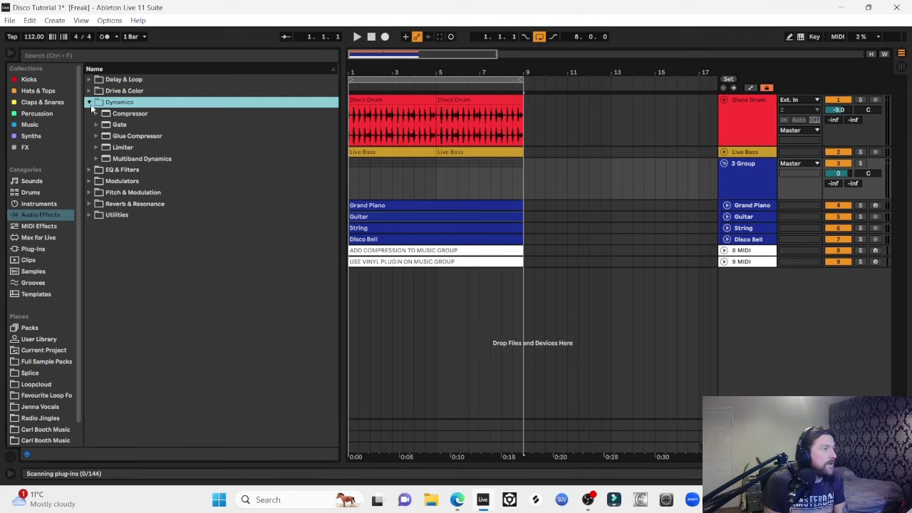
pyautogui.moveTo(131, 135); pyautogui.dragTo(178, 134)
pyautogui.moveTo(668, 179); pyautogui.dragTo(862, 168)
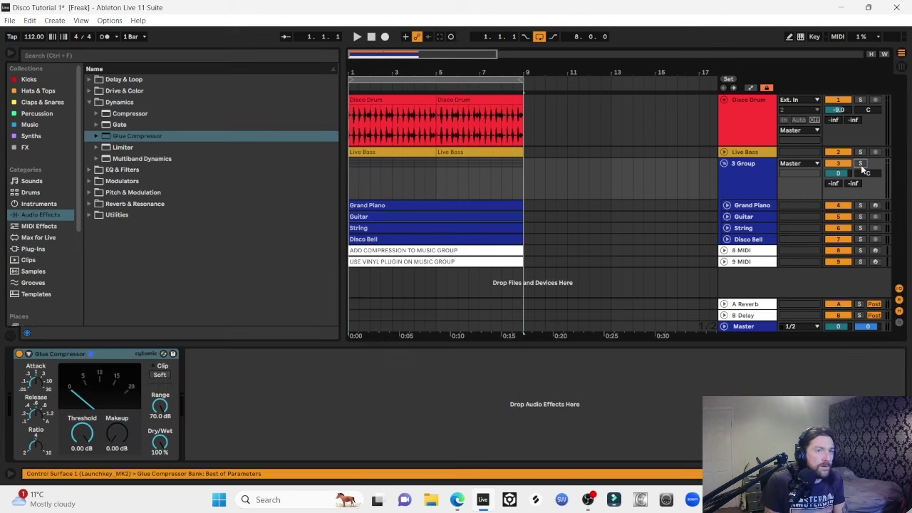
pyautogui.press('space')
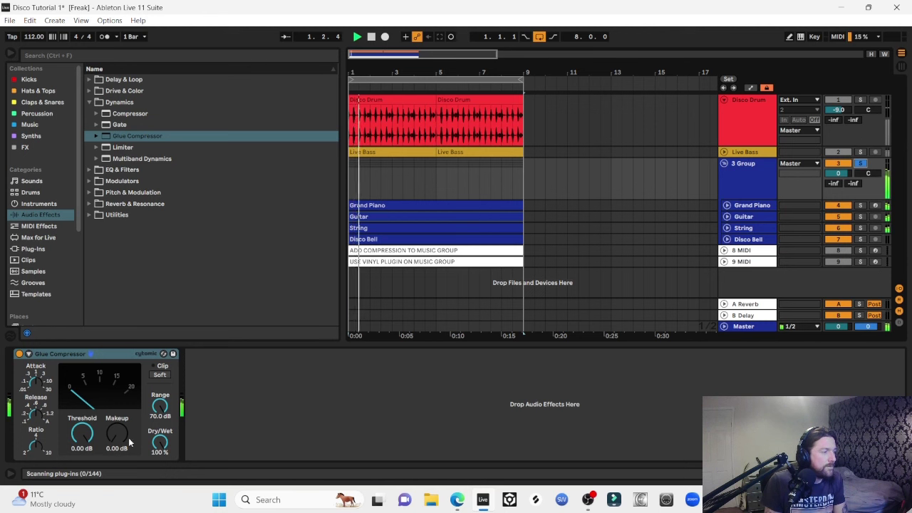
pyautogui.moveTo(82, 433); pyautogui.dragTo(82, 471)
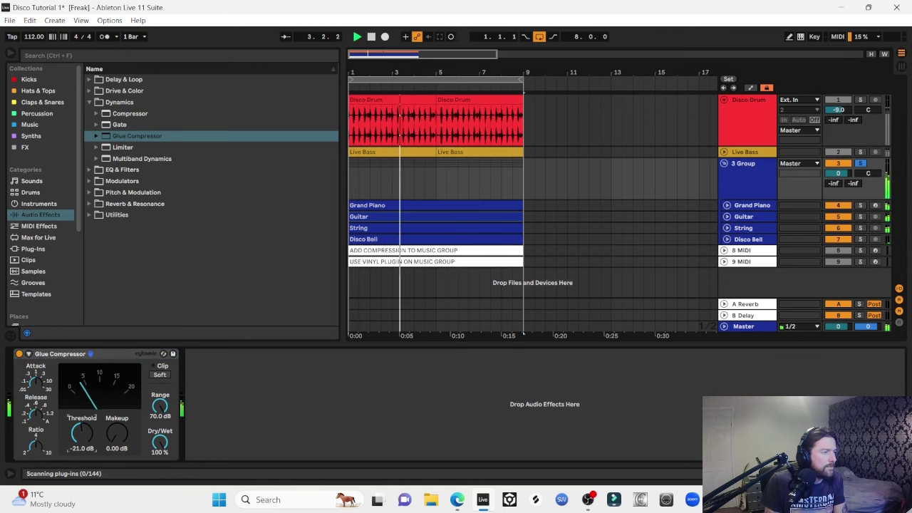
pyautogui.moveTo(82, 436); pyautogui.dragTo(117, 430)
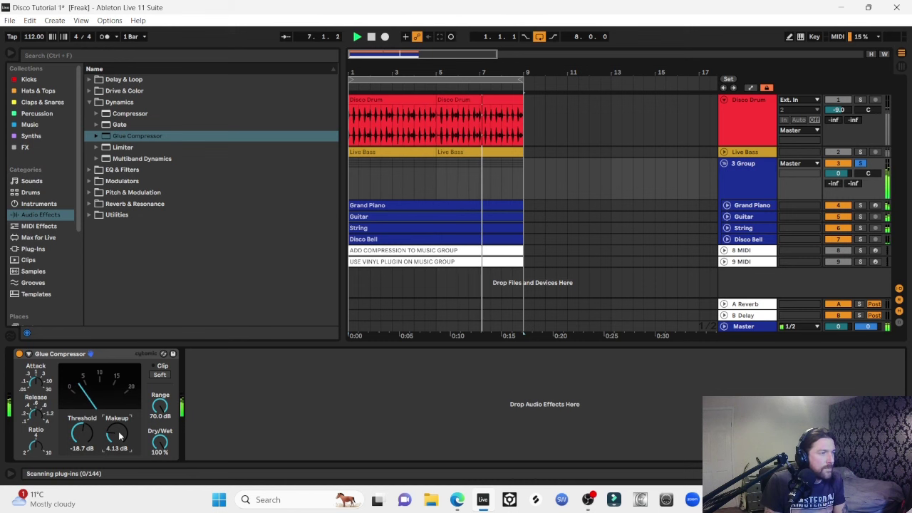
pyautogui.press('space')
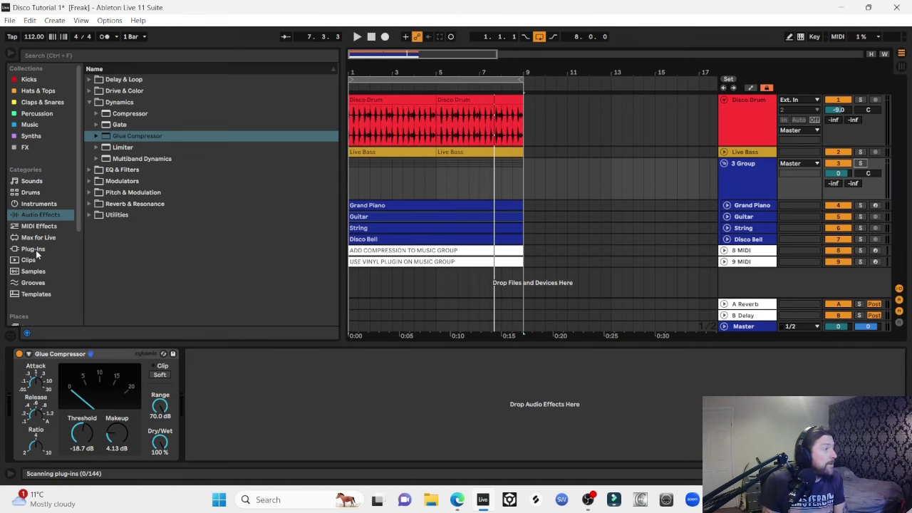
pyautogui.click(35, 250)
pyautogui.click(89, 81)
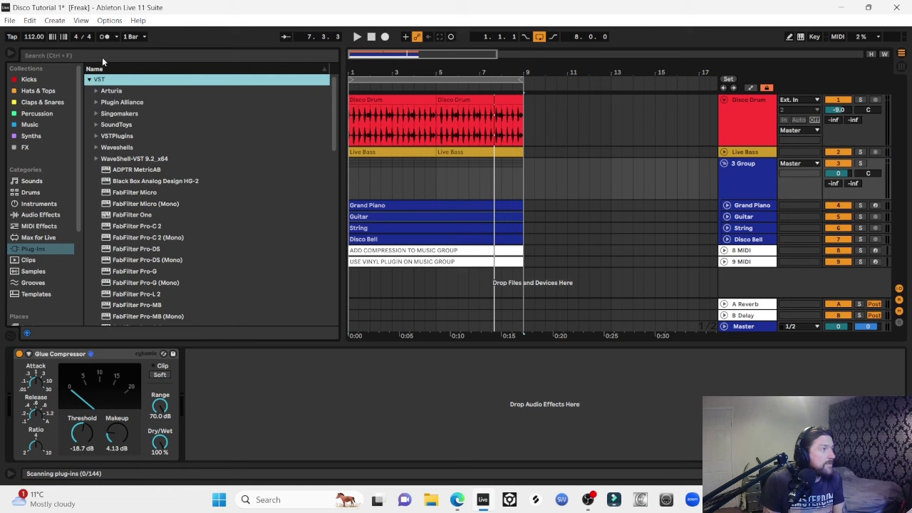
# Search plug-ins for 'viny', load Vinyl onto 3 Group, and lower its Dust and Warp.
pyautogui.click(101, 57)
pyautogui.write('vin')
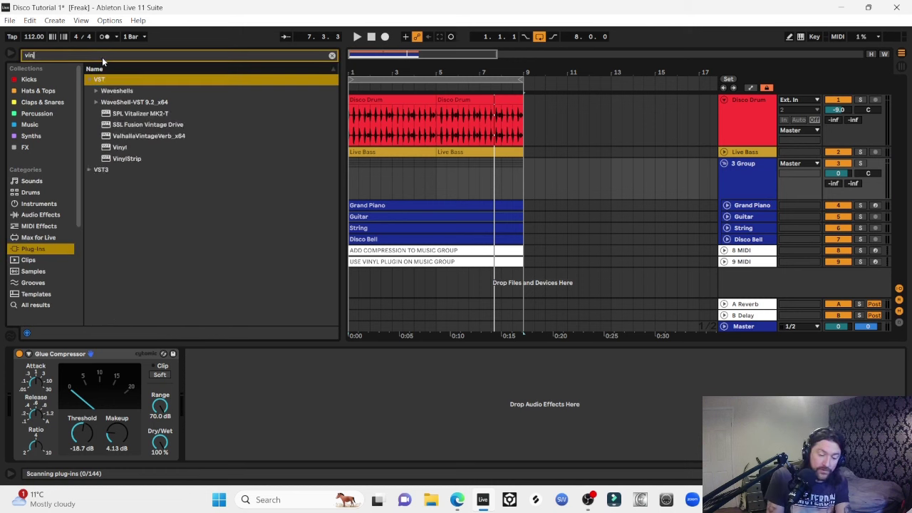
pyautogui.write('y')
pyautogui.click(117, 92)
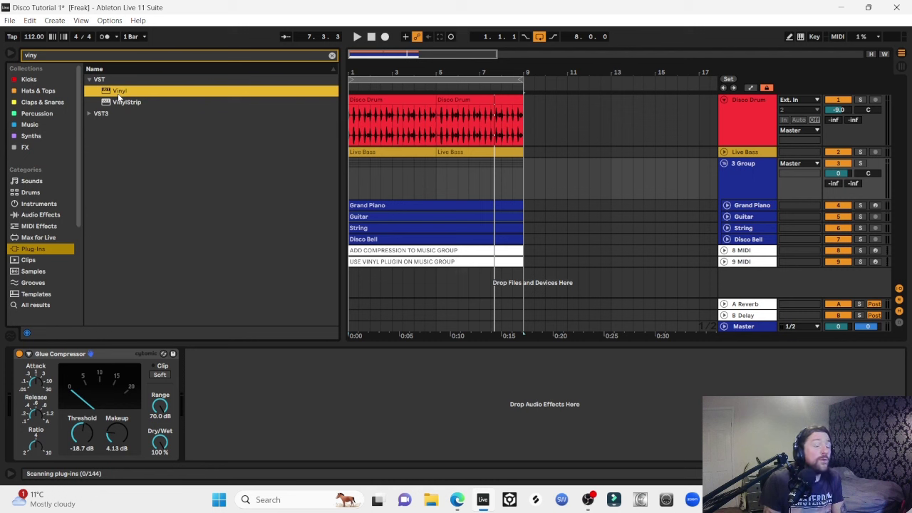
pyautogui.doubleClick(118, 93)
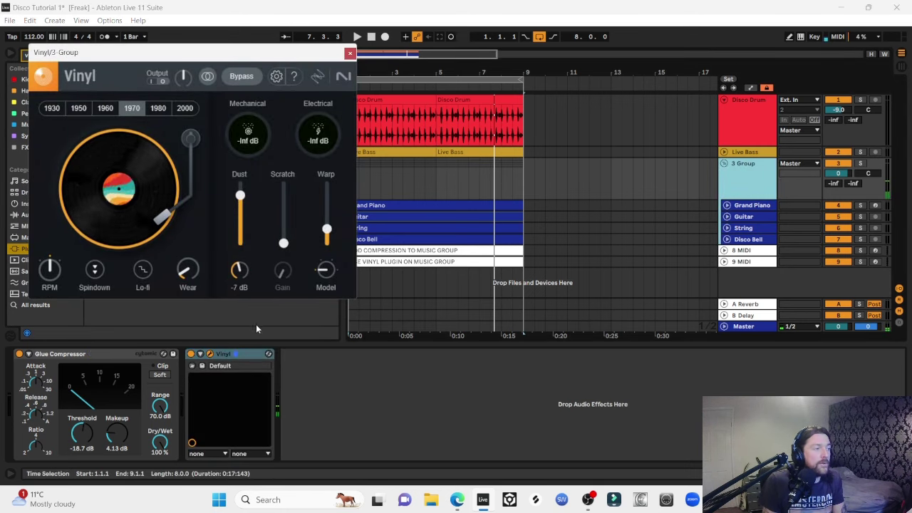
pyautogui.scroll(-2, 243, 271)
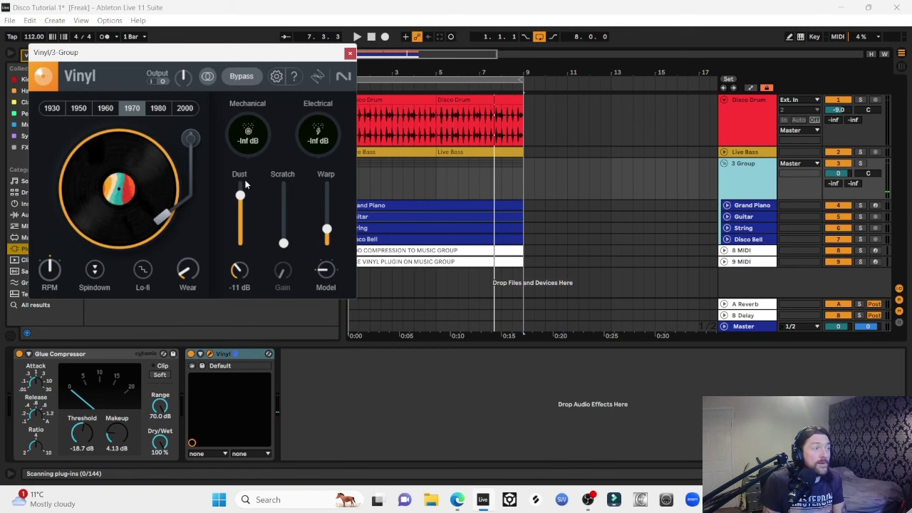
pyautogui.moveTo(243, 239); pyautogui.dragTo(243, 233)
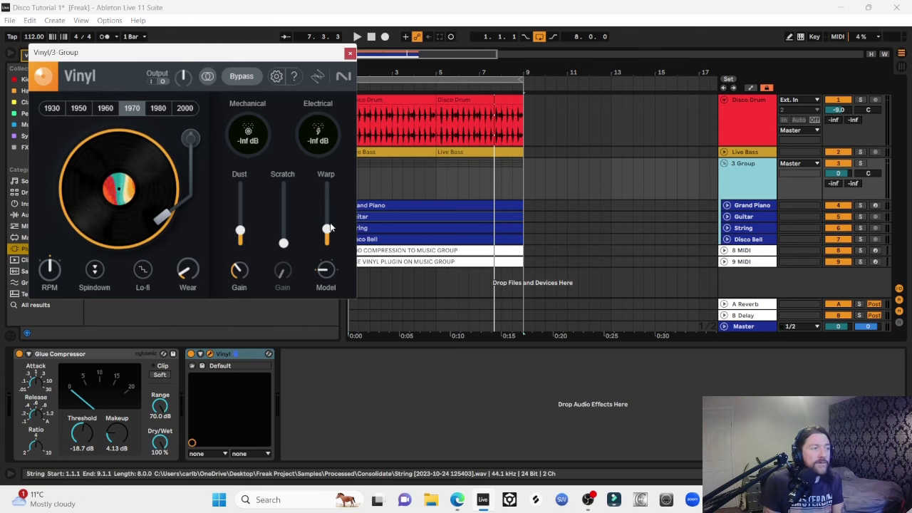
pyautogui.moveTo(327, 233); pyautogui.dragTo(328, 233)
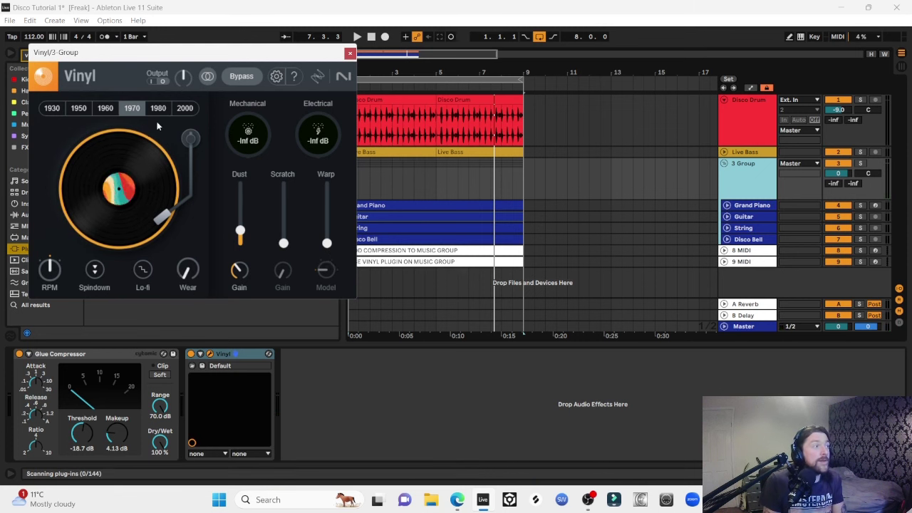
# Solo 3 Group and compare Vinyl eras 1930 through 2000 during playback, settling on 1970.
pyautogui.click(51, 108)
pyautogui.click(79, 108)
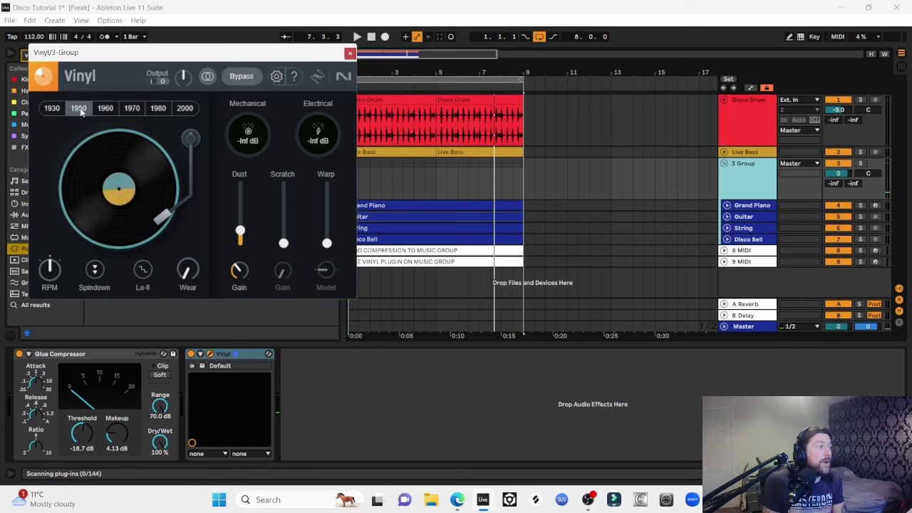
pyautogui.click(107, 108)
pyautogui.click(131, 108)
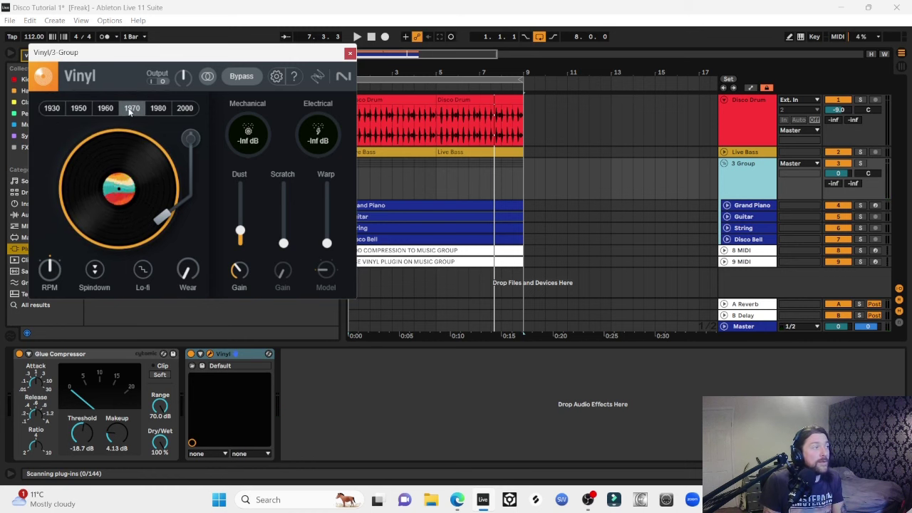
pyautogui.click(861, 163)
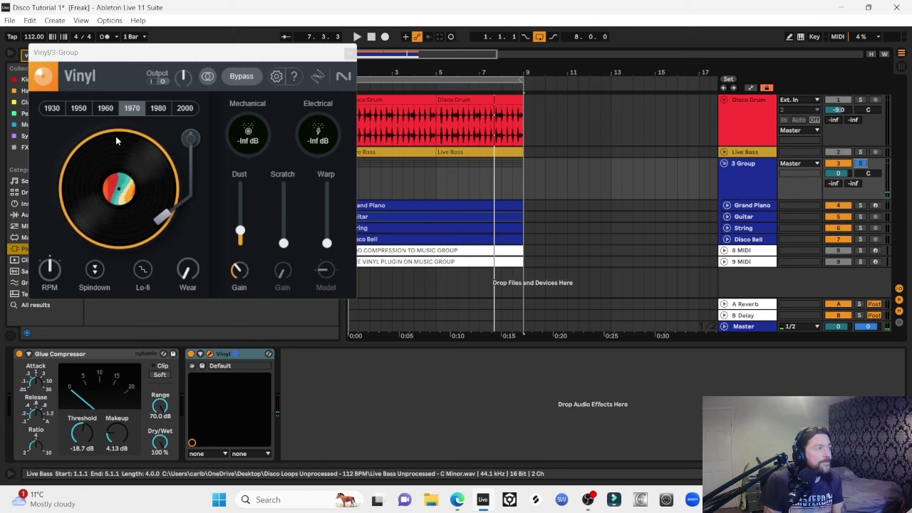
pyautogui.press('space')
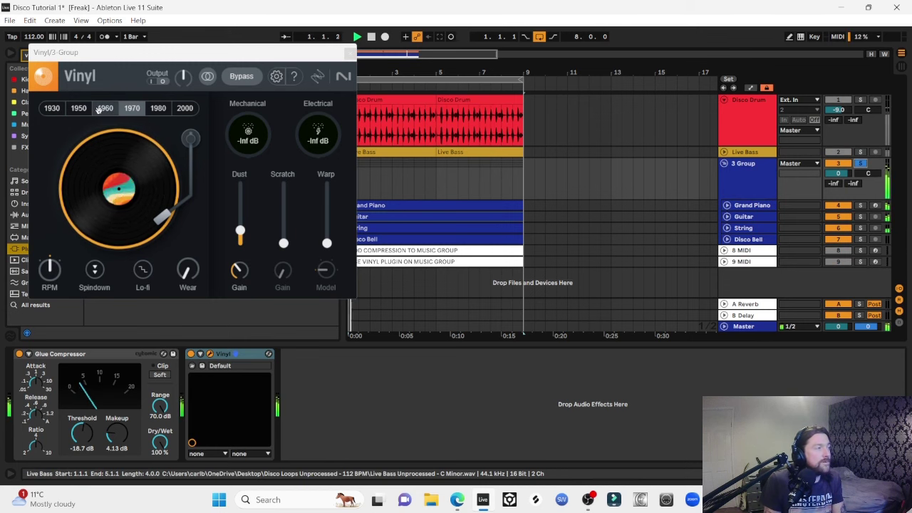
pyautogui.click(50, 110)
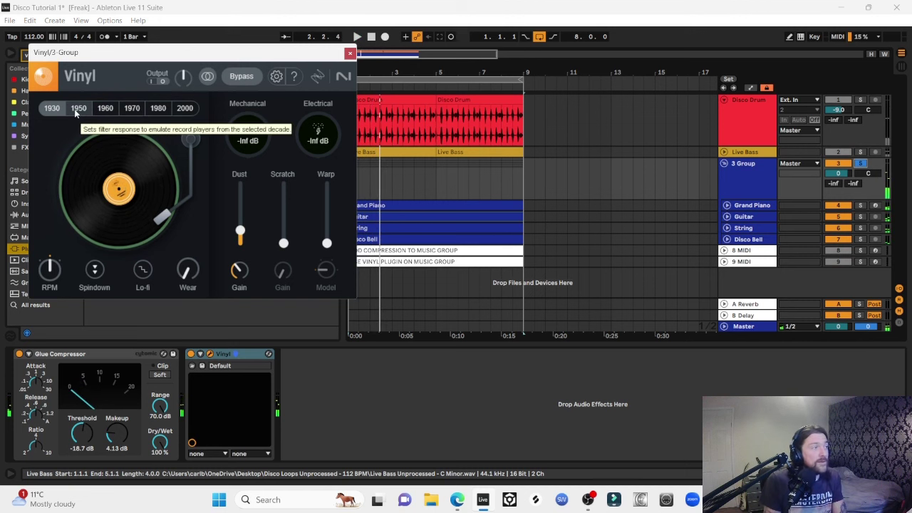
pyautogui.press('space')
pyautogui.press('space')
pyautogui.click(74, 108)
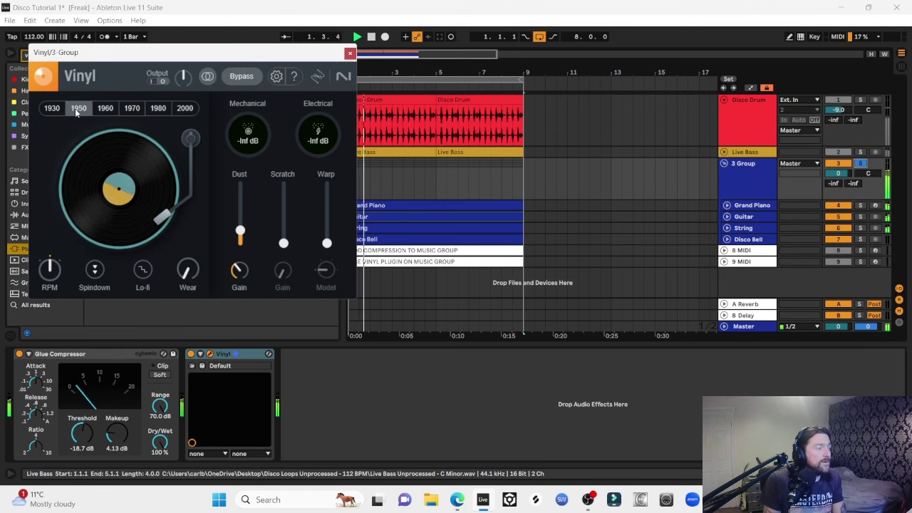
pyautogui.click(105, 109)
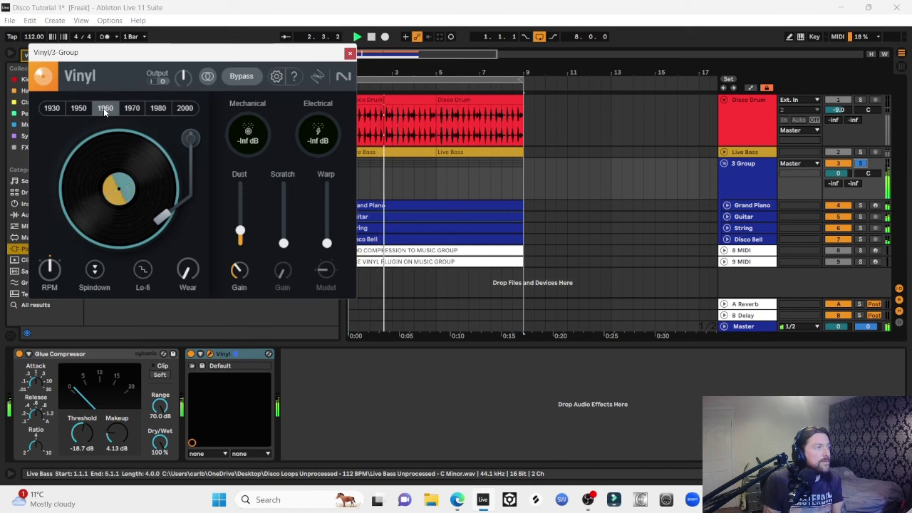
pyautogui.click(133, 108)
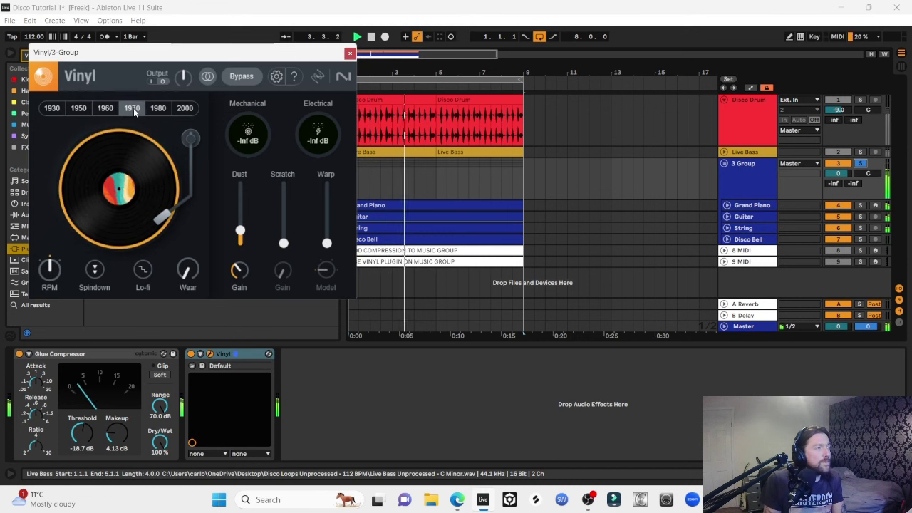
pyautogui.click(158, 109)
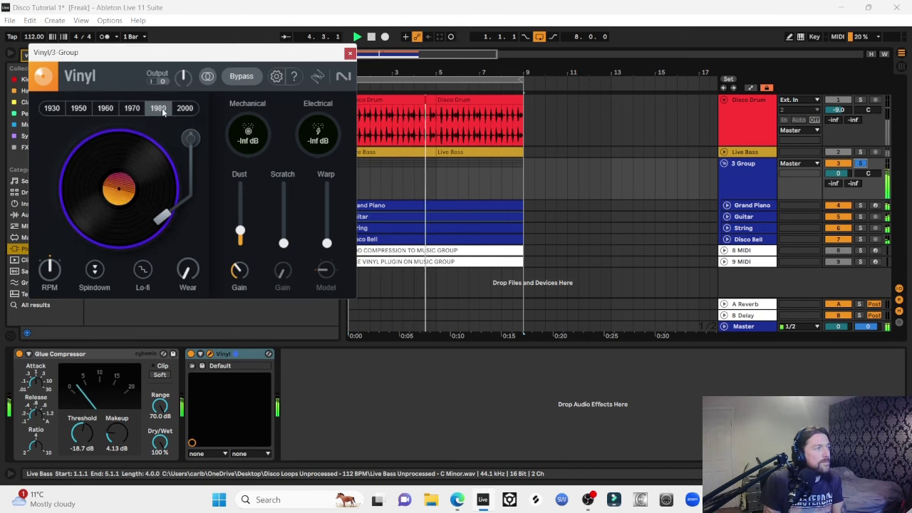
pyautogui.click(187, 109)
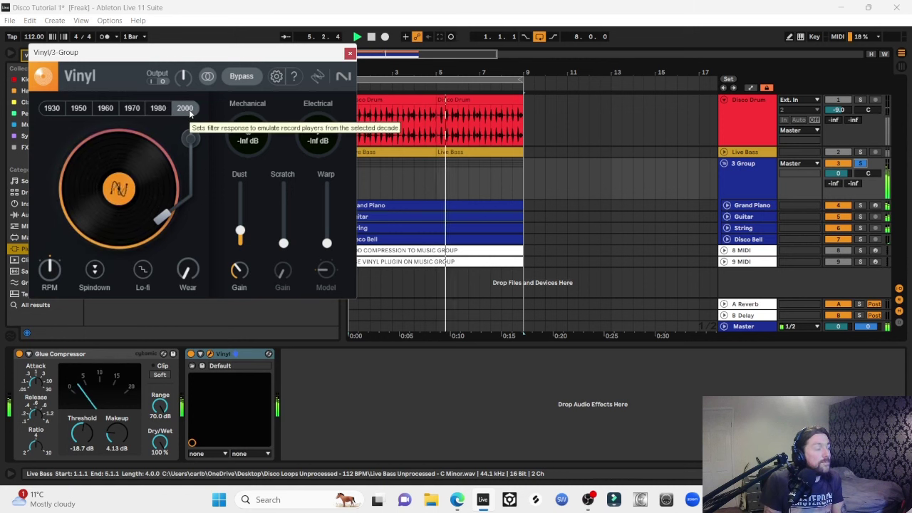
pyautogui.click(132, 110)
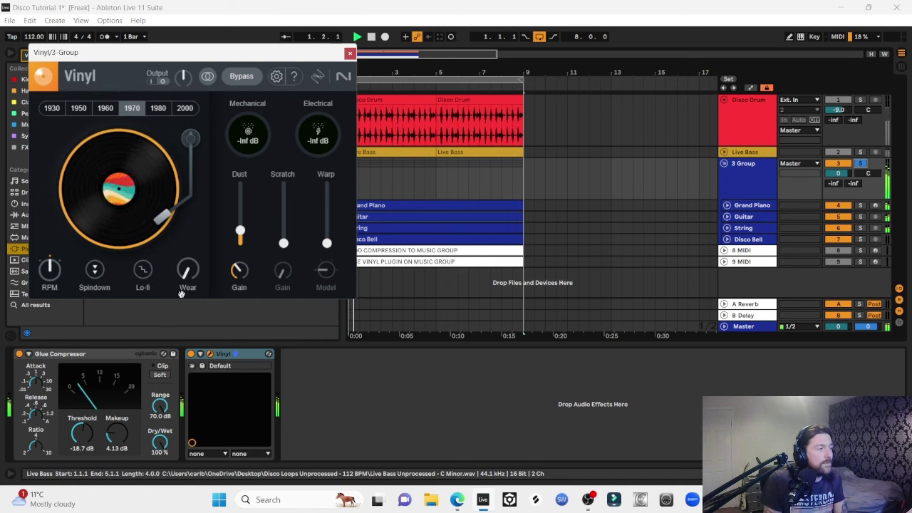
# Set Vinyl's Wear to about 26% during playback and compare it against Bypass.
pyautogui.press('space')
pyautogui.moveTo(186, 273); pyautogui.dragTo(178, 227)
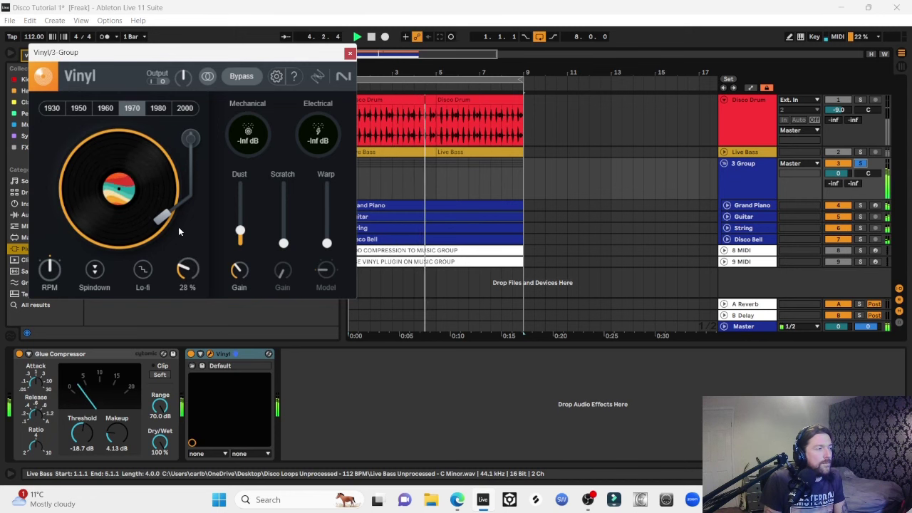
pyautogui.click(242, 77)
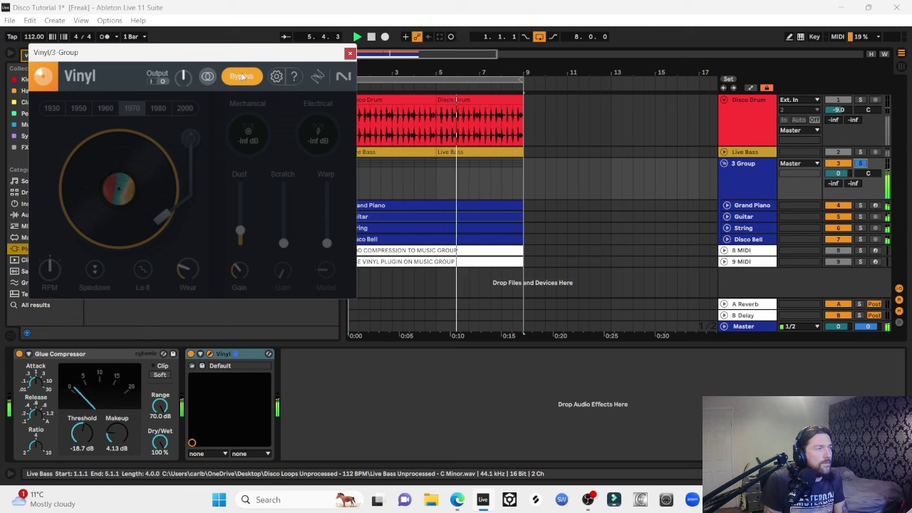
pyautogui.click(241, 77)
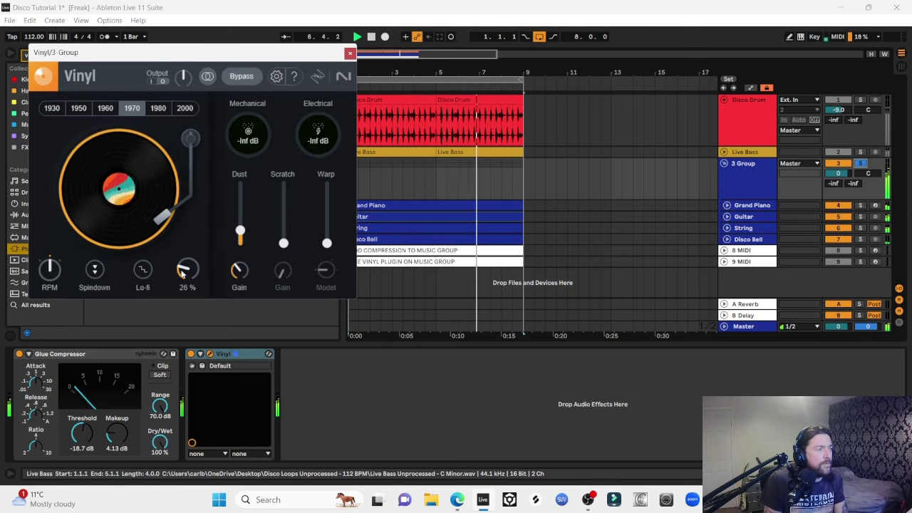
pyautogui.moveTo(197, 274)
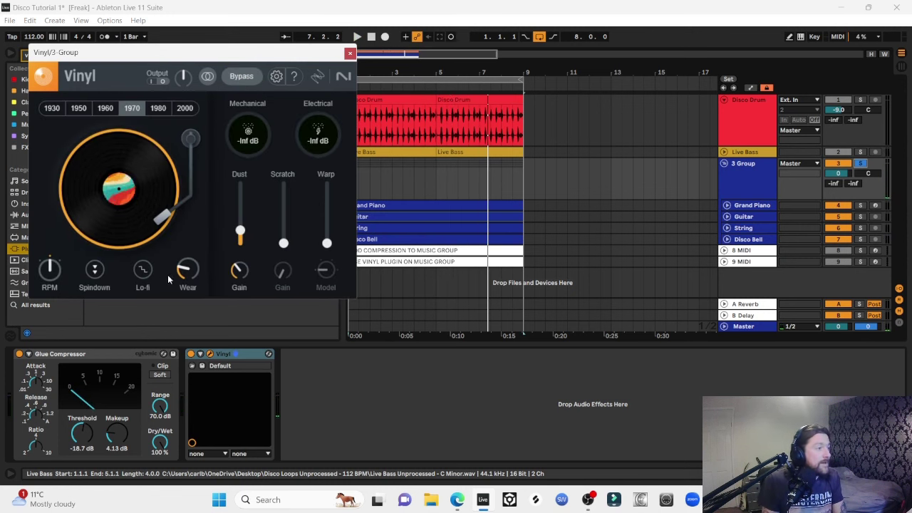
# Insert a new audio track with Ctrl+T, set its input to Resampling, and record the eight-bar loop.
pyautogui.click(349, 53)
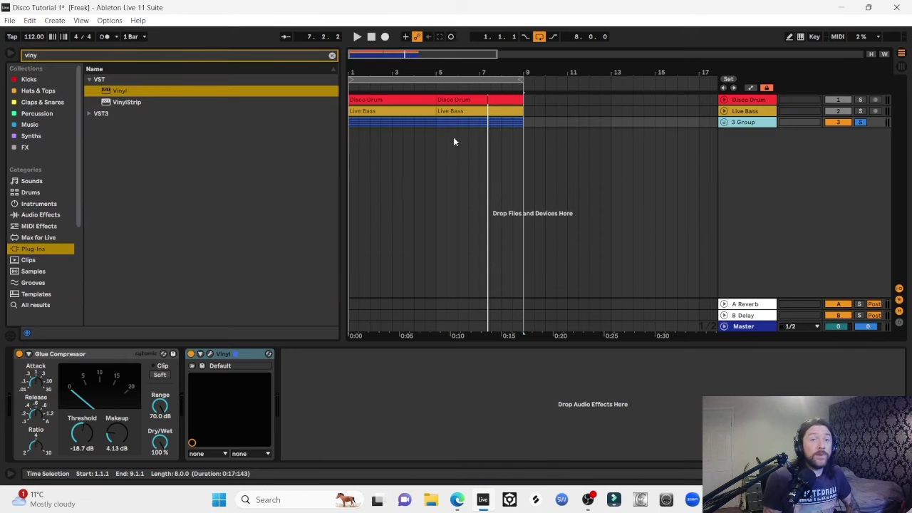
pyautogui.click(404, 80)
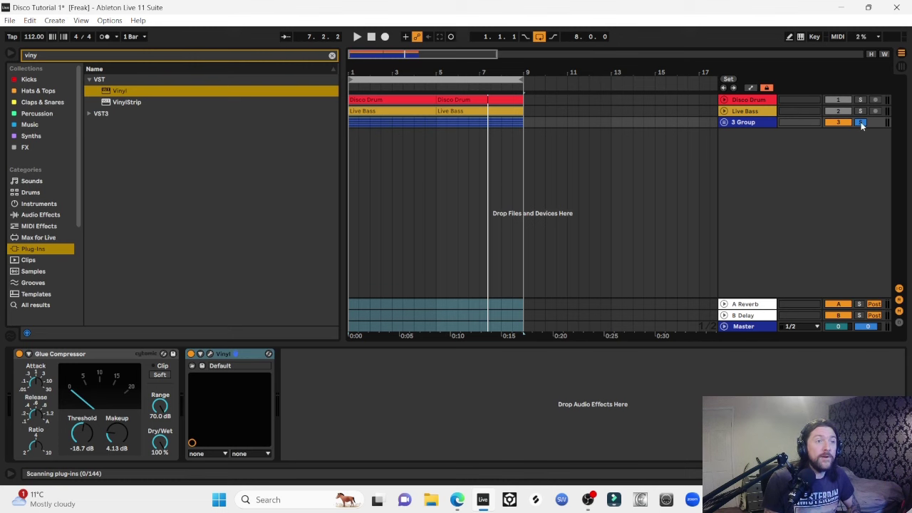
pyautogui.click(744, 326)
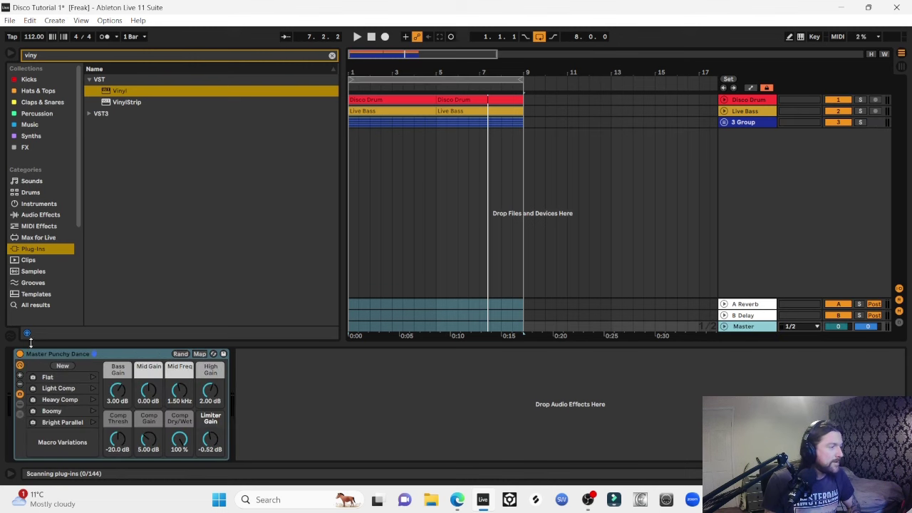
pyautogui.hotkey('ctrl', 't')
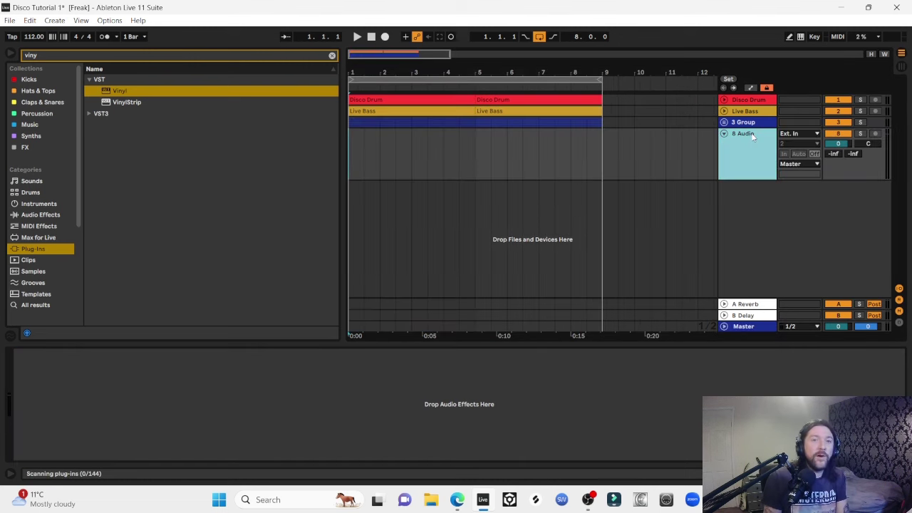
pyautogui.click(805, 135)
pyautogui.click(793, 163)
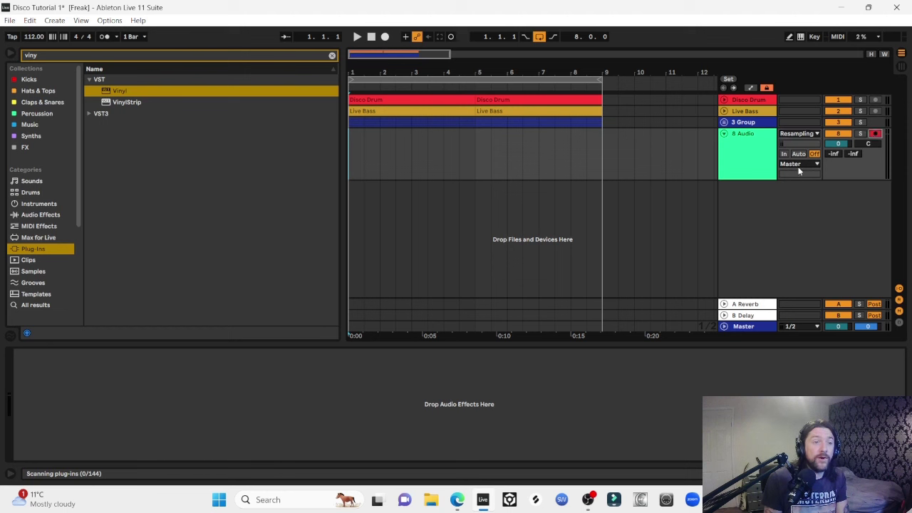
pyautogui.click(385, 37)
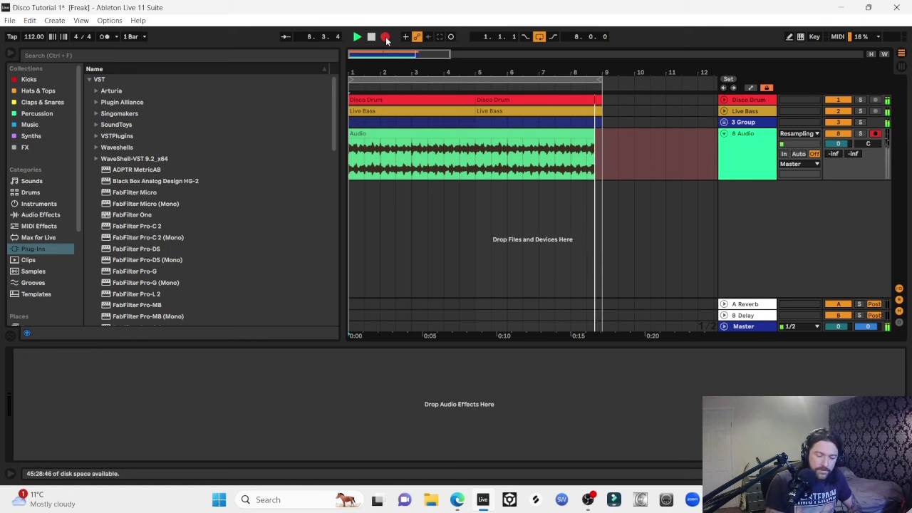
# Stop the resampling recording and zoom in and out to inspect the recorded clip.
pyautogui.click(371, 36)
pyautogui.moveTo(433, 64); pyautogui.dragTo(432, 70)
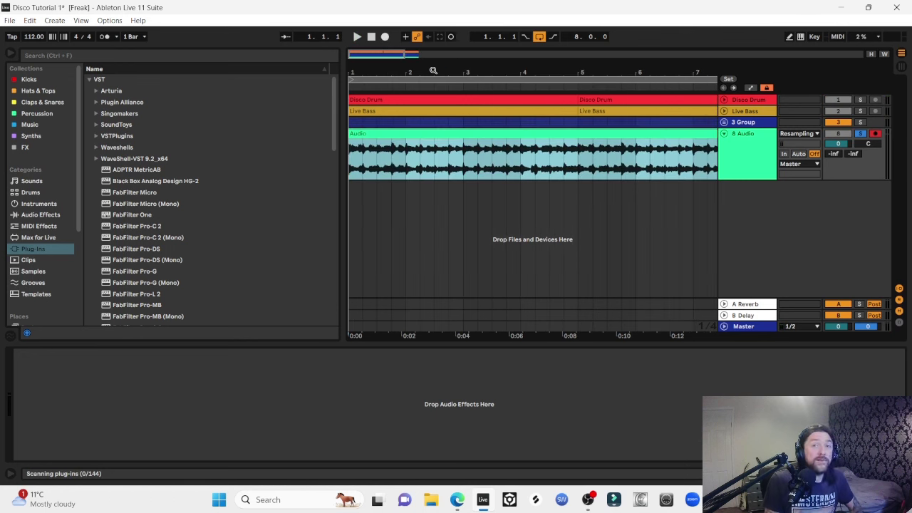
pyautogui.click(411, 138)
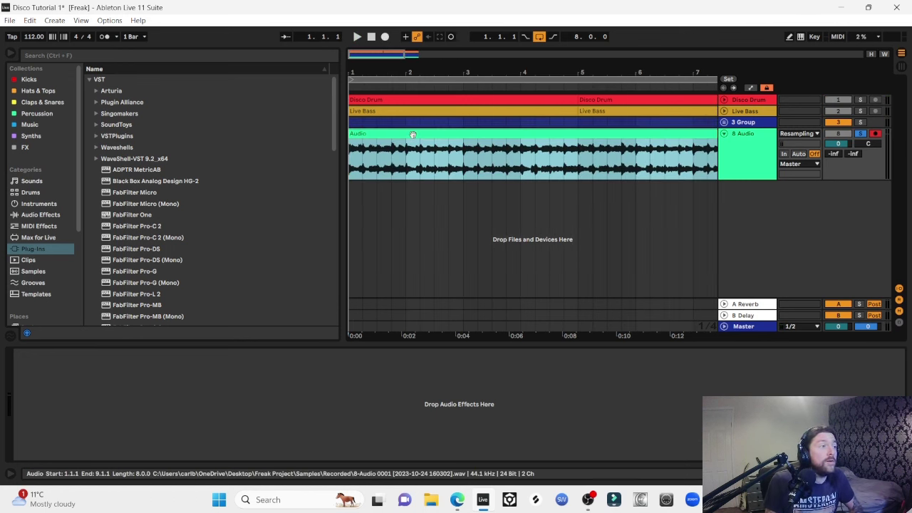
pyautogui.moveTo(547, 72); pyautogui.dragTo(480, 68)
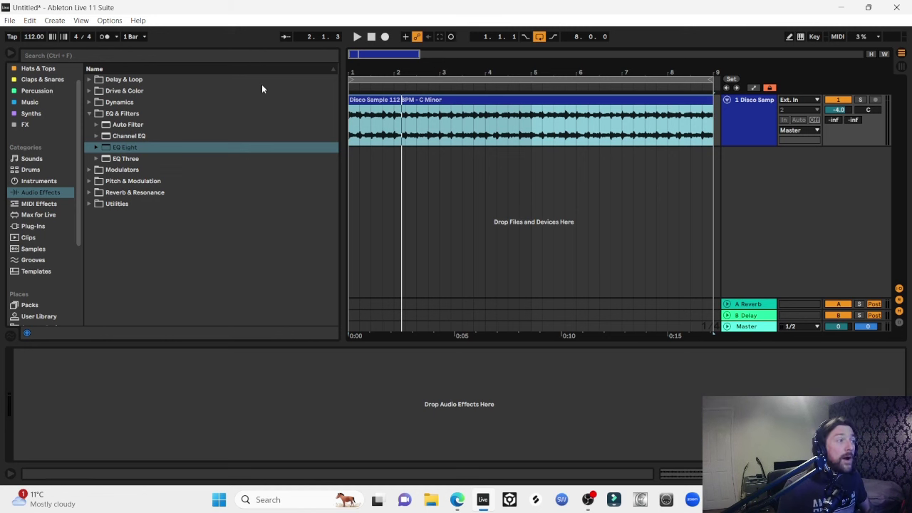
# Play the Disco Sample clip from bar 1 at the original 112 BPM.
pyautogui.click(375, 104)
pyautogui.click(367, 100)
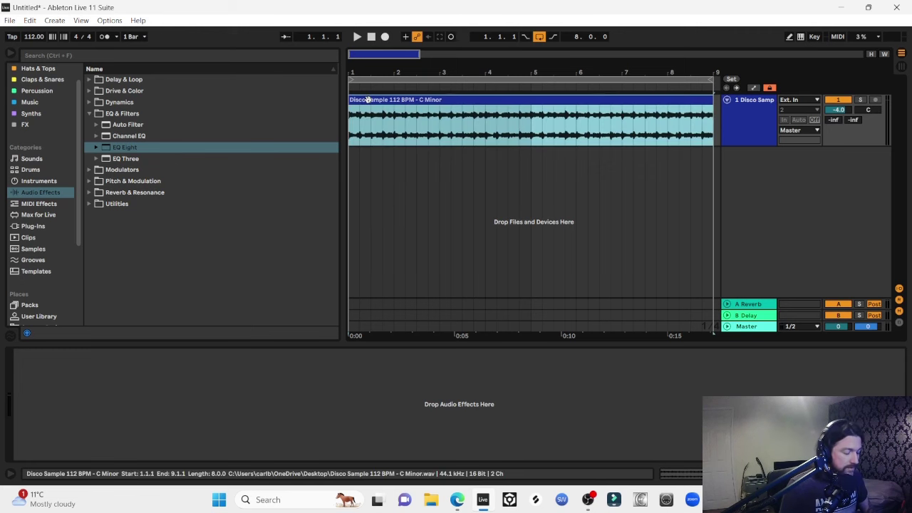
pyautogui.press('space')
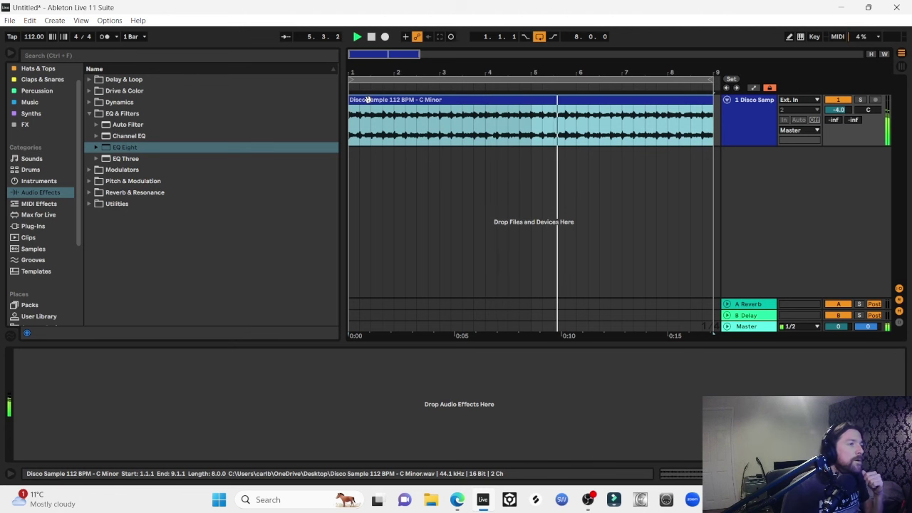
# Set the project tempo to 128 BPM and play the disco sample again.
pyautogui.click(31, 38)
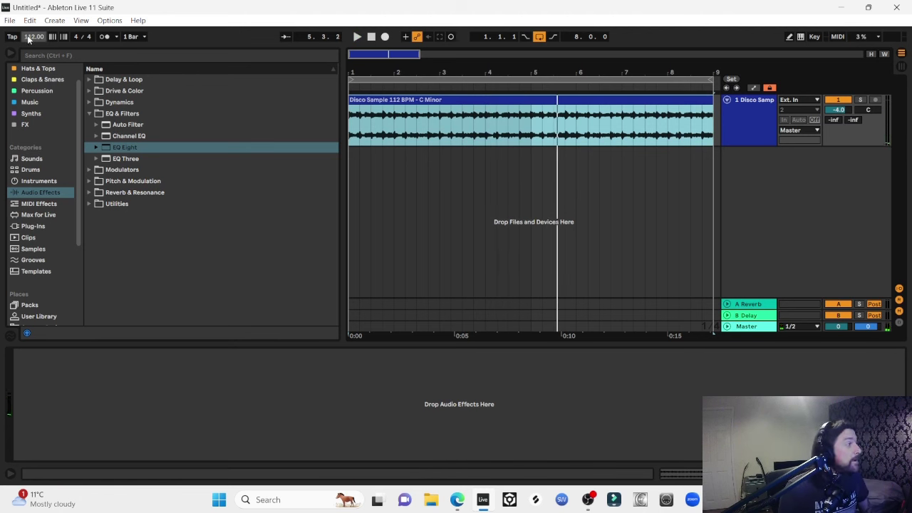
pyautogui.click(28, 39)
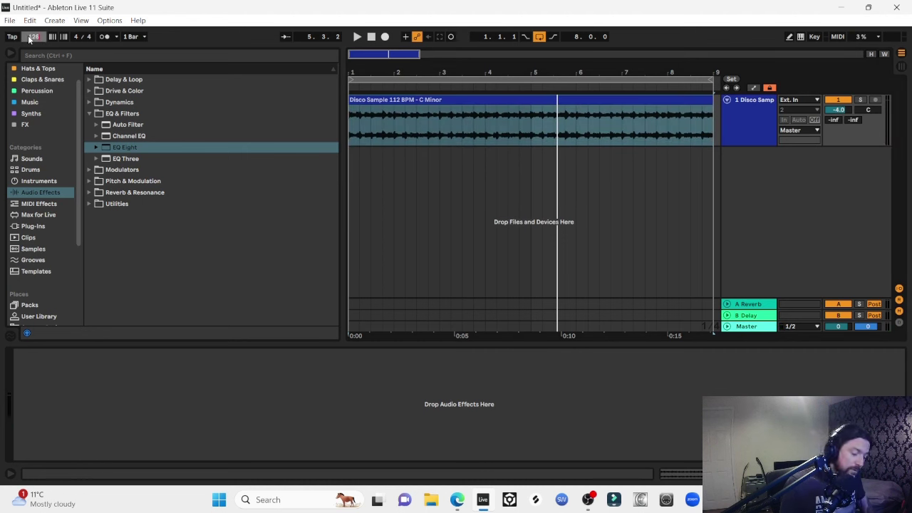
pyautogui.press('Return')
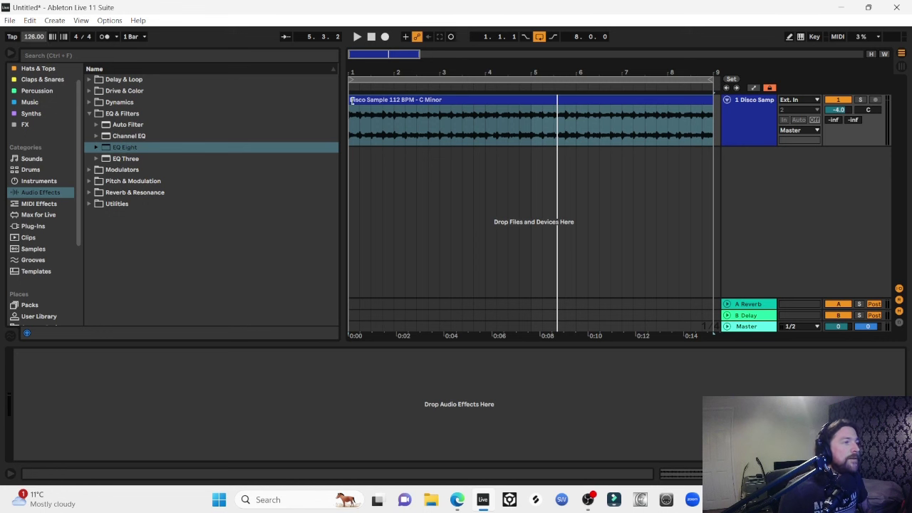
pyautogui.click(364, 101)
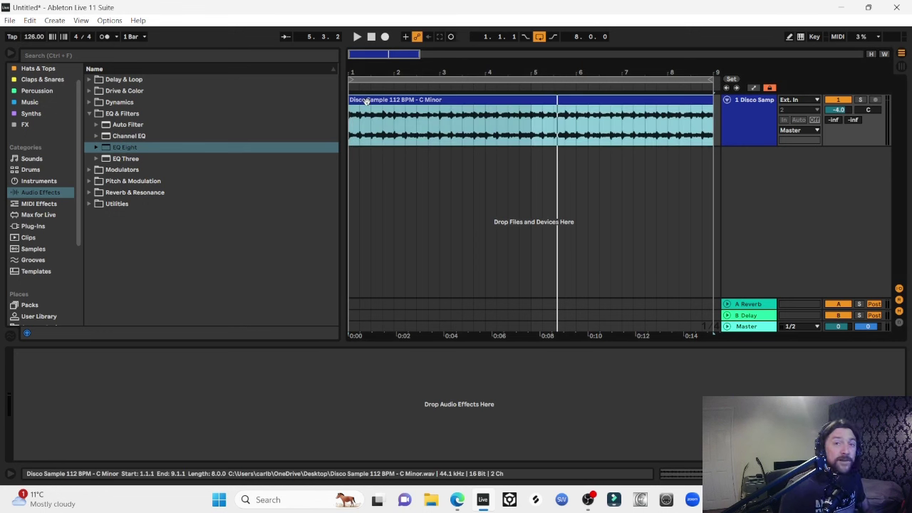
pyautogui.press('space')
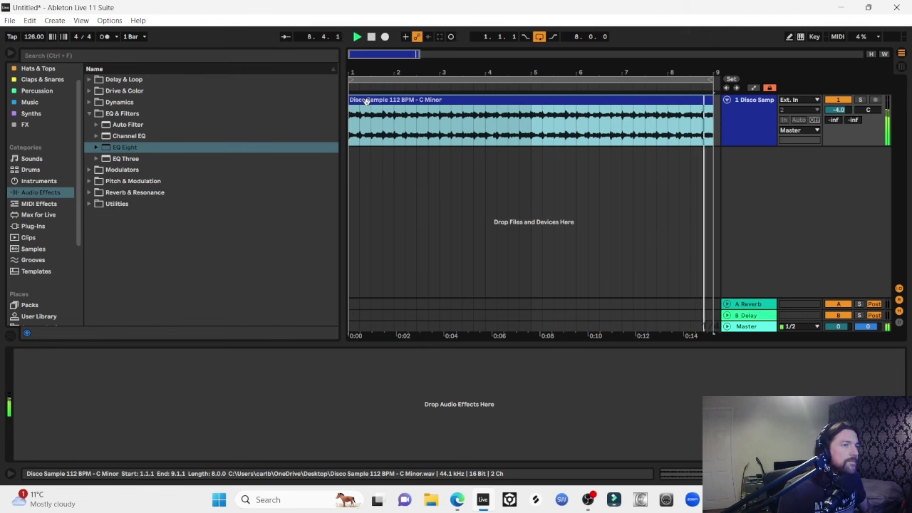
# Switch the Disco Sample clip's warp mode from Beats to Complex and transpose it +2 st.
pyautogui.doubleClick(376, 100)
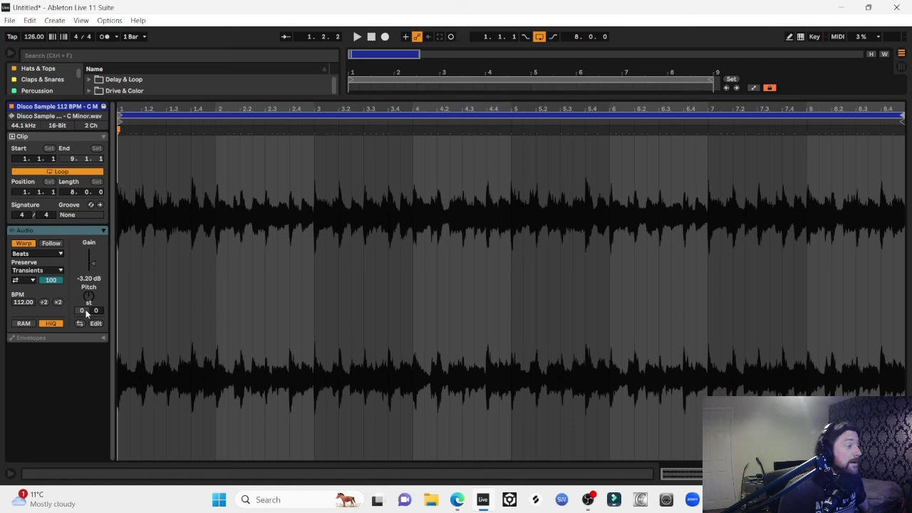
pyautogui.click(26, 271)
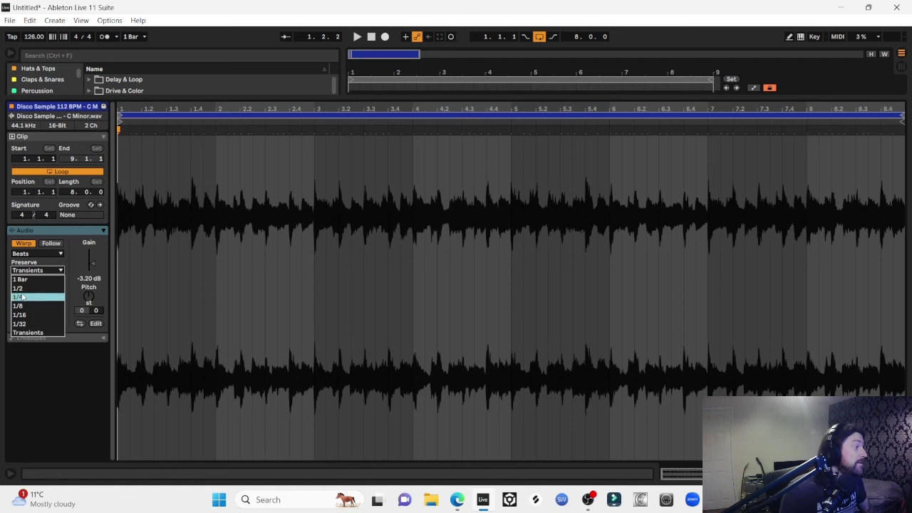
pyautogui.click(27, 302)
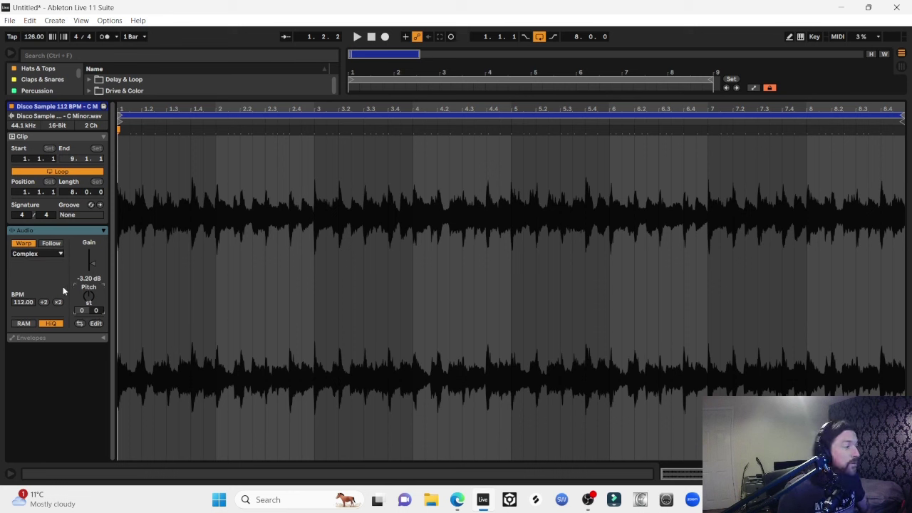
pyautogui.moveTo(81, 309); pyautogui.dragTo(81, 304)
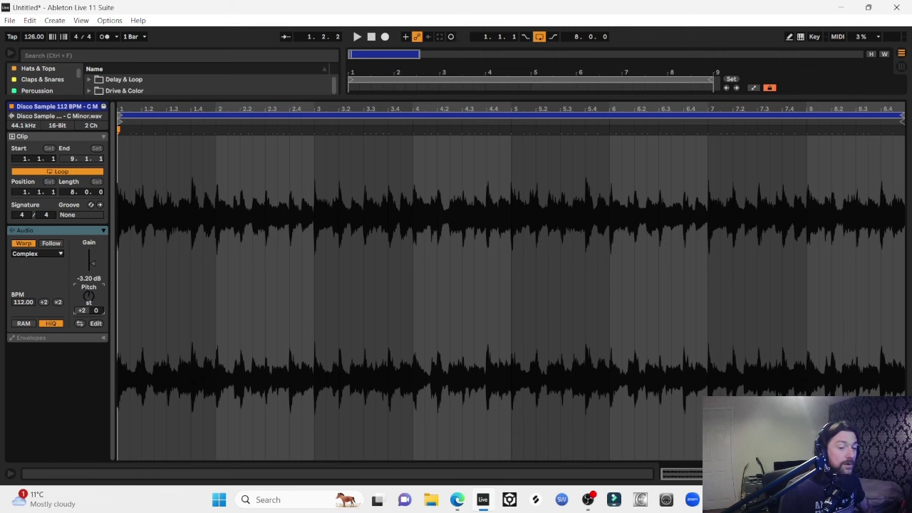
pyautogui.hotkey('ctrl', 'alt', 'l')
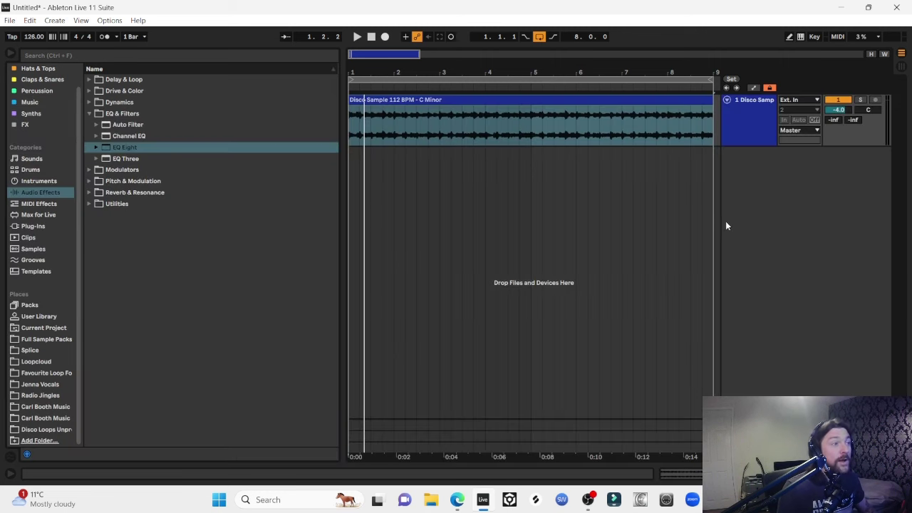
# Play the transposed disco sample with bars 1–14 in view and the volume raised.
pyautogui.click(565, 142)
pyautogui.moveTo(402, 77); pyautogui.dragTo(403, 67)
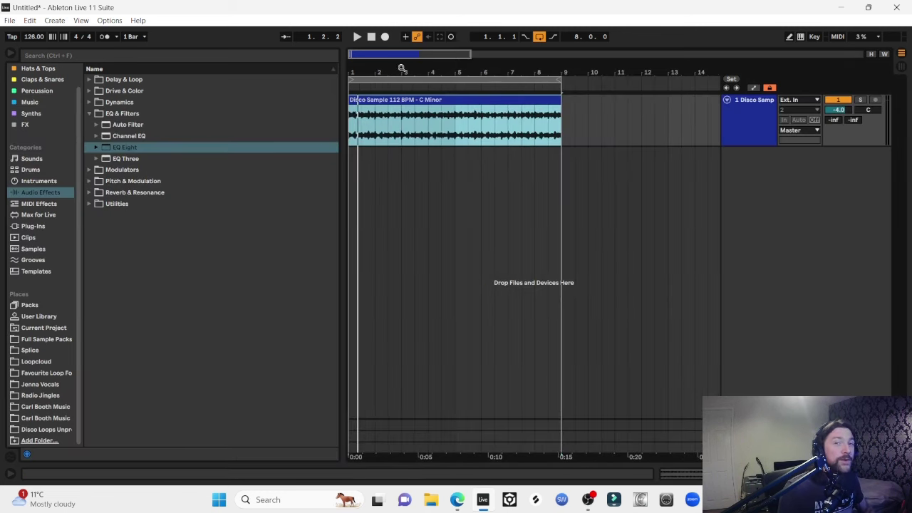
pyautogui.press('space')
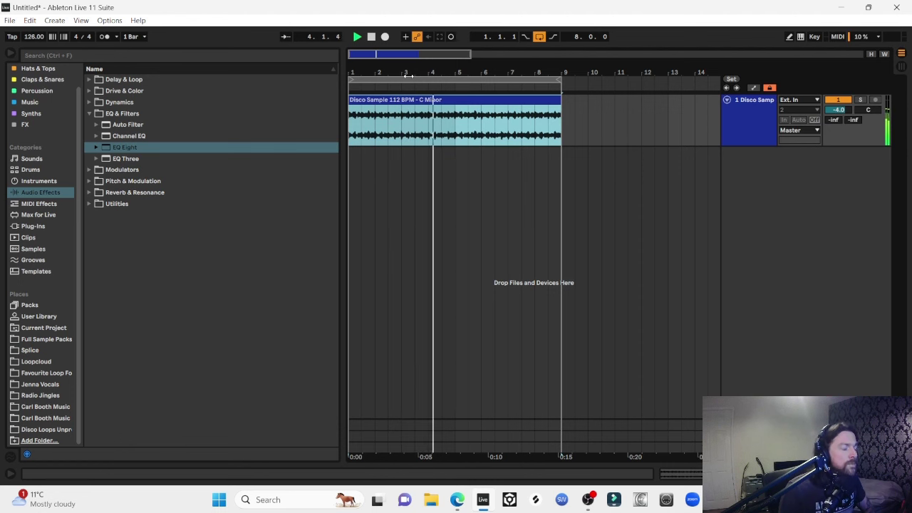
pyautogui.press('XF86AudioRaiseVolume')
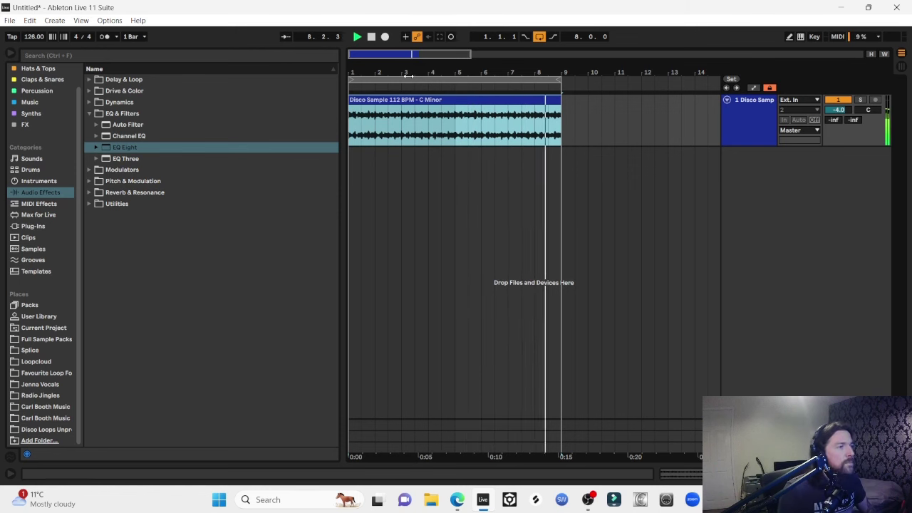
# Collapse EQ & Filters, expand Drive & Color in Audio Effects and select Drum Buss.
pyautogui.click(89, 113)
pyautogui.click(89, 103)
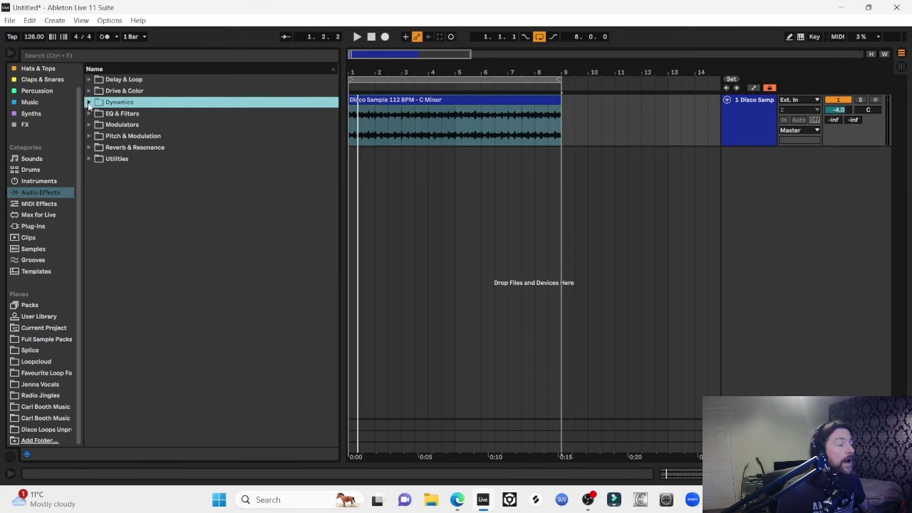
pyautogui.click(89, 91)
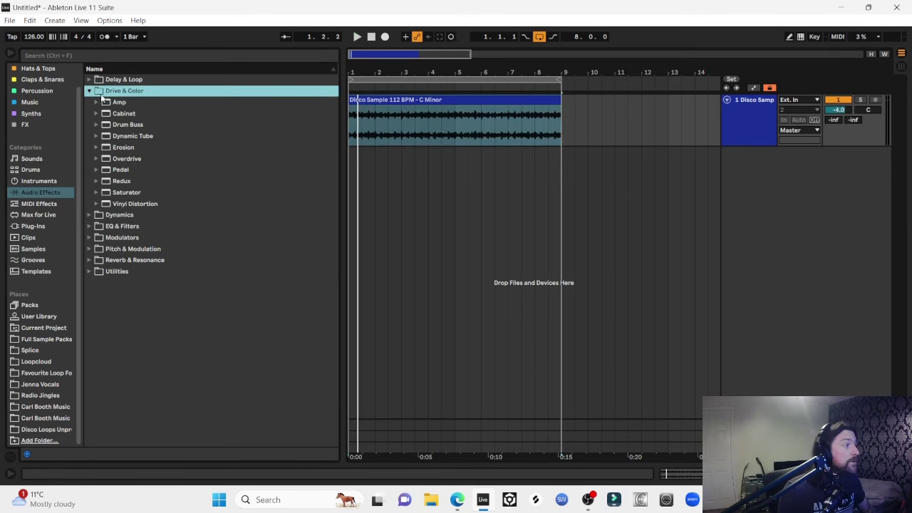
pyautogui.click(122, 126)
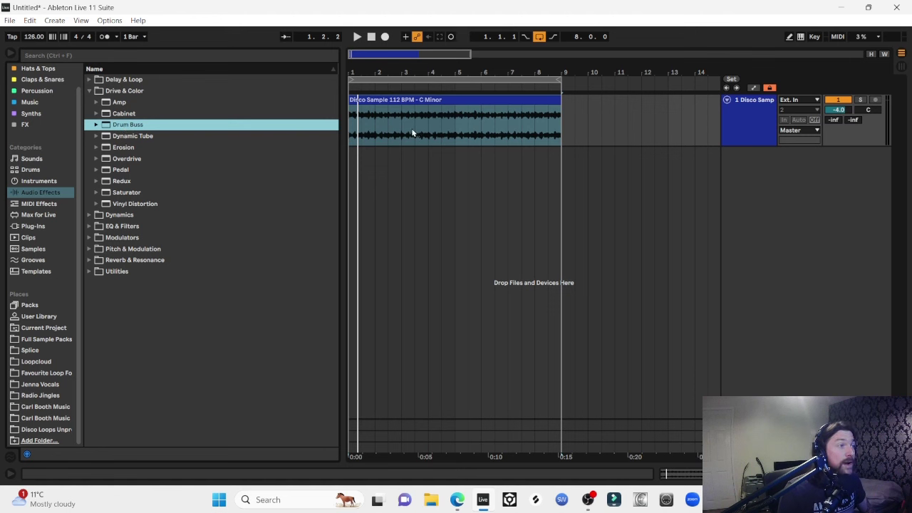
# Load Drum Buss onto the Disco Sample track and lower the track volume to -10 dB.
pyautogui.moveTo(433, 124); pyautogui.dragTo(433, 126)
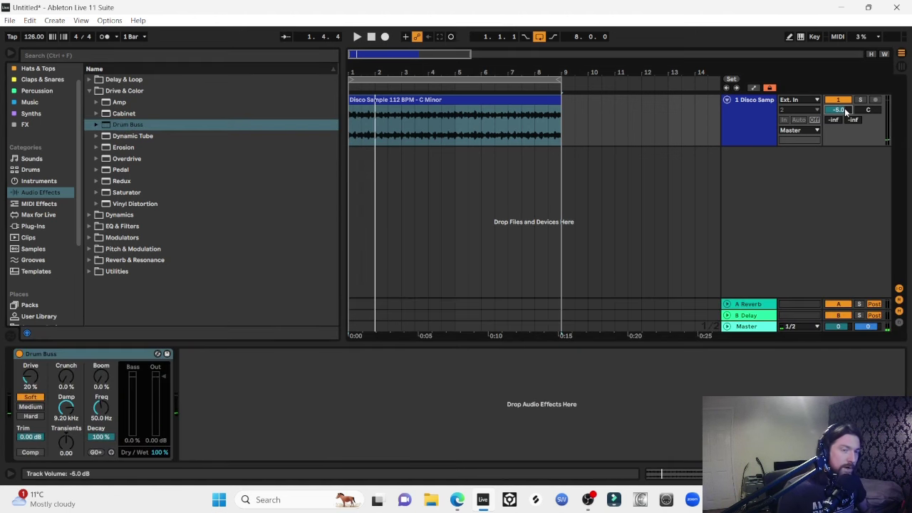
pyautogui.scroll(-2, 844, 107)
pyautogui.click(123, 359)
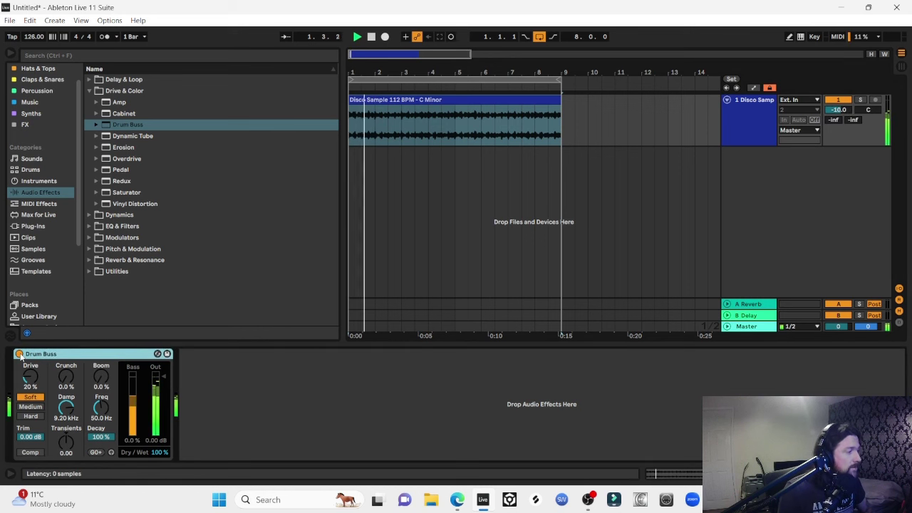
# A/B Drum Buss, set its drive to Medium, then stop playback.
pyautogui.click(19, 354)
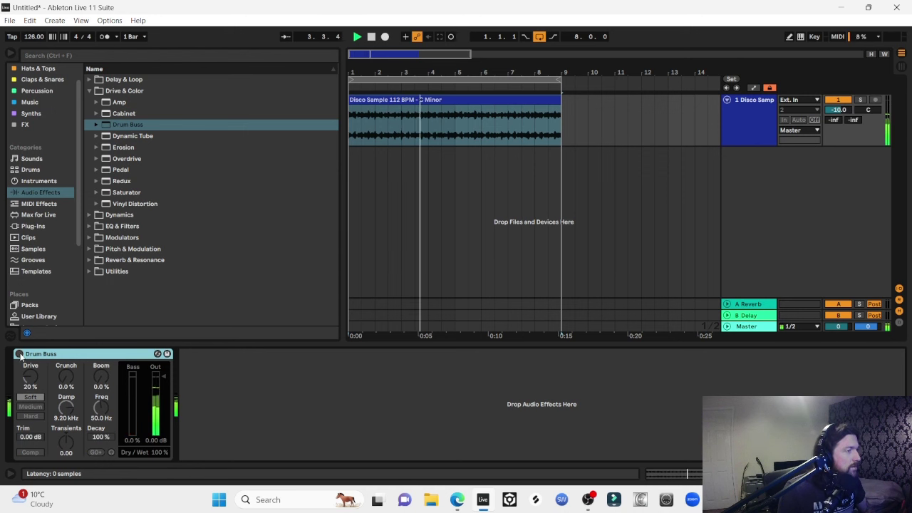
pyautogui.click(19, 354)
pyautogui.click(30, 406)
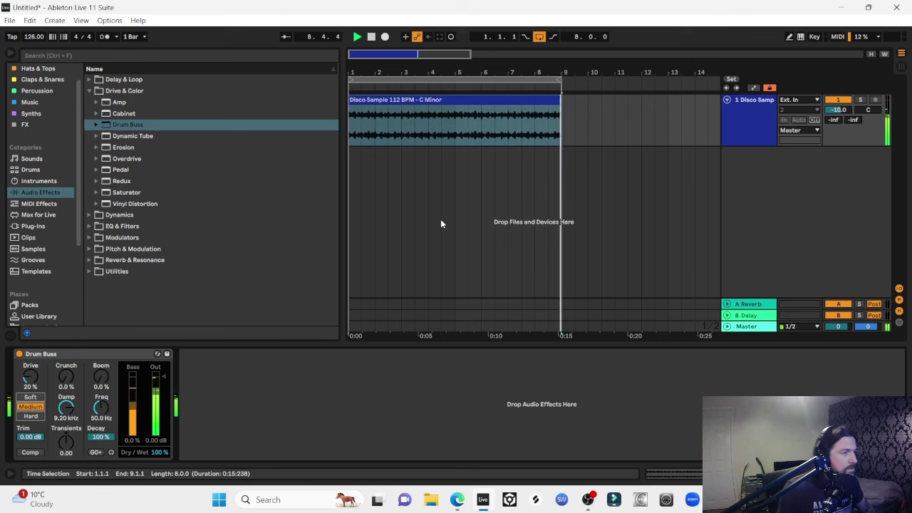
pyautogui.press('space')
# Add EQ Eight from Audio Effects > EQ & Filters to the Disco Sample track.
pyautogui.click(39, 181)
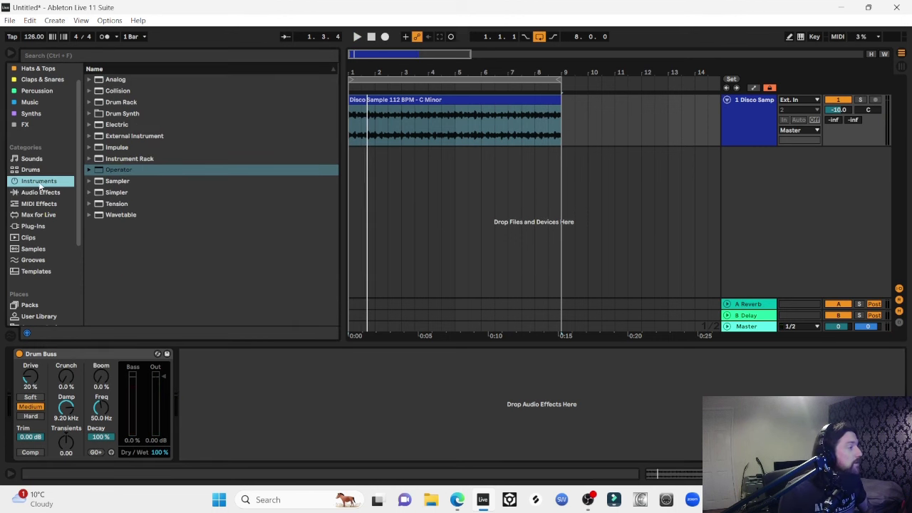
pyautogui.click(43, 193)
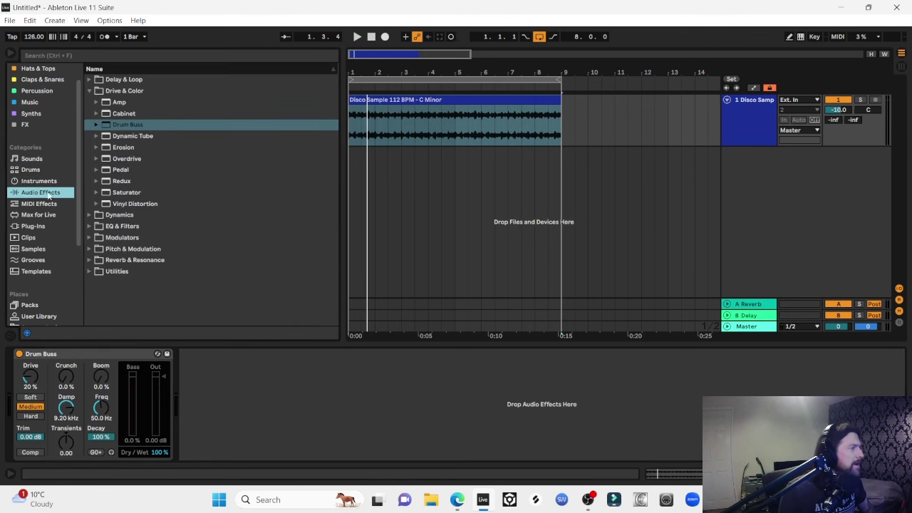
pyautogui.click(96, 226)
pyautogui.moveTo(116, 148); pyautogui.dragTo(118, 145)
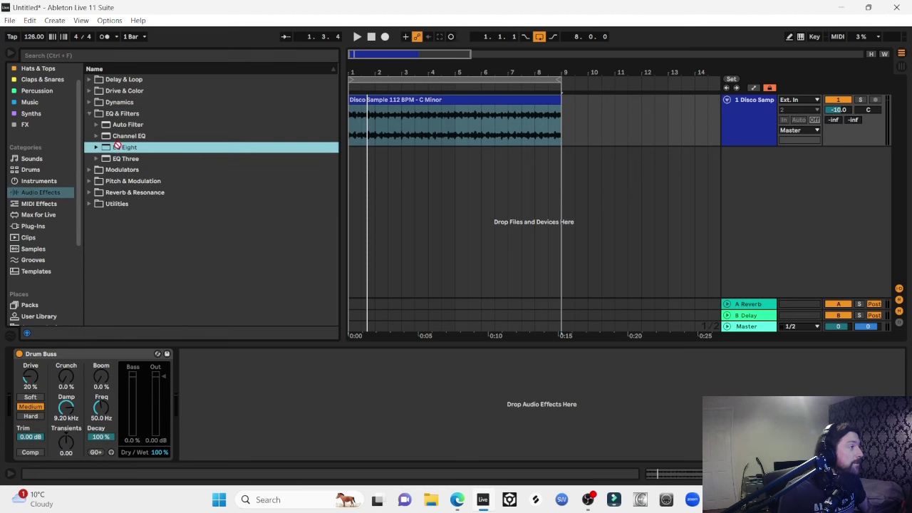
pyautogui.moveTo(223, 341); pyautogui.dragTo(240, 381)
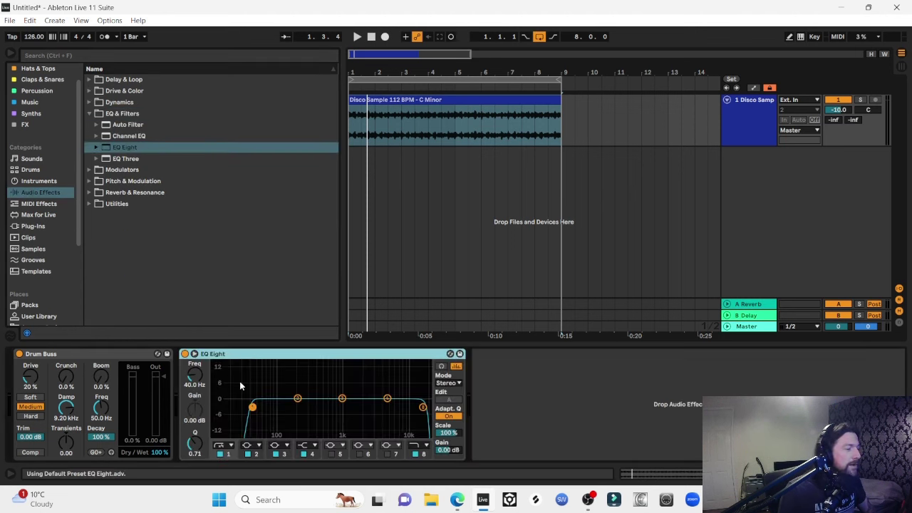
# Disable EQ bands 1 and 8, cut 200 Hz by 3 dB, boost 5 kHz by 3 dB, move it before Drum Buss.
pyautogui.click(219, 454)
pyautogui.click(416, 454)
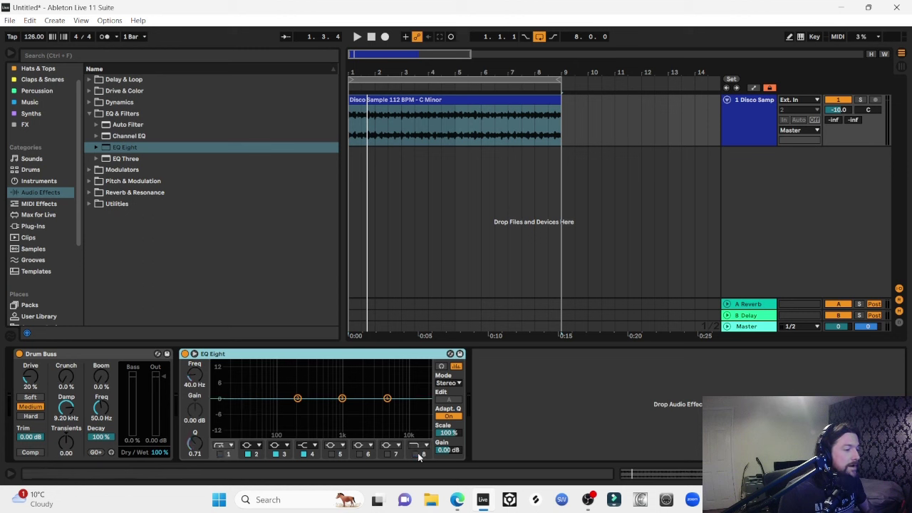
pyautogui.click(387, 399)
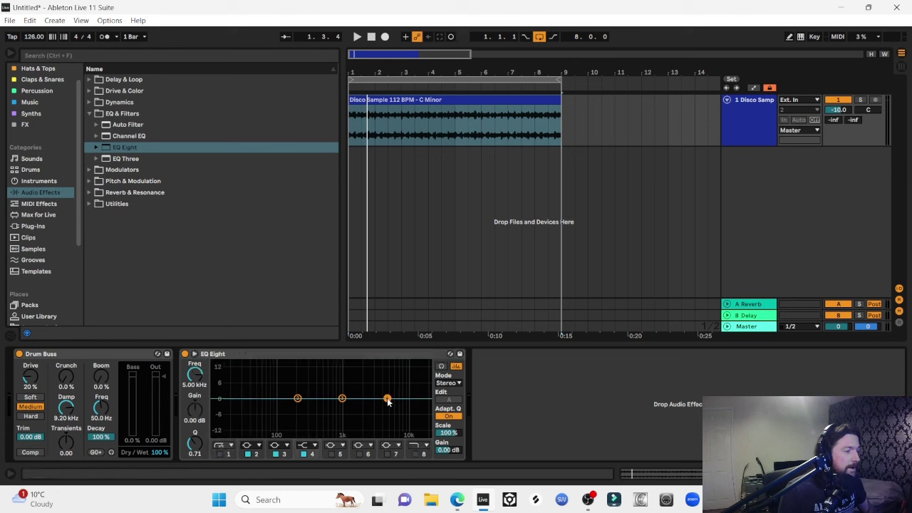
pyautogui.click(297, 399)
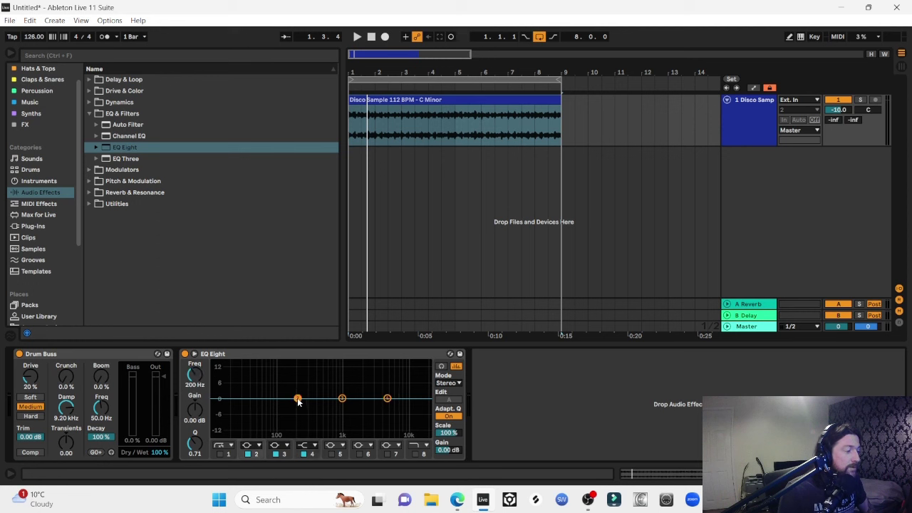
pyautogui.click(194, 419)
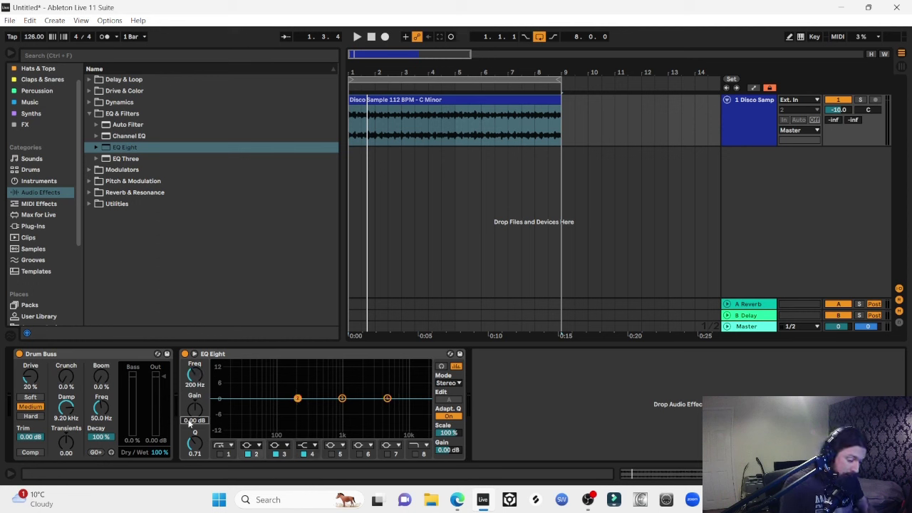
pyautogui.write('-3')
pyautogui.press('Return')
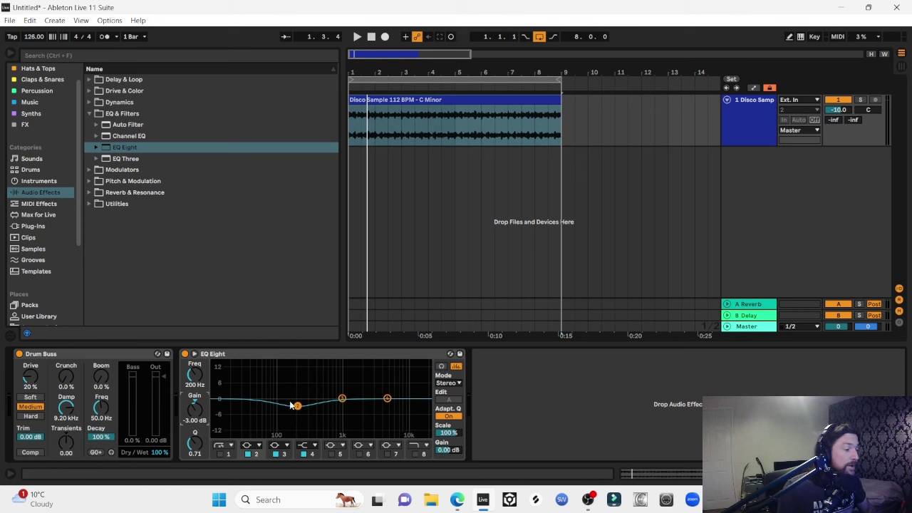
pyautogui.click(387, 399)
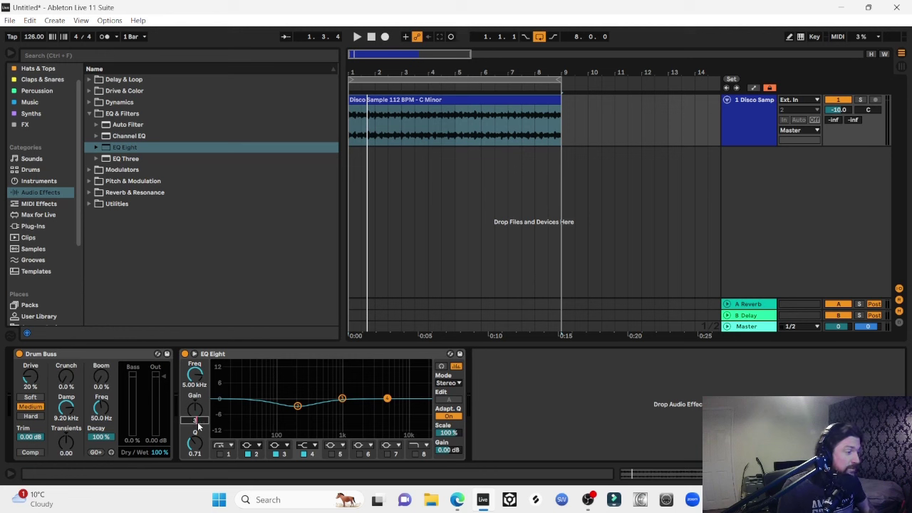
pyautogui.press('Return')
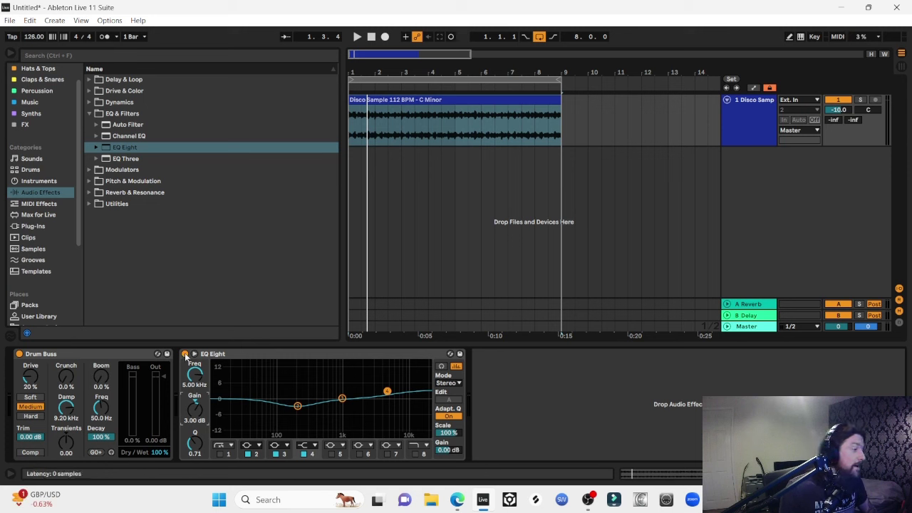
pyautogui.moveTo(319, 355); pyautogui.dragTo(20, 360)
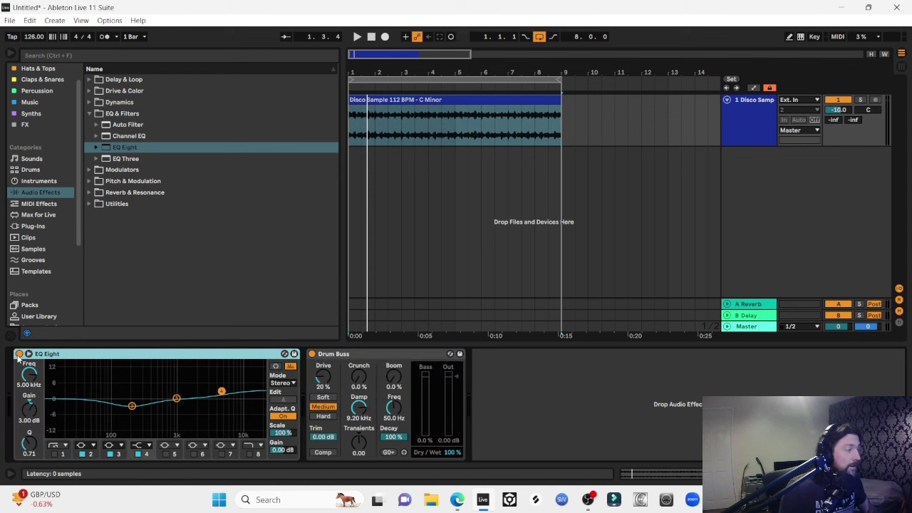
pyautogui.press('space')
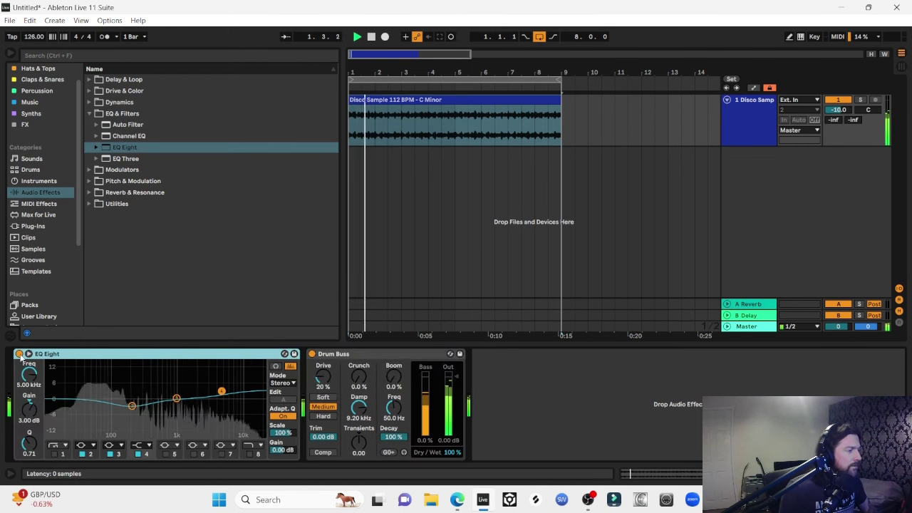
pyautogui.click(19, 354)
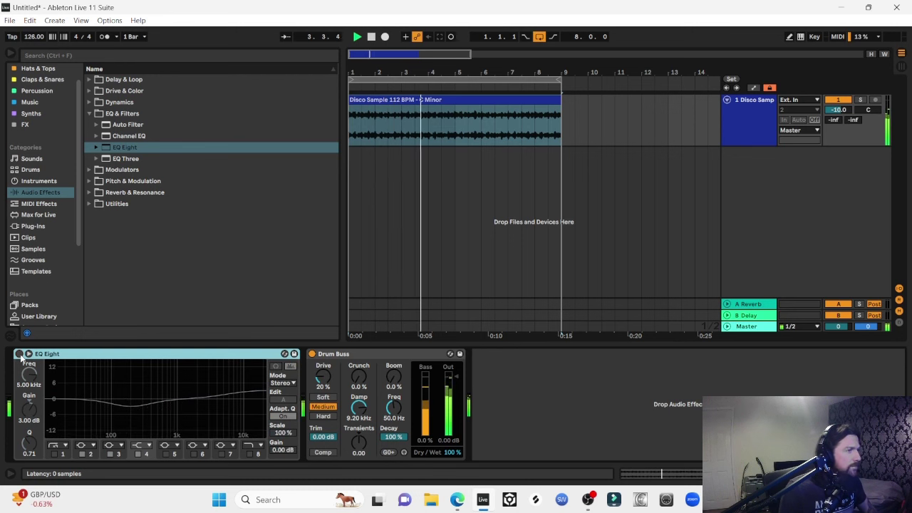
pyautogui.click(20, 354)
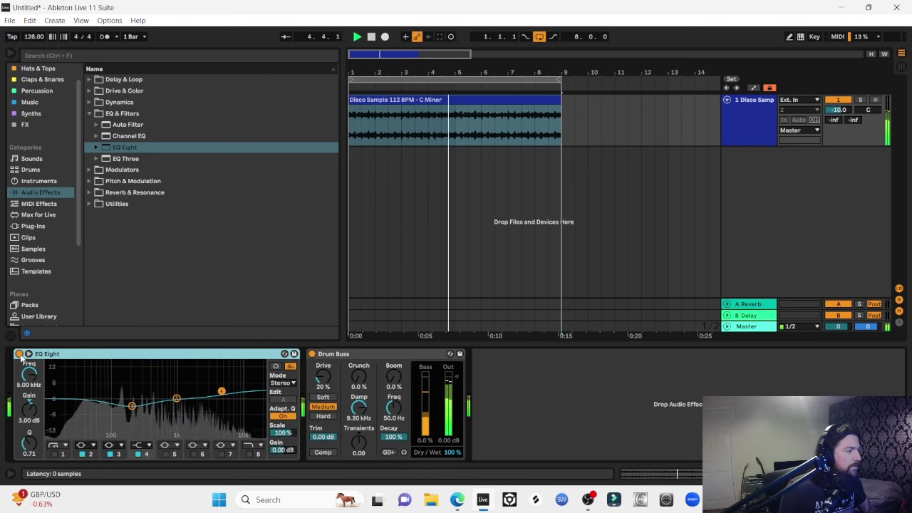
pyautogui.click(20, 354)
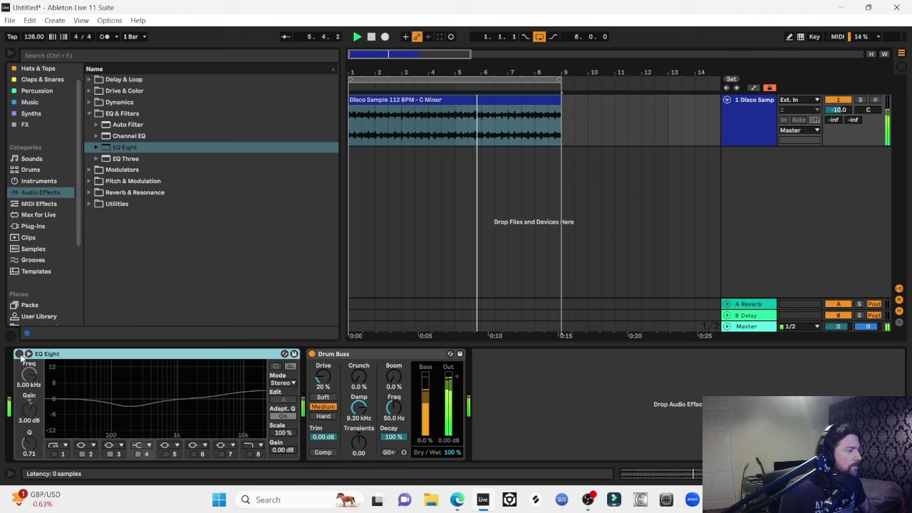
pyautogui.click(19, 355)
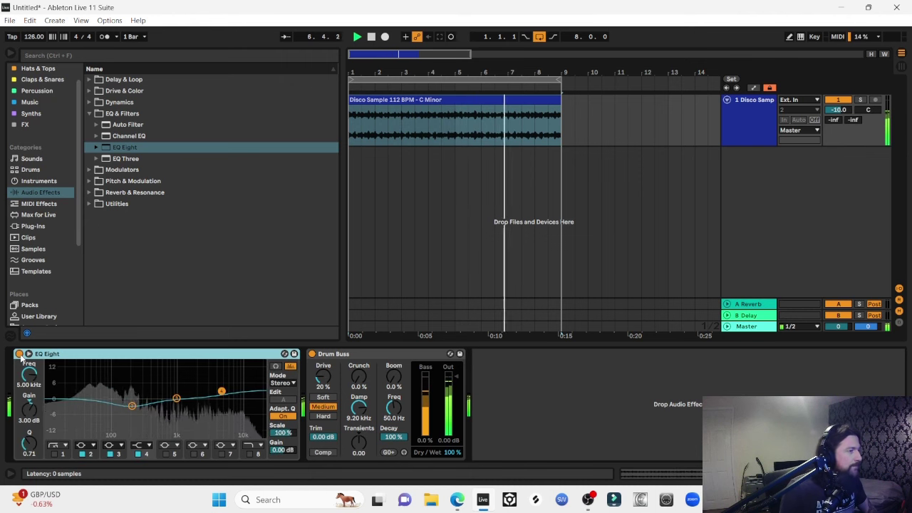
pyautogui.press('space')
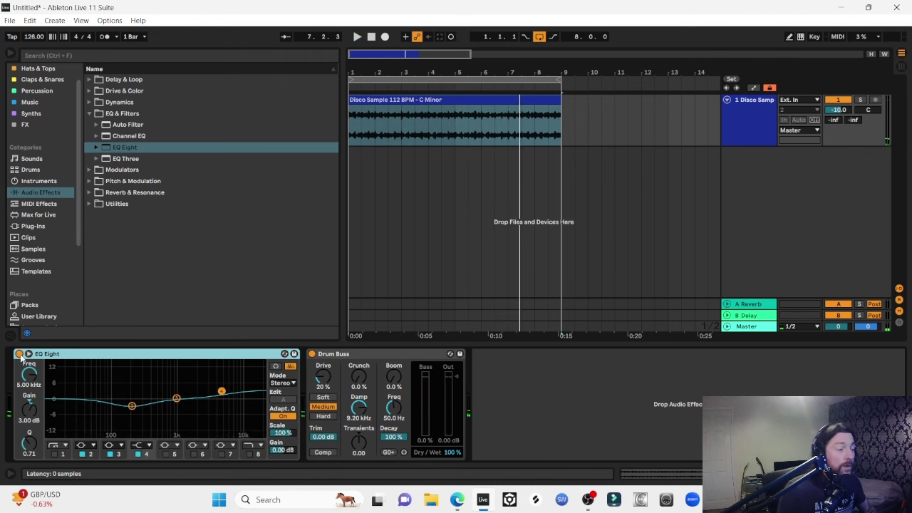
pyautogui.click(39, 189)
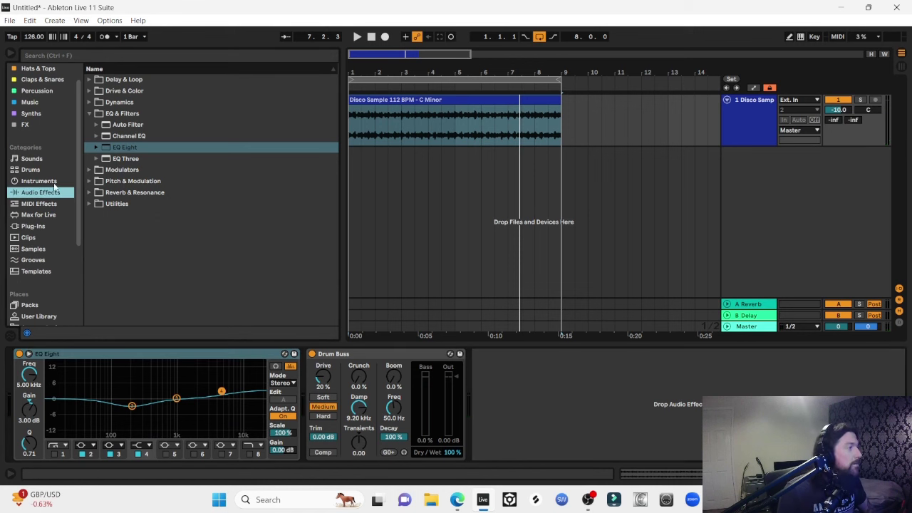
pyautogui.click(111, 127)
# Add Auto Filter after Drum Buss and lower its resonance to 6.6% while the sample plays.
pyautogui.moveTo(503, 319); pyautogui.dragTo(514, 411)
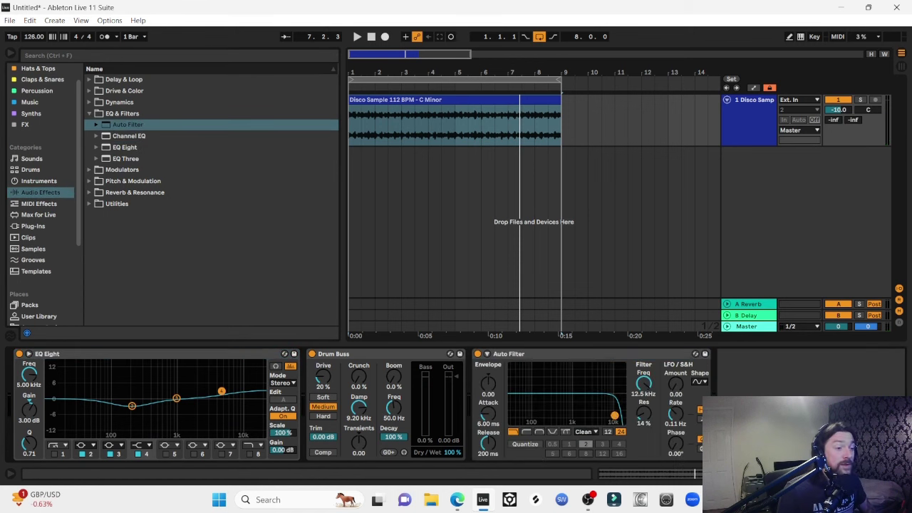
pyautogui.click(407, 99)
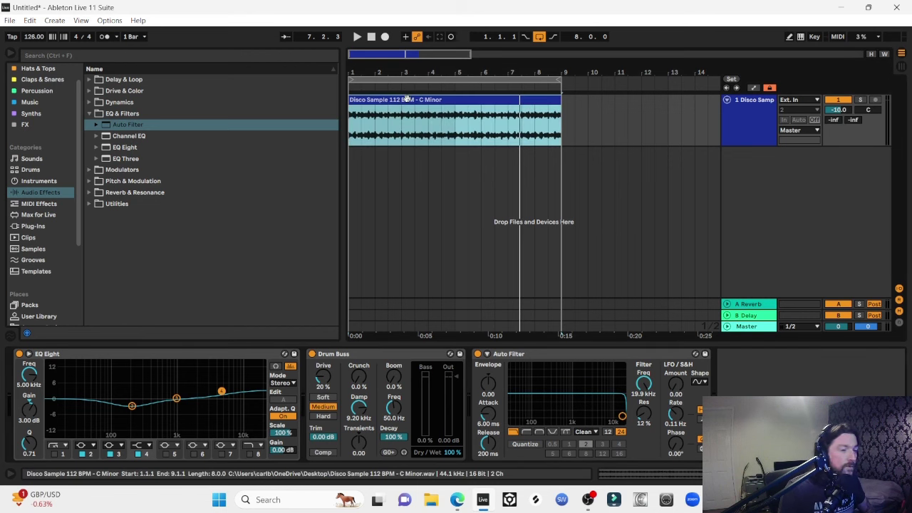
pyautogui.press('space')
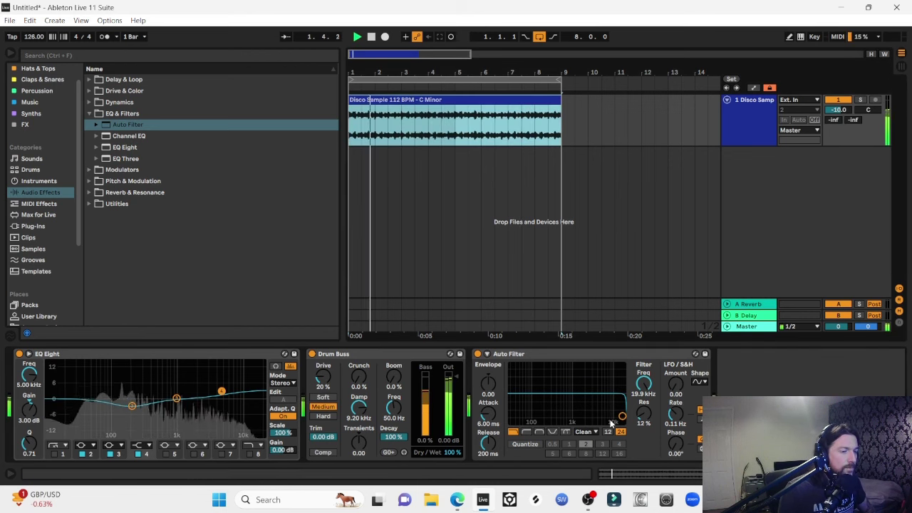
pyautogui.moveTo(622, 416)
pyautogui.mouseDown()
pyautogui.moveTo(559, 403)
pyautogui.moveTo(603, 406)
pyautogui.moveTo(624, 422)
pyautogui.mouseUp()
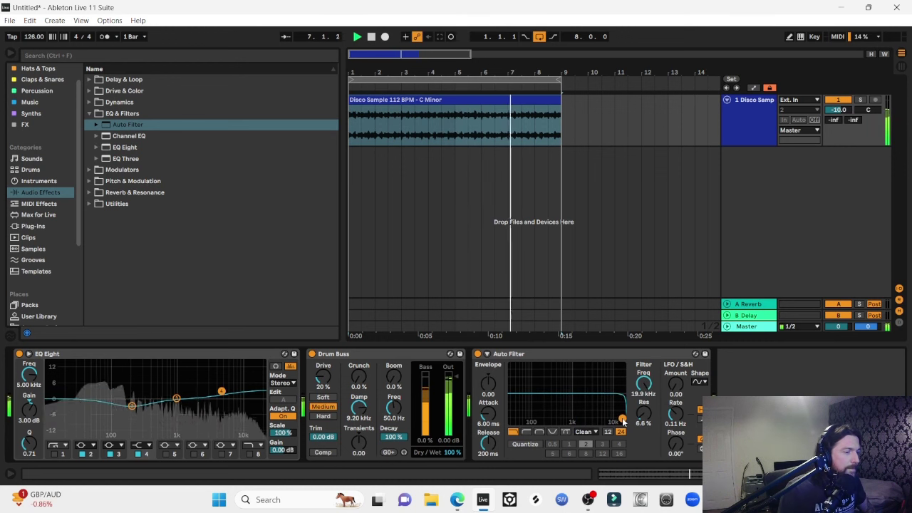
pyautogui.press('space')
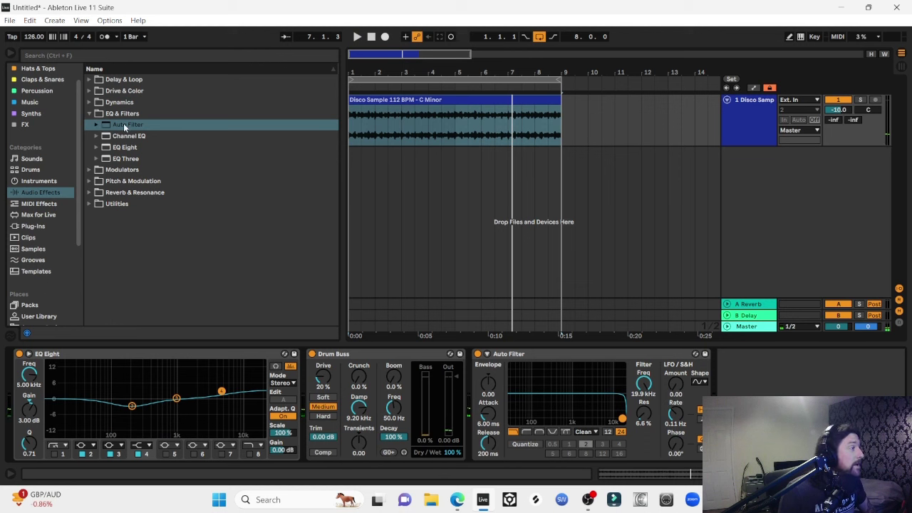
pyautogui.click(117, 148)
# Insert a second EQ Eight between Drum Buss and Auto Filter with its low cut at 200 Hz.
pyautogui.moveTo(383, 303); pyautogui.dragTo(465, 382)
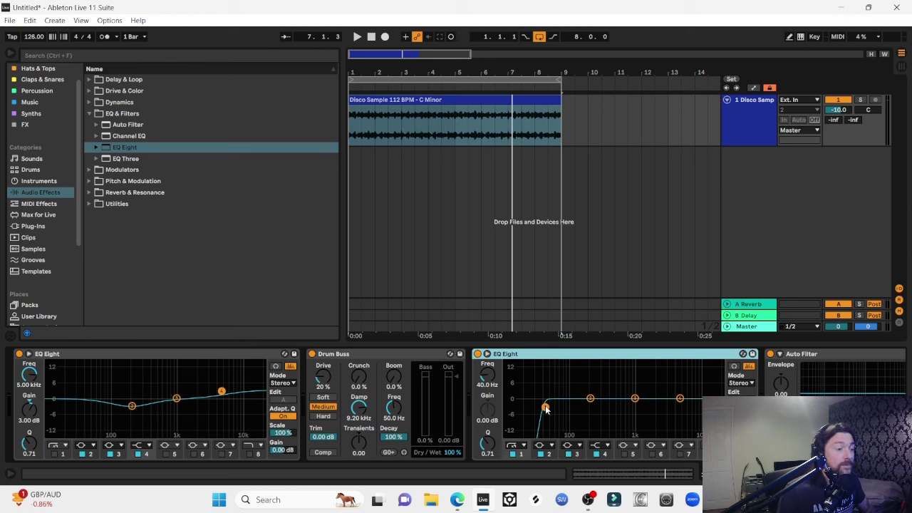
pyautogui.press('space')
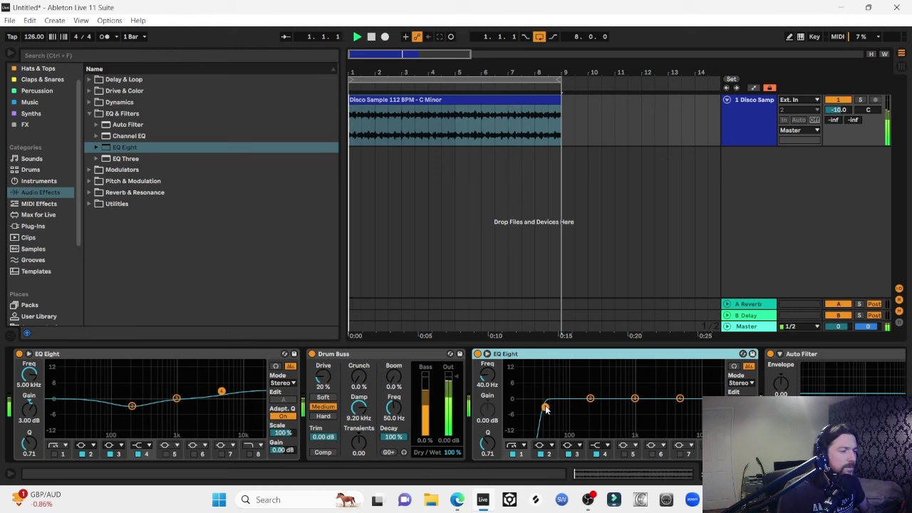
pyautogui.moveTo(546, 407); pyautogui.dragTo(588, 406)
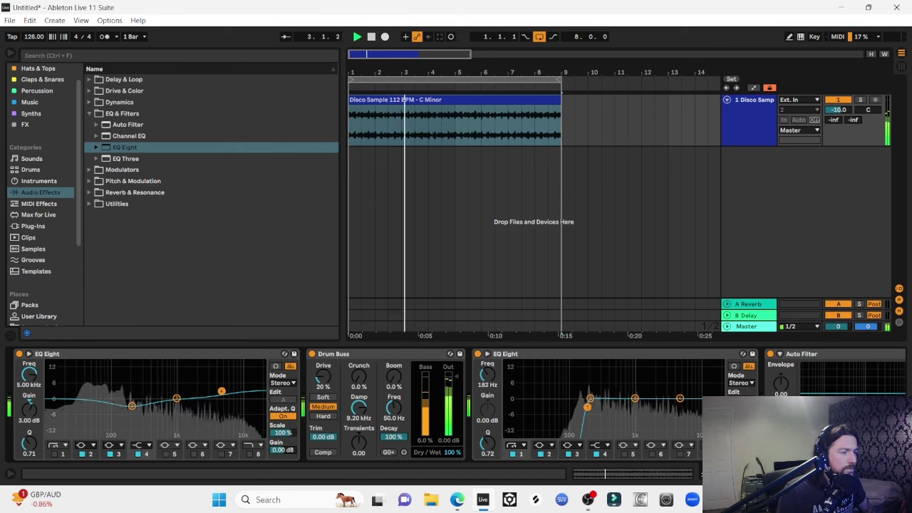
pyautogui.click(482, 385)
pyautogui.write('200')
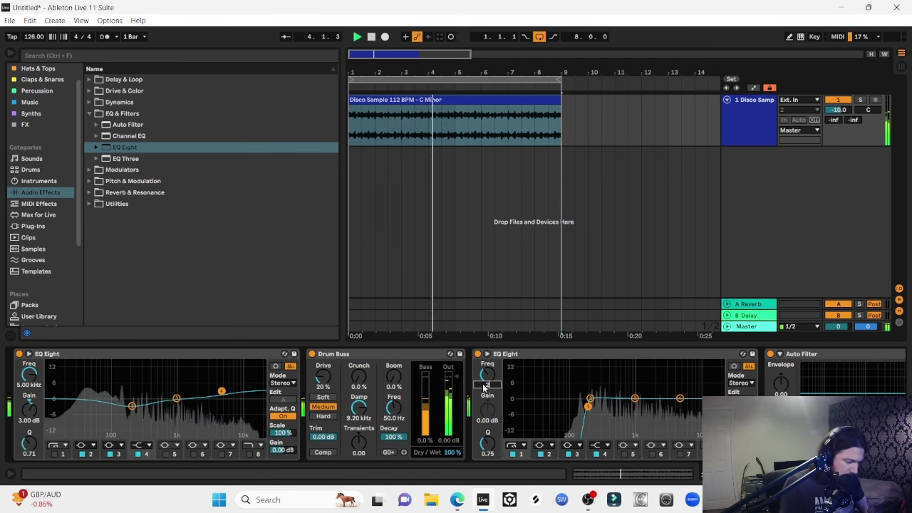
pyautogui.press('Return')
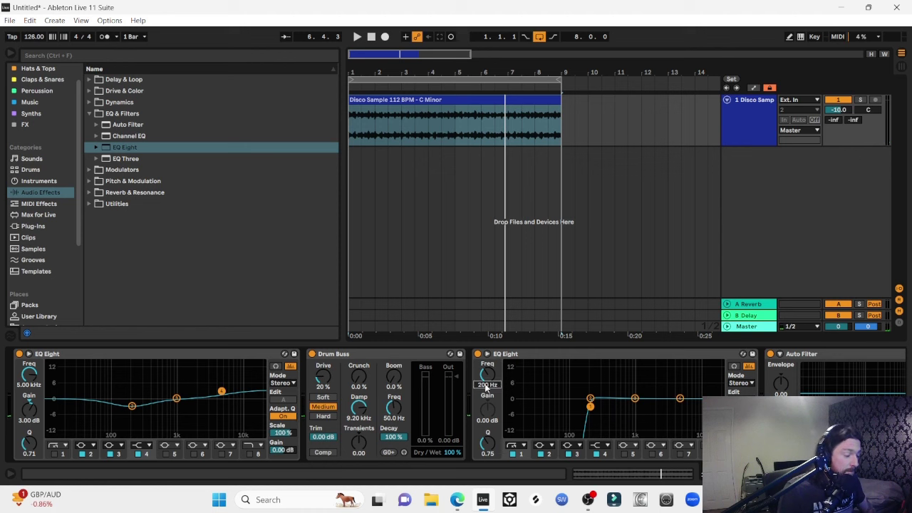
# Play the disco sample, A/B the second EQ Eight, then stop with the marker near bar 4.
pyautogui.press('space')
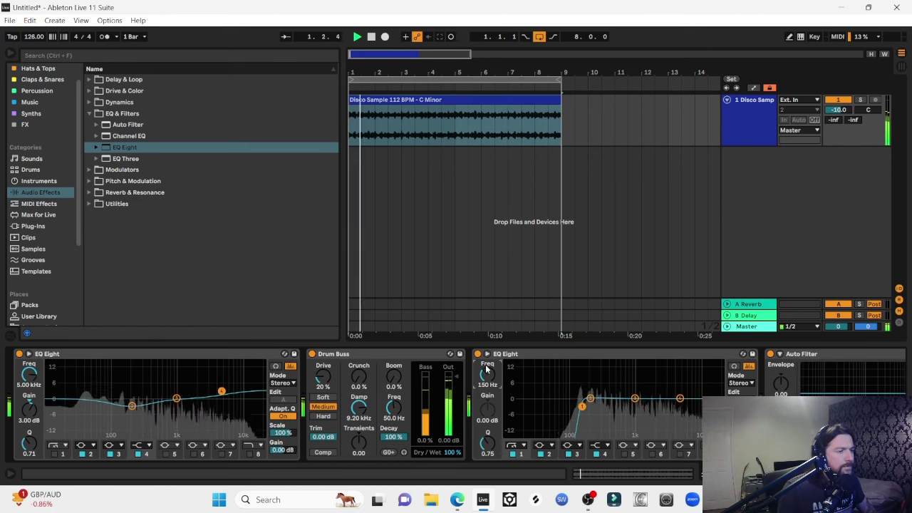
pyautogui.click(477, 353)
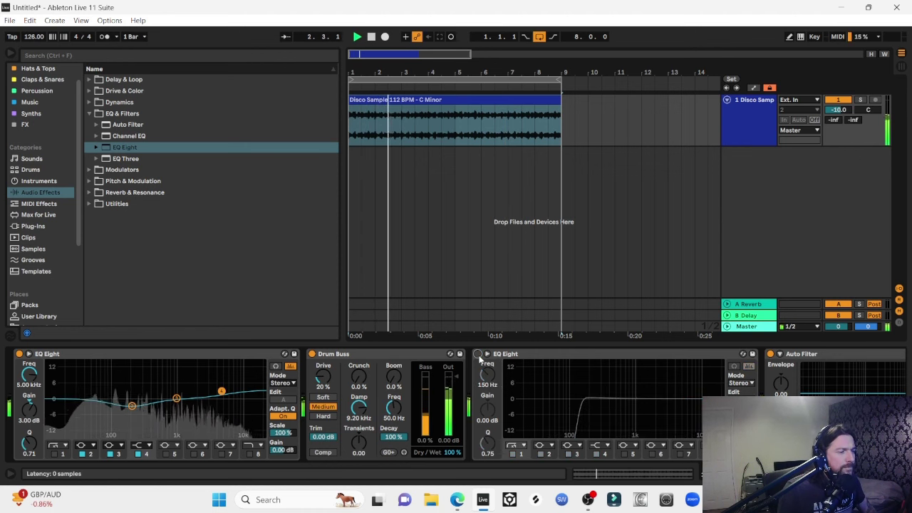
pyautogui.click(477, 354)
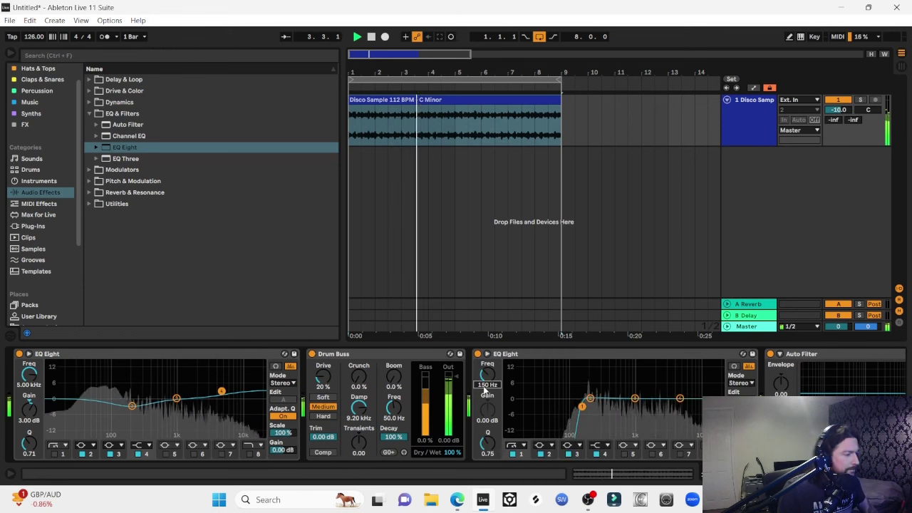
pyautogui.scroll(5, 484, 388)
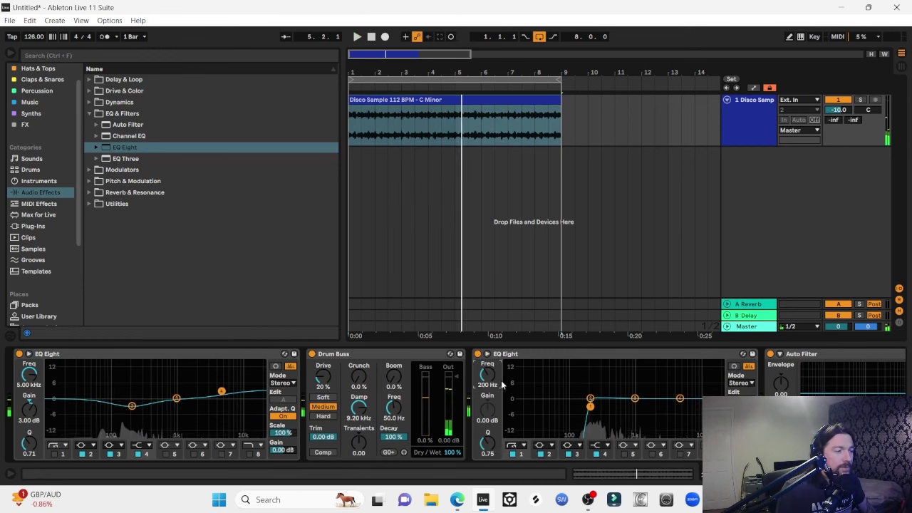
pyautogui.scroll(-3, 669, 403)
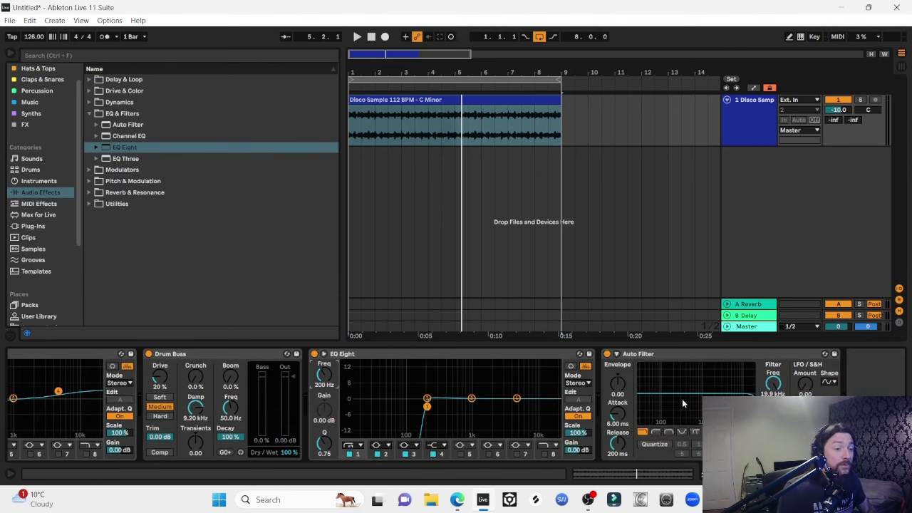
pyautogui.press('space')
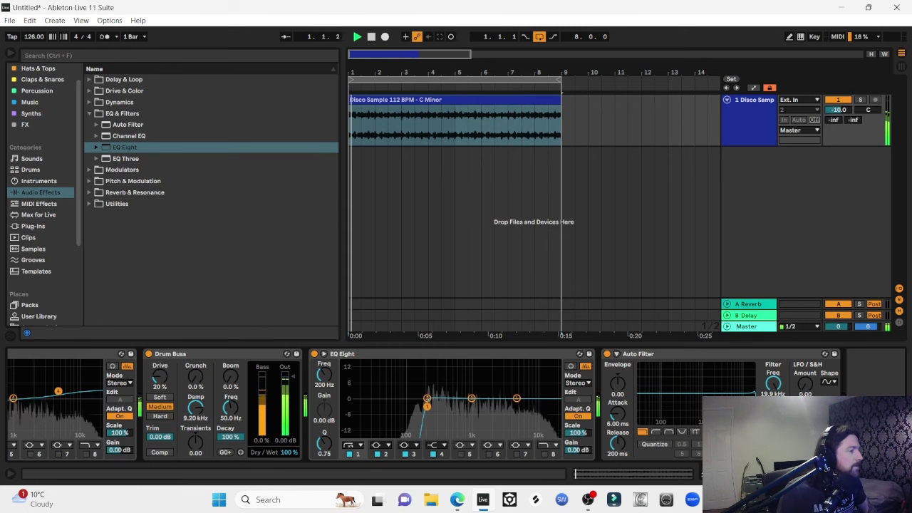
pyautogui.press('space')
pyautogui.click(434, 182)
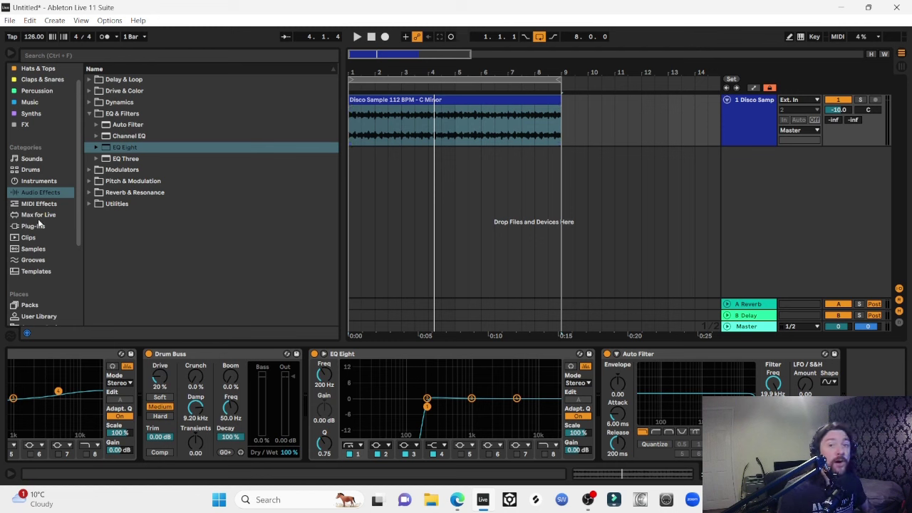
# Open Loops > House Kicks - 125 BPM and preview House Kick 1 through 10.
pyautogui.scroll(-5, 38, 219)
pyautogui.click(45, 285)
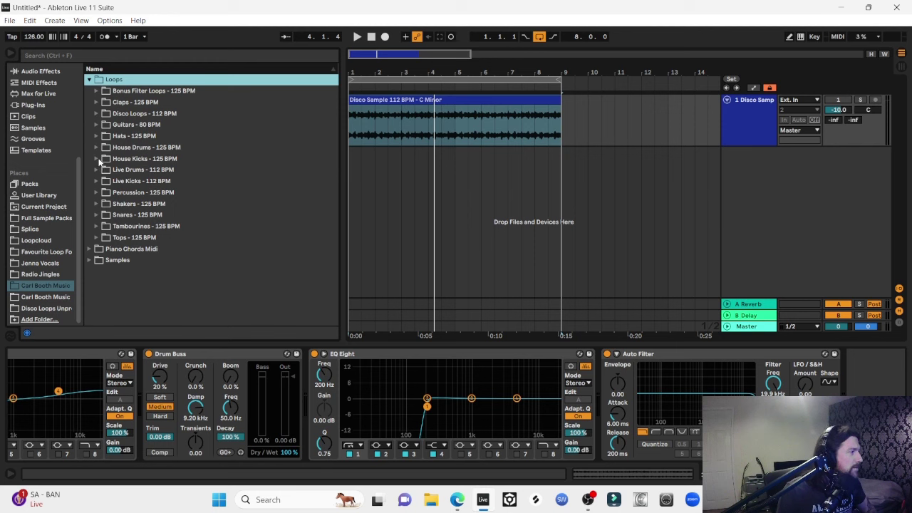
pyautogui.click(99, 159)
pyautogui.click(144, 171)
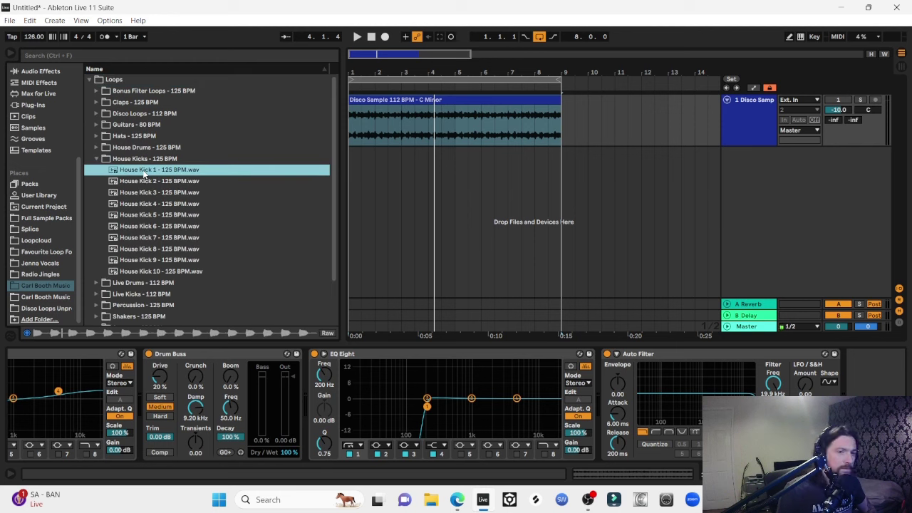
pyautogui.press('Down')
pyautogui.press('Down')
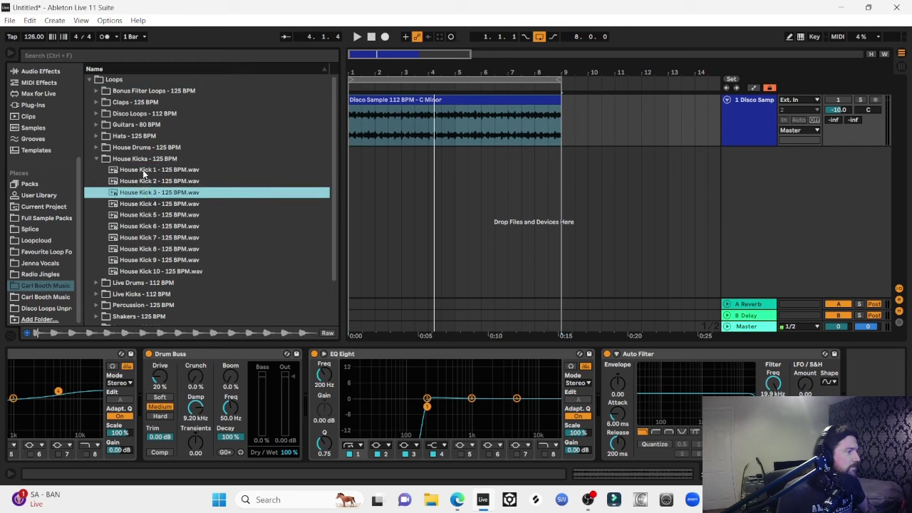
pyautogui.press('Down')
pyautogui.press('Down')
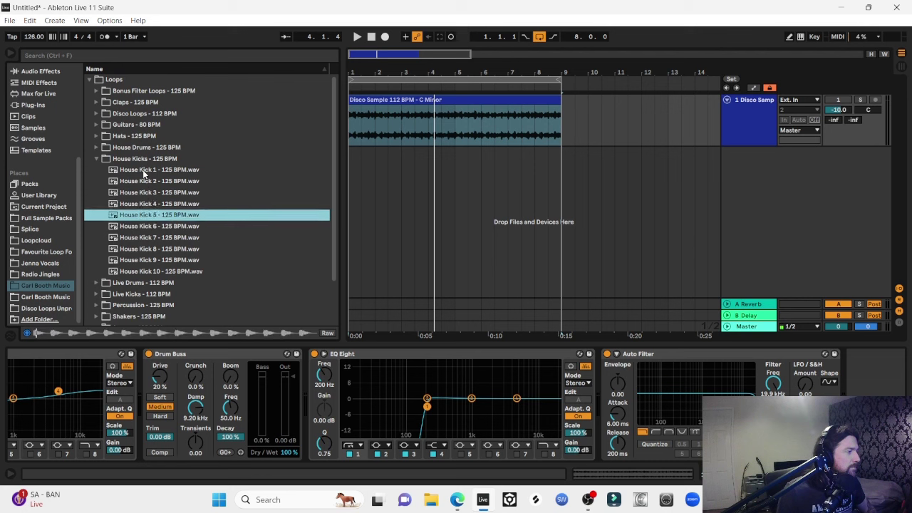
pyautogui.press('Down')
pyautogui.press('Down')
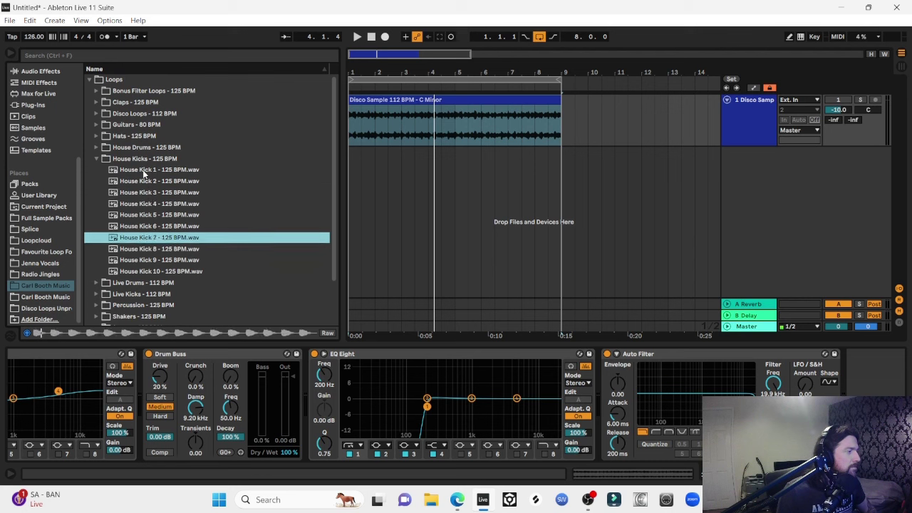
pyautogui.press('Down')
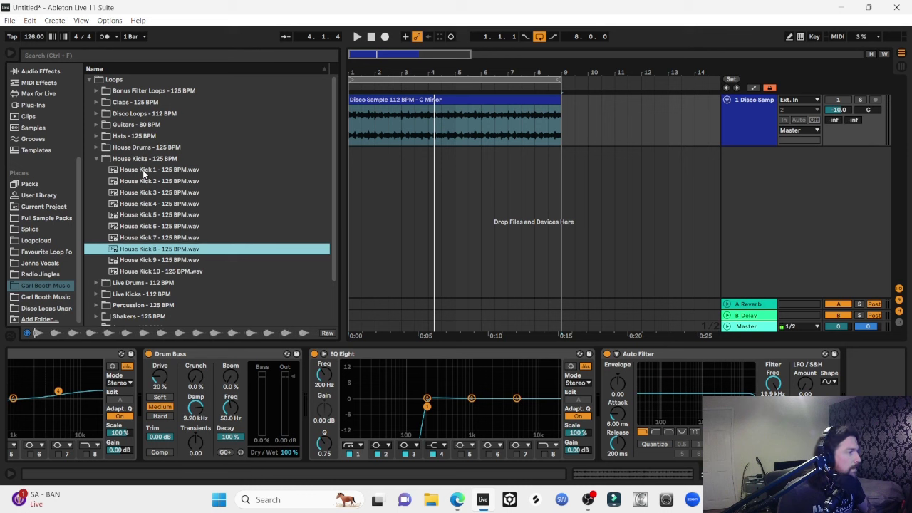
pyautogui.press('Down')
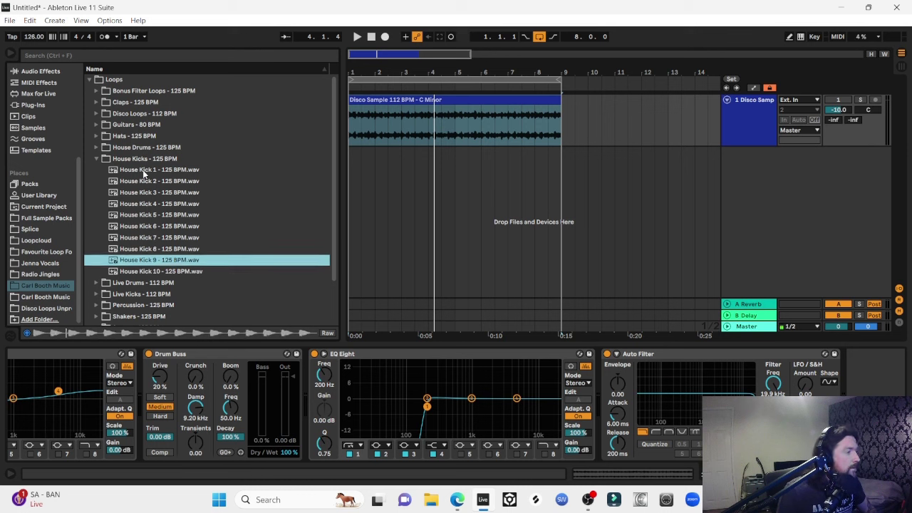
pyautogui.press('Down')
pyautogui.click(143, 169)
# Drag House Kick 7 into the arrangement on a new track.
pyautogui.click(143, 238)
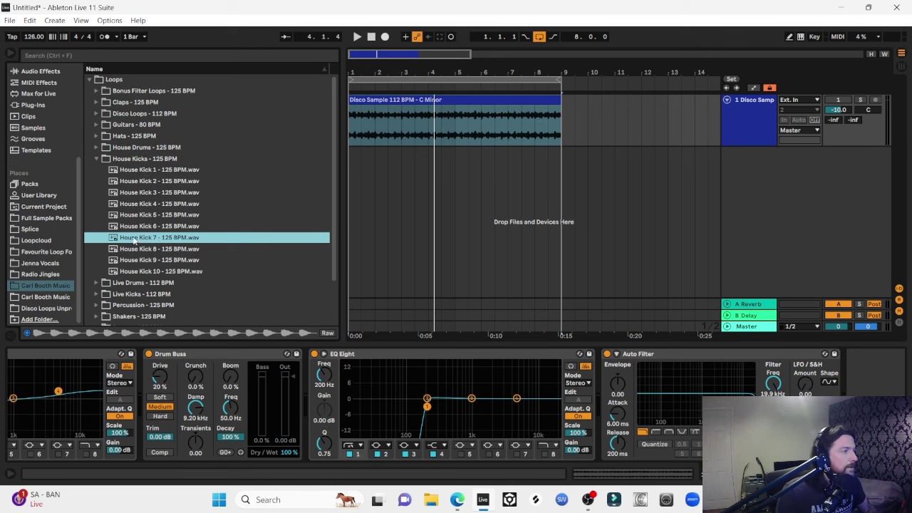
pyautogui.moveTo(143, 237); pyautogui.dragTo(355, 165)
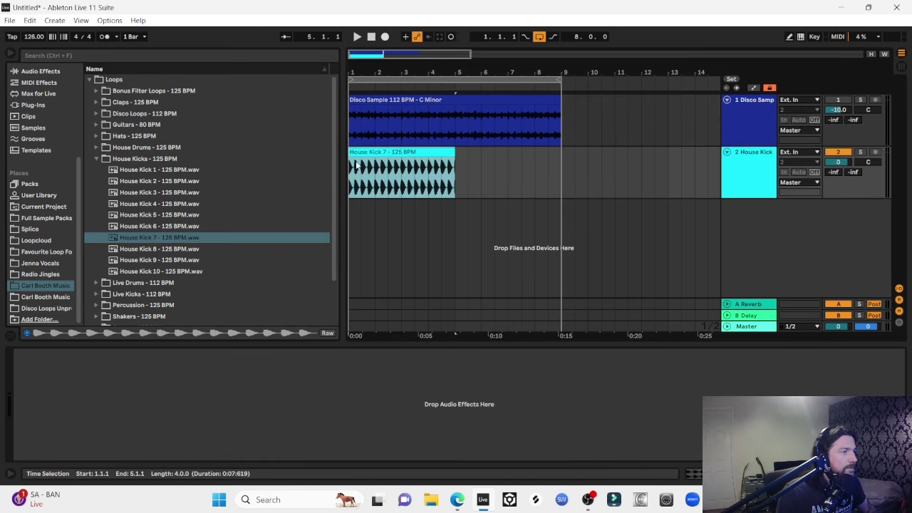
pyautogui.moveTo(364, 67); pyautogui.dragTo(363, 114)
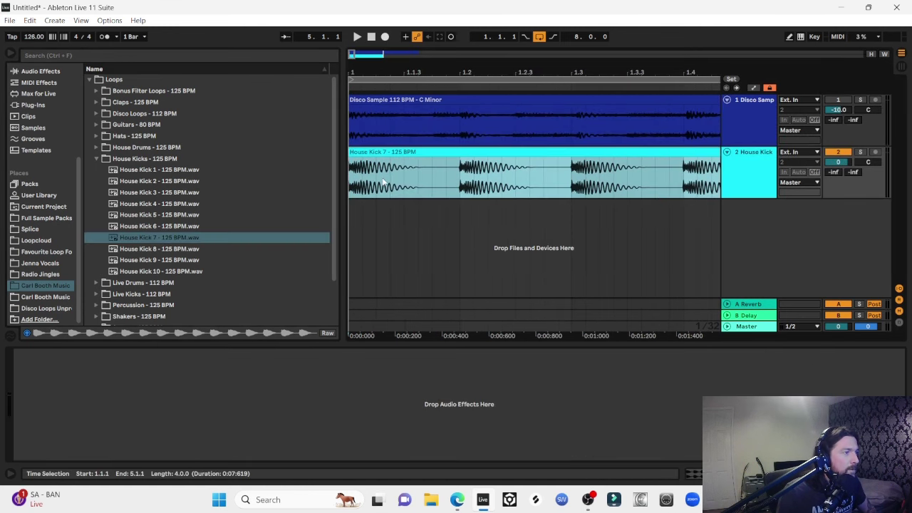
# Trim the House Kick 7 clip down to its first hit and fade out its end.
pyautogui.moveTo(404, 187); pyautogui.dragTo(431, 188)
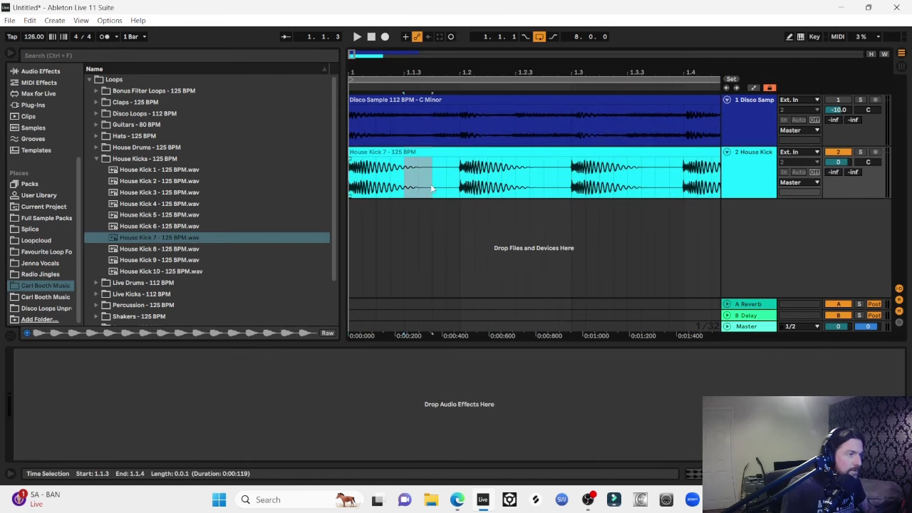
pyautogui.press('Delete')
pyautogui.click(456, 152)
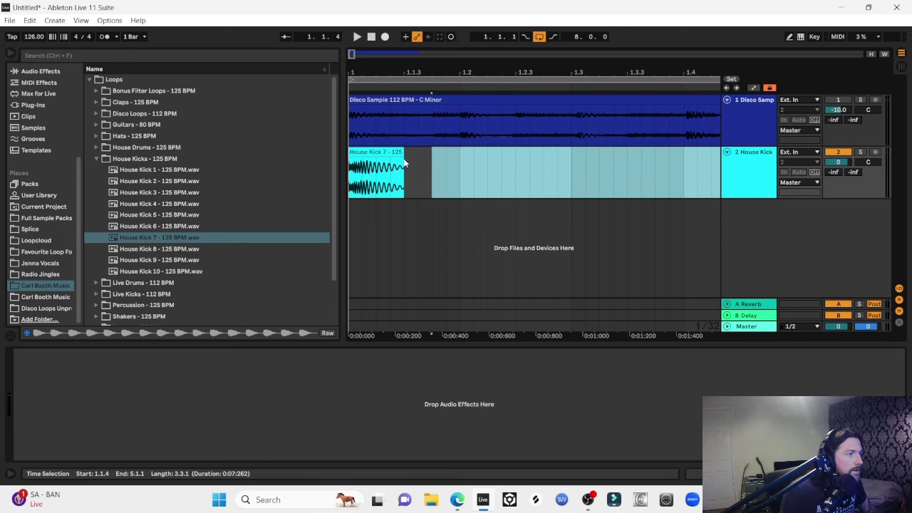
pyautogui.press('Delete')
pyautogui.moveTo(403, 158); pyautogui.dragTo(377, 161)
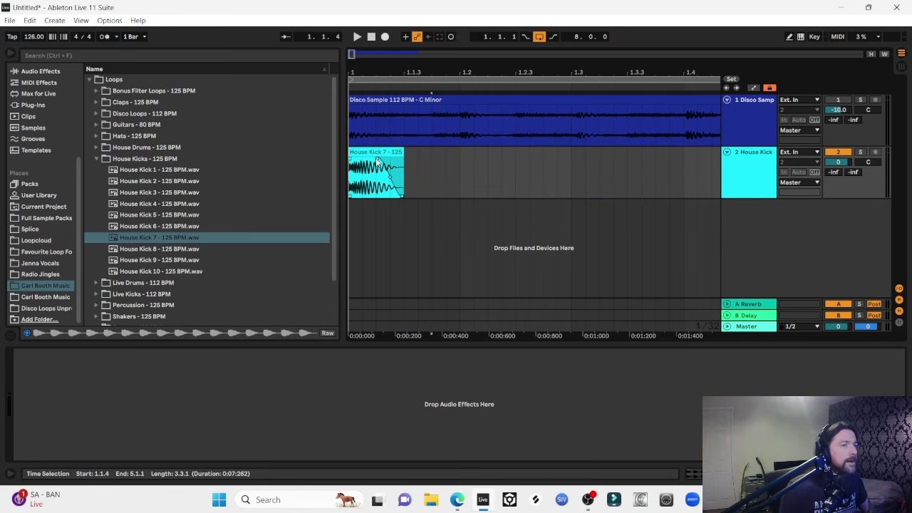
pyautogui.click(371, 153)
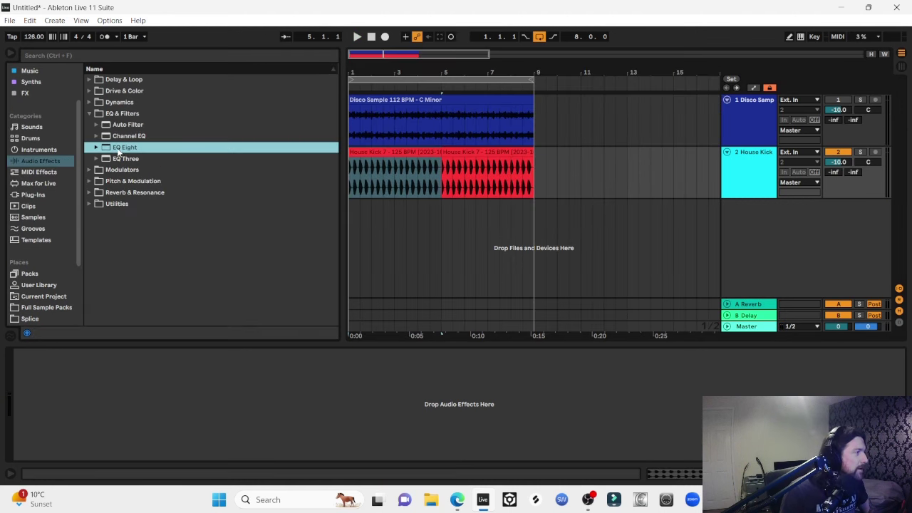
# Add EQ Eight to the House Kick track, cutting below 40 Hz and above 10 kHz, and A/B it.
pyautogui.moveTo(433, 182); pyautogui.dragTo(433, 182)
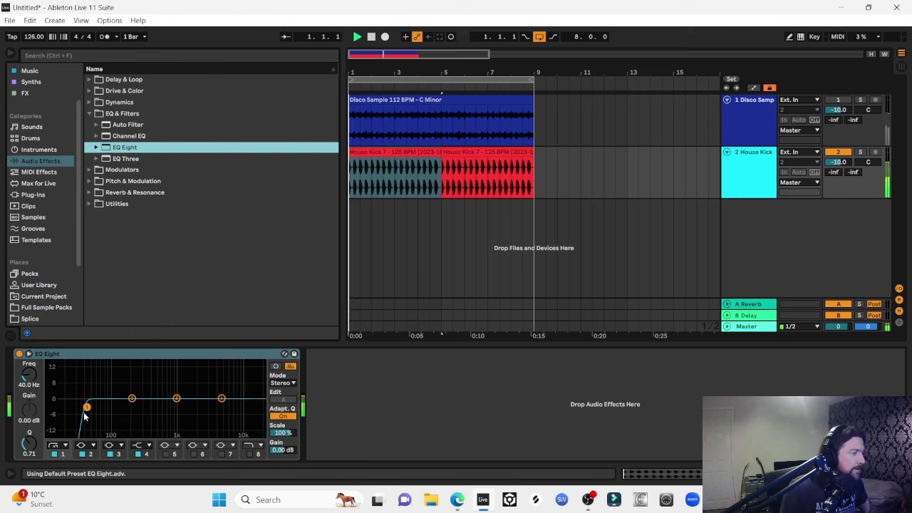
pyautogui.press('space')
pyautogui.click(19, 353)
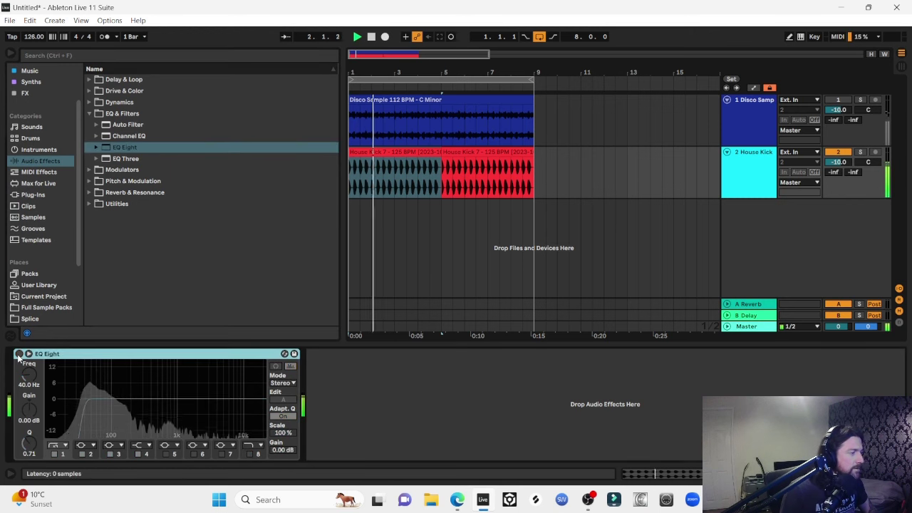
pyautogui.click(19, 354)
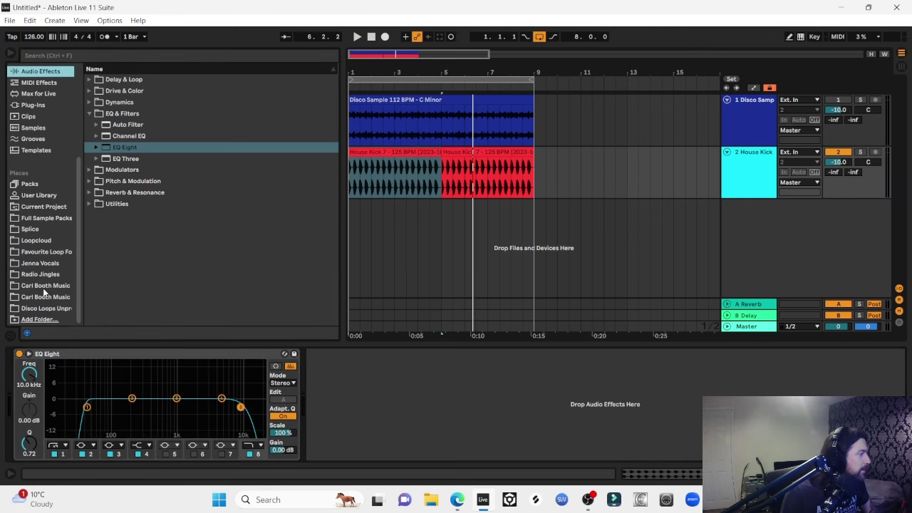
pyautogui.click(44, 285)
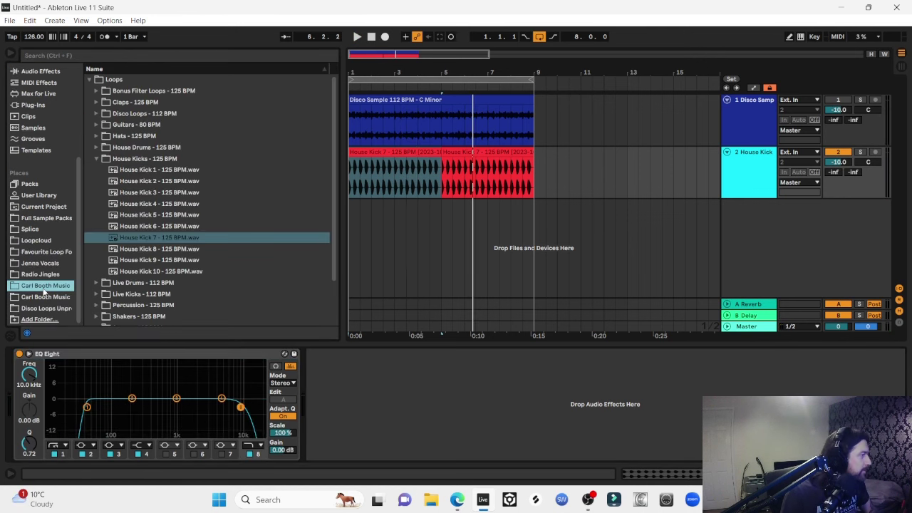
# Audition Clap 1–4 from the Claps folder and set global quantization to 1/2.
pyautogui.click(95, 158)
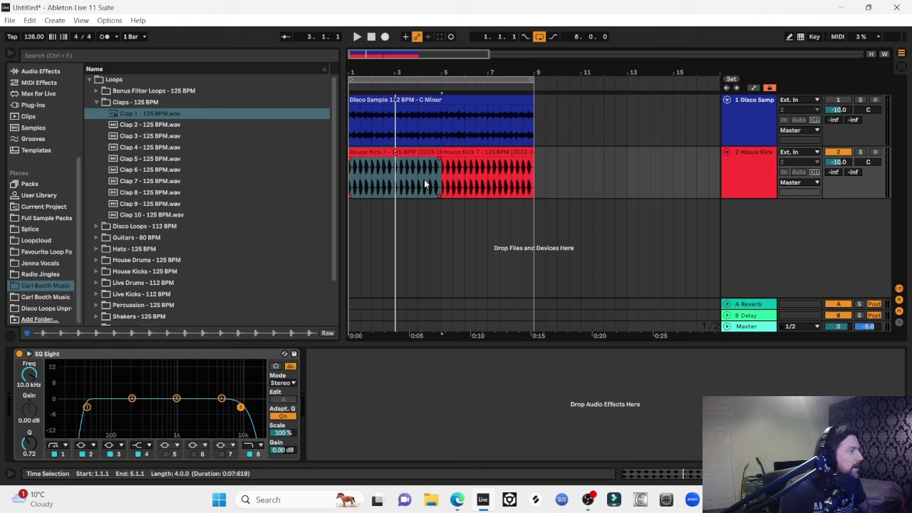
pyautogui.press('space')
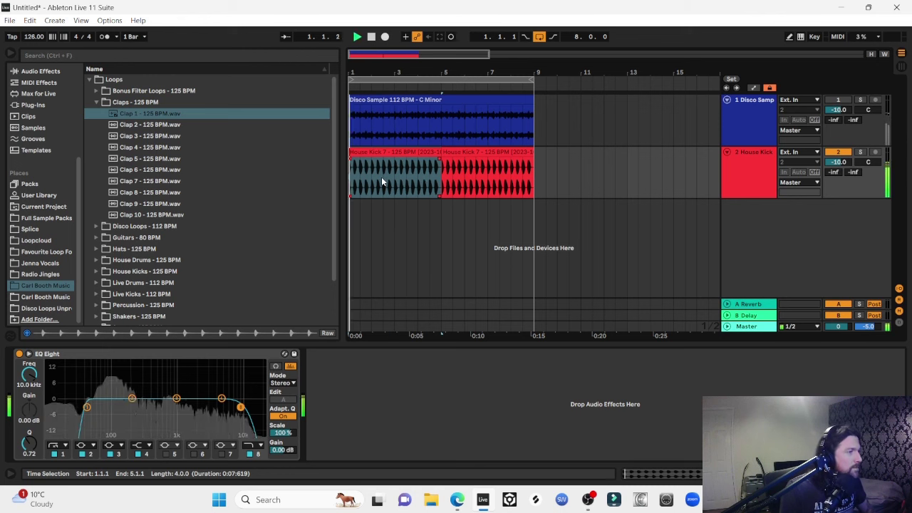
pyautogui.click(160, 115)
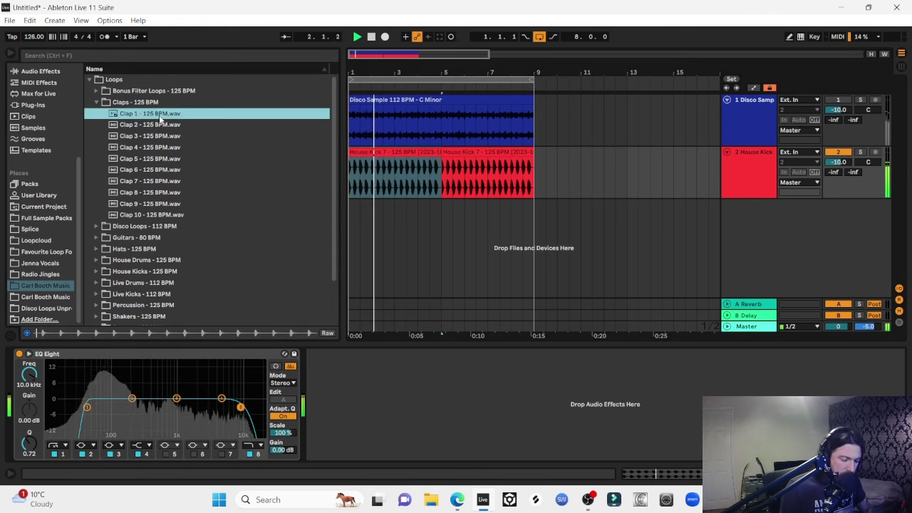
pyautogui.press('Down')
pyautogui.press('Down')
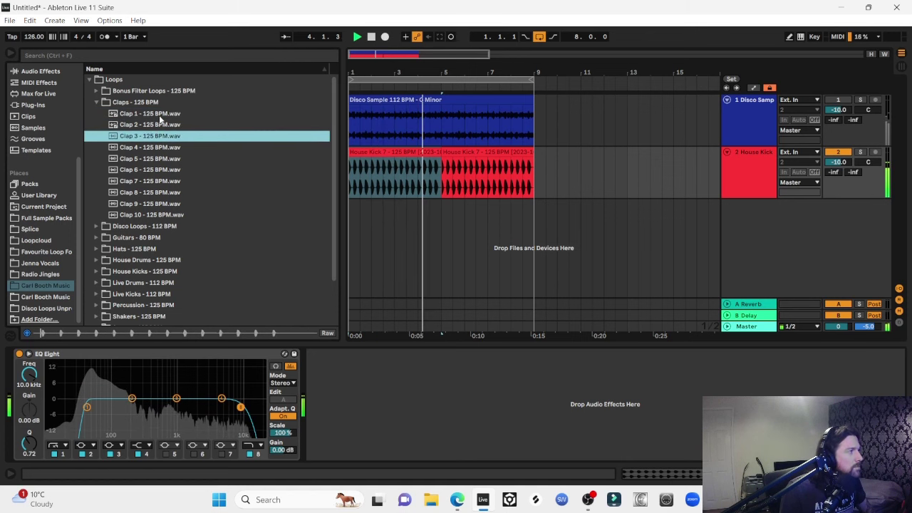
pyautogui.press('Down')
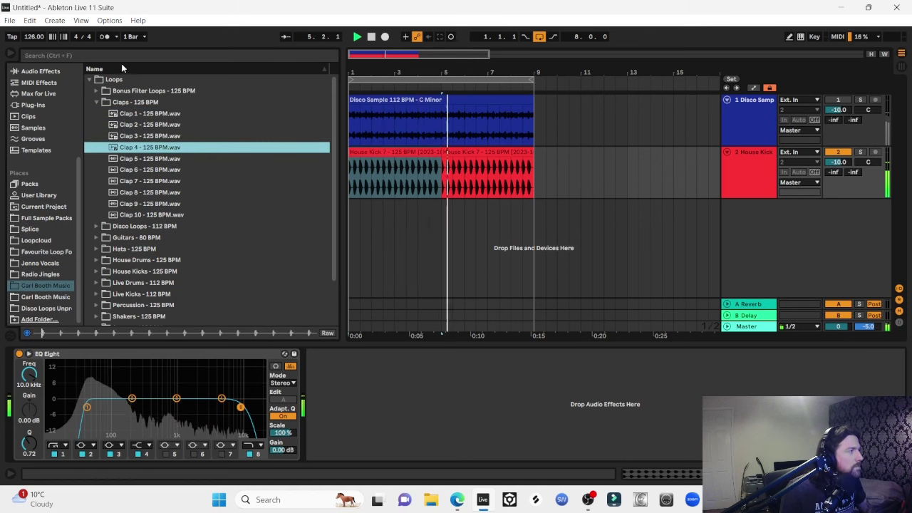
pyautogui.click(131, 36)
pyautogui.click(127, 98)
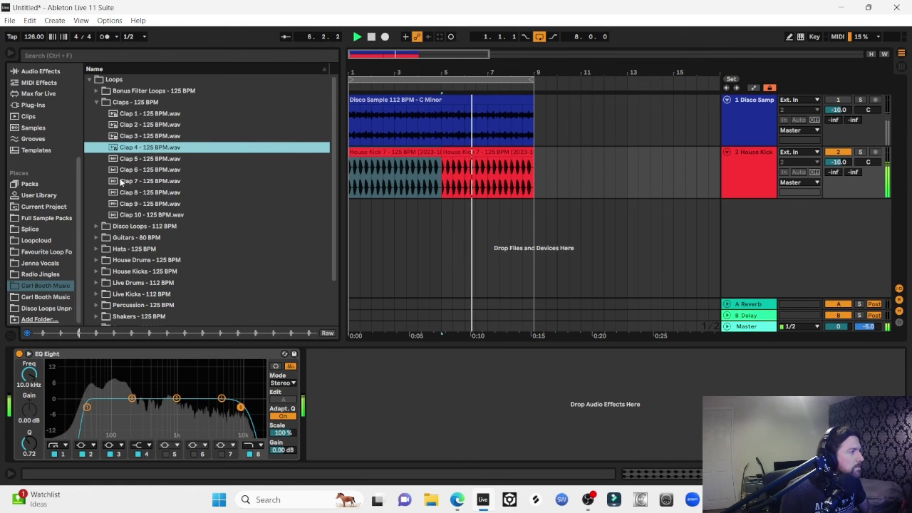
# Preview the later clap loops, then drag Clap 1 - 125 BPM onto a new third track.
pyautogui.click(135, 159)
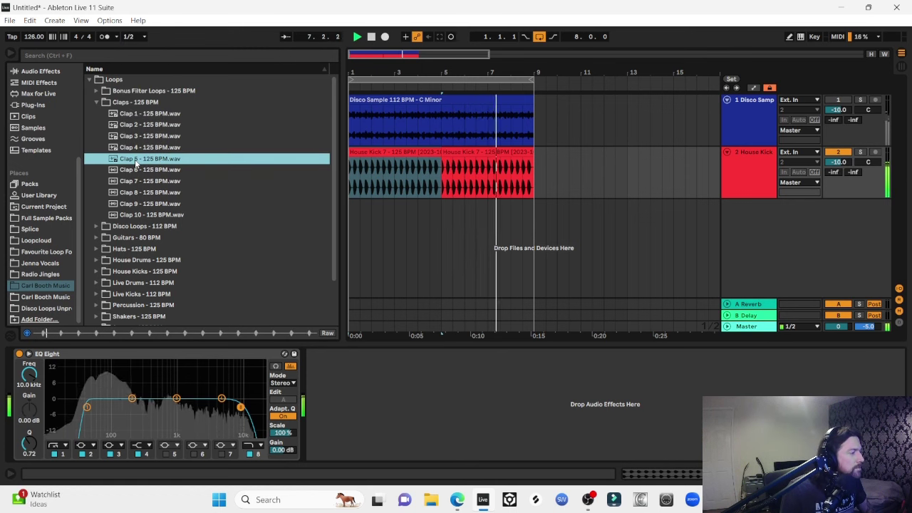
pyautogui.press('Down')
pyautogui.press('Down')
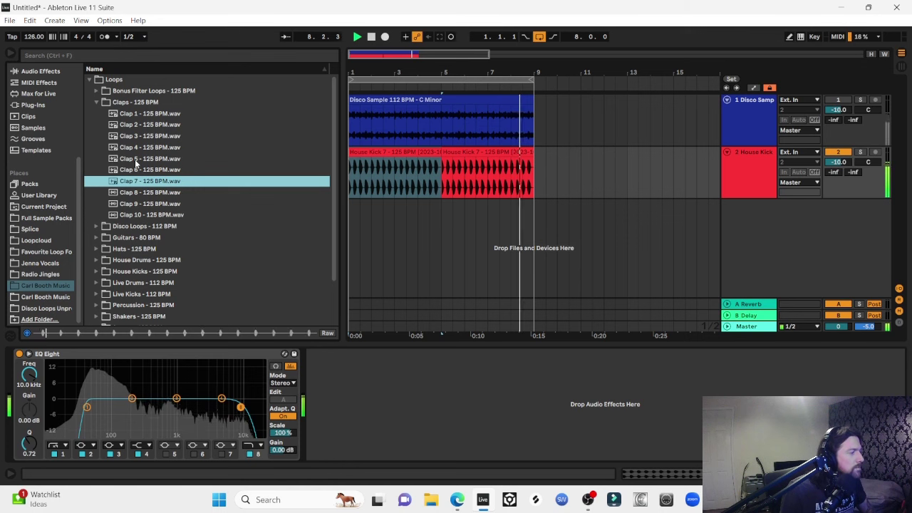
pyautogui.press('Down')
pyautogui.press('Down')
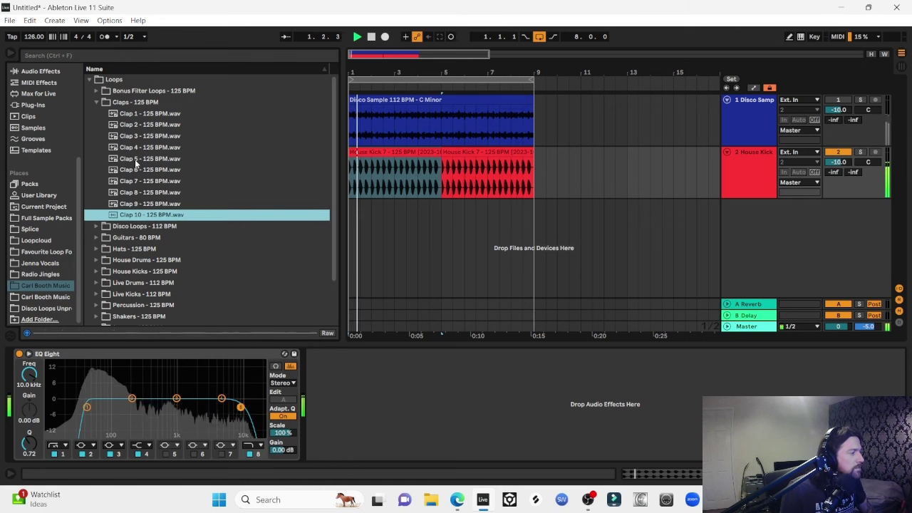
pyautogui.press('Down')
pyautogui.moveTo(149, 113); pyautogui.dragTo(351, 222)
pyautogui.press('space')
# Nudge the clap track to -17 dB and raise EQ Eight's low cut to 261 Hz.
pyautogui.moveTo(838, 214); pyautogui.dragTo(841, 216)
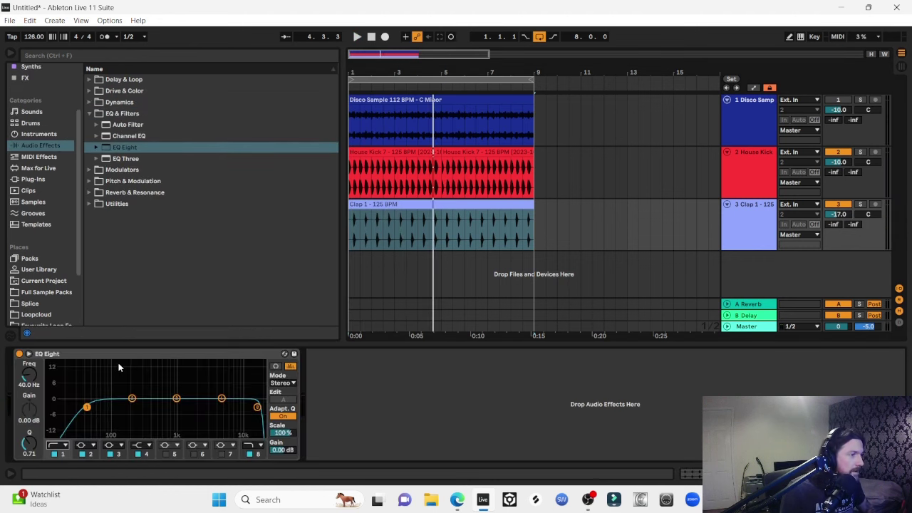
pyautogui.press('space')
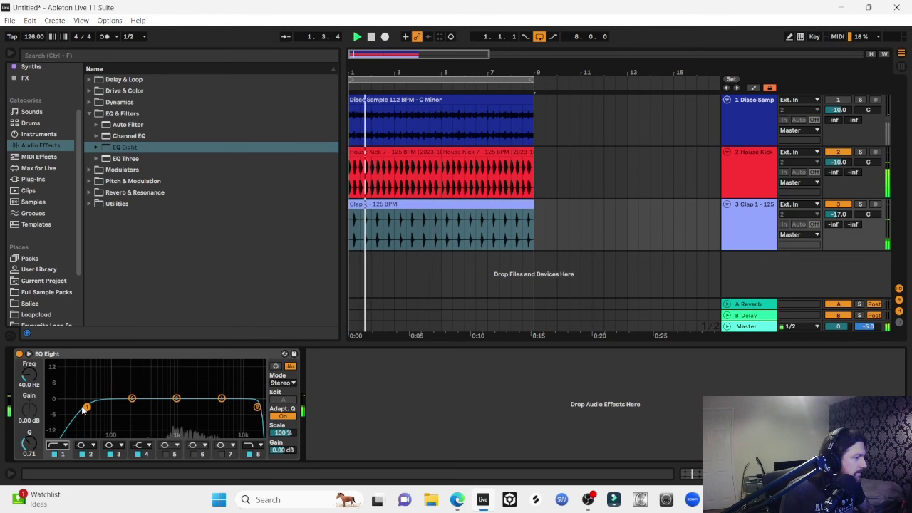
pyautogui.moveTo(87, 407); pyautogui.dragTo(139, 407)
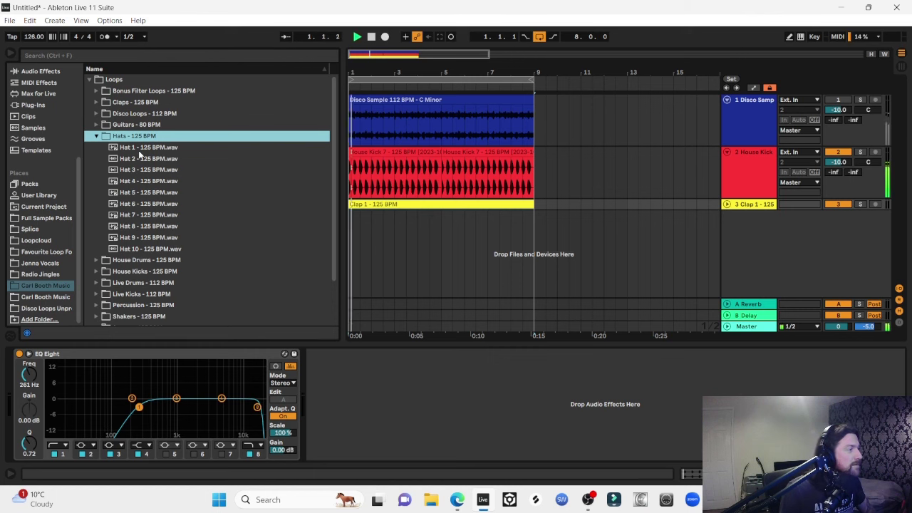
# Add the Hat 1 loop on a new track at -18 dB and fold it.
pyautogui.click(143, 147)
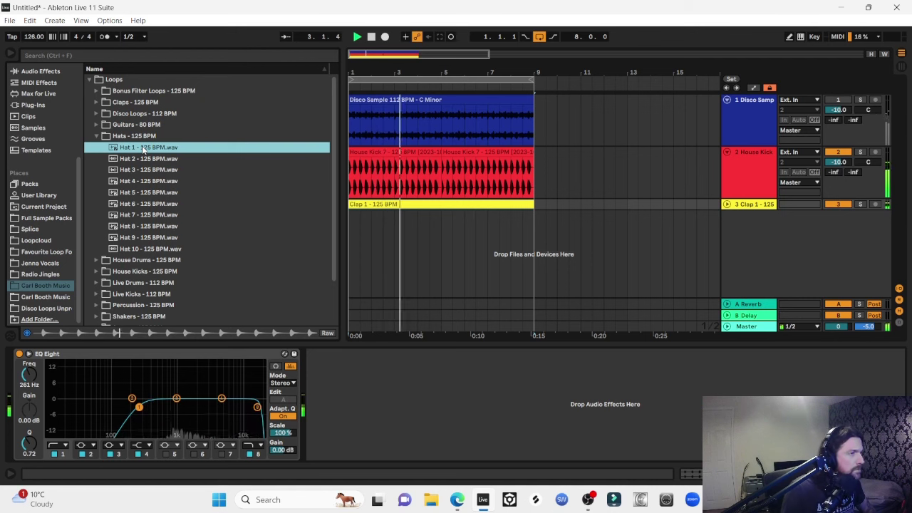
pyautogui.moveTo(142, 147); pyautogui.dragTo(353, 232)
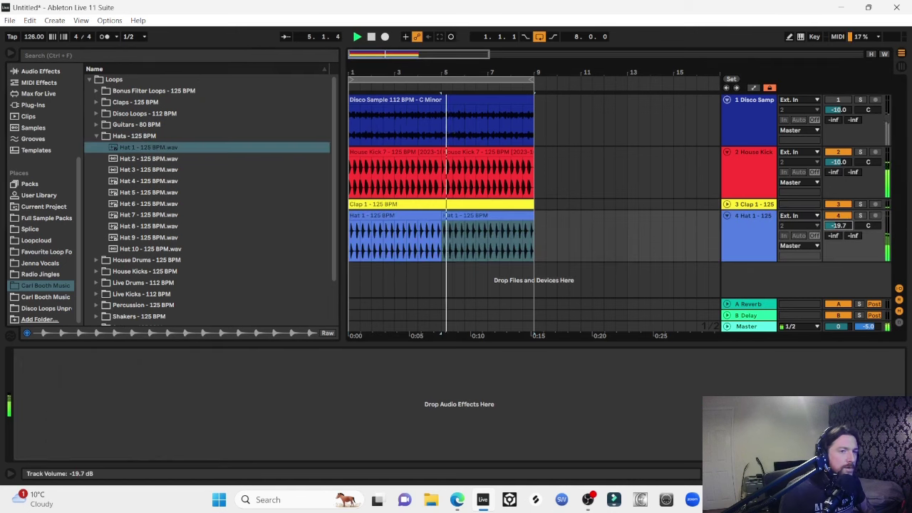
pyautogui.moveTo(840, 225); pyautogui.dragTo(839, 222)
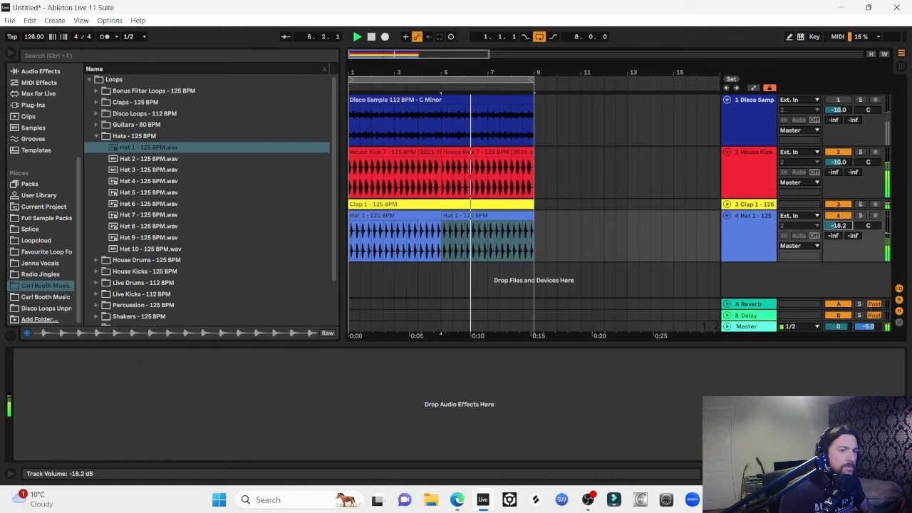
pyautogui.press('space')
pyautogui.click(740, 213)
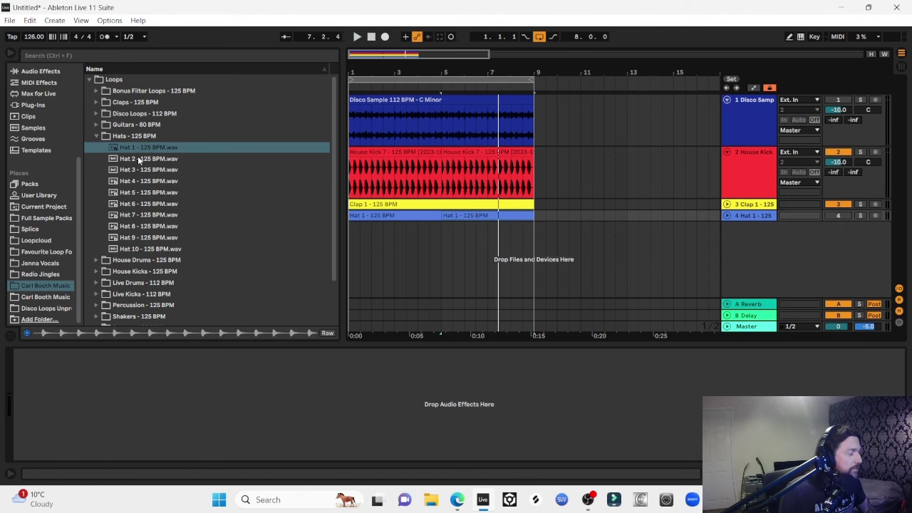
# Audition the Hat 2–9 loops, loading Hat 3 onto a new track.
pyautogui.click(137, 157)
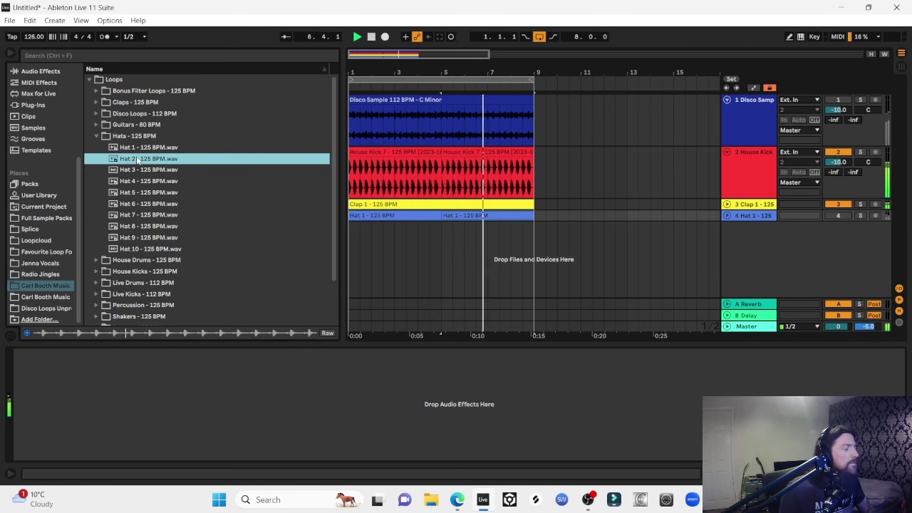
pyautogui.press('Down')
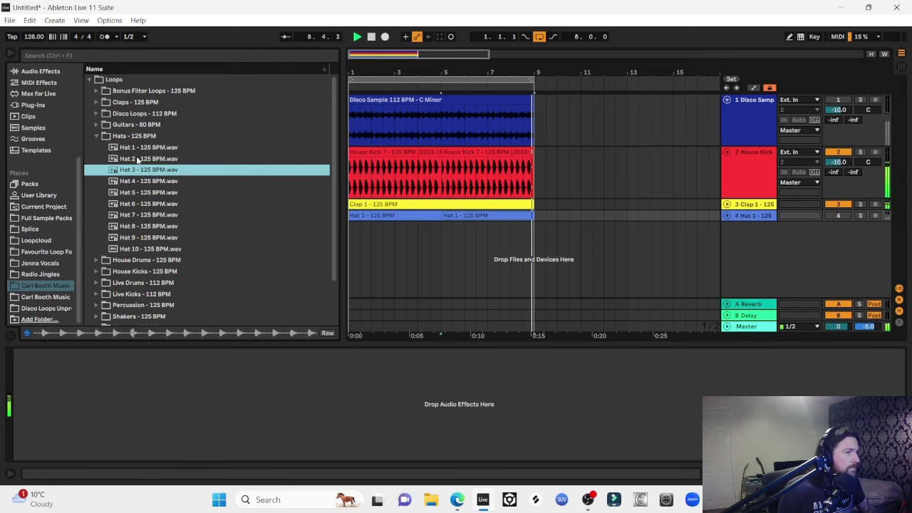
pyautogui.press('Return')
pyautogui.click(147, 183)
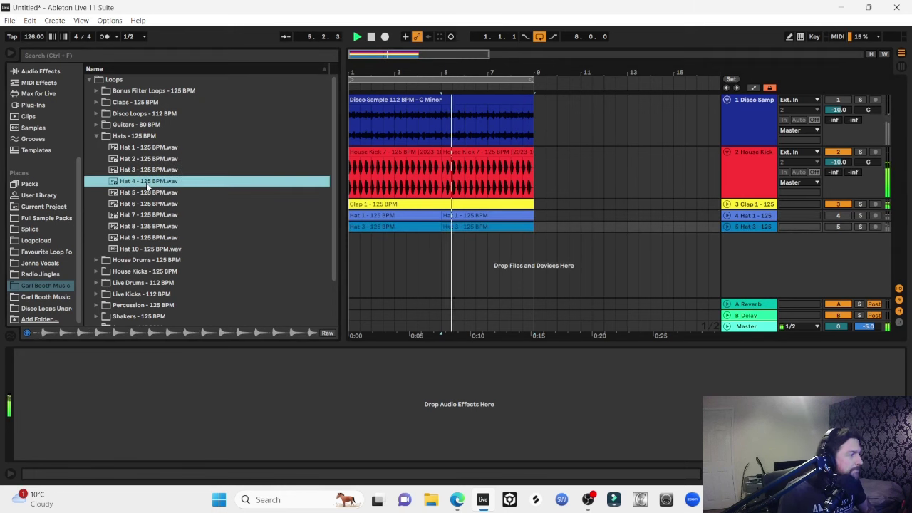
pyautogui.press('Down')
pyautogui.press('Down')
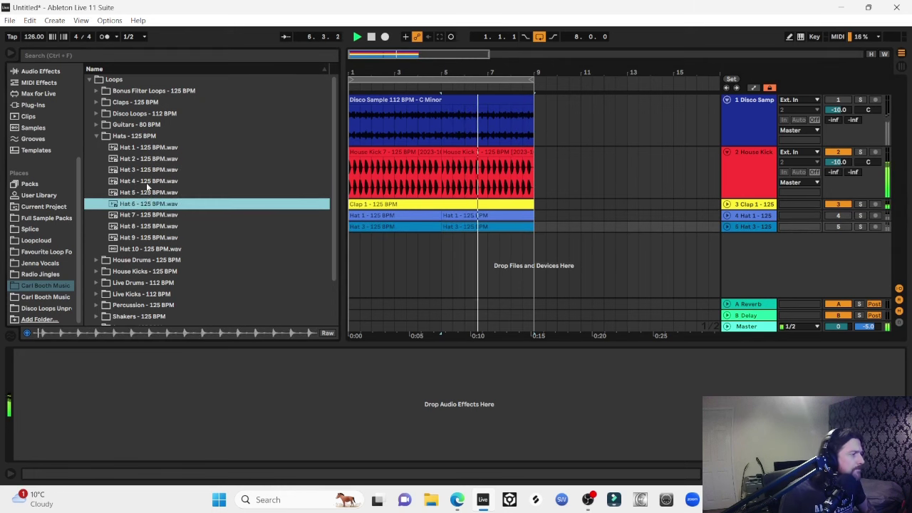
pyautogui.press('Down')
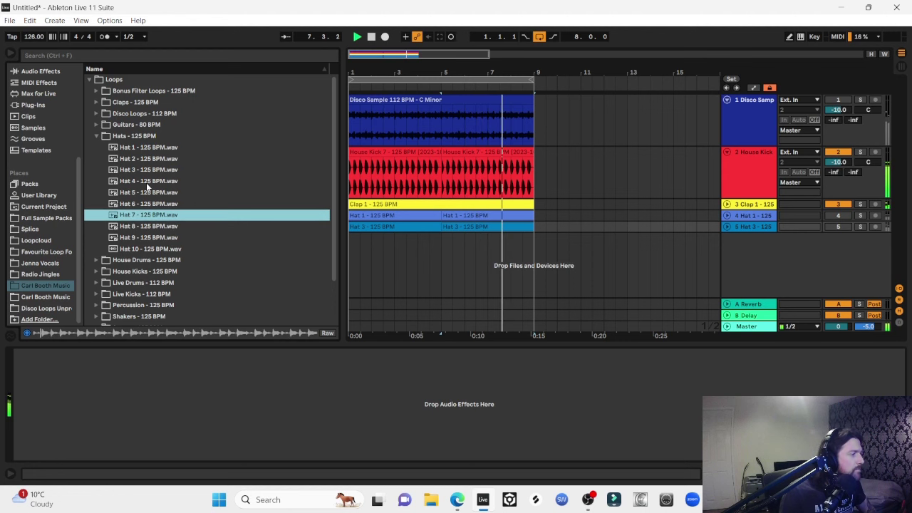
pyautogui.press('Down')
pyautogui.press('Down')
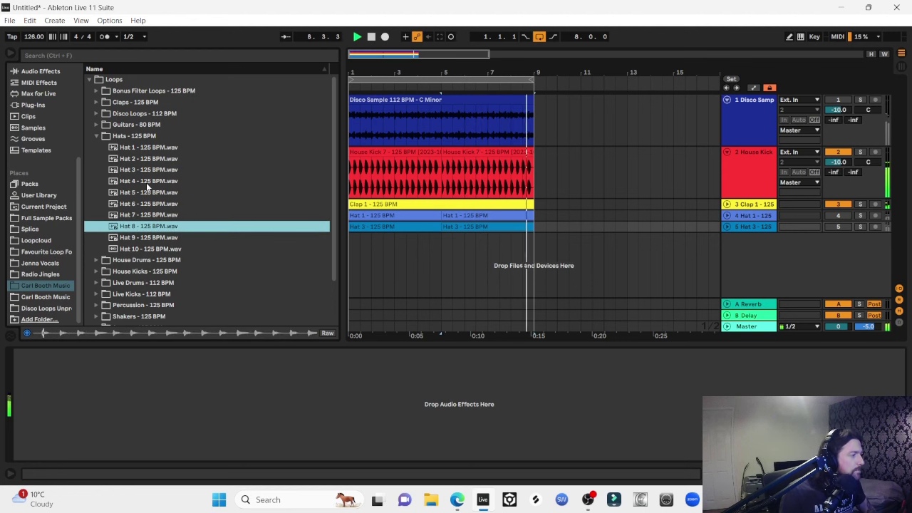
pyautogui.press('Down')
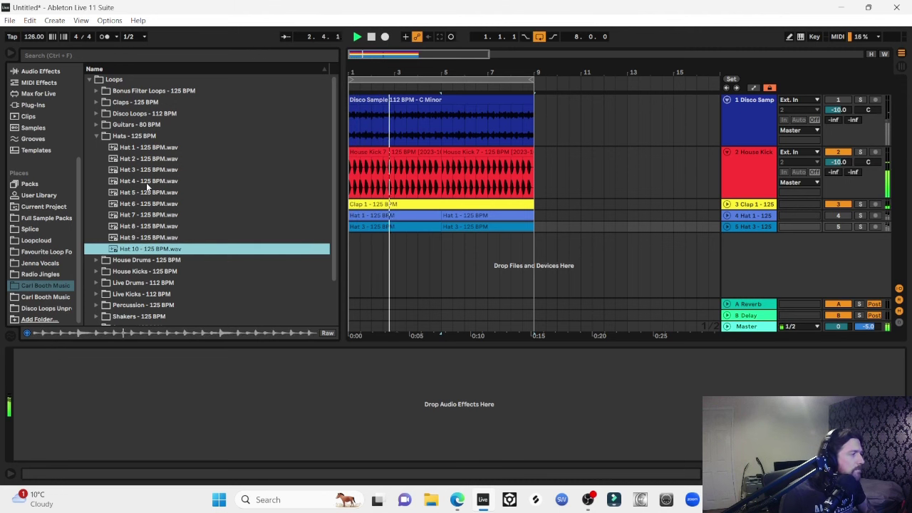
# Unfold and select the Hat 3 track, bringing it to -16.9 dB during playback.
pyautogui.click(837, 228)
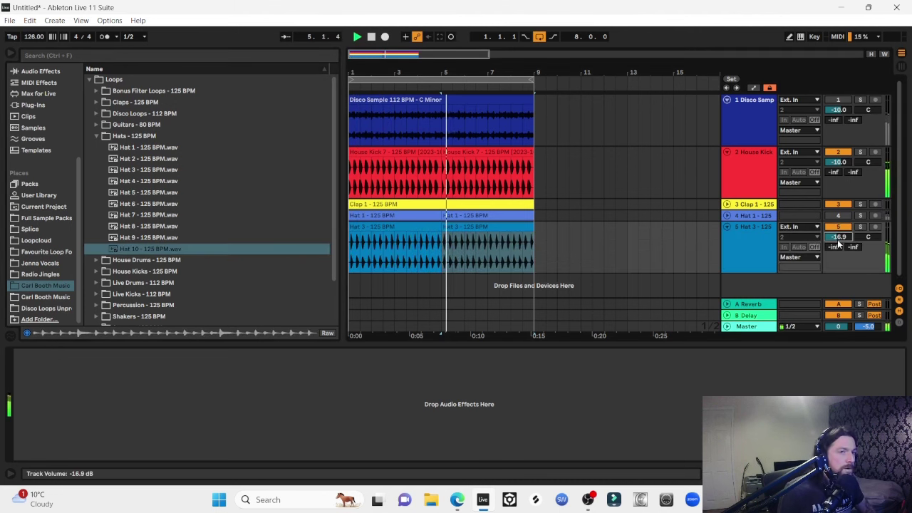
pyautogui.click(753, 235)
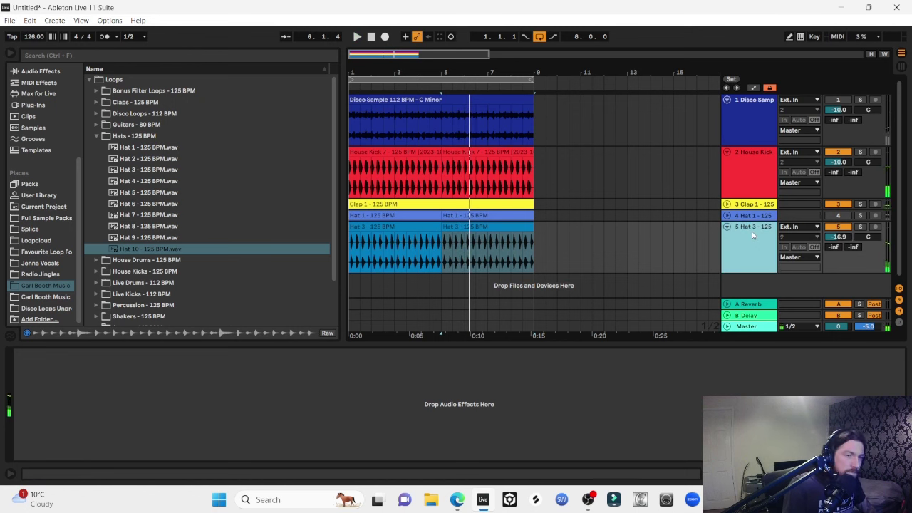
pyautogui.click(826, 234)
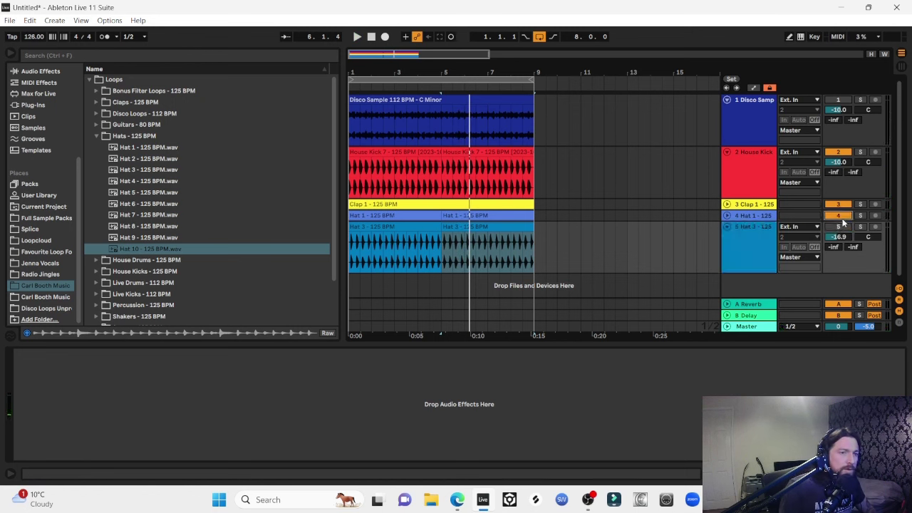
pyautogui.press('space')
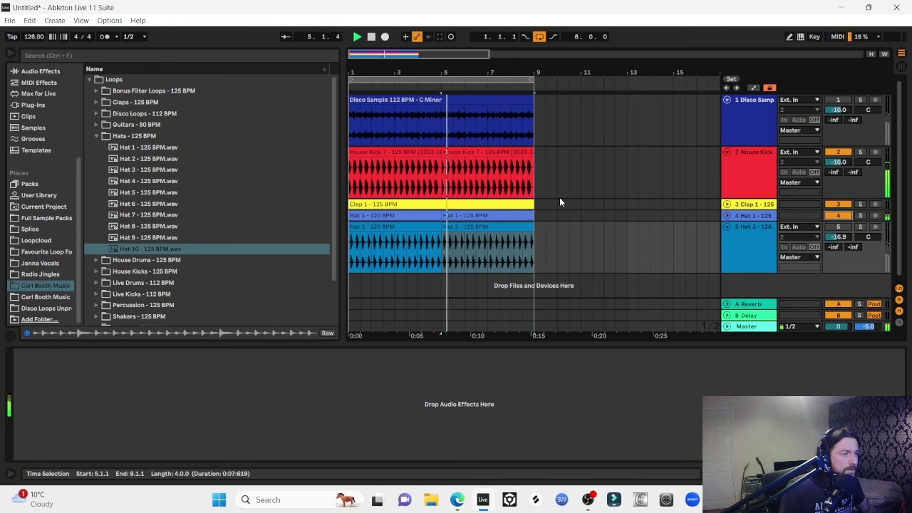
pyautogui.click(755, 240)
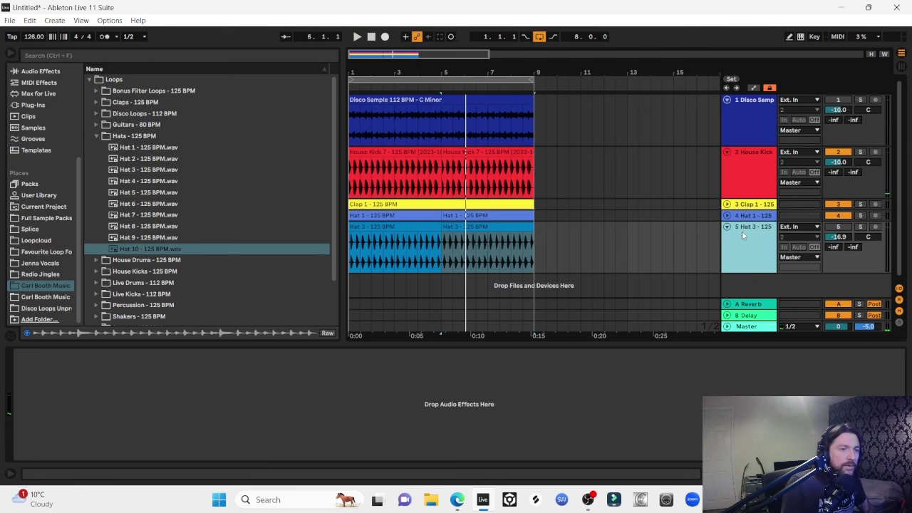
# Delete the Hat 3 track, fold House Kick, and open the Shakers folder.
pyautogui.press('Delete')
pyautogui.click(727, 152)
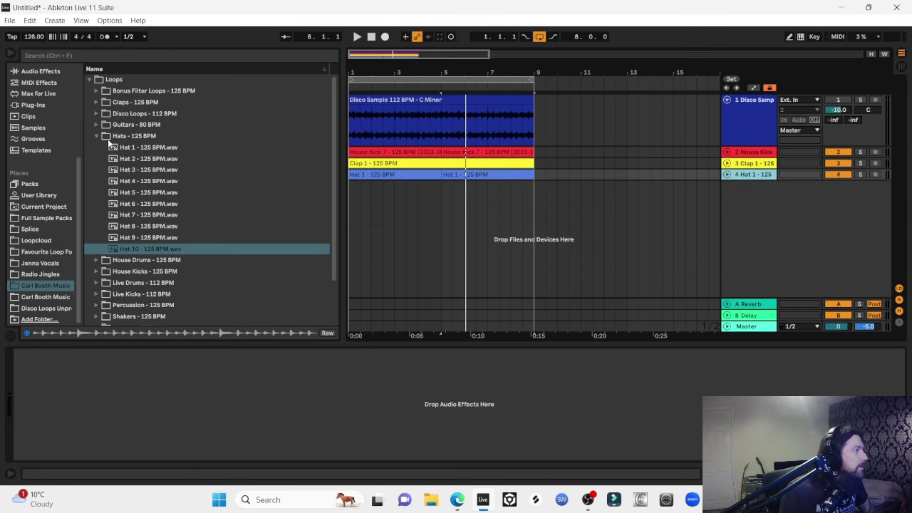
pyautogui.click(101, 136)
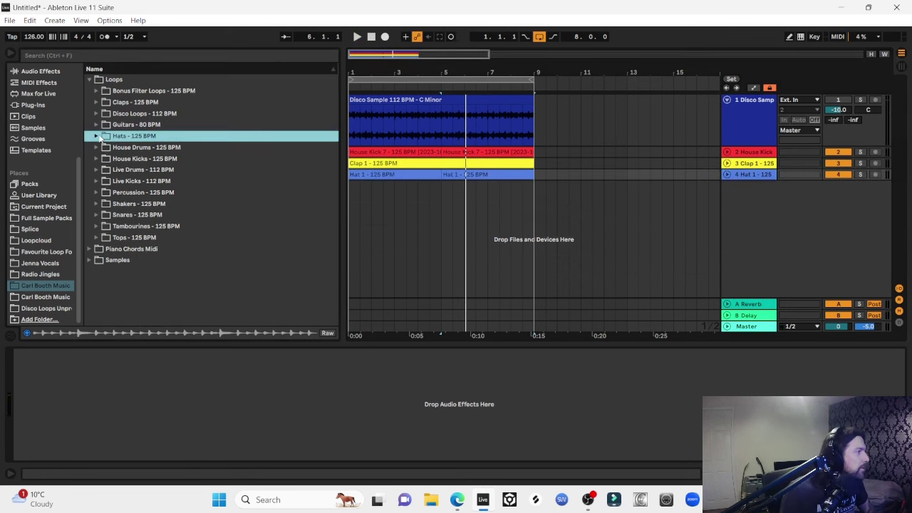
pyautogui.click(97, 204)
pyautogui.press('space')
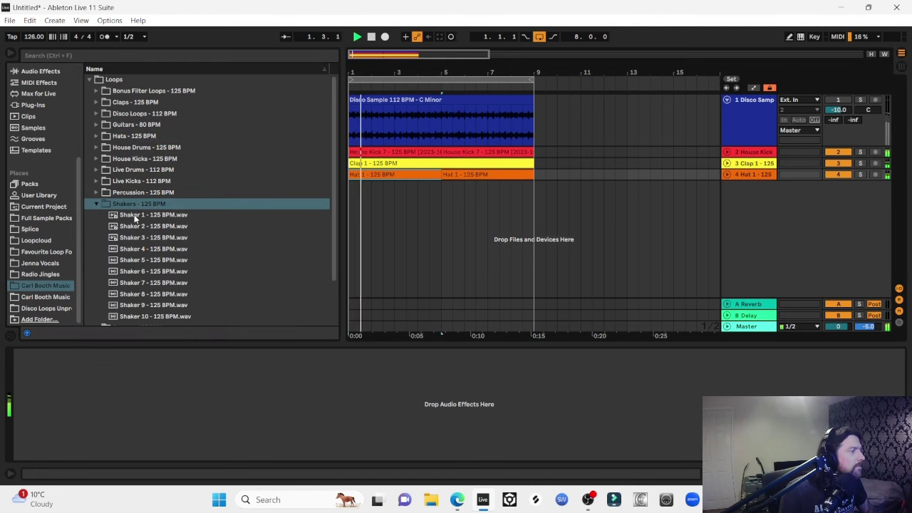
# Audition the shaker loops from Shaker 1 through to Shaker 10.
pyautogui.click(136, 216)
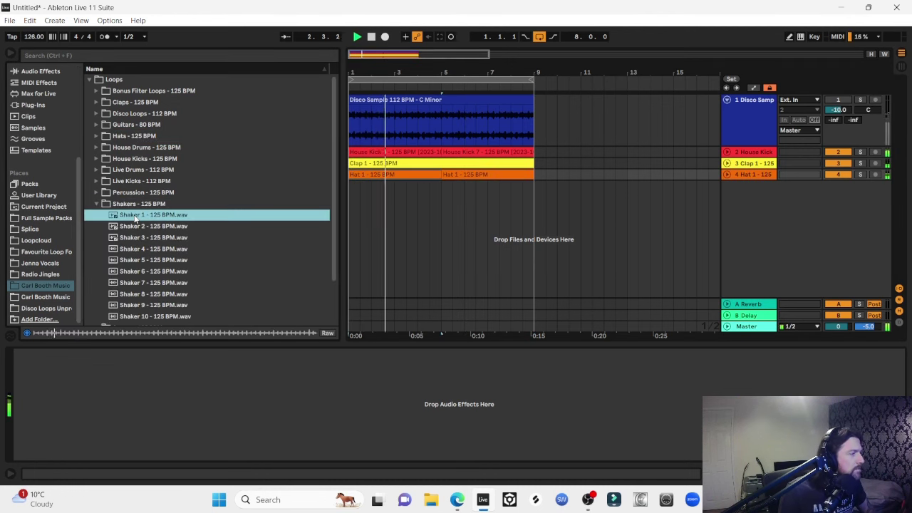
pyautogui.press('Down')
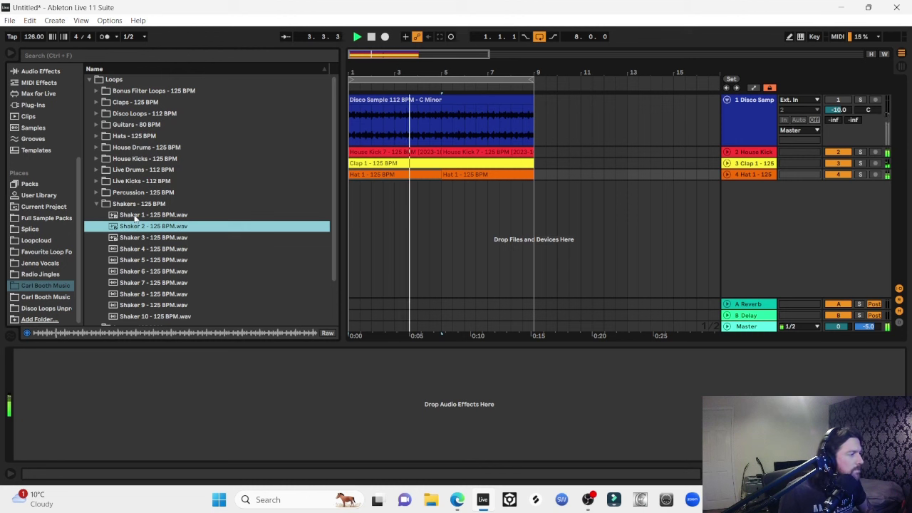
pyautogui.press('Down')
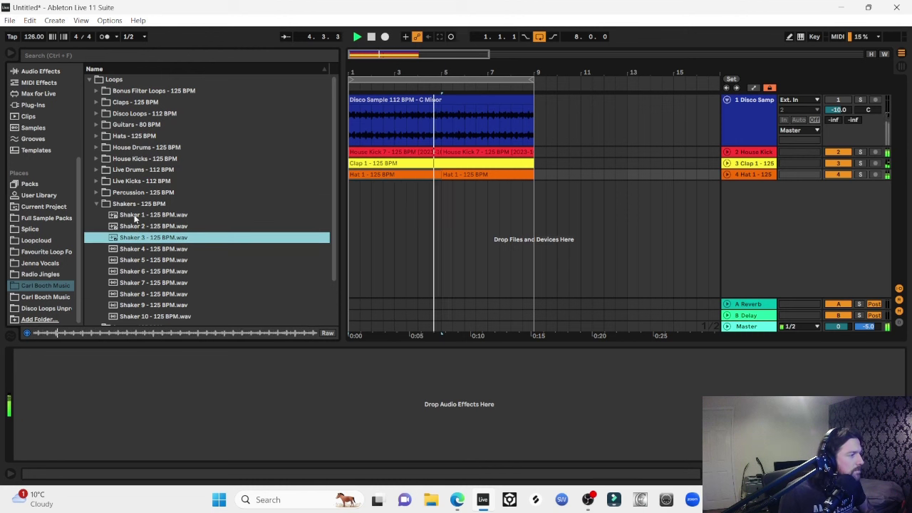
pyautogui.press('Down')
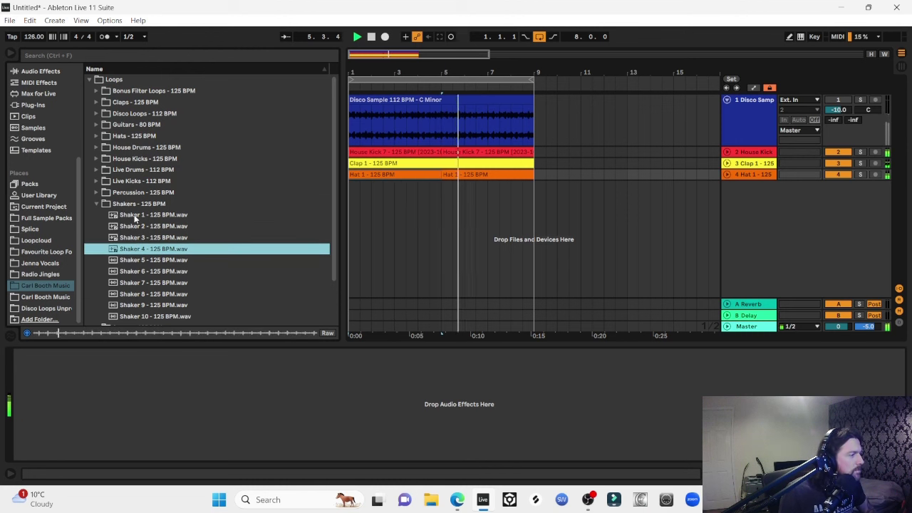
pyautogui.press('Down')
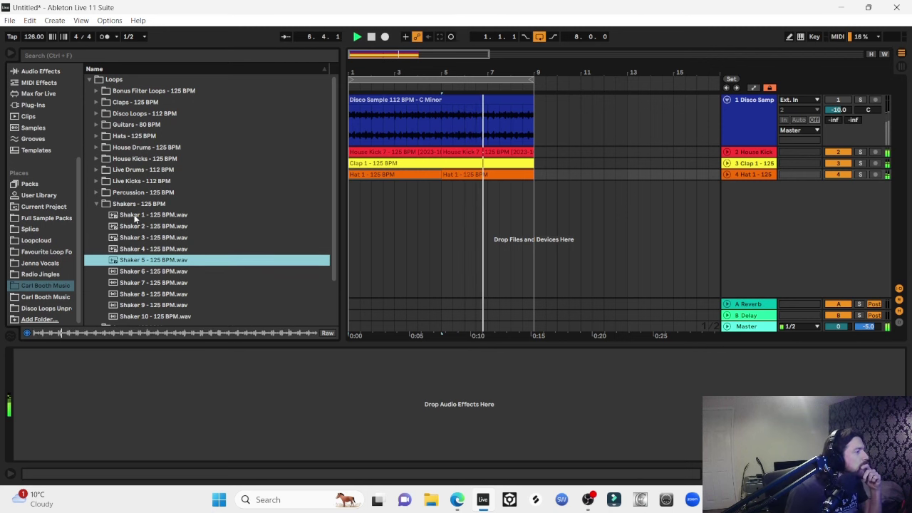
pyautogui.press('Down')
pyautogui.press('Down')
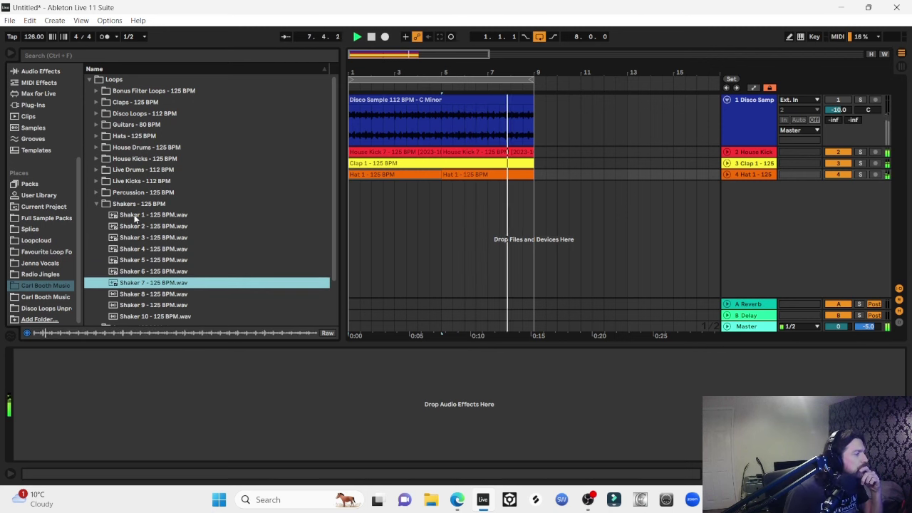
pyautogui.press('Down')
pyautogui.press('Down')
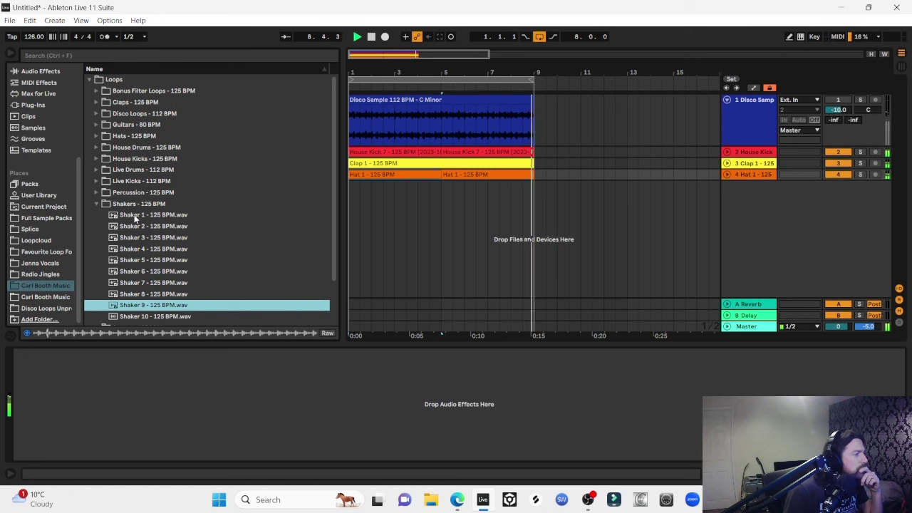
pyautogui.press('Down')
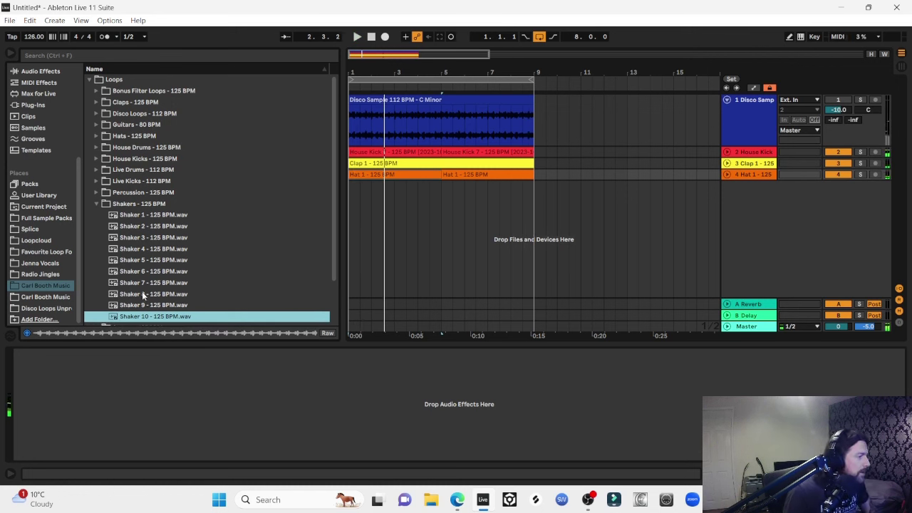
# Add Shaker 10 as a new track at -18.4 dB with LFOTool loaded.
pyautogui.doubleClick(133, 319)
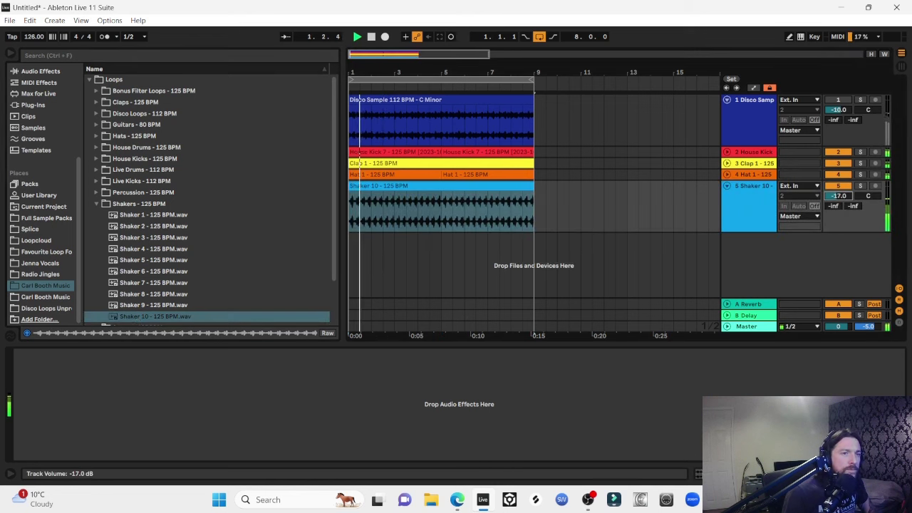
pyautogui.moveTo(839, 195); pyautogui.dragTo(843, 193)
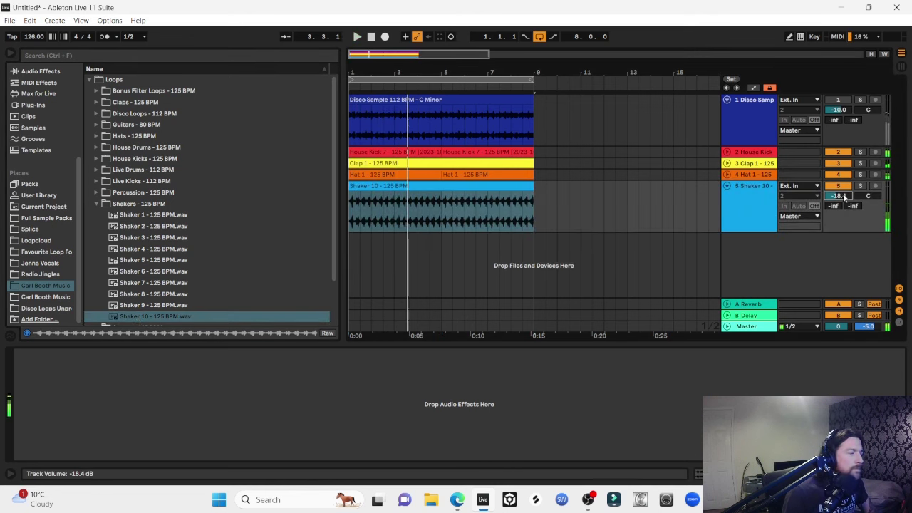
pyautogui.click(28, 105)
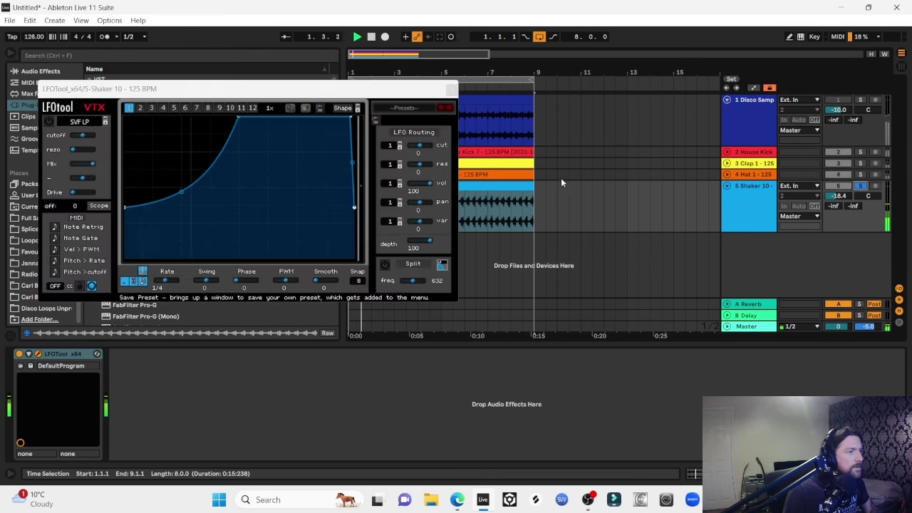
pyautogui.click(451, 89)
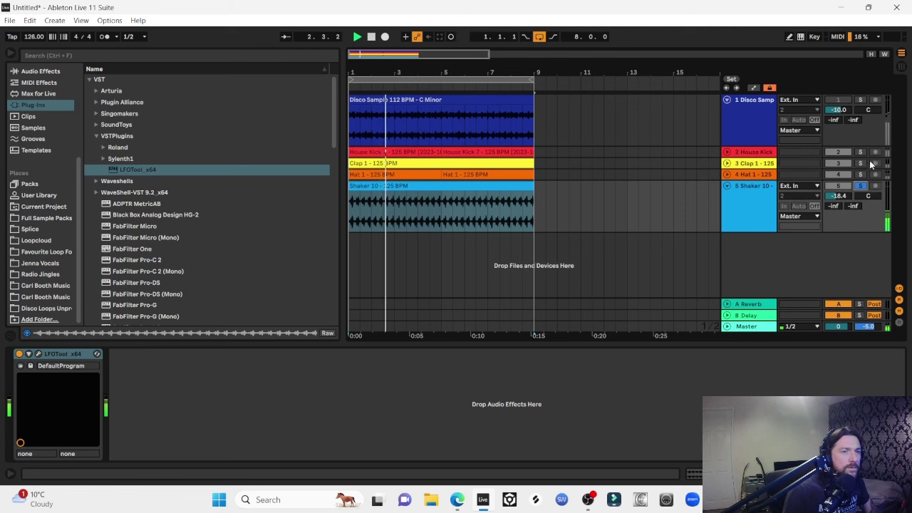
# Solo the clap, set Hat 1 volume to -16.0 dB, then clear the solos.
pyautogui.click(860, 164)
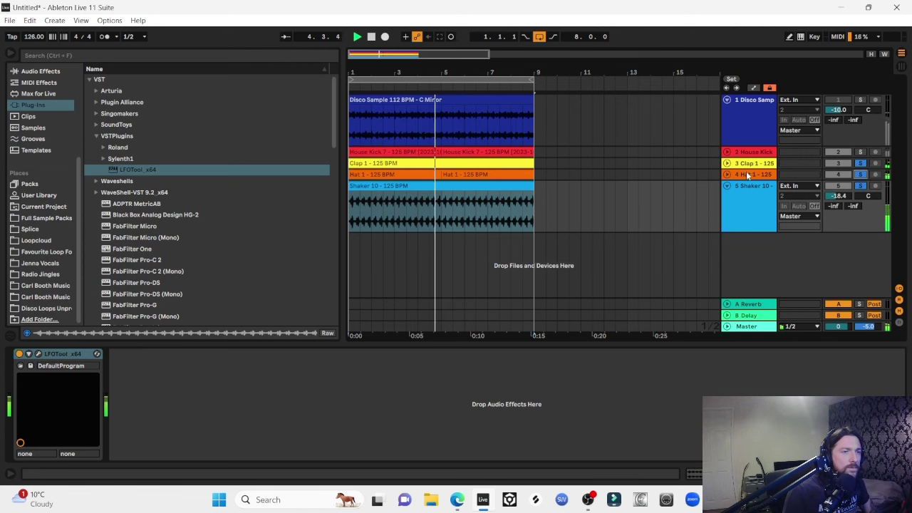
pyautogui.click(844, 183)
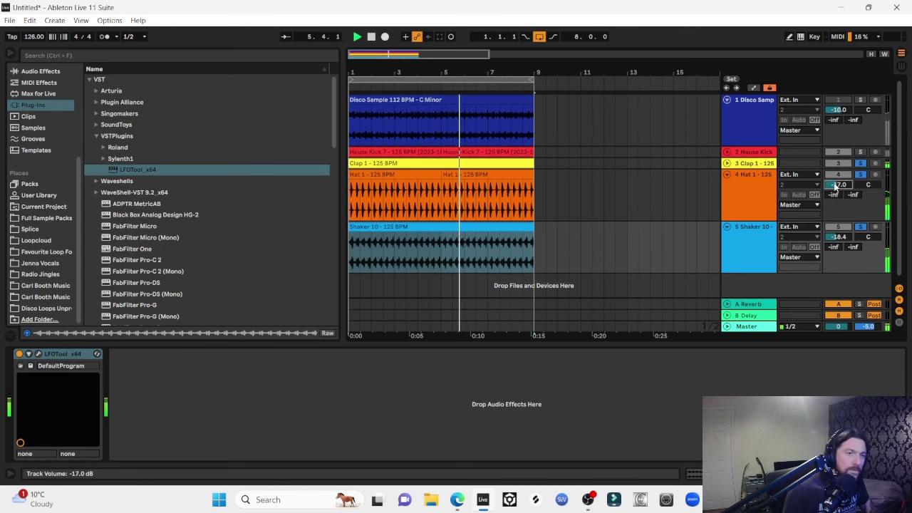
pyautogui.scroll(1, 836, 186)
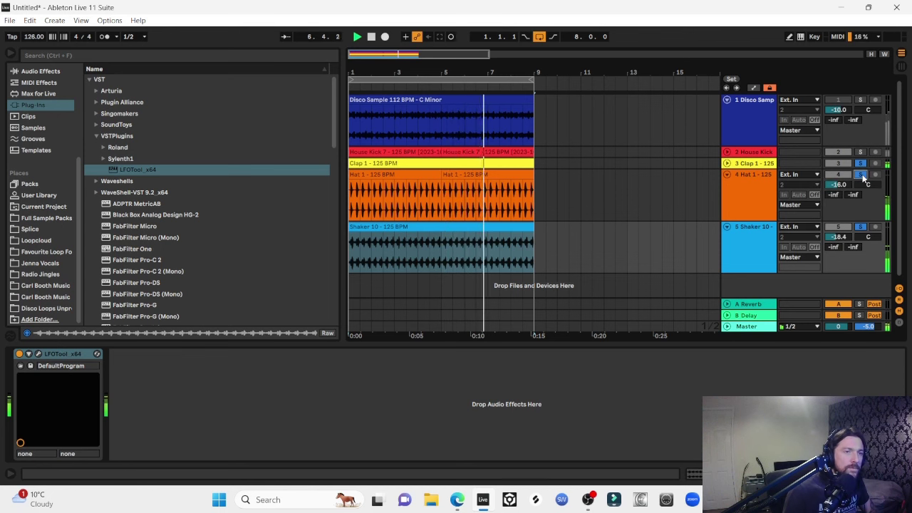
pyautogui.click(861, 175)
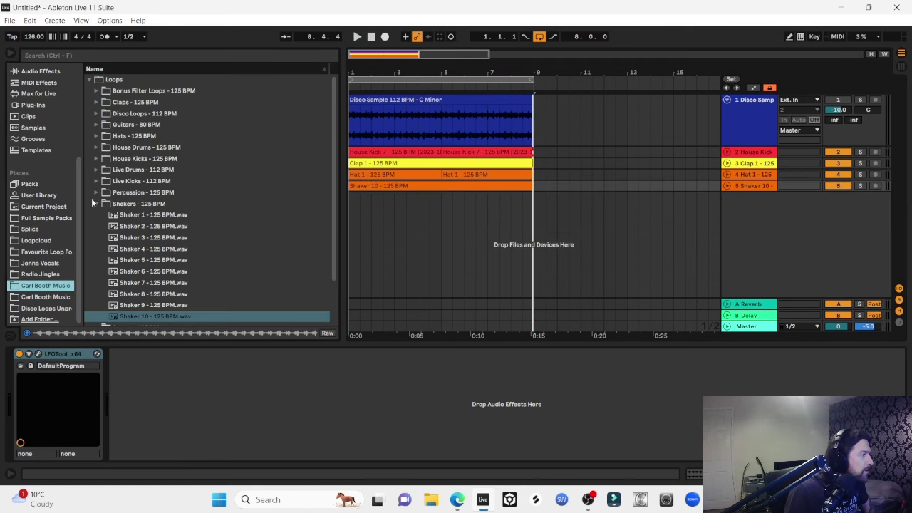
pyautogui.click(96, 203)
pyautogui.click(134, 237)
# Audition Top Loops 1–4 and place Top Loop 4 on a new track.
pyautogui.press('space')
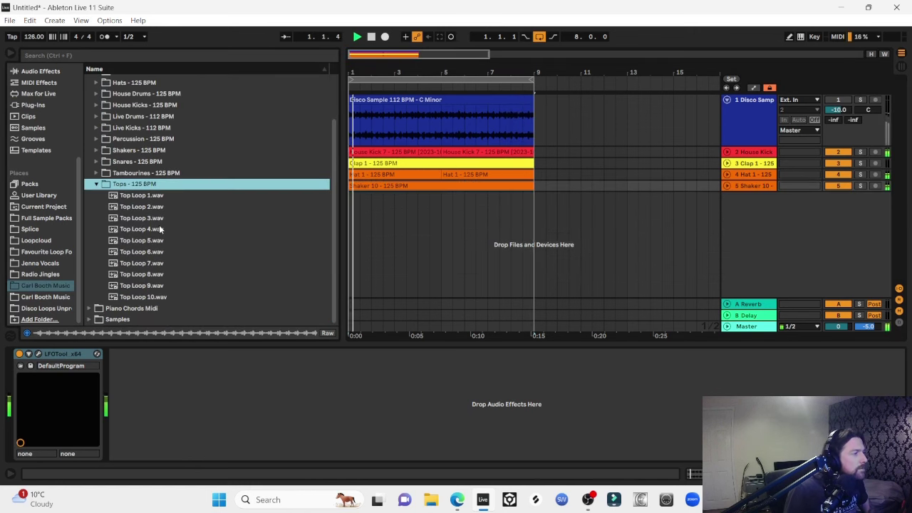
pyautogui.click(143, 194)
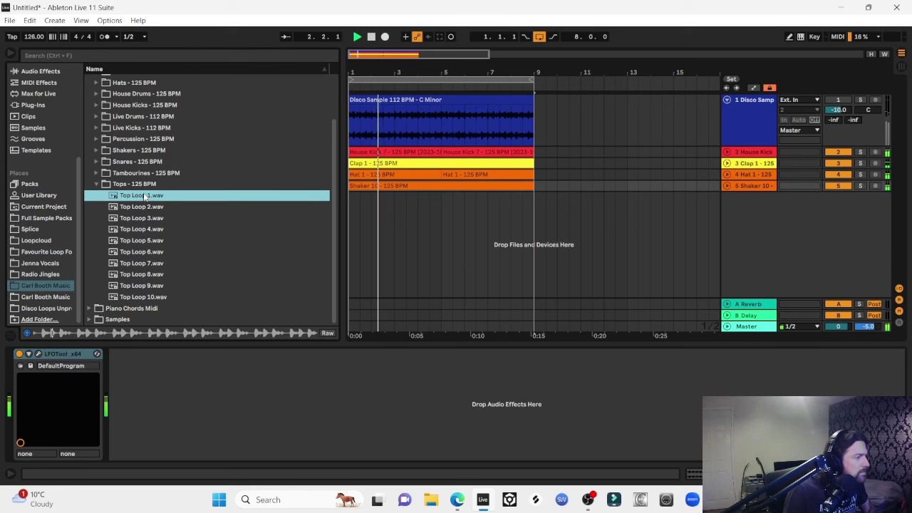
pyautogui.press('Down')
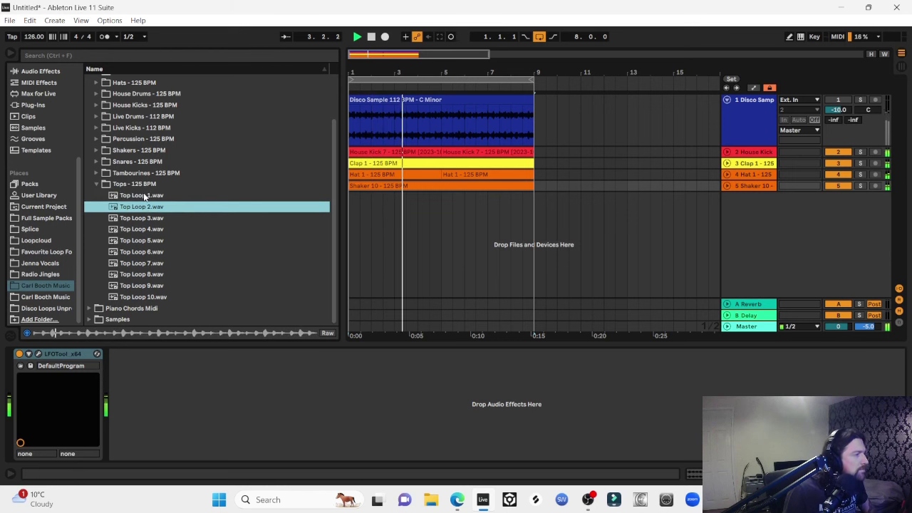
pyautogui.press('Down')
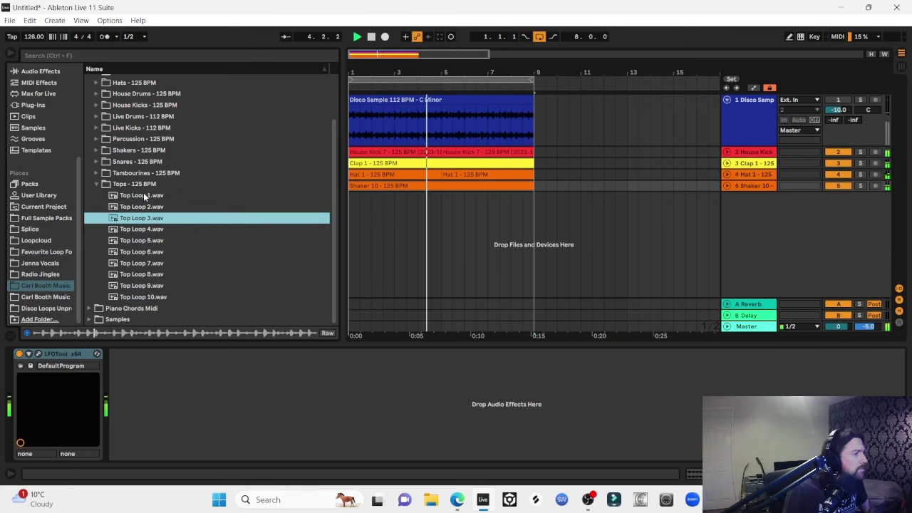
pyautogui.press('Down')
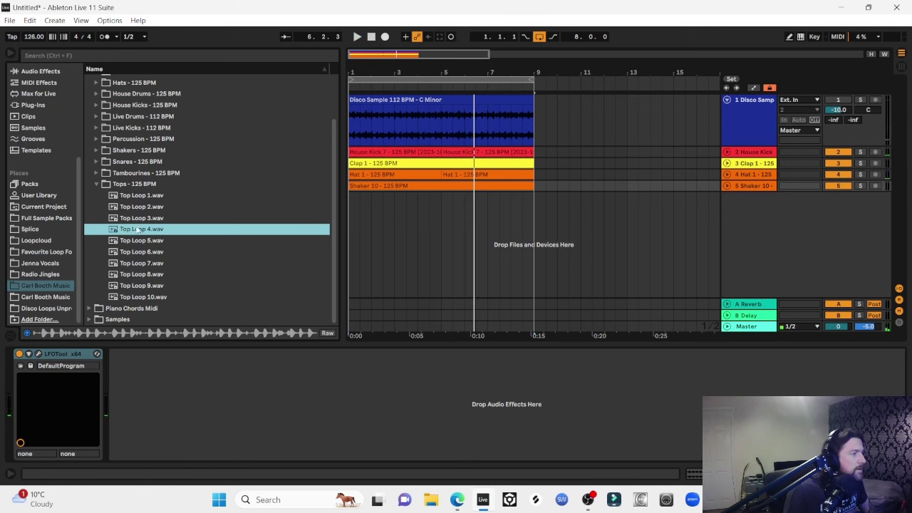
pyautogui.moveTo(125, 230); pyautogui.dragTo(399, 214)
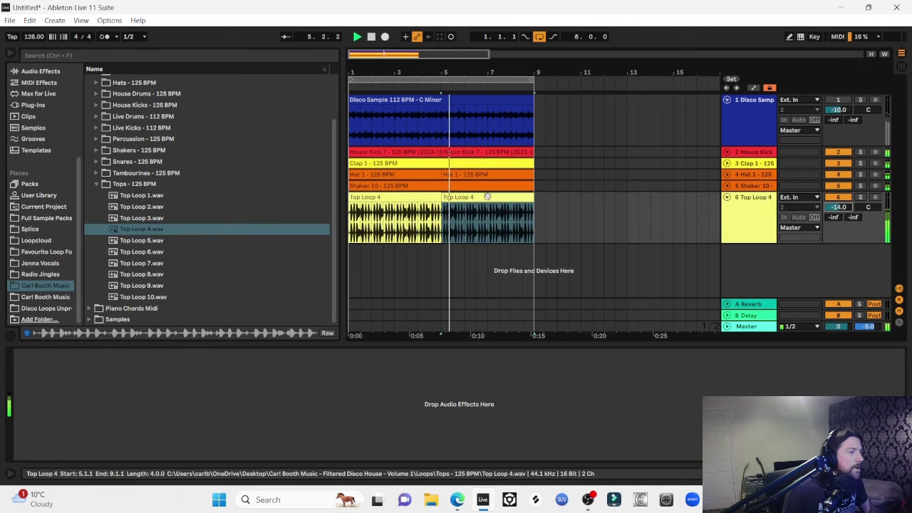
# Repeat Top Loop 4's opening slice with Ctrl+D, set the track to -17.0 dB, and fold it.
pyautogui.click(363, 229)
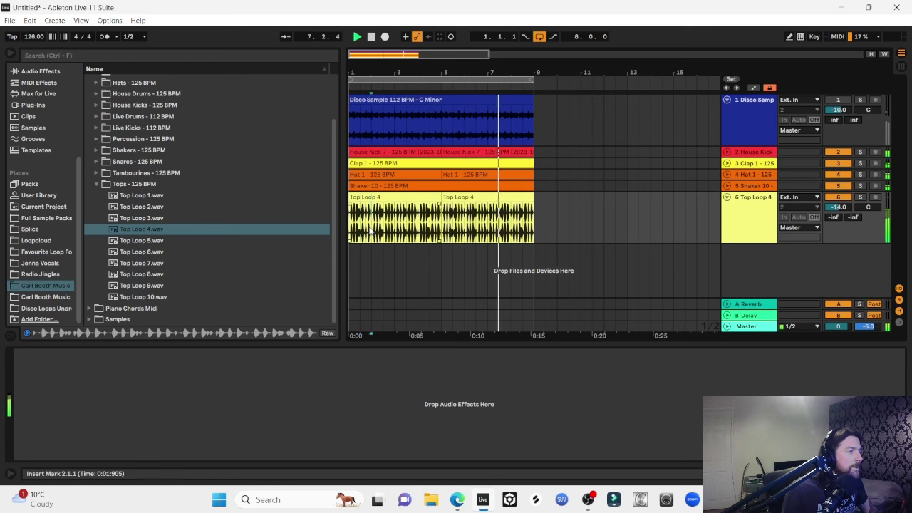
pyautogui.moveTo(370, 230); pyautogui.dragTo(335, 223)
pyautogui.hotkey('ctrl', 'd')
pyautogui.hotkey('ctrl', 'd')
pyautogui.hotkey('ctrl', 'd')
pyautogui.hotkey('ctrl', 'd')
pyautogui.hotkey('ctrl', 'd')
pyautogui.hotkey('ctrl', 'd')
pyautogui.hotkey('ctrl', 'd')
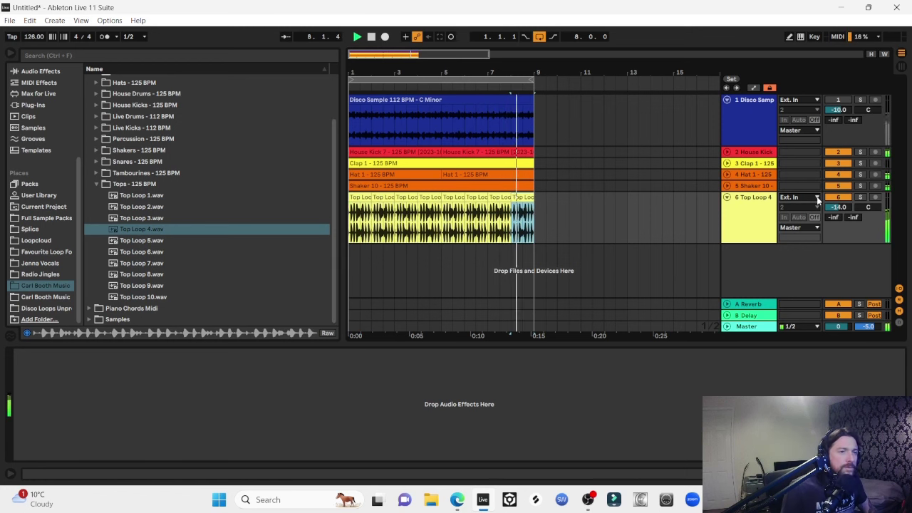
pyautogui.click(838, 207)
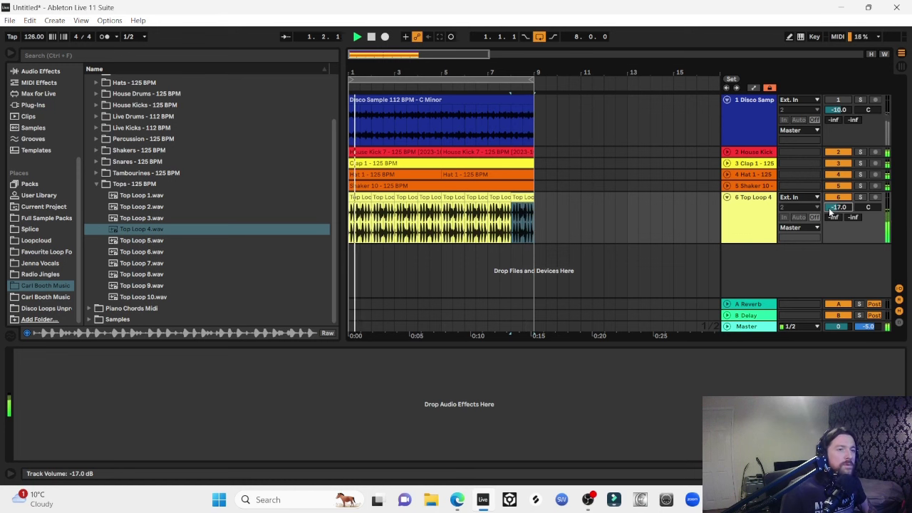
pyautogui.press('Down')
pyautogui.press('Down')
pyautogui.press('Down')
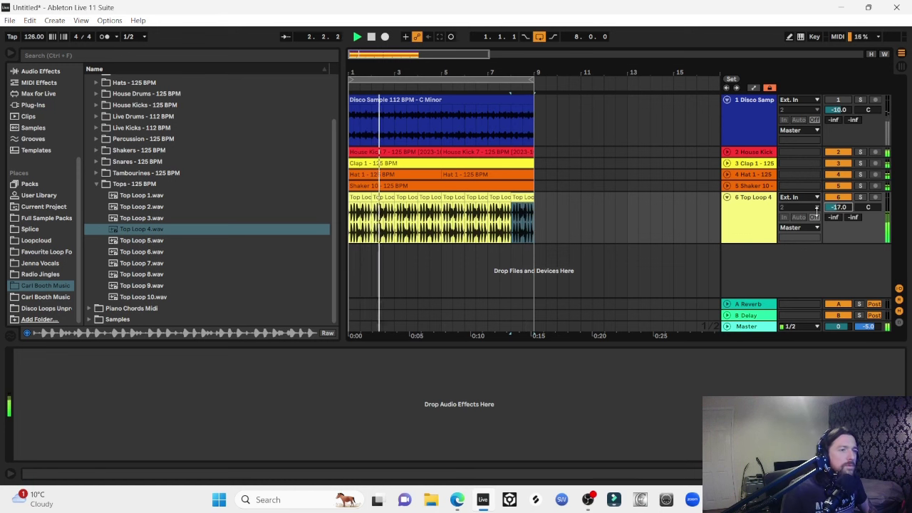
pyautogui.click(727, 196)
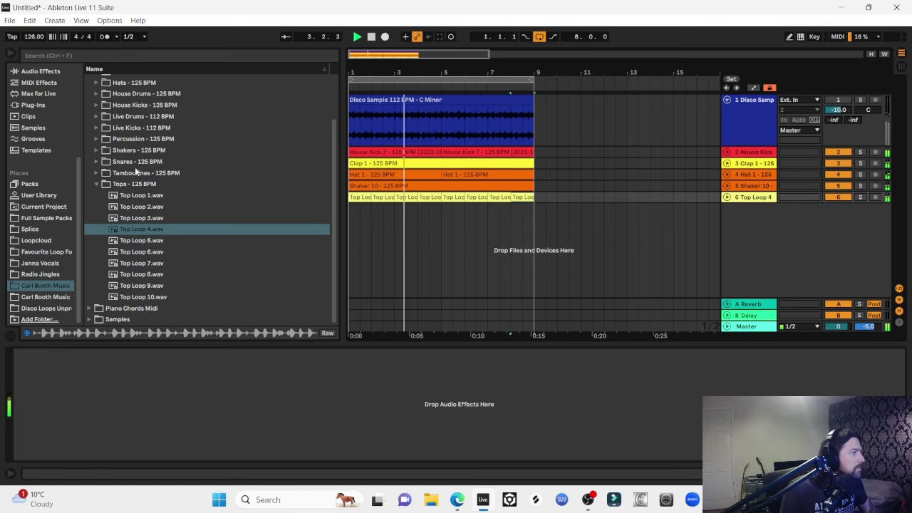
# Audition Percussion 1–5 loops and add Percussion 5 as a new track.
pyautogui.click(99, 185)
pyautogui.click(157, 179)
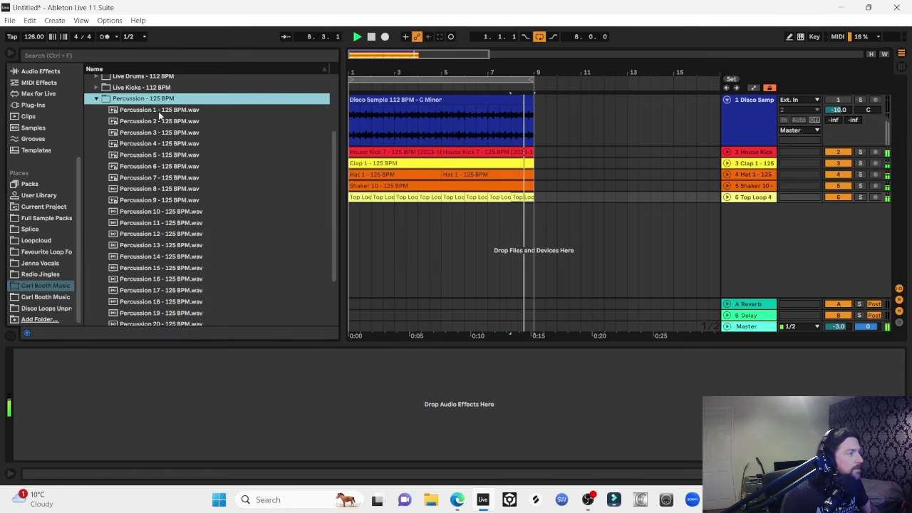
pyautogui.click(159, 112)
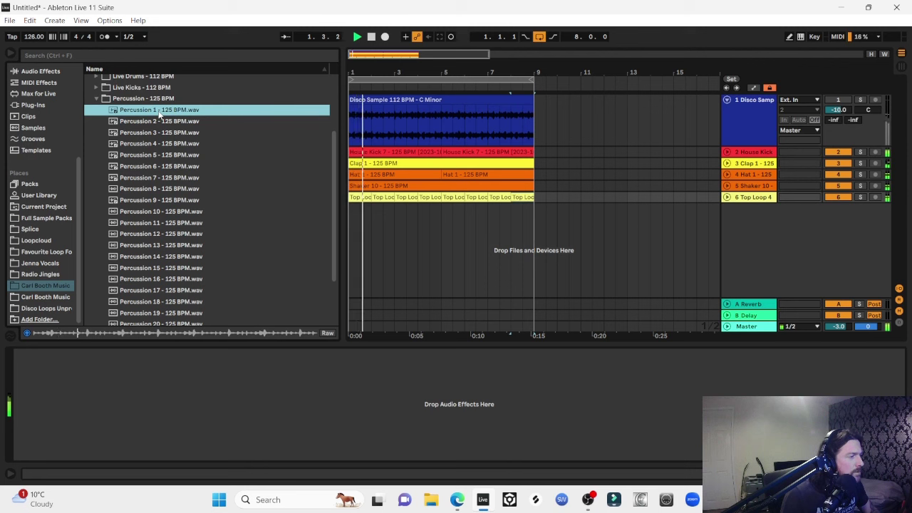
pyautogui.press('Down')
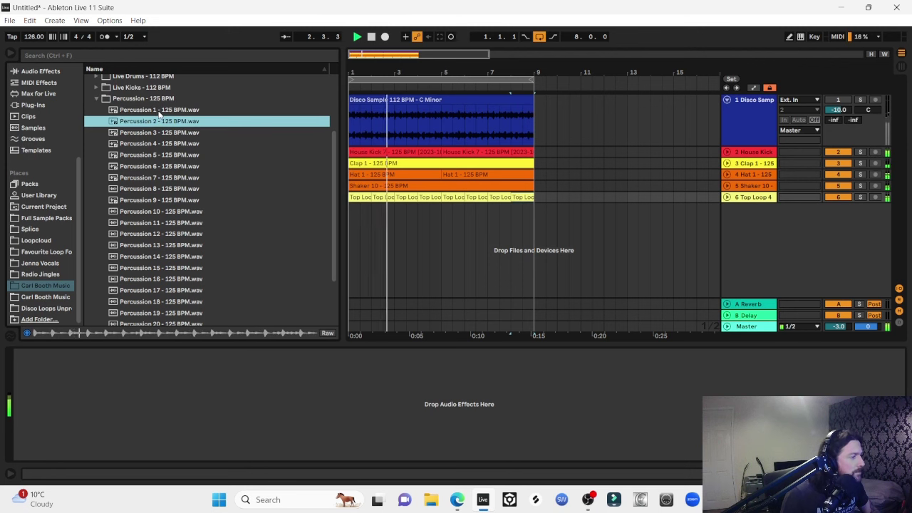
pyautogui.press('Down')
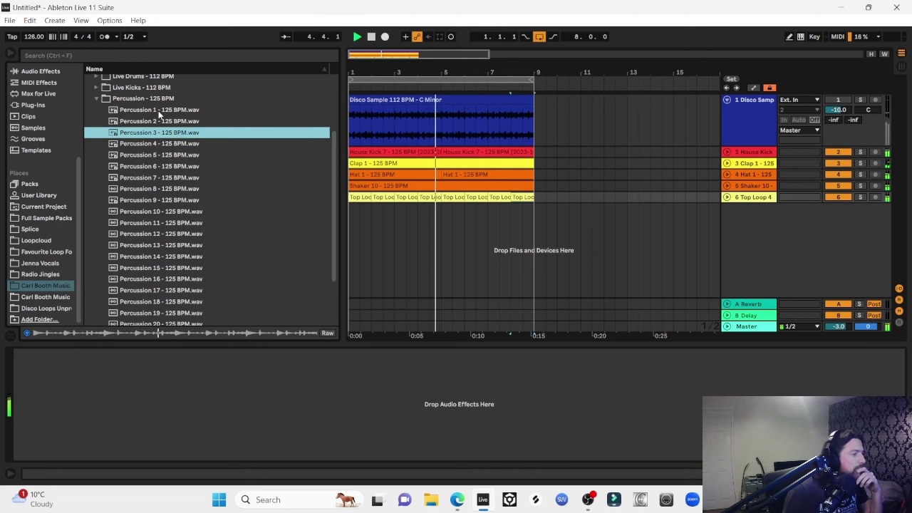
pyautogui.press('Down')
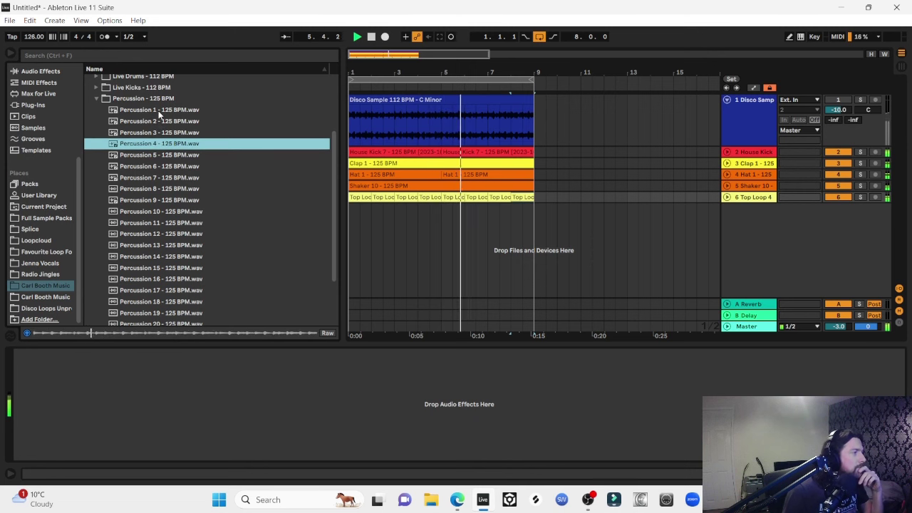
pyautogui.press('Down')
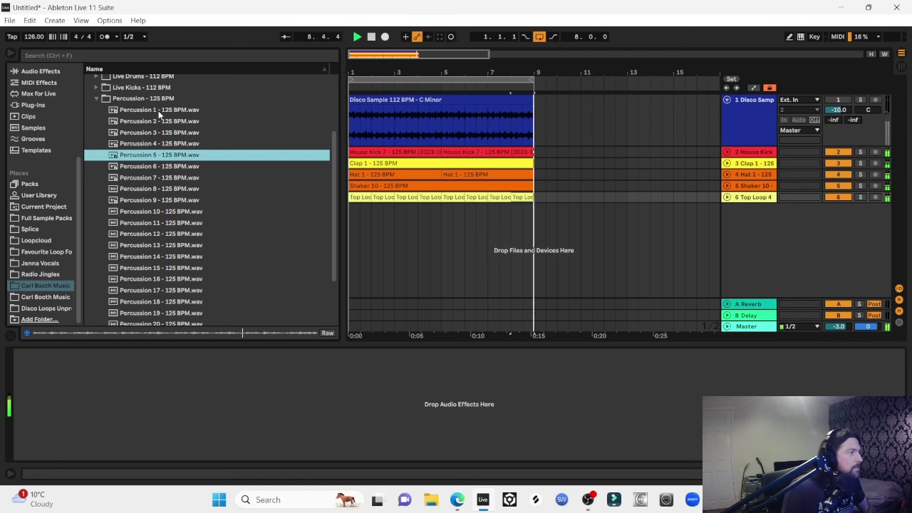
pyautogui.press('Return')
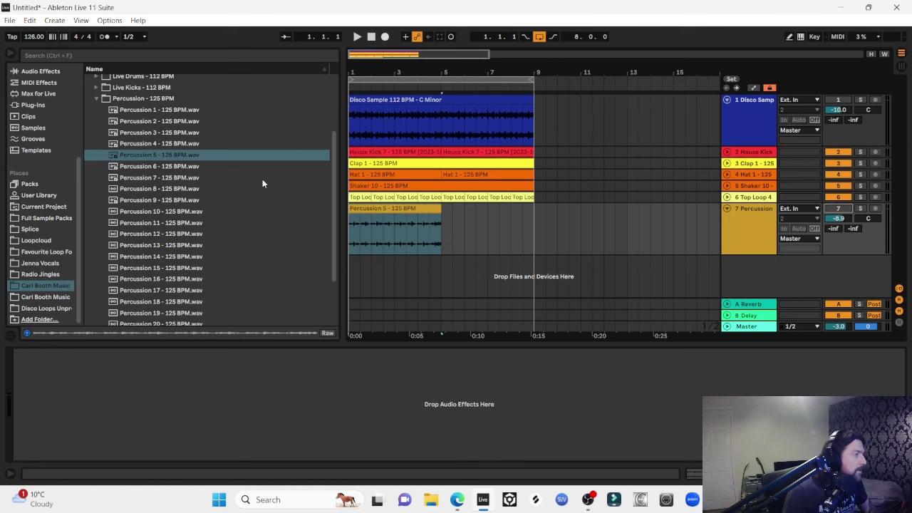
# Add Percussion 6 after Percussion 5, then audition Percussion 7–12.
pyautogui.press('space')
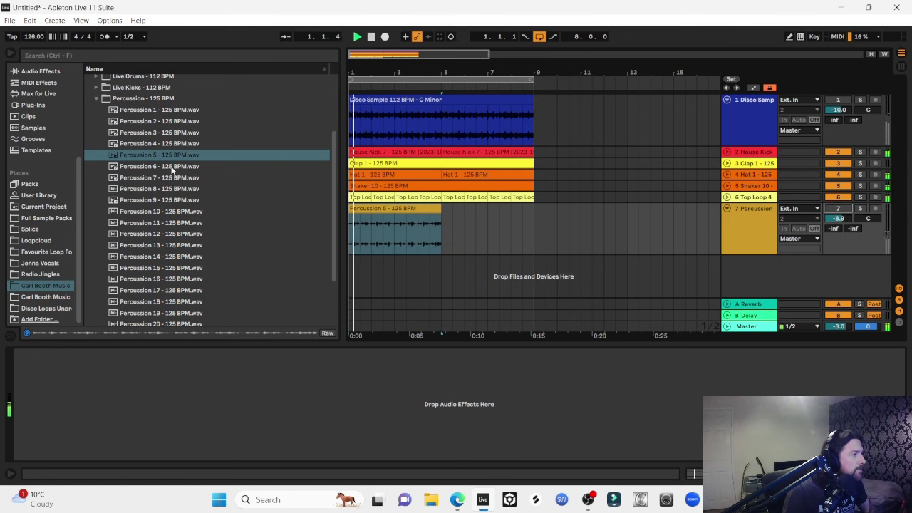
pyautogui.click(153, 167)
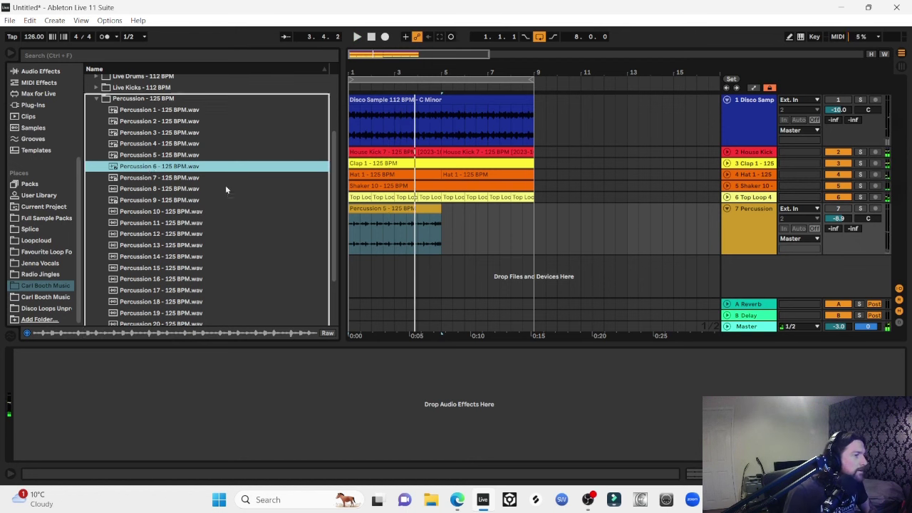
pyautogui.press('Return')
pyautogui.click(153, 179)
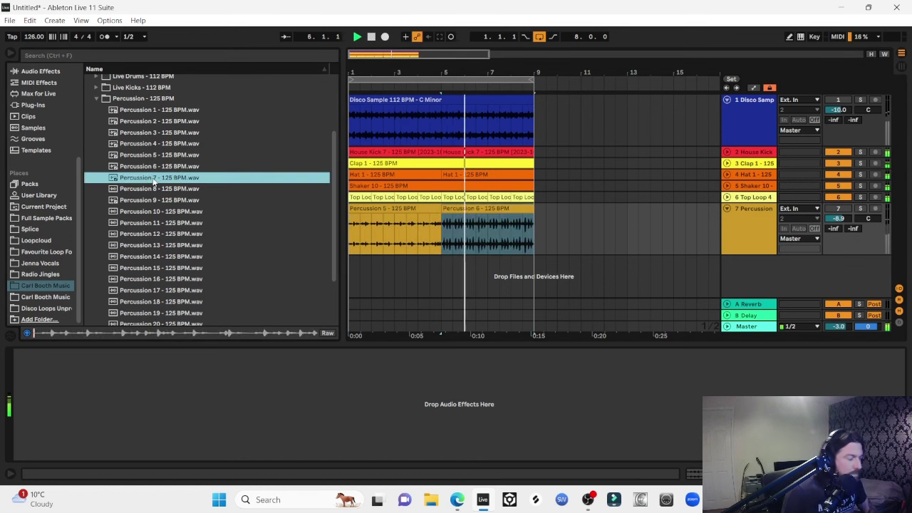
pyautogui.press('Down')
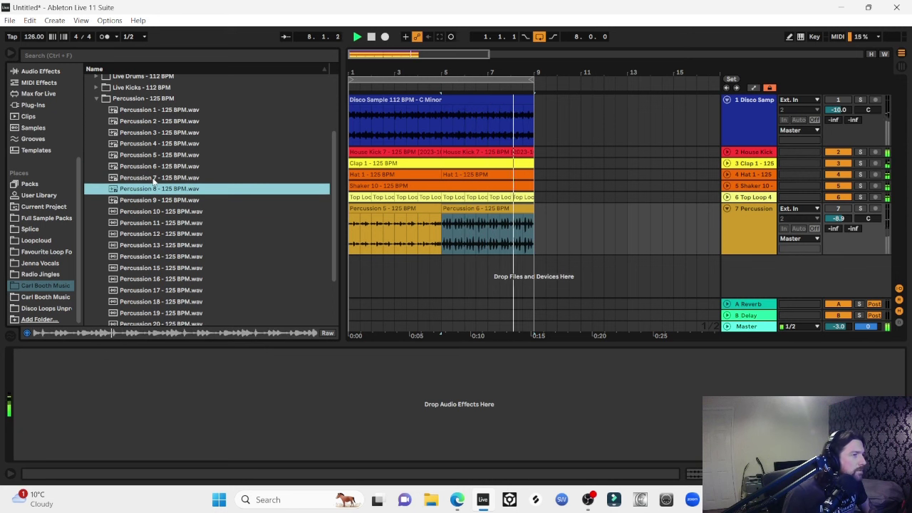
pyautogui.press('Down')
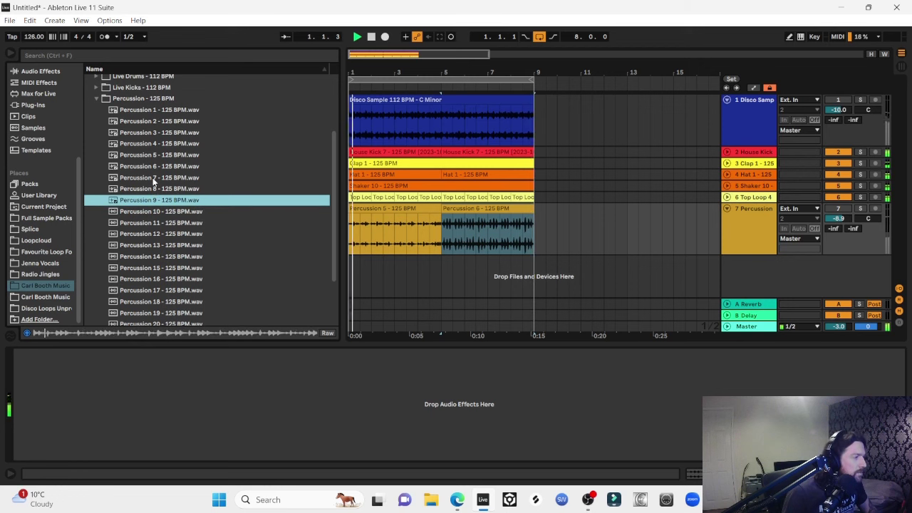
pyautogui.press('Down')
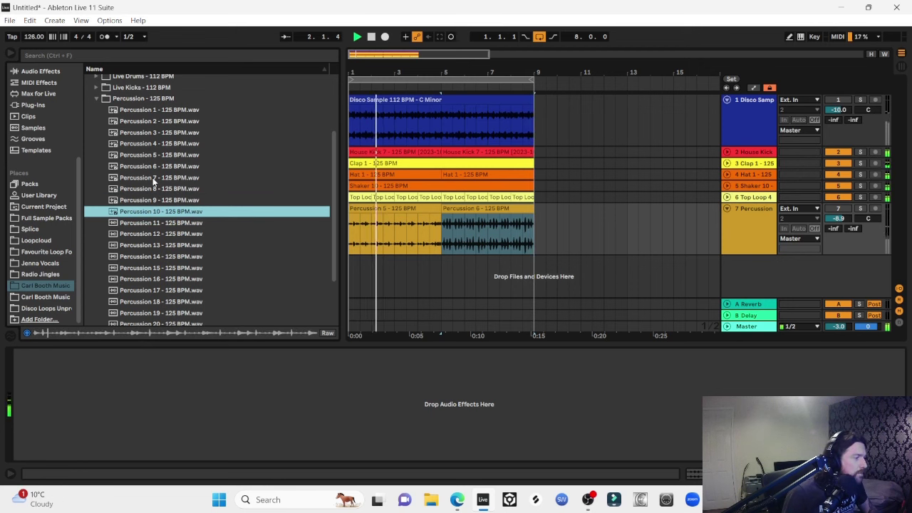
pyautogui.press('Down')
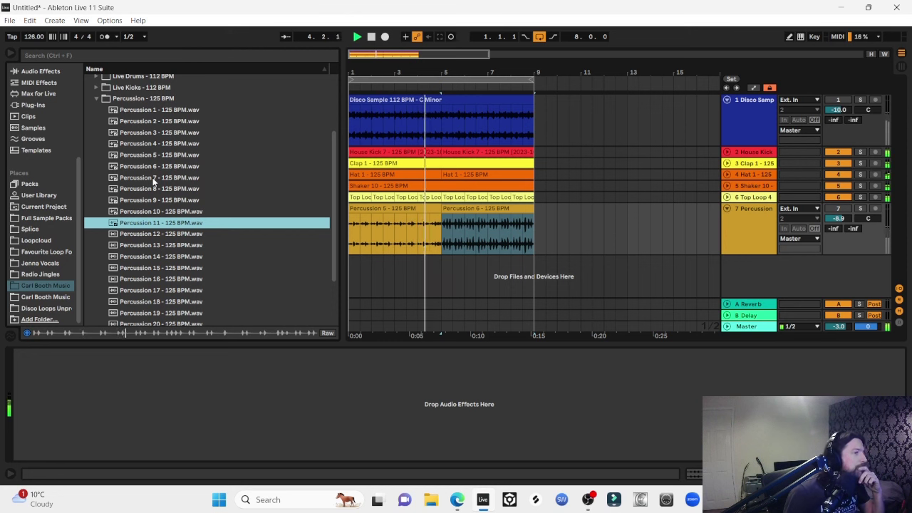
pyautogui.press('Down')
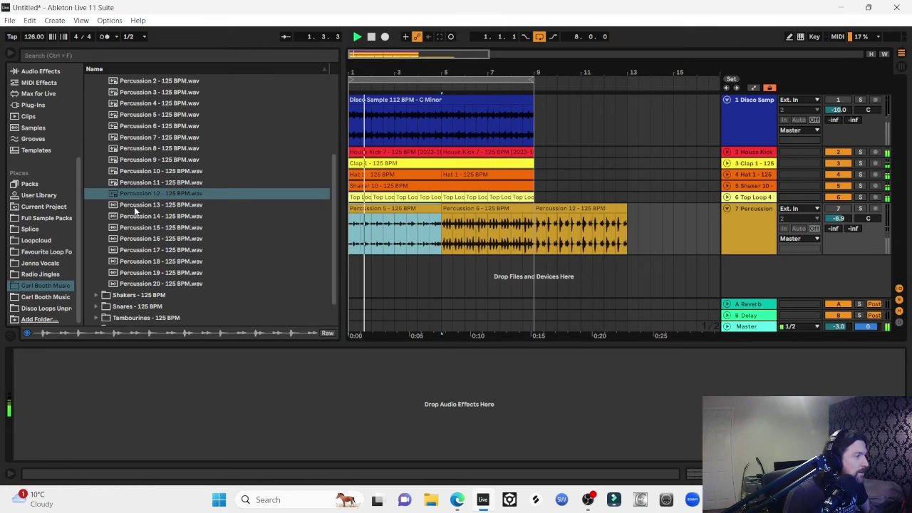
# Audition Percussion 13–16 and add Percussion 16 after Percussion 12.
pyautogui.click(138, 208)
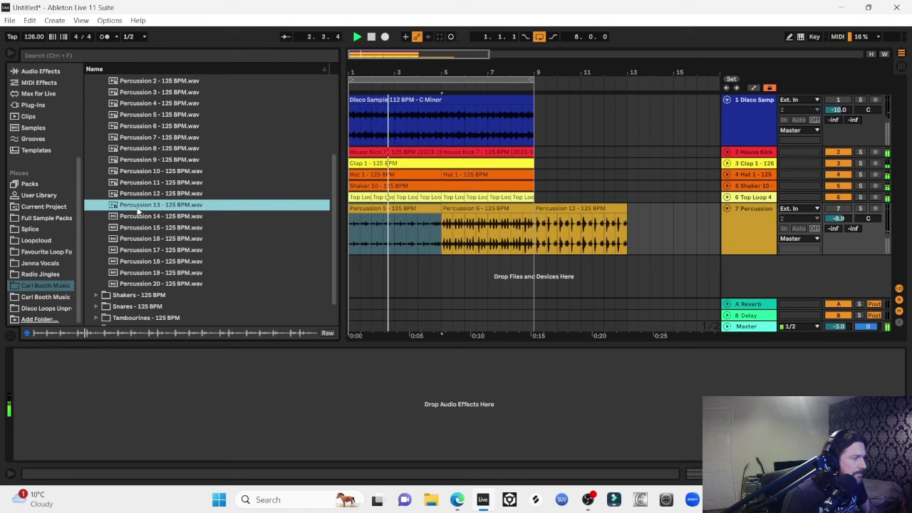
pyautogui.click(137, 213)
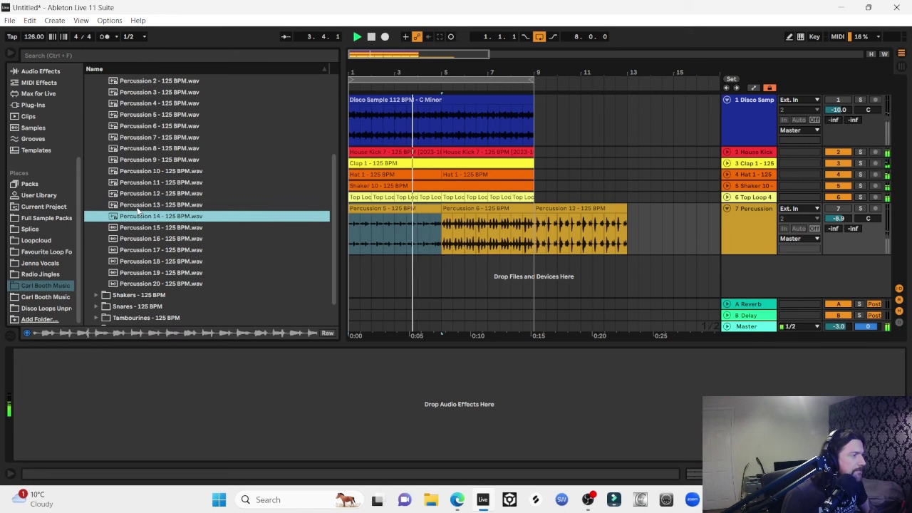
pyautogui.press('Down')
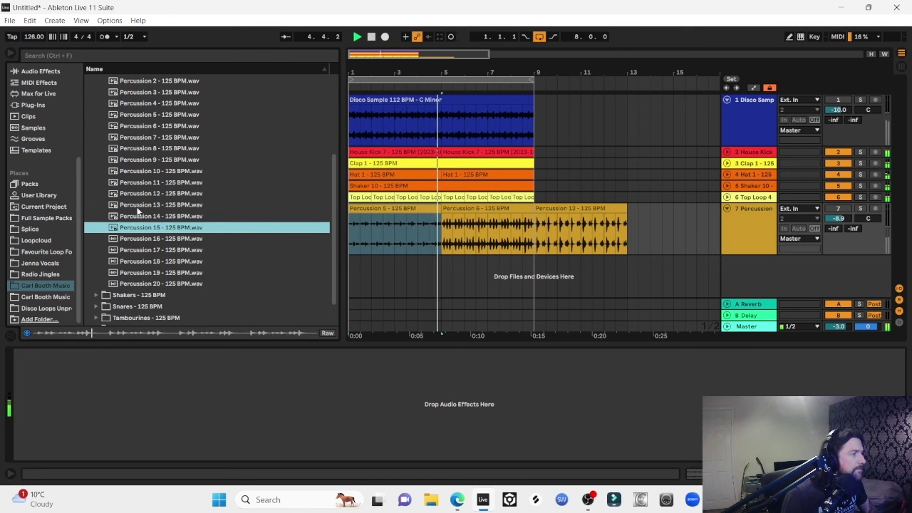
pyautogui.press('Down')
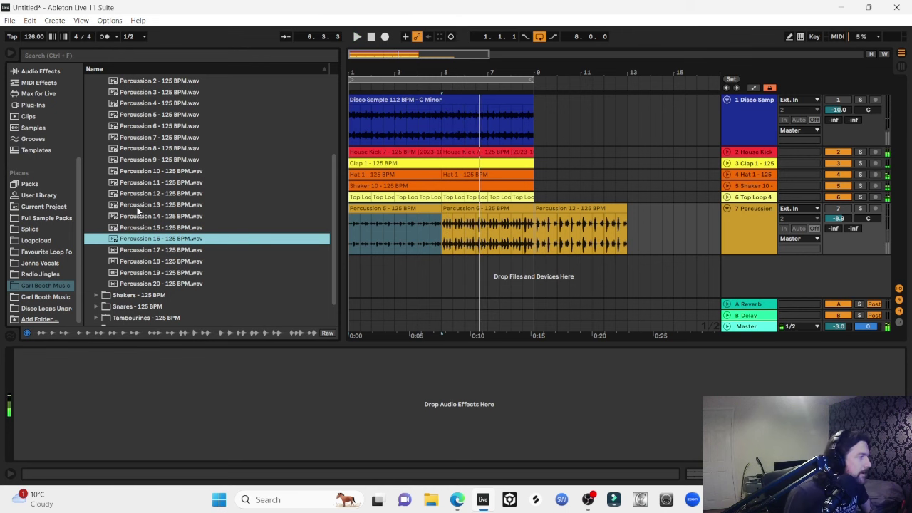
pyautogui.doubleClick(141, 238)
# Replay the arrangement while previewing Percussion 17–20.
pyautogui.press('space')
pyautogui.press('space')
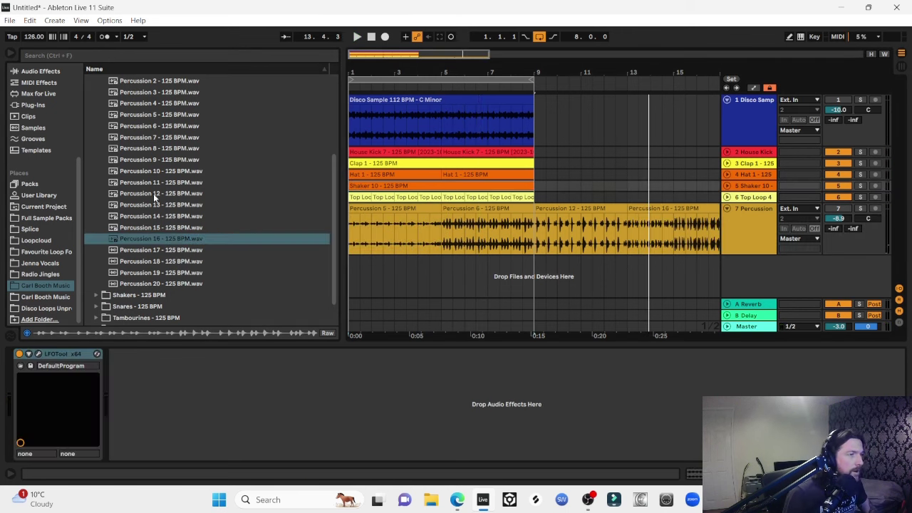
pyautogui.click(154, 250)
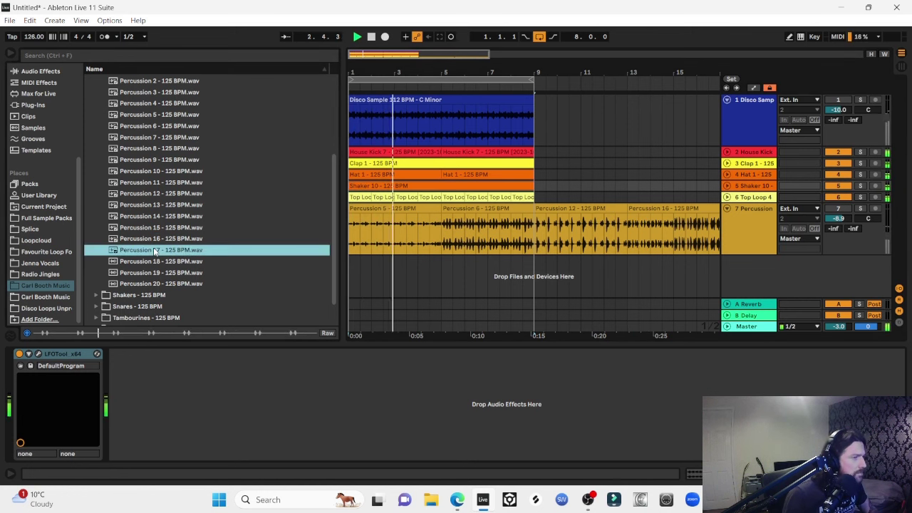
pyautogui.press('Down')
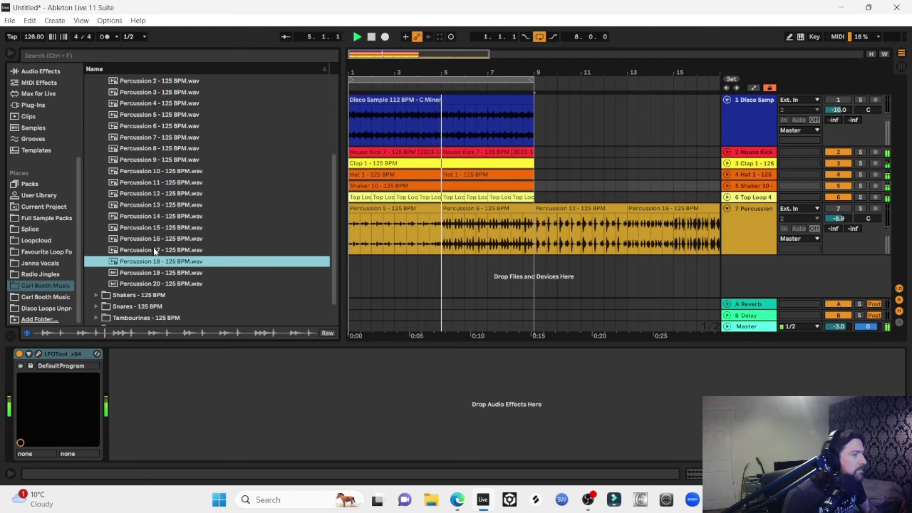
pyautogui.press('Down')
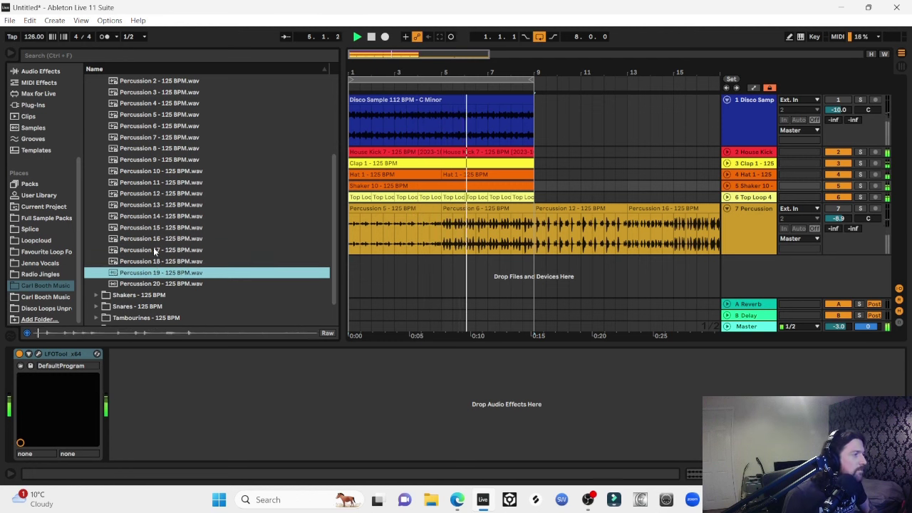
pyautogui.press('Down')
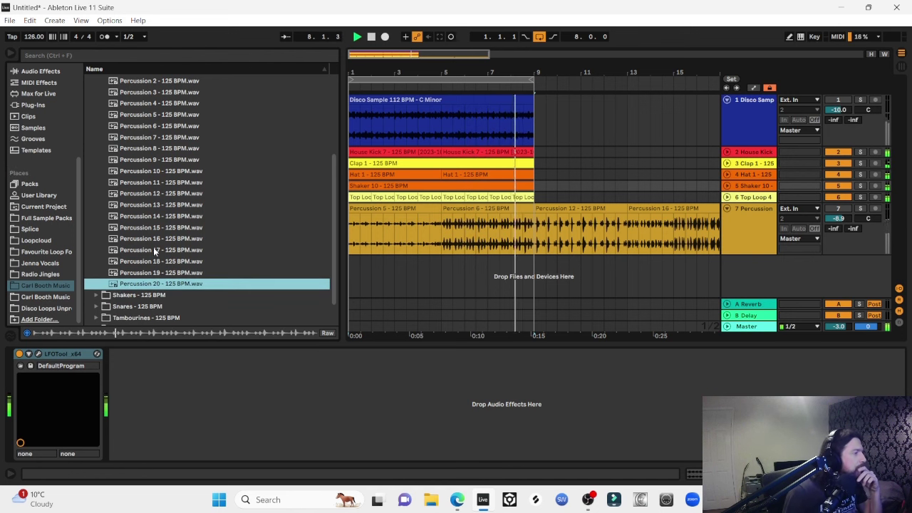
# Hide the device panel and compare the Percussion 5 and Percussion 6 clips in playback.
pyautogui.click(438, 228)
pyautogui.press('space')
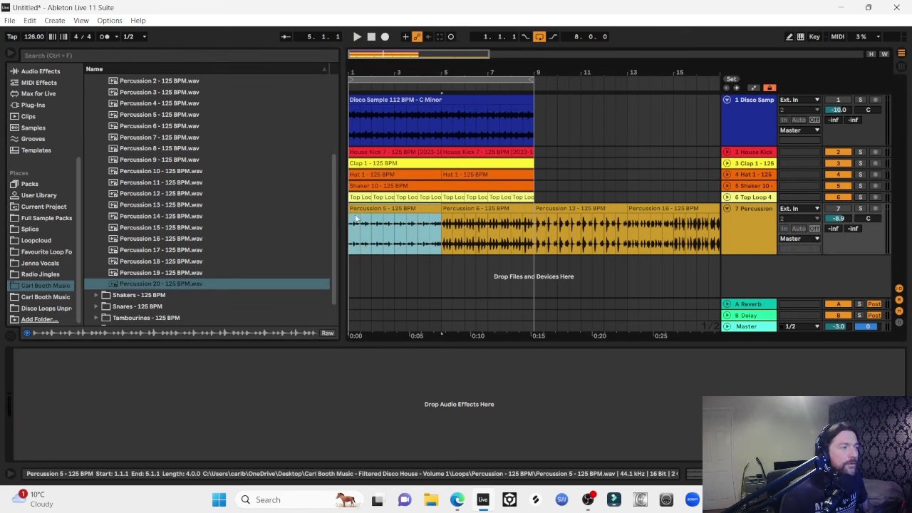
pyautogui.click(838, 209)
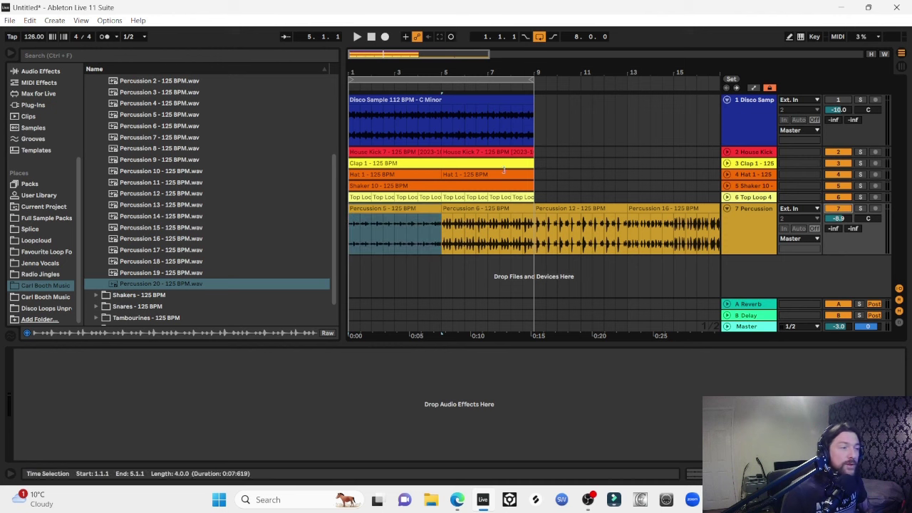
pyautogui.click(390, 208)
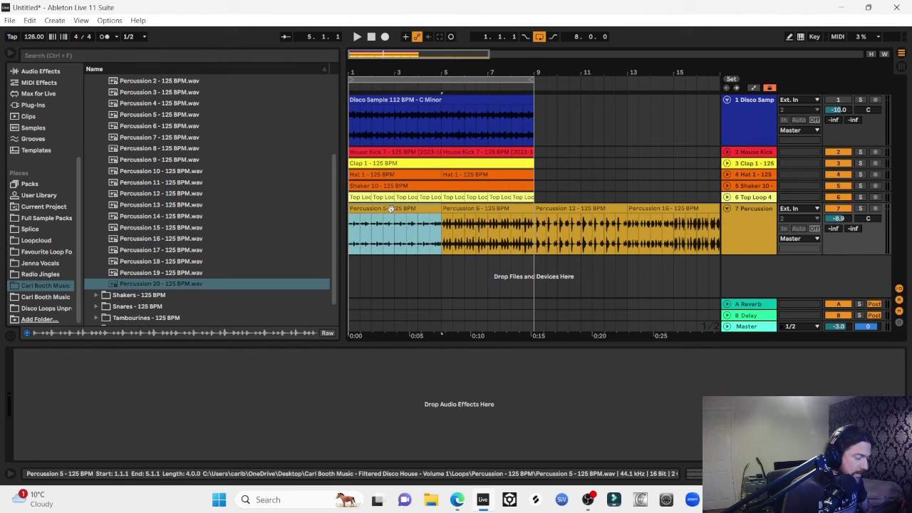
pyautogui.hotkey('ctrl', 'alt', 'l')
pyautogui.press('space')
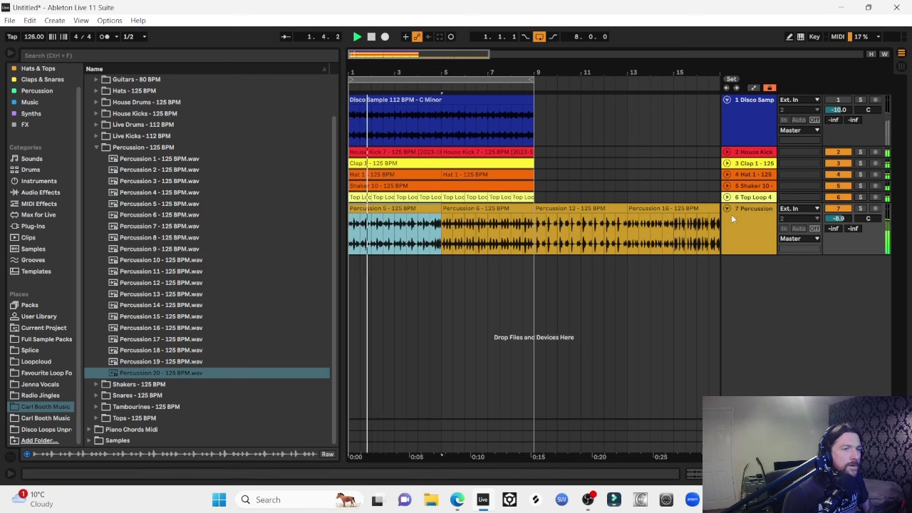
pyautogui.click(455, 211)
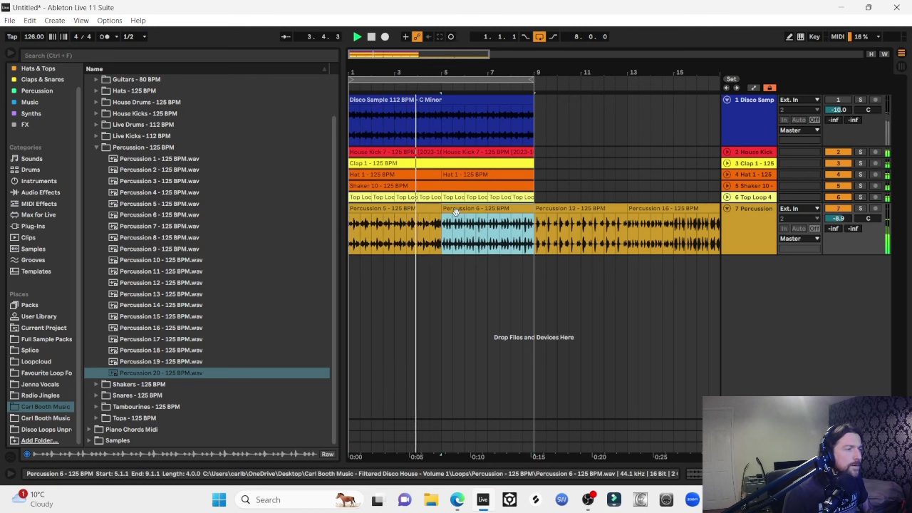
pyautogui.click(406, 213)
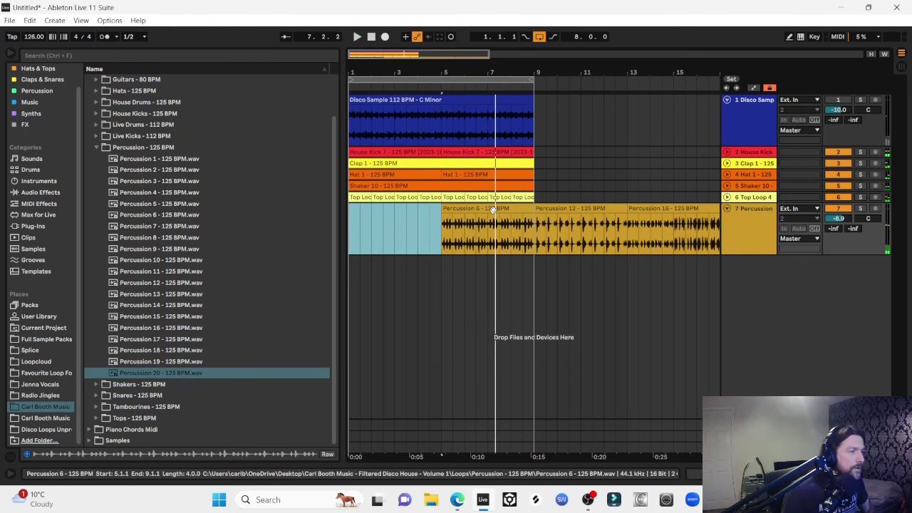
pyautogui.press('space')
# Move Percussion 6 to bars 1–5, Percussion 12 to bars 5–9, and lower the track to -15.1 dB.
pyautogui.moveTo(492, 210); pyautogui.dragTo(401, 210)
pyautogui.click(575, 212)
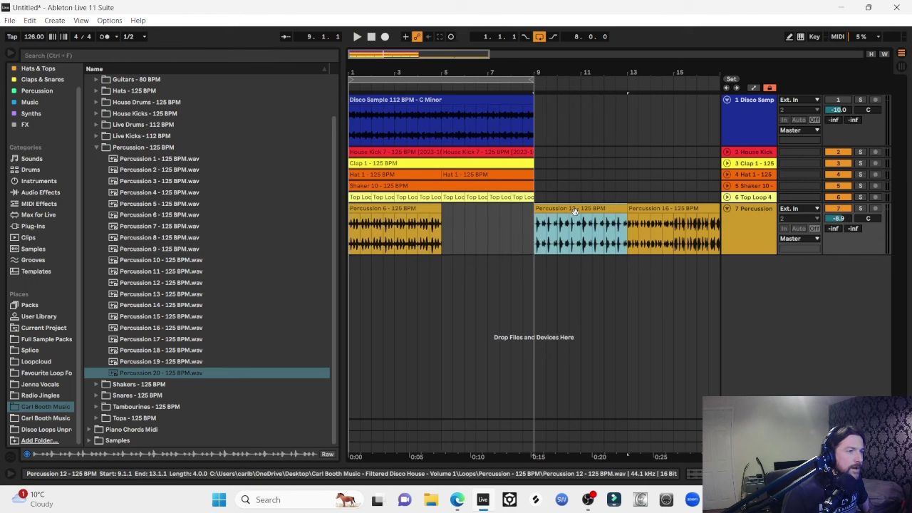
pyautogui.moveTo(574, 211); pyautogui.dragTo(482, 212)
pyautogui.press('space')
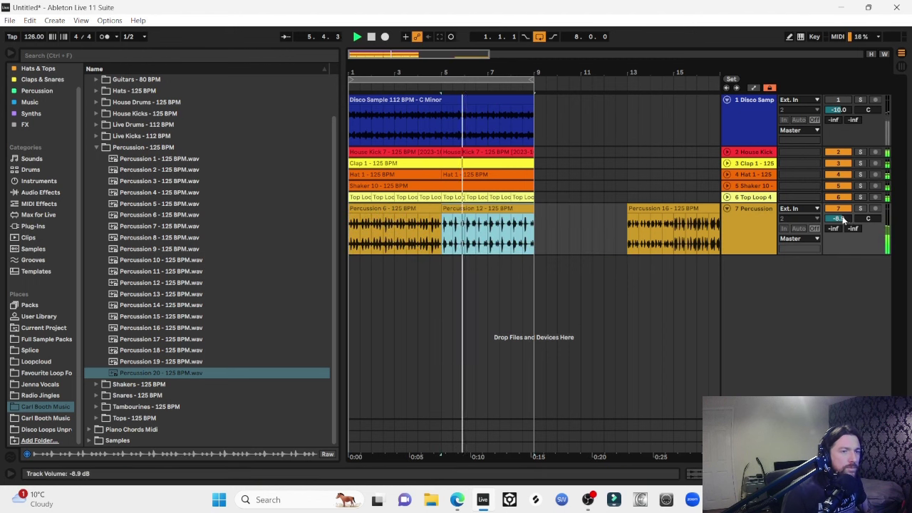
pyautogui.moveTo(842, 221); pyautogui.dragTo(842, 242)
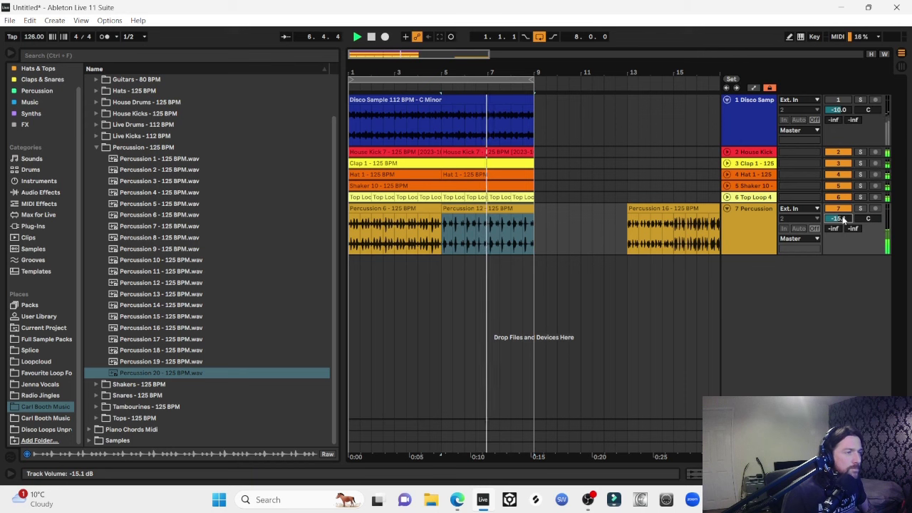
# Drag Percussion 12 into empty space to create its own new track.
pyautogui.click(479, 197)
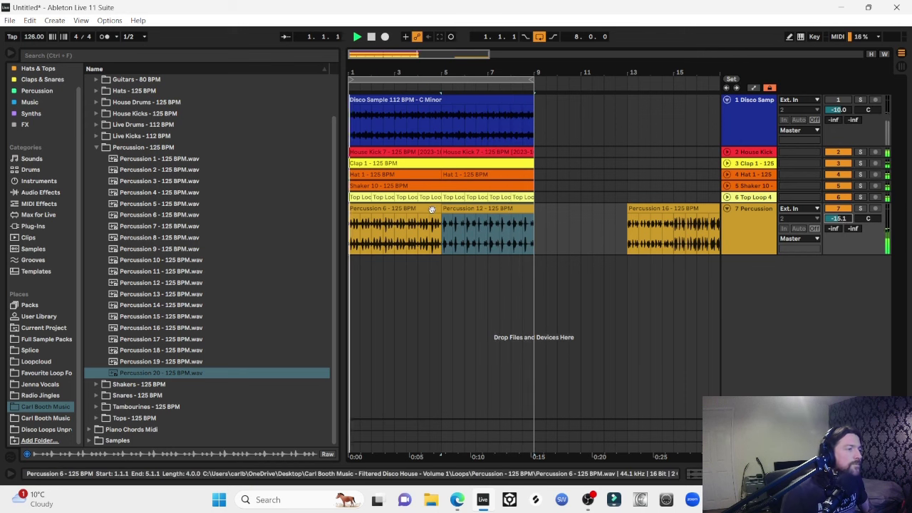
pyautogui.click(482, 210)
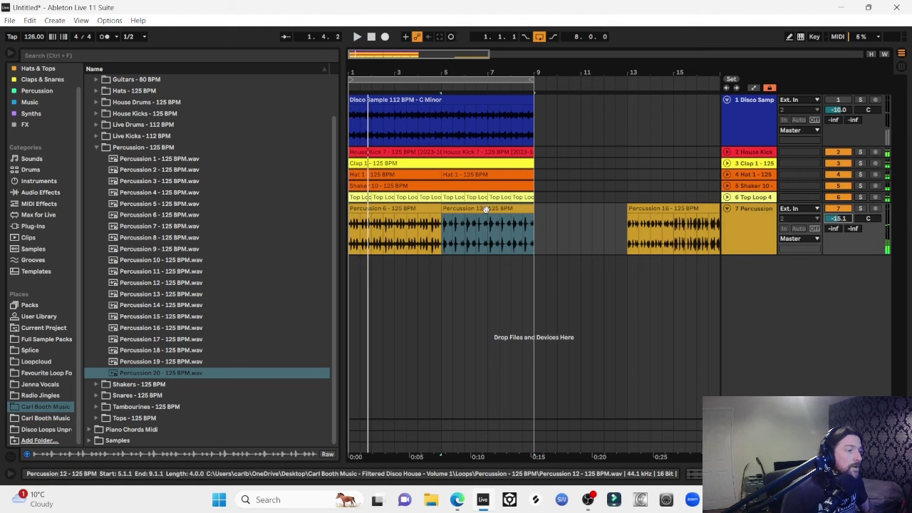
pyautogui.moveTo(486, 209); pyautogui.dragTo(378, 275)
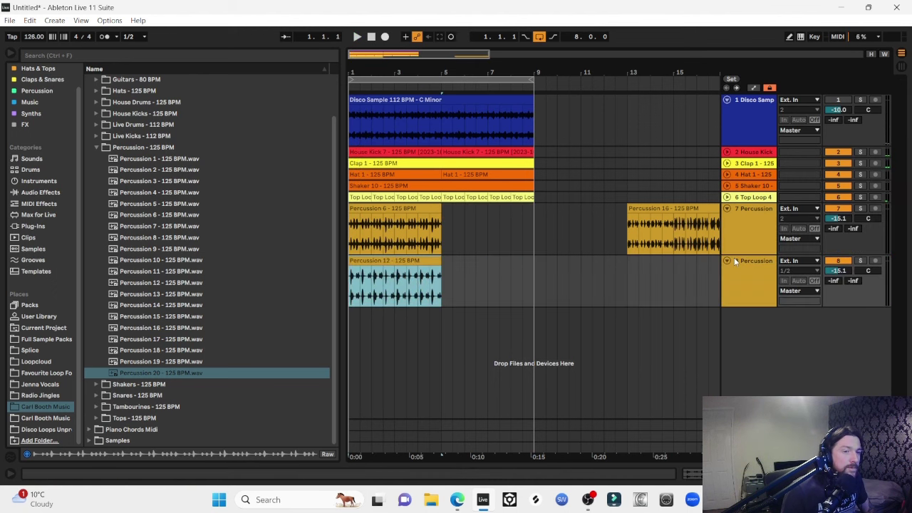
# Move the Percussion 16 clip to track 8 at bar 1.
pyautogui.press('space')
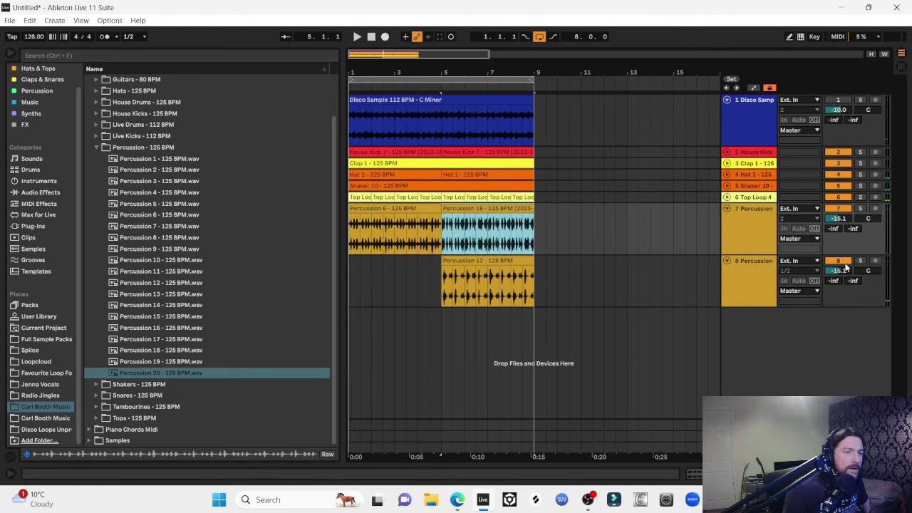
pyautogui.click(846, 266)
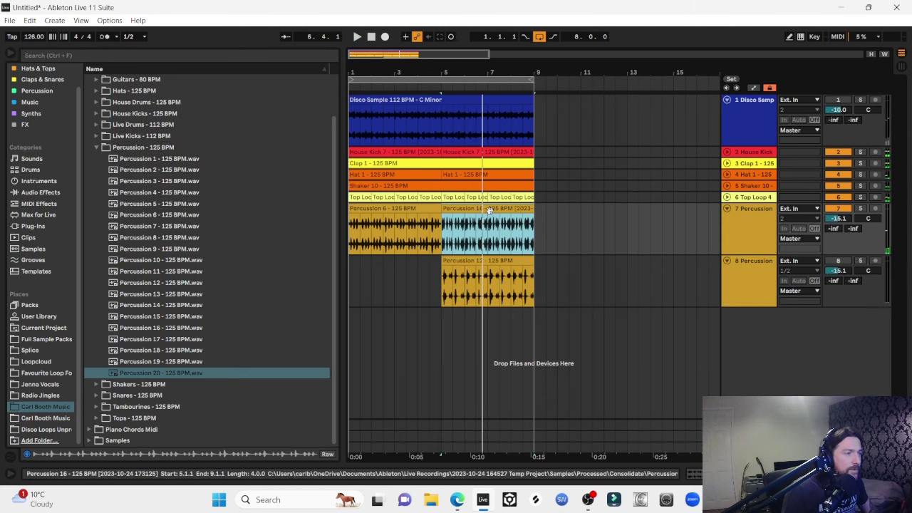
pyautogui.press('space')
pyautogui.moveTo(479, 211); pyautogui.dragTo(376, 280)
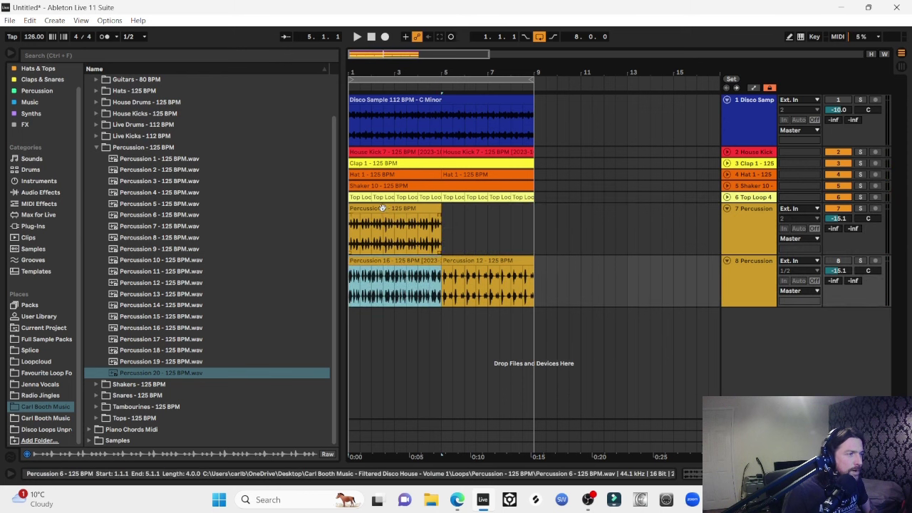
pyautogui.press('Up')
# Solo both percussion tracks, shift Percussion 6 to bars 5–9 and Percussion 12 to track 7 at bar 1.
pyautogui.click(860, 261)
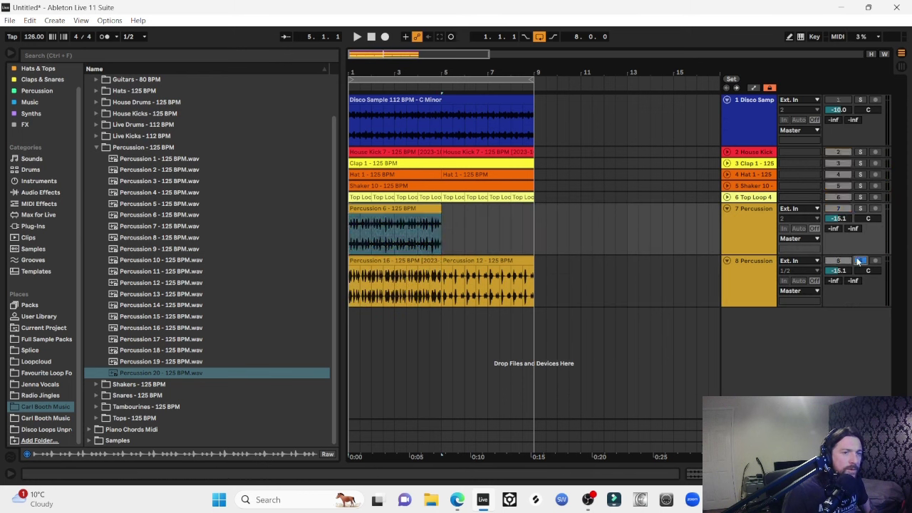
pyautogui.click(398, 261)
pyautogui.press('space')
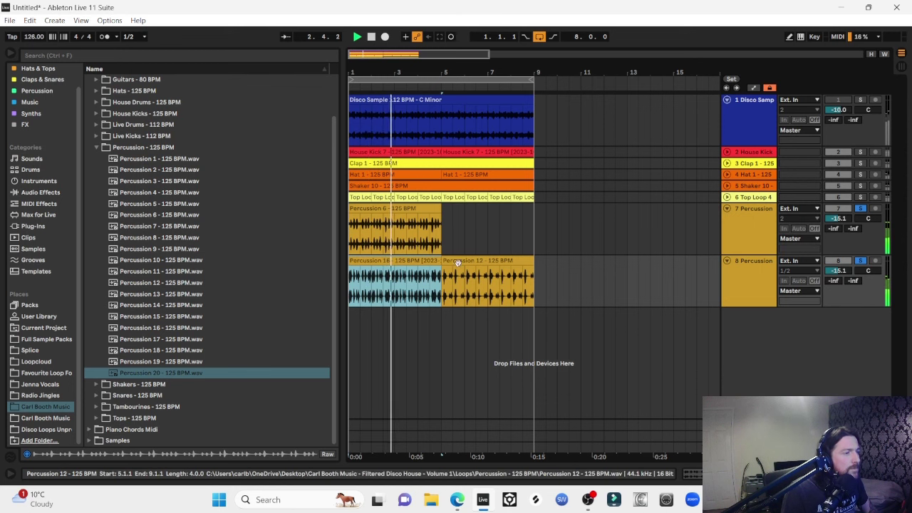
pyautogui.moveTo(403, 221); pyautogui.dragTo(491, 221)
pyautogui.press('space')
pyautogui.moveTo(486, 262); pyautogui.dragTo(388, 226)
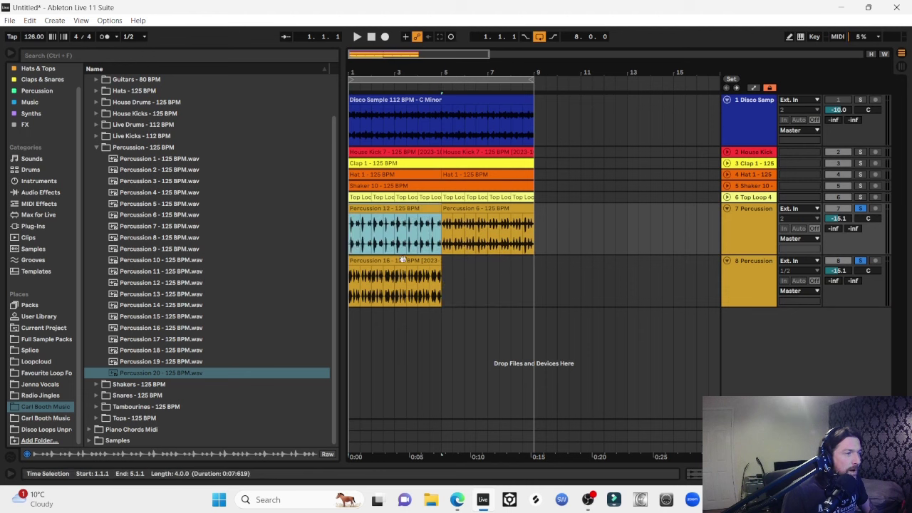
pyautogui.click(363, 262)
pyautogui.press('space')
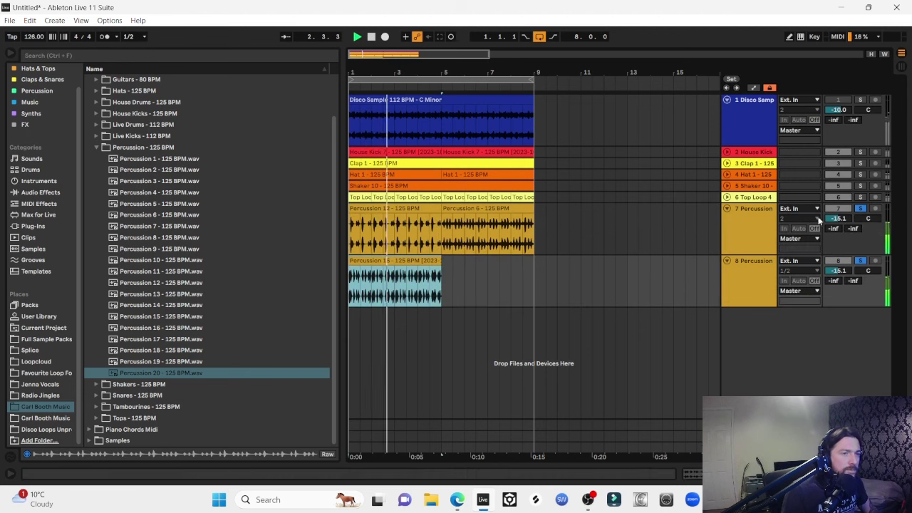
# Add the Top Loop, Shaker and remaining drum tracks to the solo.
pyautogui.click(860, 196)
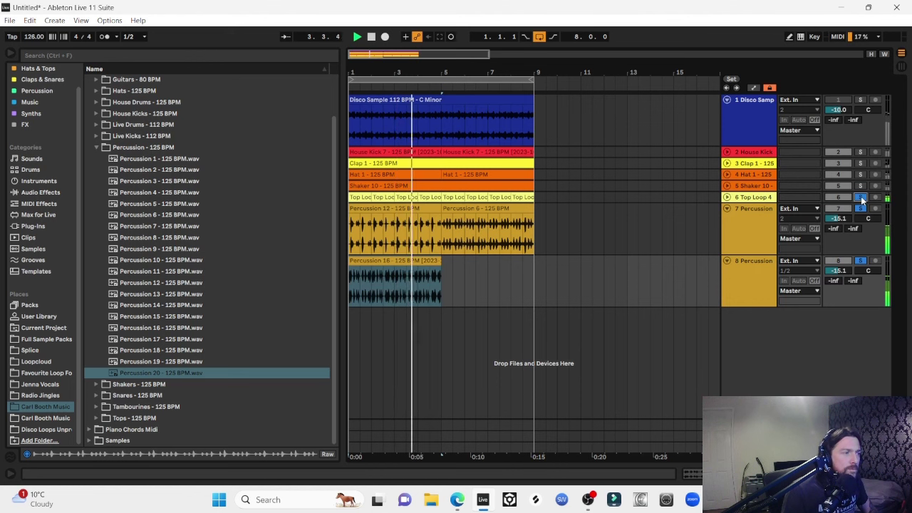
pyautogui.click(861, 185)
pyautogui.click(860, 174)
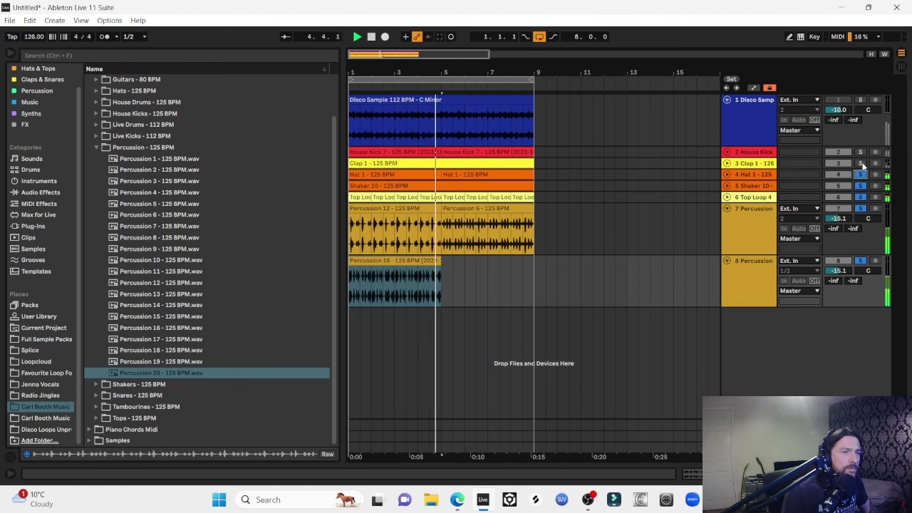
pyautogui.click(861, 163)
pyautogui.click(862, 152)
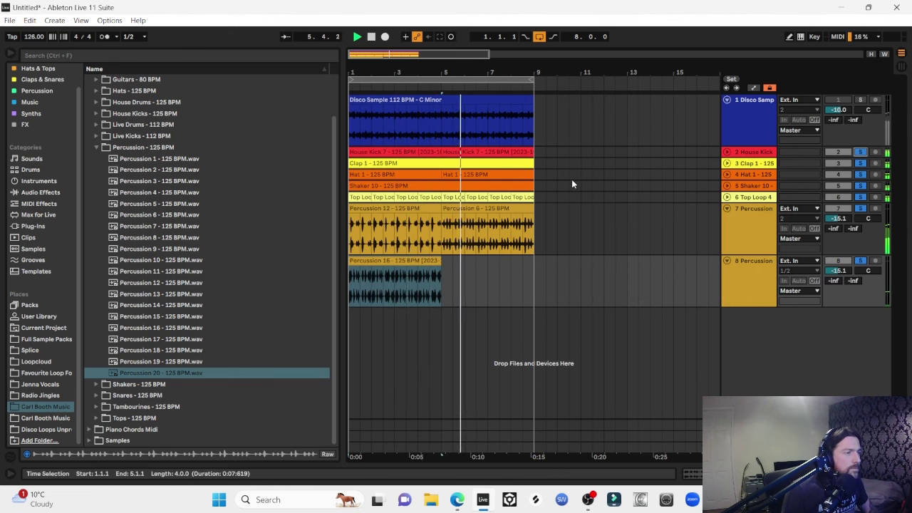
# Delete the Percussion 6 clip and select bars 1–5 across both percussion tracks.
pyautogui.click(403, 262)
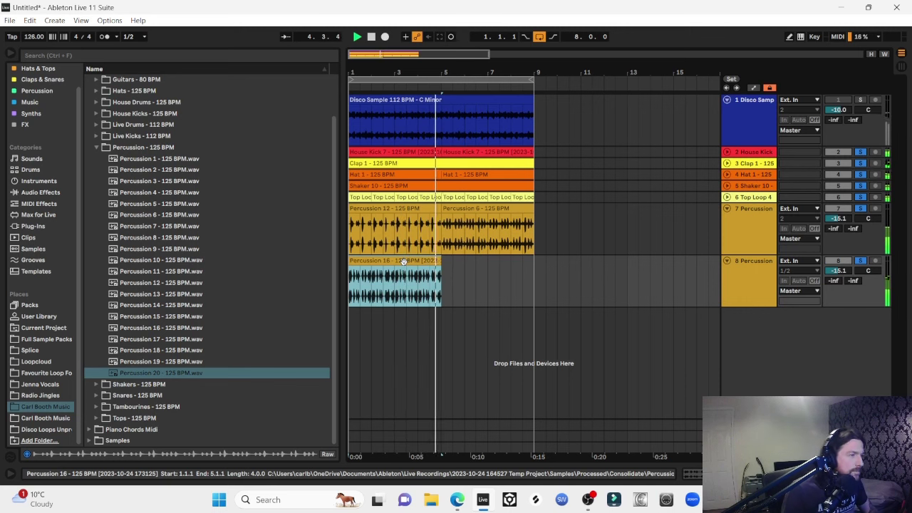
pyautogui.press('space')
pyautogui.press('Delete')
pyautogui.moveTo(441, 278); pyautogui.dragTo(343, 223)
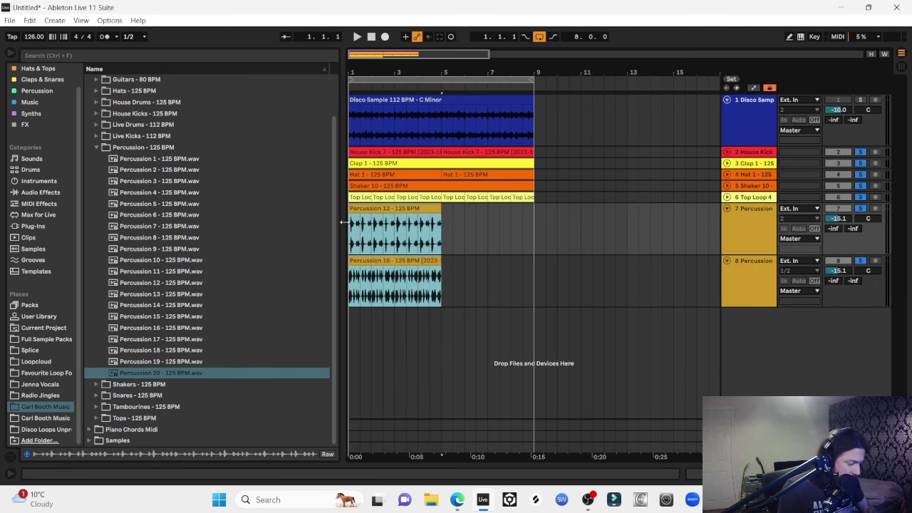
# Duplicate the percussion clips into bars 5–9 and group drum tracks 3–9.
pyautogui.hotkey('ctrl', 'd')
pyautogui.moveTo(535, 287); pyautogui.dragTo(342, 224)
pyautogui.hotkey('ctrl', 'g')
# Rename the new group track to 'Drums' and reveal the Reverb and Delay returns.
pyautogui.rightClick(741, 214)
pyautogui.click(758, 225)
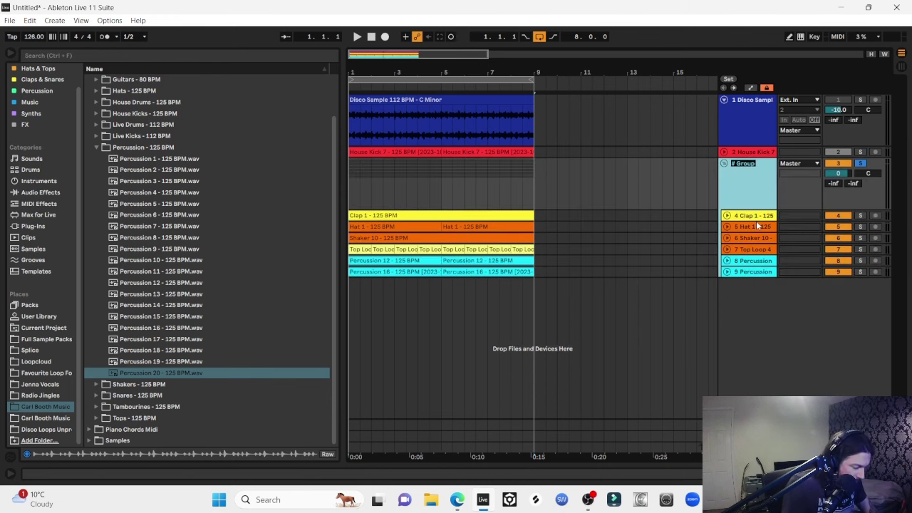
pyautogui.write('Drums')
pyautogui.click(707, 183)
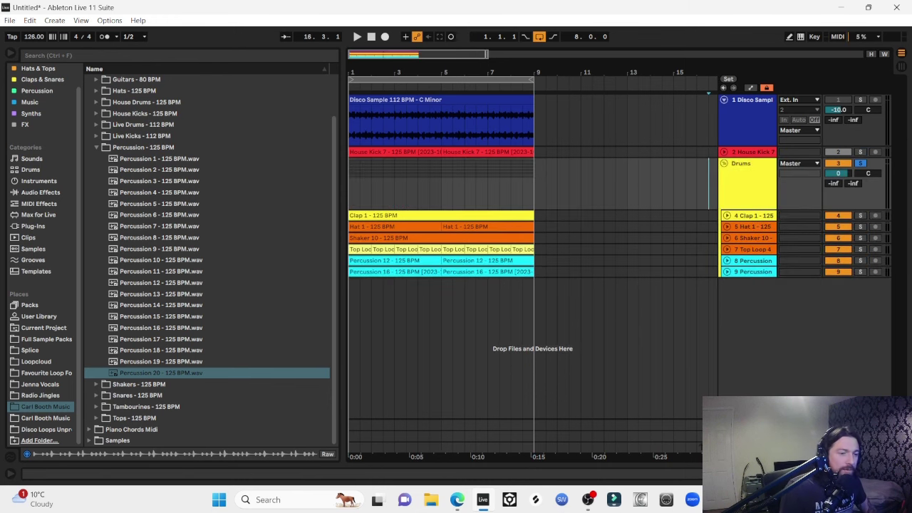
pyautogui.hotkey('ctrl', 'alt', 'r')
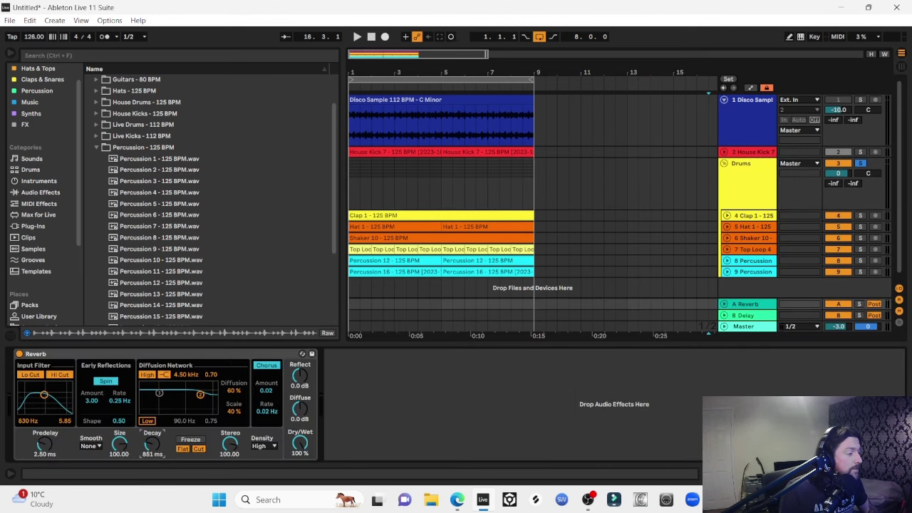
# Raise the Drums group's Send A to about -9.4 dB, activate the Reverb return, and unsolo Drums.
pyautogui.click(781, 175)
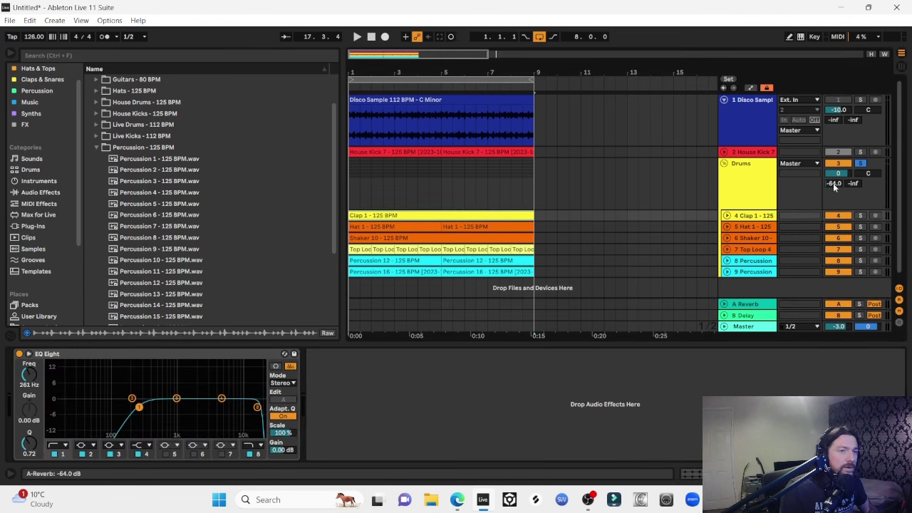
pyautogui.press('space')
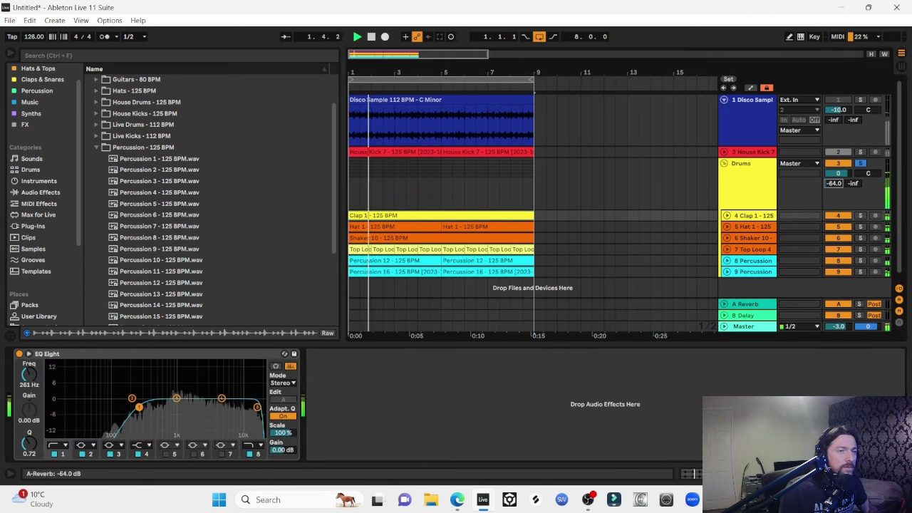
pyautogui.moveTo(834, 183); pyautogui.dragTo(833, 153)
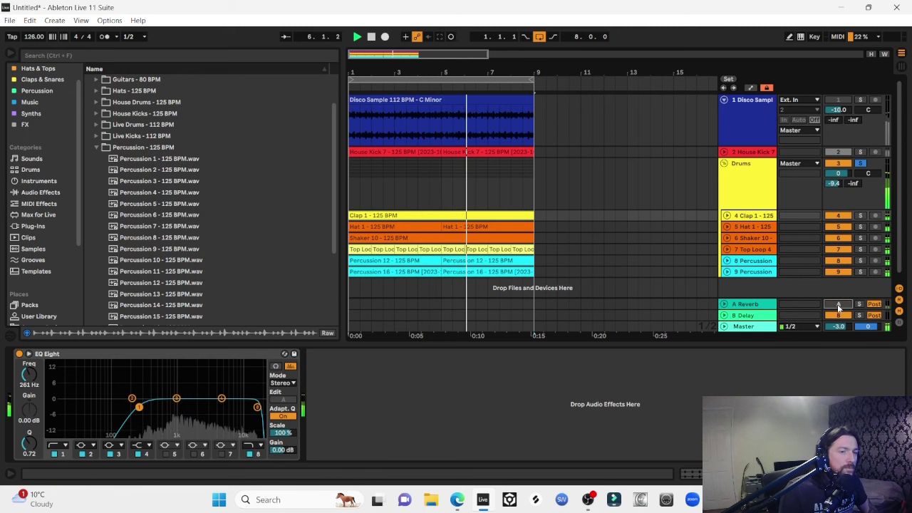
pyautogui.click(838, 304)
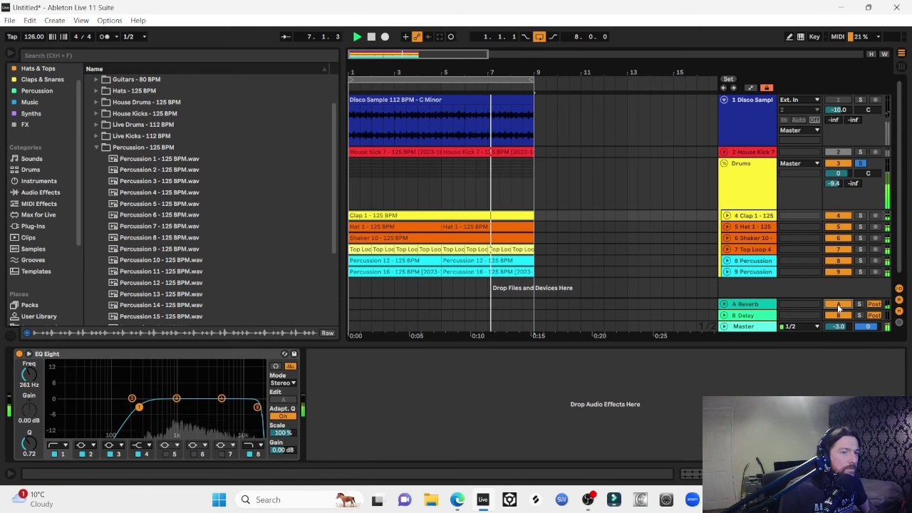
pyautogui.click(860, 163)
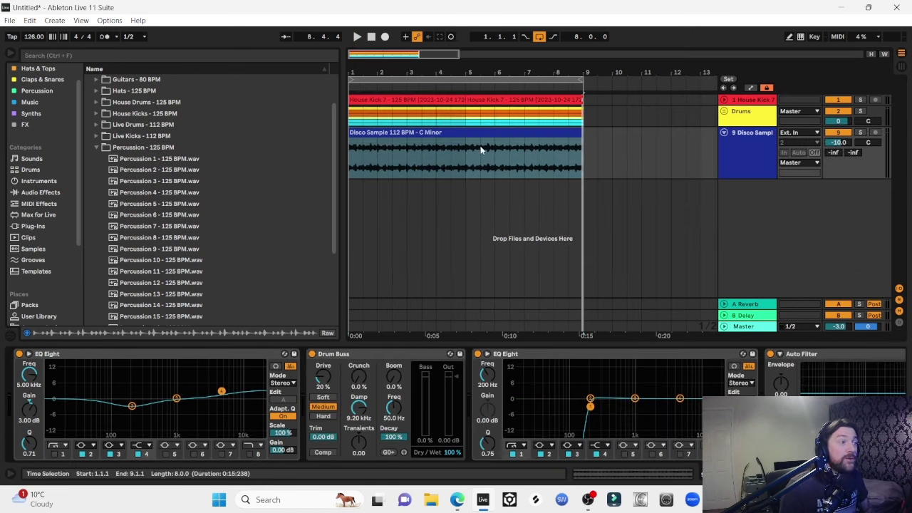
# Select the Disco Sample clip and scroll its device chain past the second EQ Eight.
pyautogui.click(403, 132)
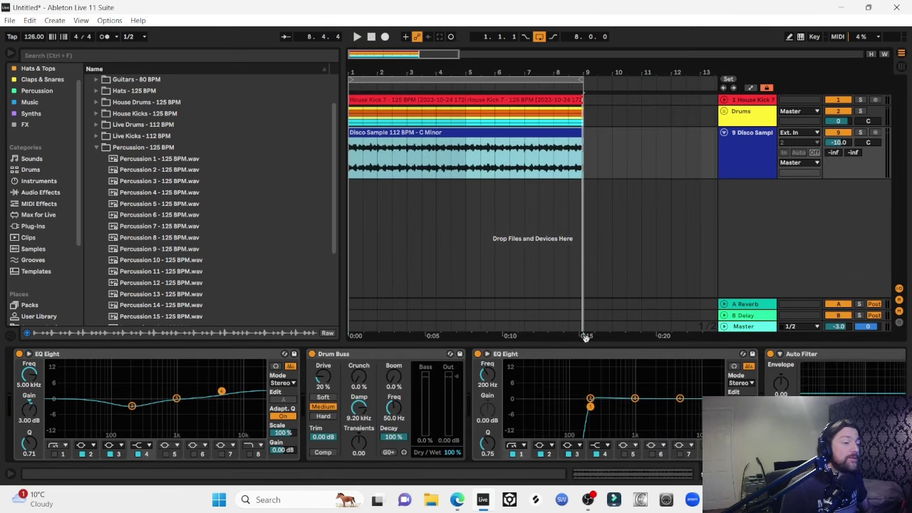
pyautogui.click(641, 356)
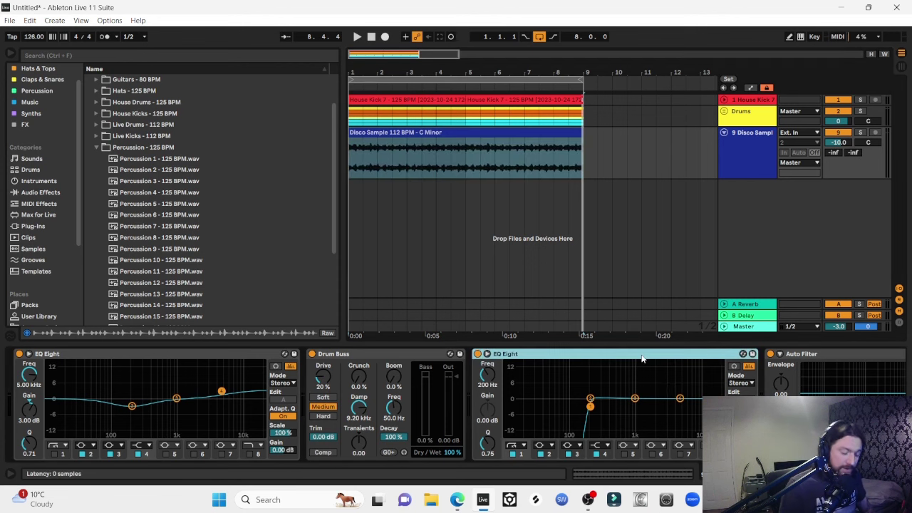
pyautogui.hscroll(3, 641, 359)
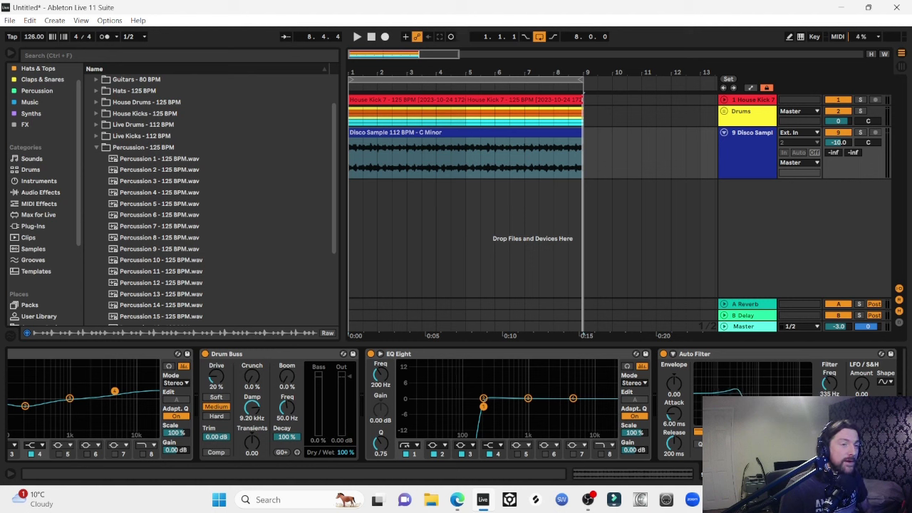
# Play from bar 1 and sweep the Auto Filter cutoff up to 14.3 kHz.
pyautogui.click(367, 133)
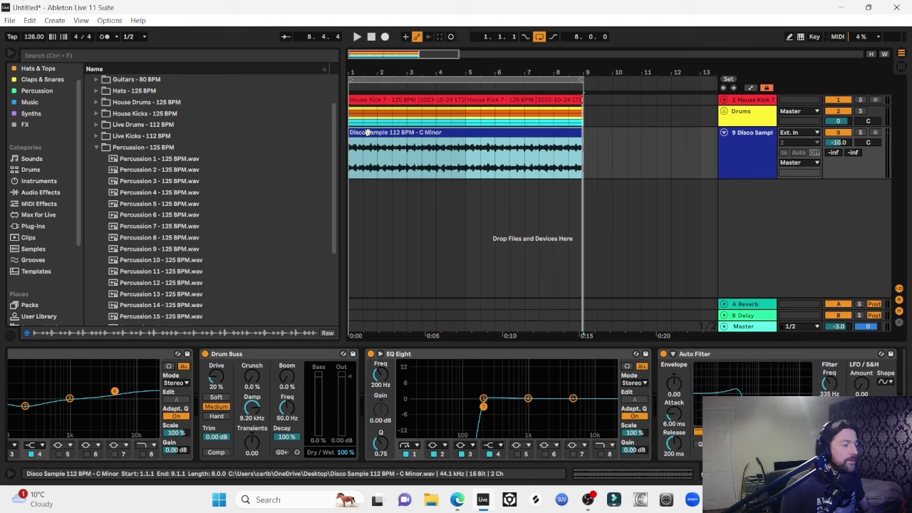
pyautogui.press('space')
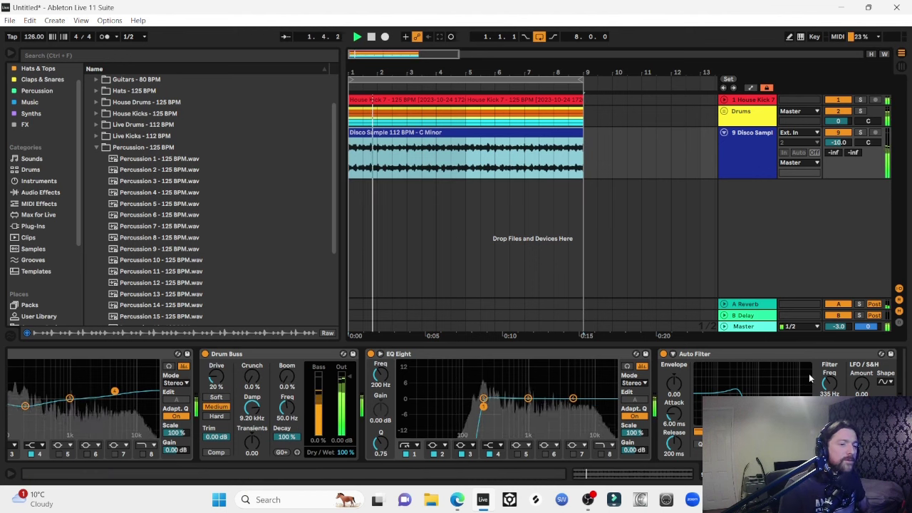
pyautogui.moveTo(826, 385); pyautogui.dragTo(825, 379)
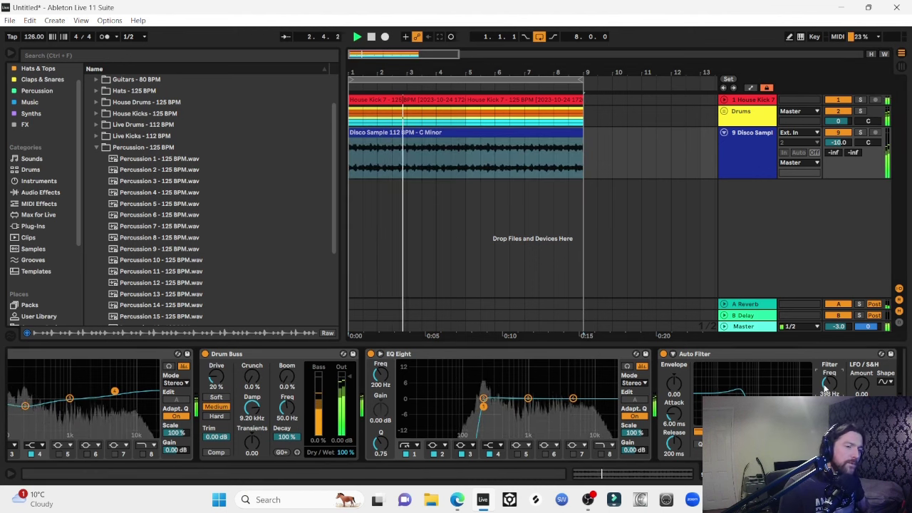
pyautogui.scroll(3, 826, 384)
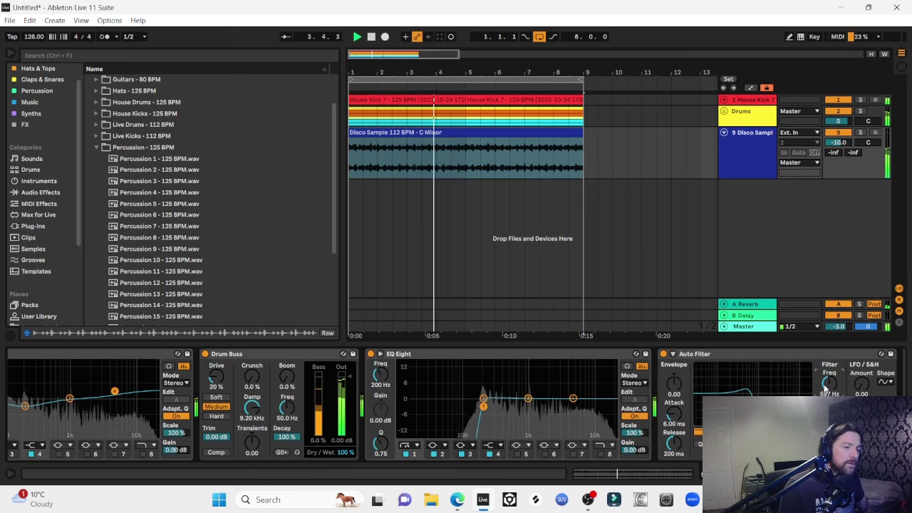
pyautogui.scroll(4, 825, 388)
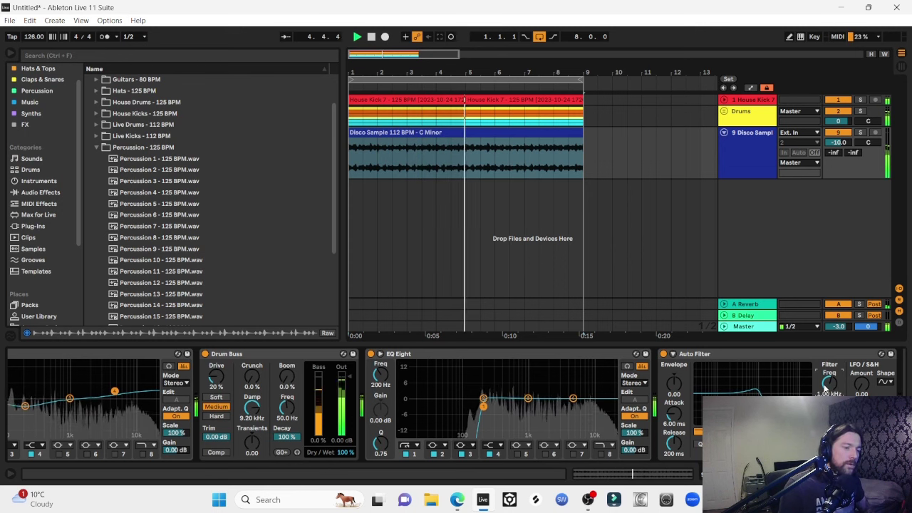
pyautogui.scroll(4, 825, 389)
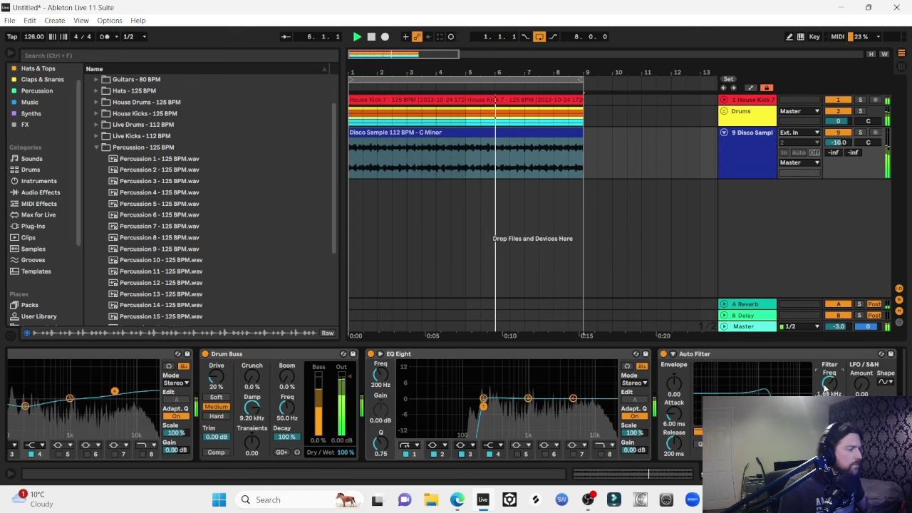
pyautogui.scroll(4, 825, 388)
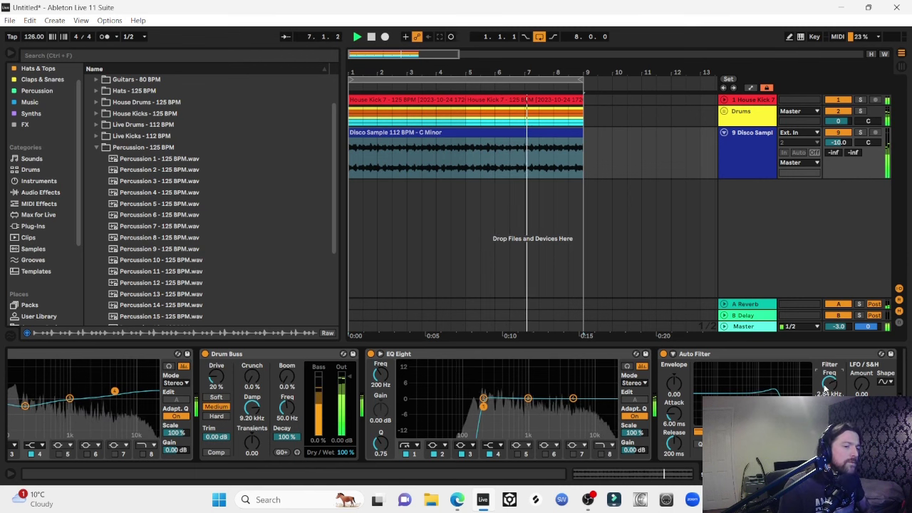
pyautogui.scroll(4, 825, 388)
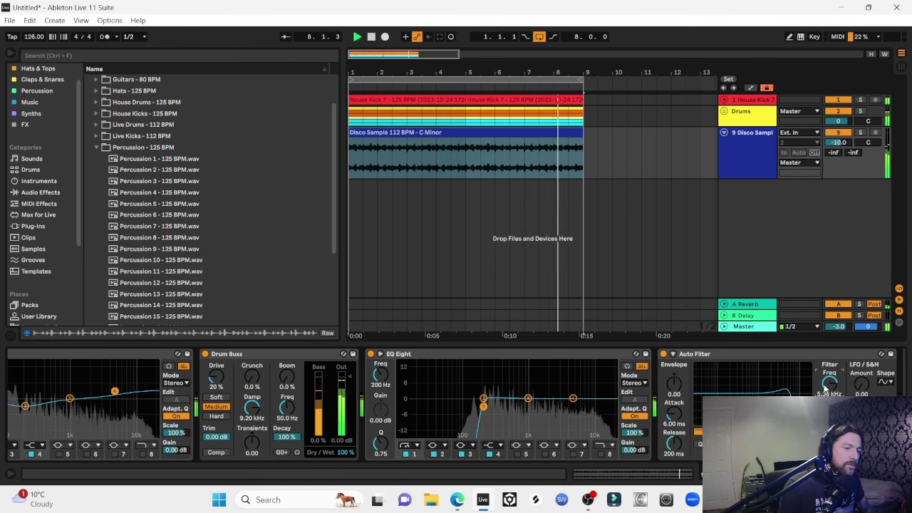
pyautogui.scroll(4, 825, 388)
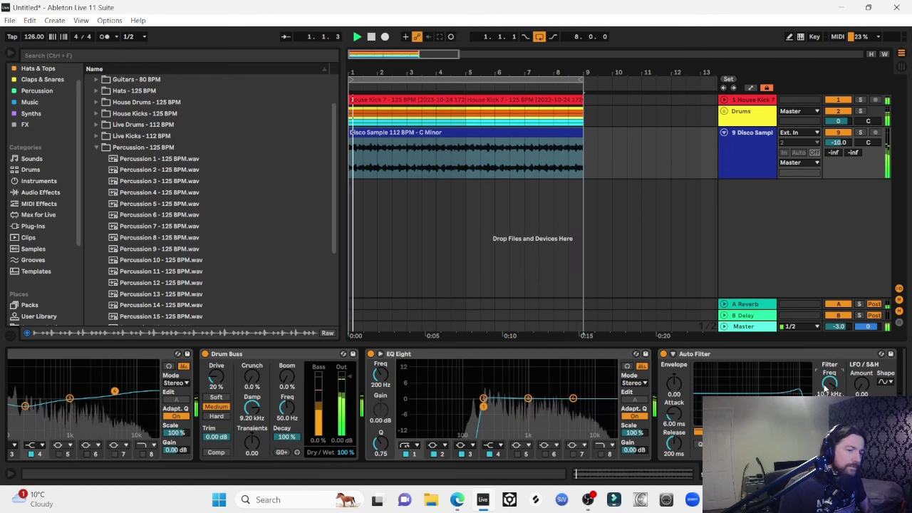
pyautogui.scroll(2, 825, 388)
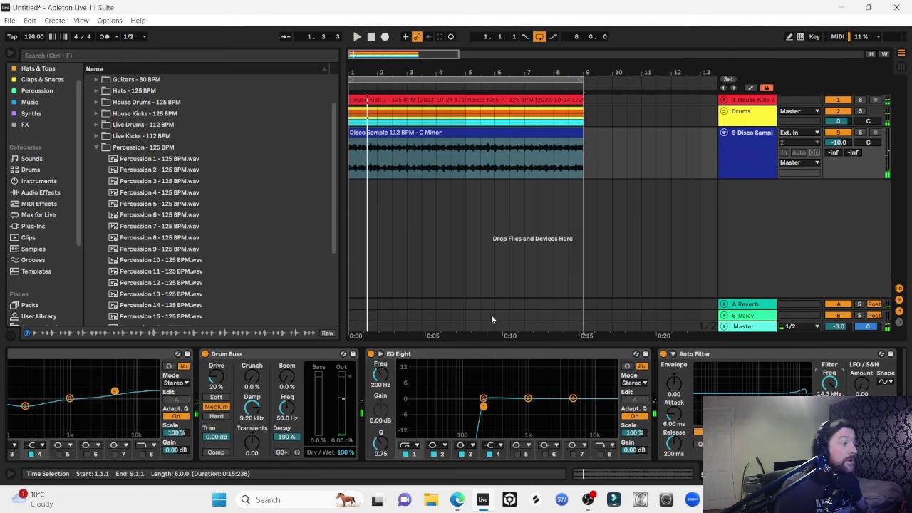
# Insert LFOTool_x64 on the disco sample and raise a curve point for a steeper rise.
pyautogui.click(37, 227)
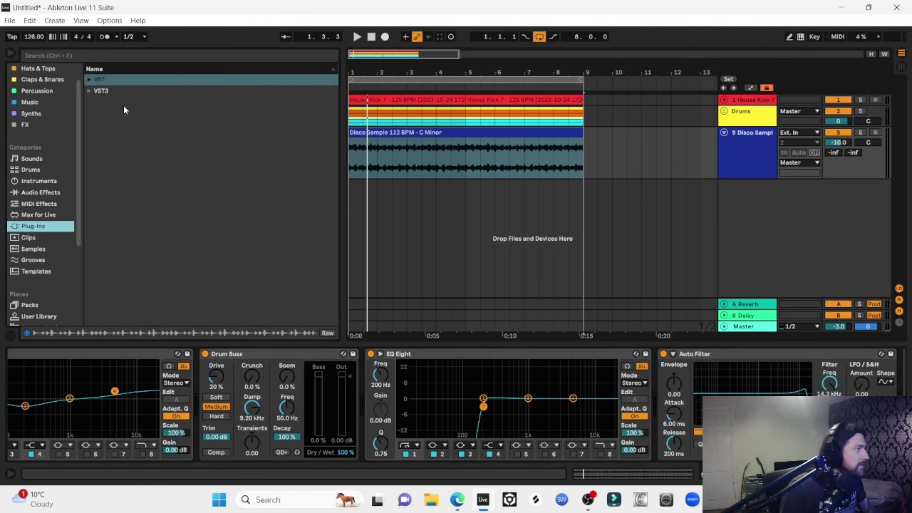
pyautogui.click(90, 80)
pyautogui.moveTo(132, 170); pyautogui.dragTo(650, 384)
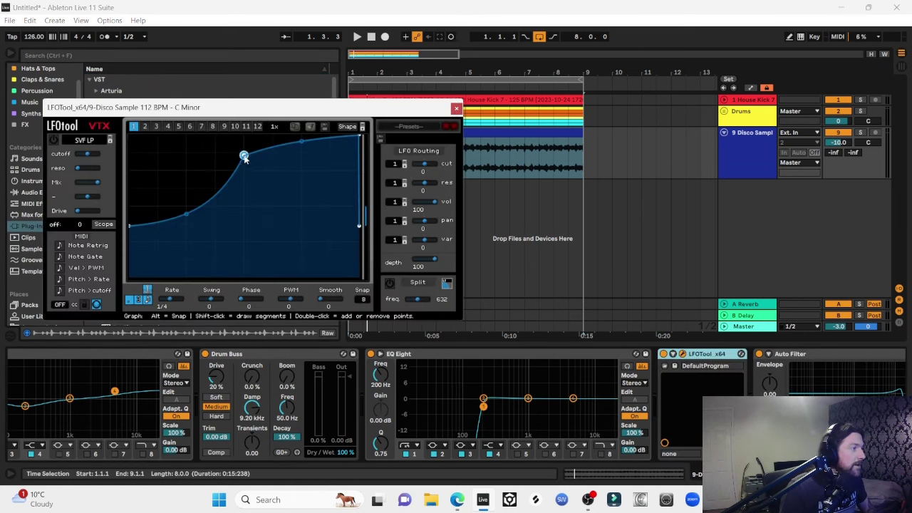
pyautogui.moveTo(245, 157); pyautogui.dragTo(244, 132)
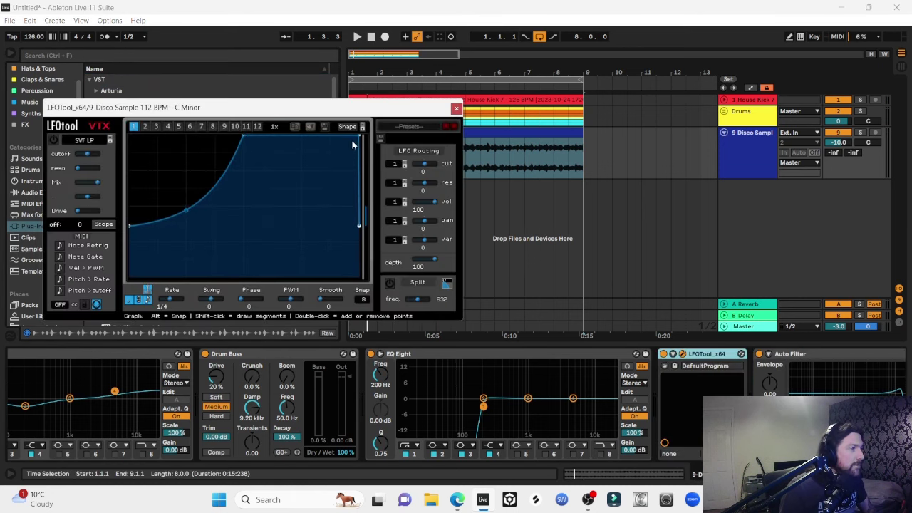
pyautogui.click(683, 402)
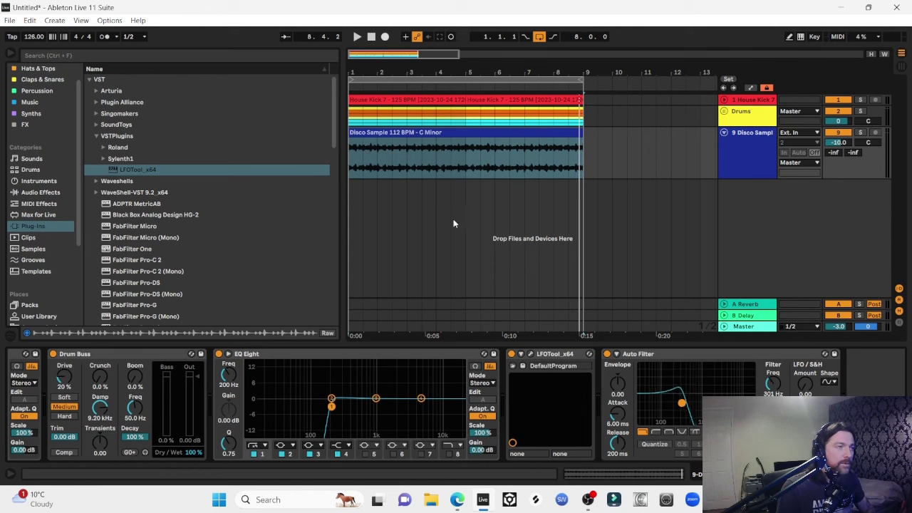
# Play the loop, sweep the Auto Filter cutoff up to 16.2 kHz, then stop playback.
pyautogui.click(385, 132)
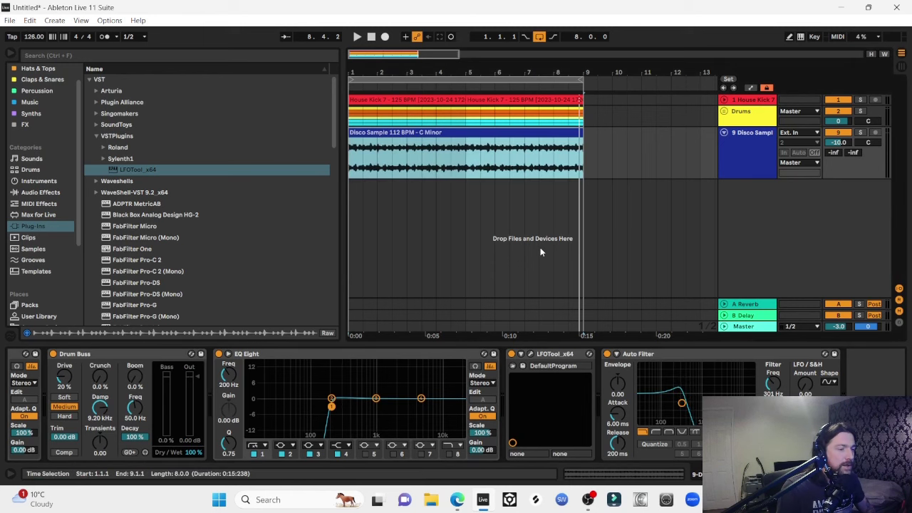
pyautogui.press('space')
pyautogui.click(773, 385)
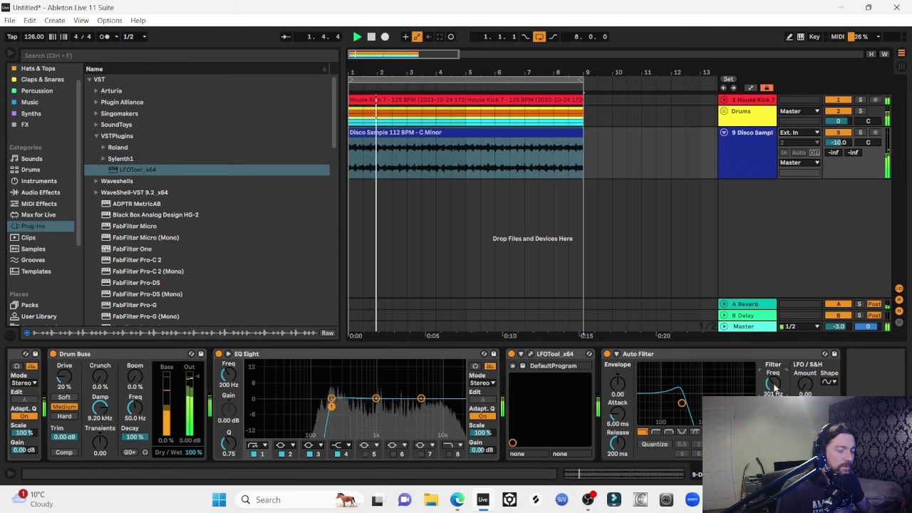
pyautogui.scroll(3, 775, 387)
pyautogui.scroll(4, 775, 387)
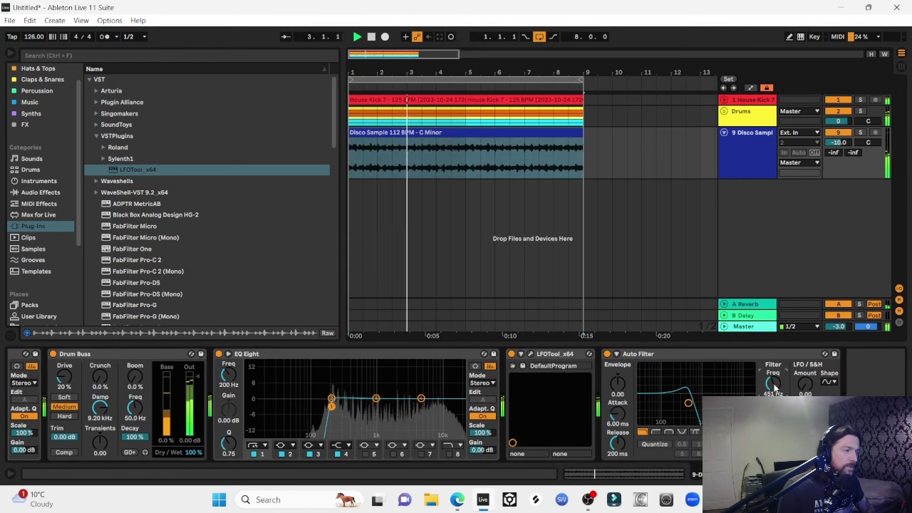
pyautogui.scroll(2, 774, 387)
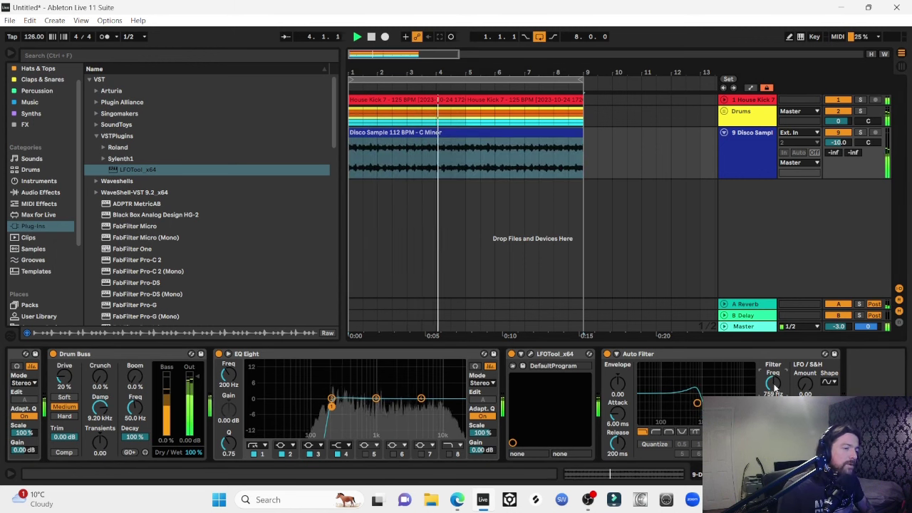
pyautogui.scroll(4, 775, 386)
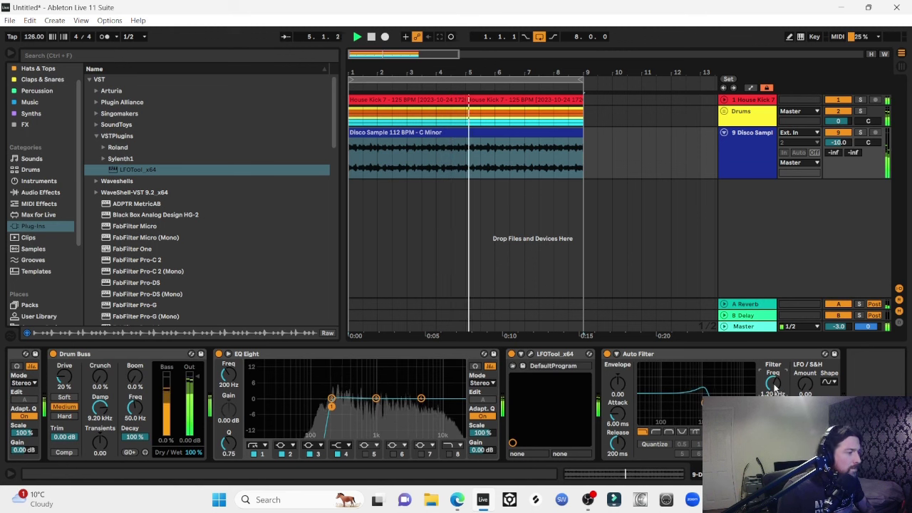
pyautogui.scroll(1, 775, 387)
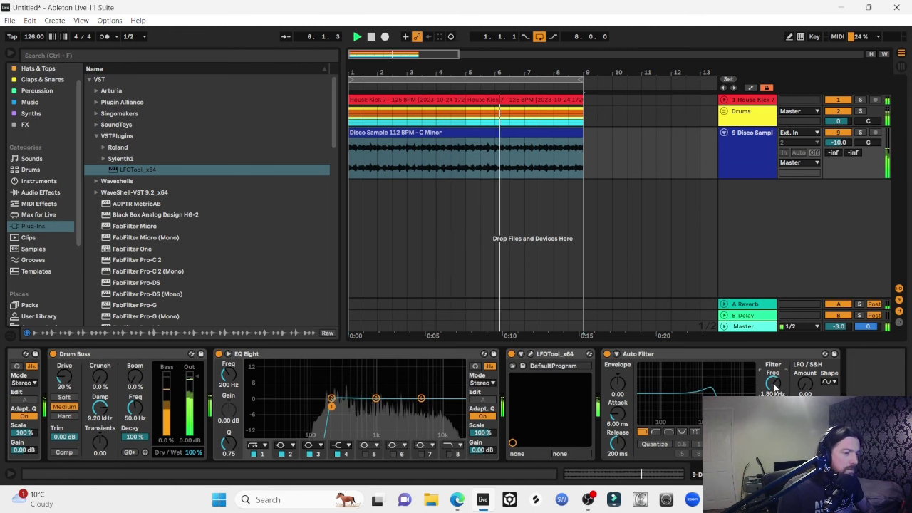
pyautogui.scroll(5, 774, 387)
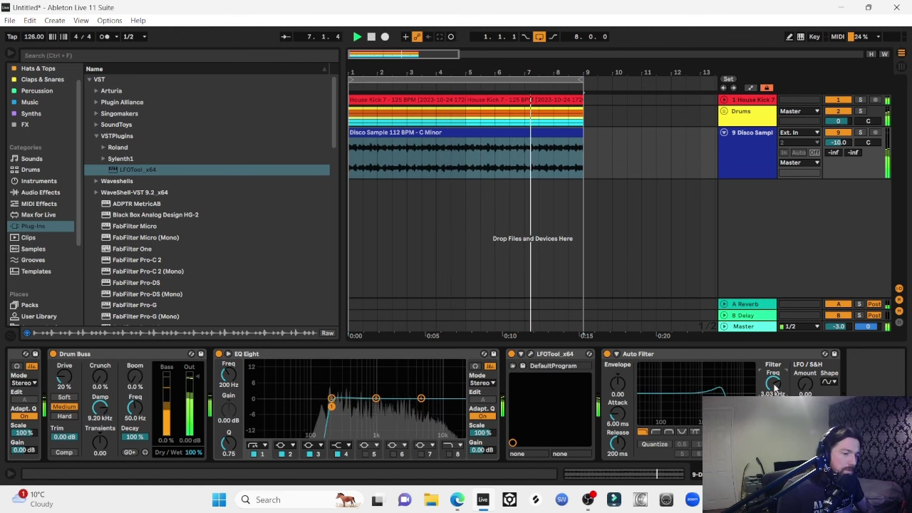
pyautogui.scroll(6, 774, 387)
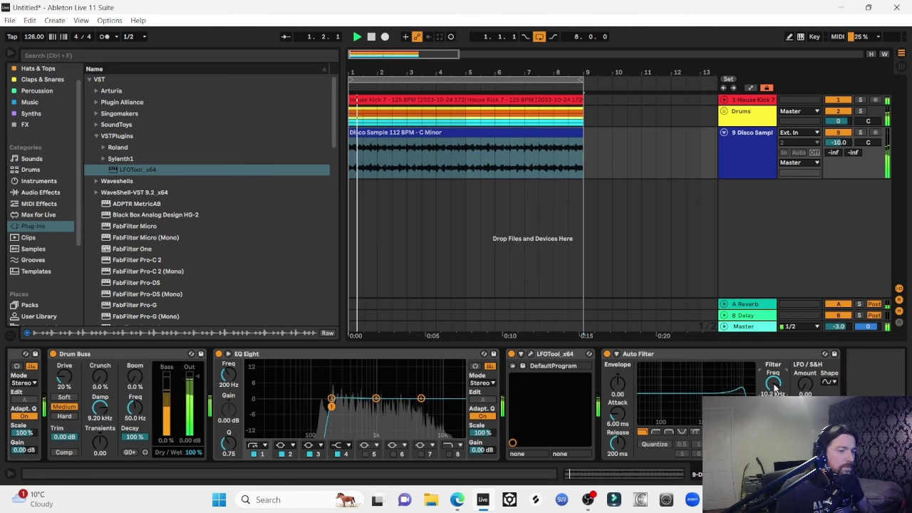
pyautogui.scroll(4, 774, 387)
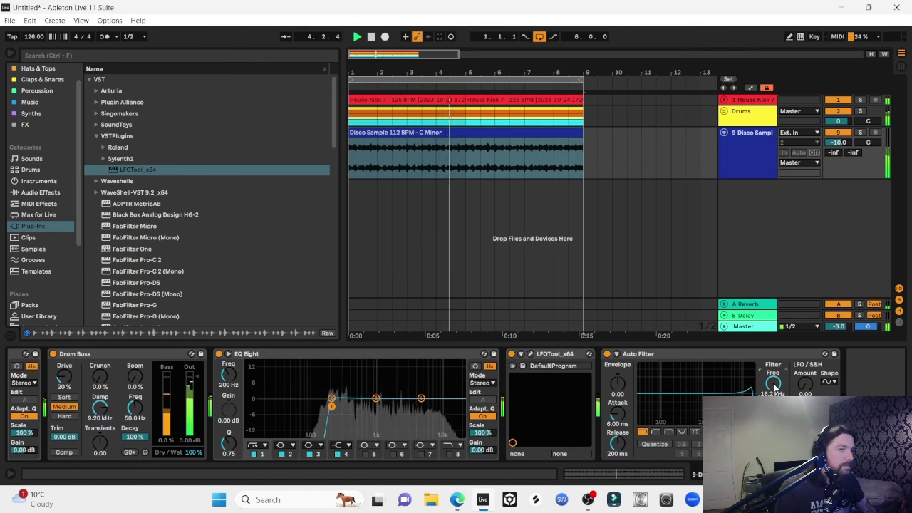
pyautogui.press('space')
pyautogui.moveTo(415, 71); pyautogui.dragTo(379, 72)
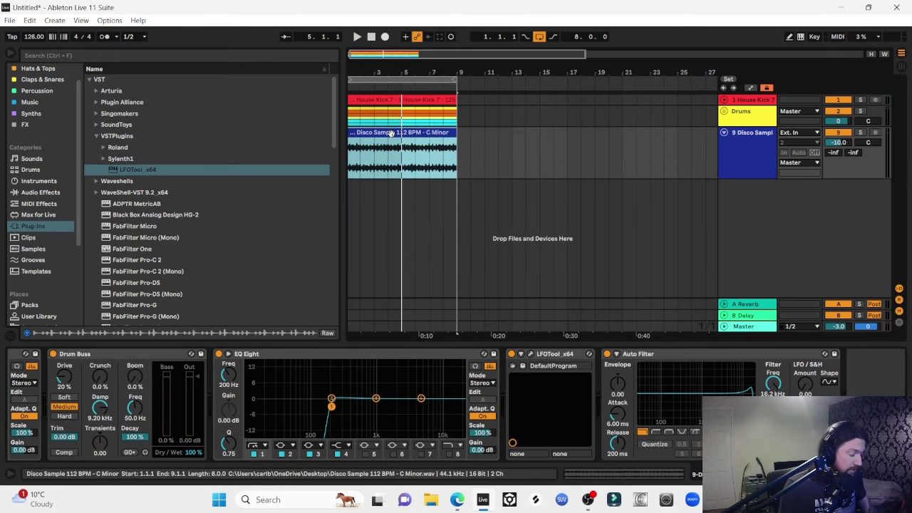
# Duplicate the Disco Sample clip after itself, zoom to bars 1–9, and open the first clip's sample editor.
pyautogui.hotkey('ctrl', 'd')
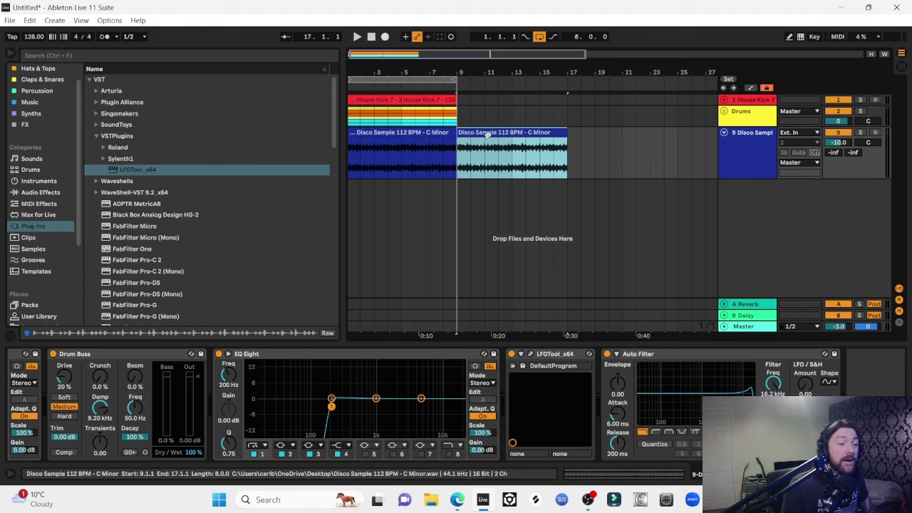
pyautogui.click(372, 133)
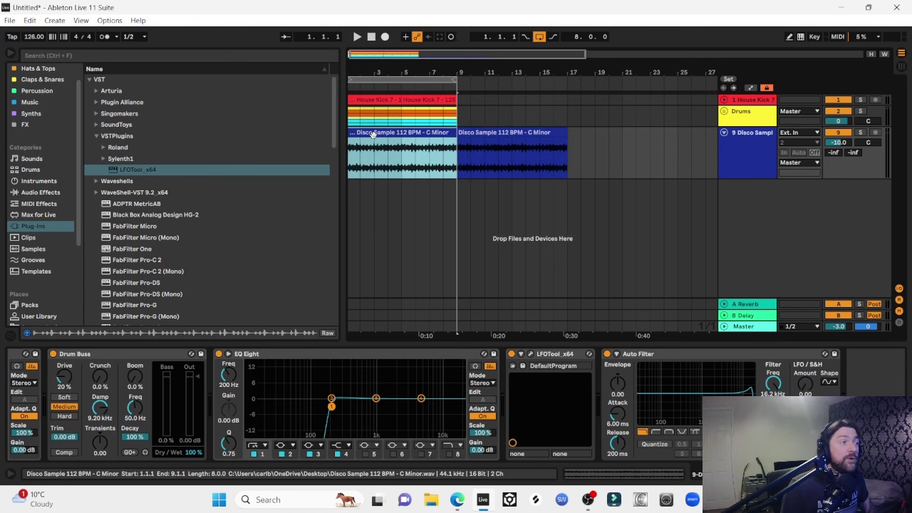
pyautogui.click(360, 54)
pyautogui.moveTo(357, 74)
pyautogui.mouseDown()
pyautogui.moveTo(352, 96)
pyautogui.moveTo(349, 74)
pyautogui.mouseUp()
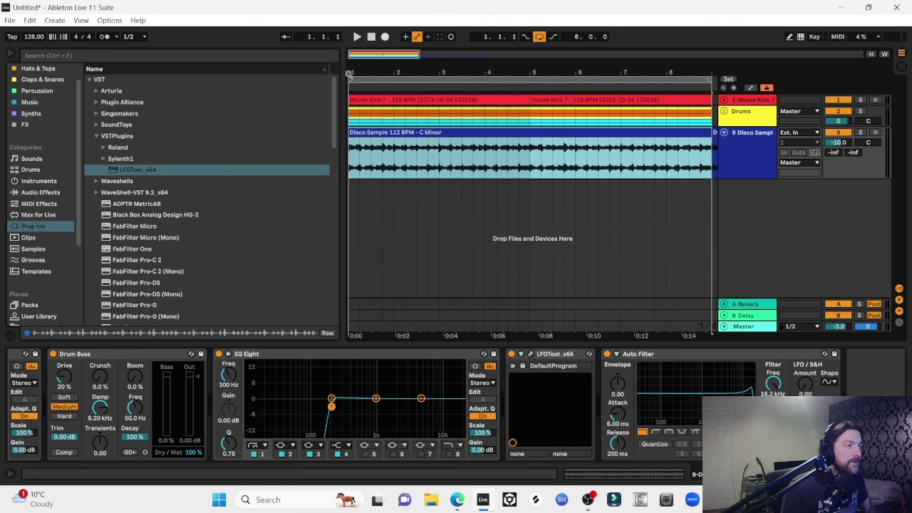
pyautogui.doubleClick(603, 133)
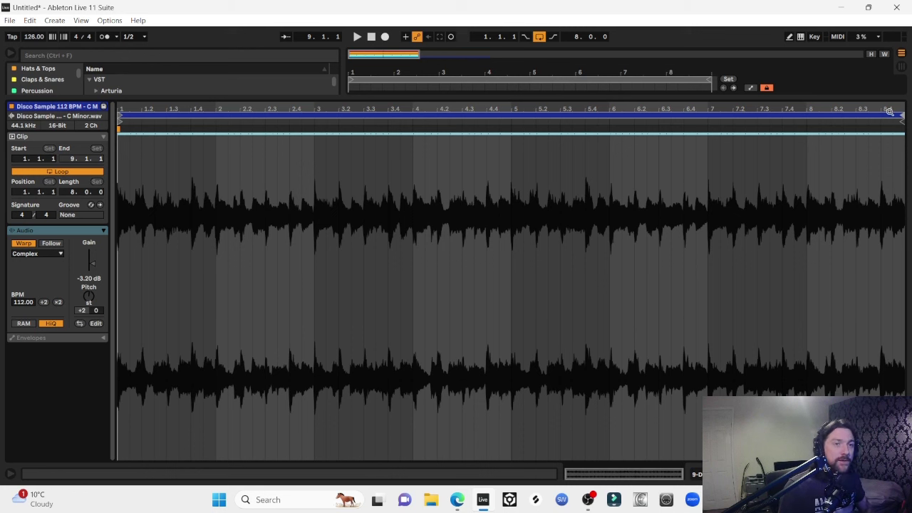
# Shorten the clip loop to its first bar, zoom into the waveform, and start playback.
pyautogui.moveTo(901, 114); pyautogui.dragTo(218, 99)
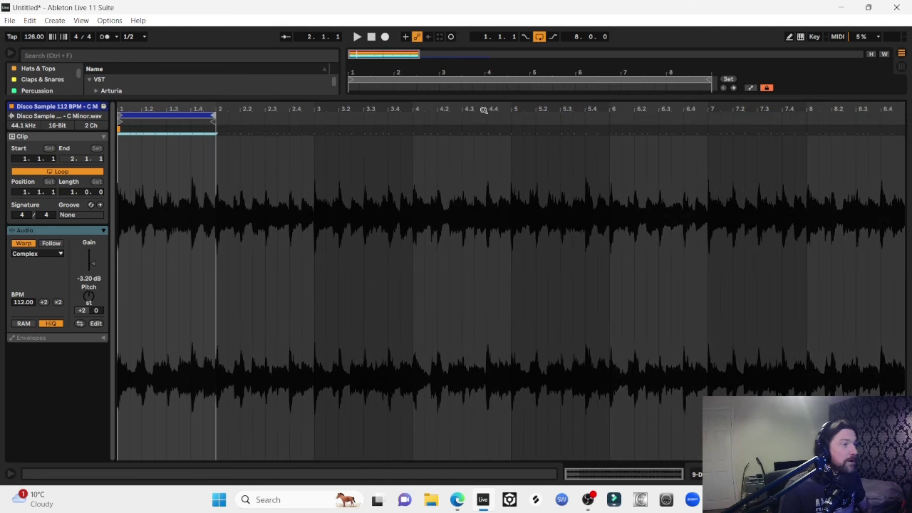
pyautogui.moveTo(464, 94); pyautogui.dragTo(466, 240)
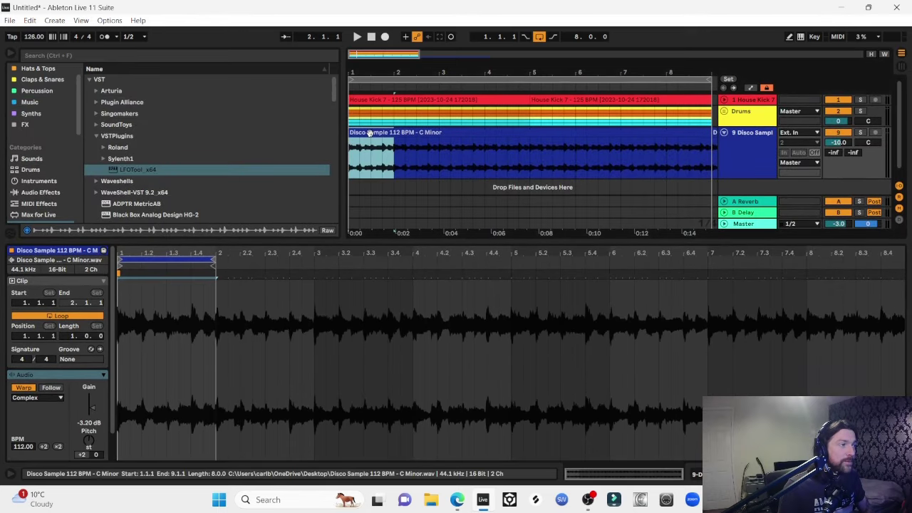
pyautogui.moveTo(178, 248); pyautogui.dragTo(178, 254)
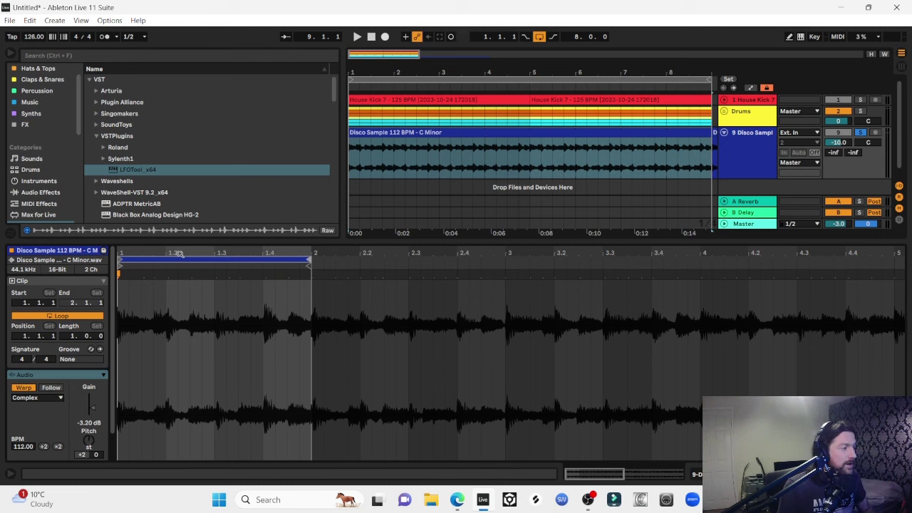
pyautogui.press('space')
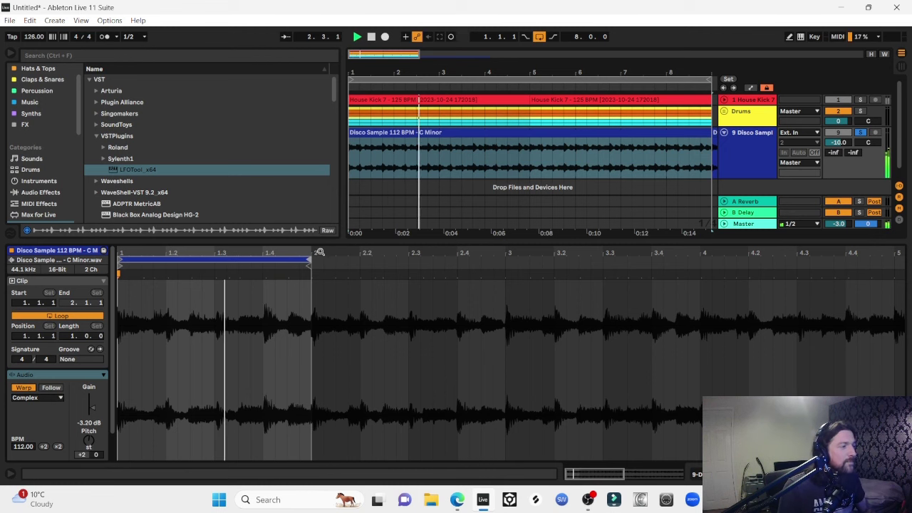
# Shrink the loop to half a bar starting at 2.1.1, then show the effects chain.
pyautogui.moveTo(310, 260); pyautogui.dragTo(218, 260)
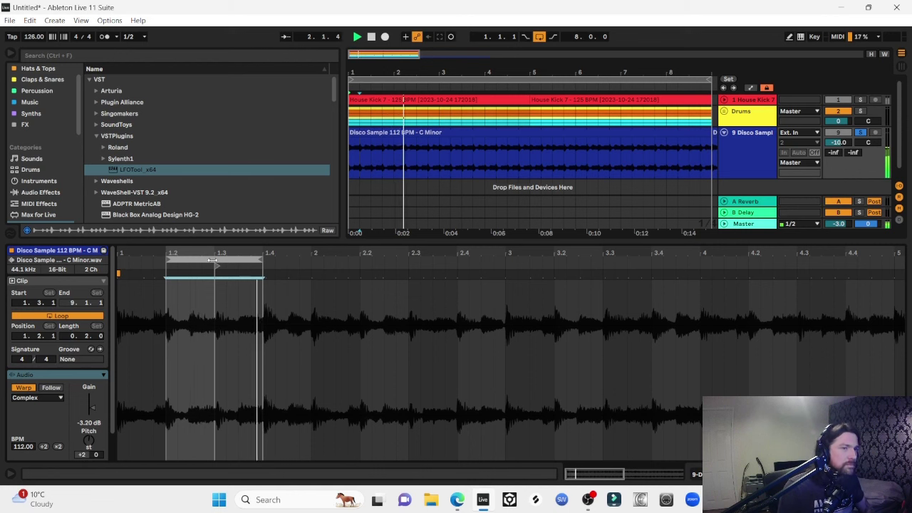
pyautogui.moveTo(212, 260); pyautogui.dragTo(359, 275)
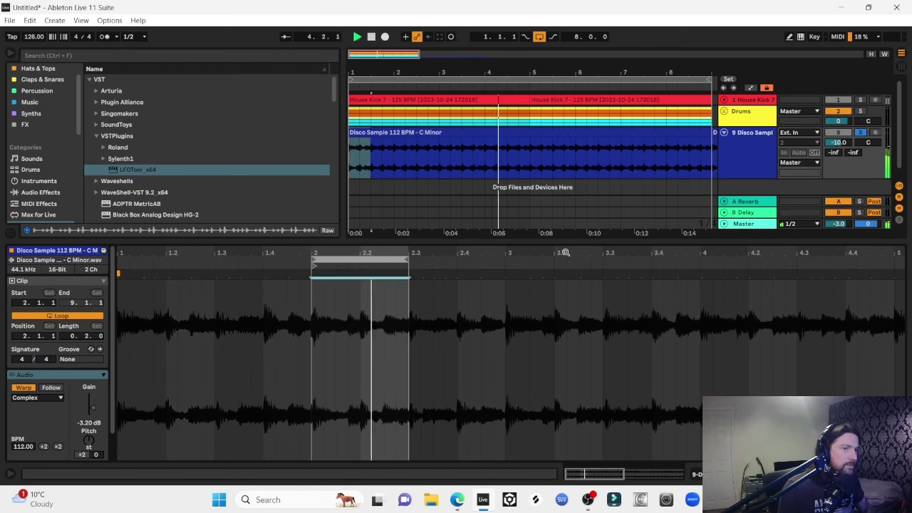
pyautogui.press('space')
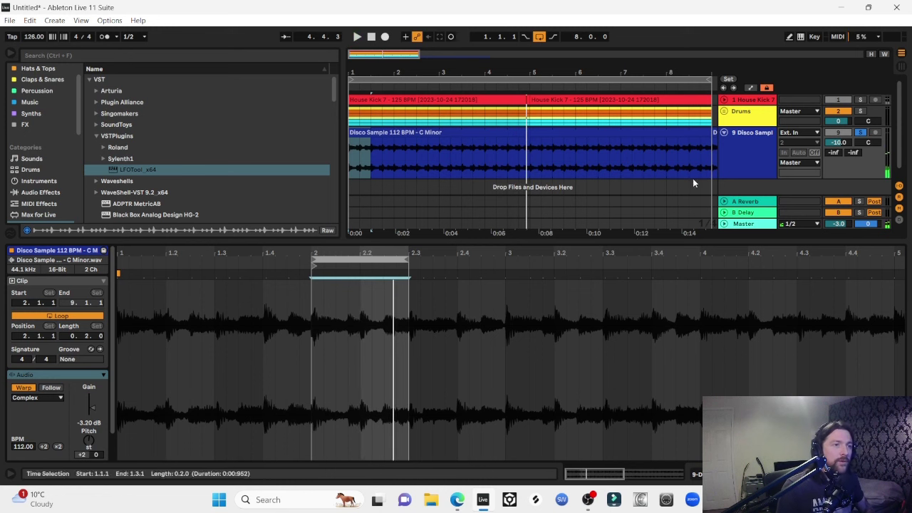
pyautogui.click(752, 142)
pyautogui.hotkey('shift', 'Tab')
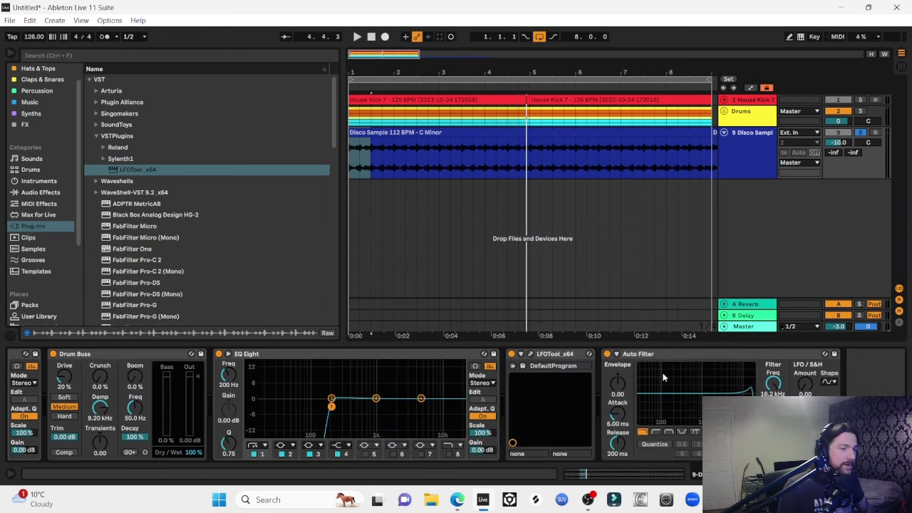
# Play the chopped disco loop with the drums from the start, restarting once.
pyautogui.press('space')
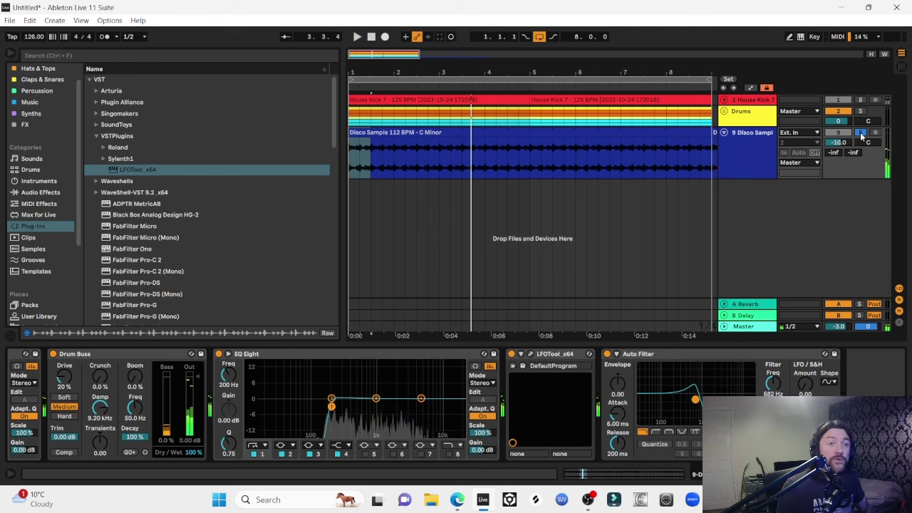
pyautogui.press('space')
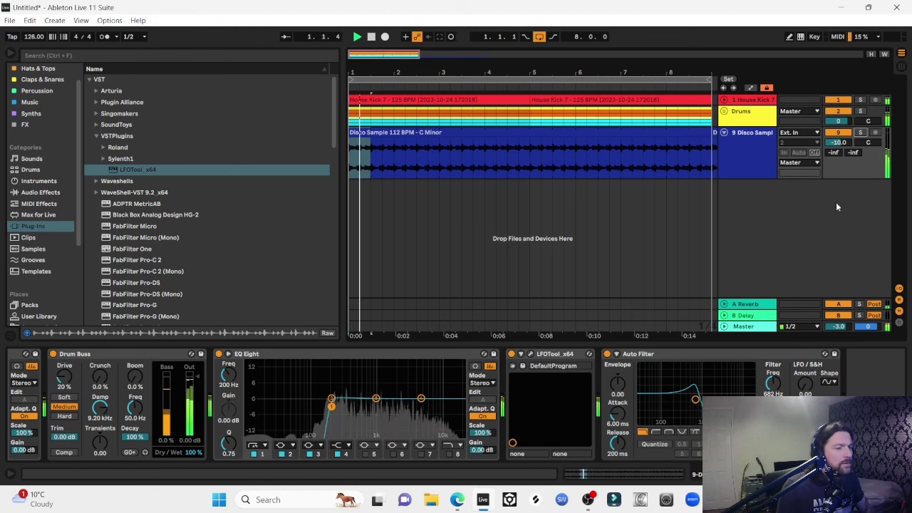
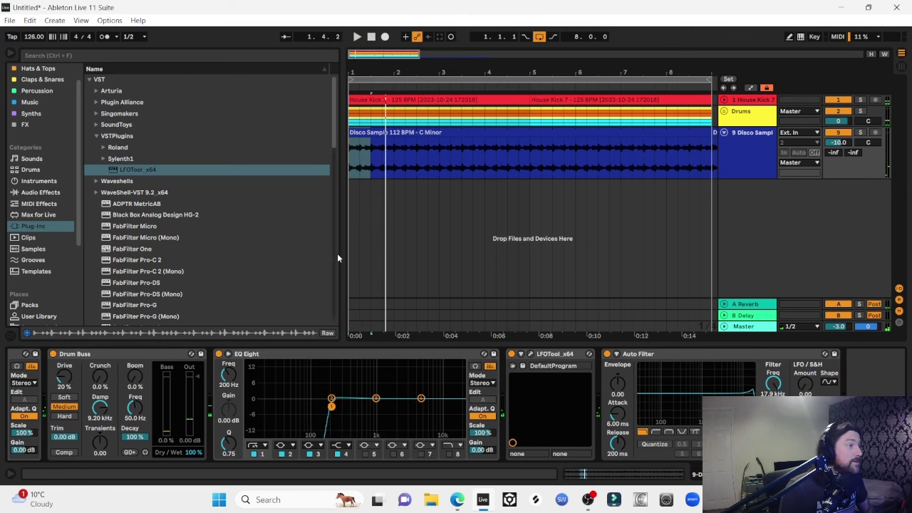
# Loop the Disco Sample clip on the two-beat slice from 2.2.1 to 2.4.1 and play it.
pyautogui.hotkey('shift', 'Tab')
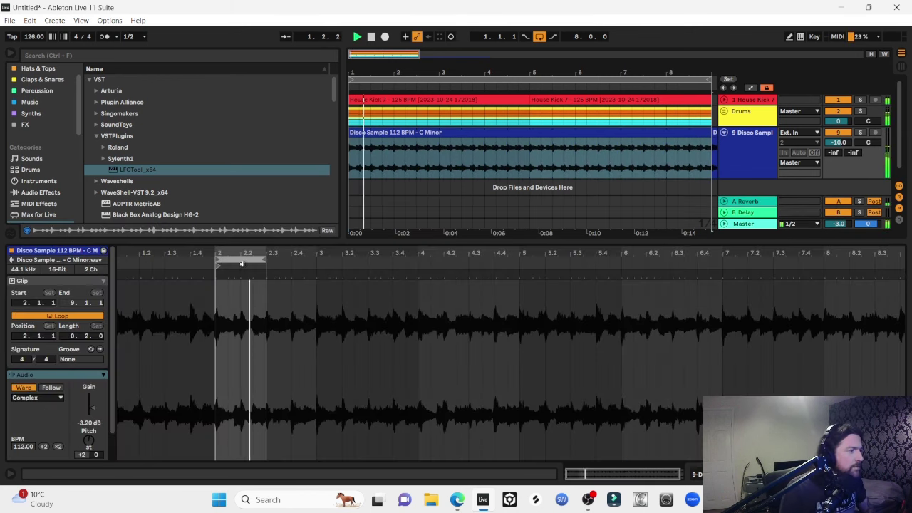
pyautogui.moveTo(242, 264); pyautogui.dragTo(267, 267)
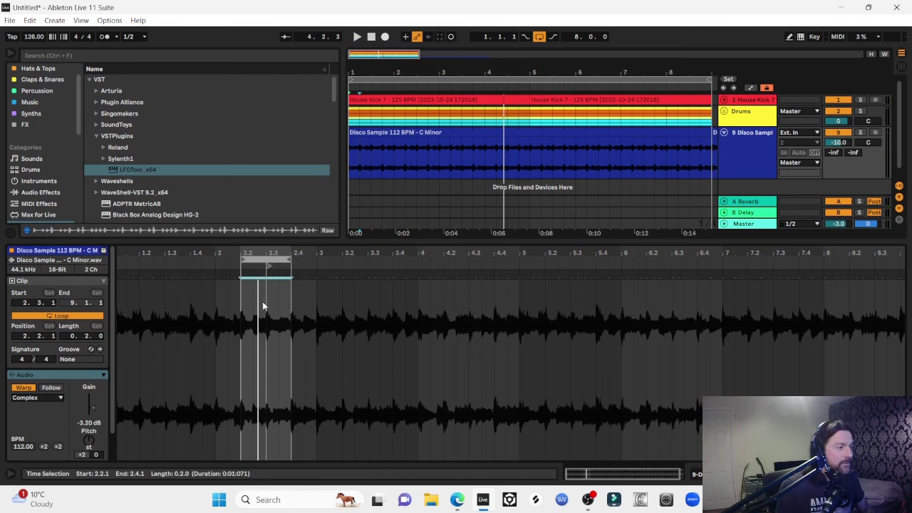
pyautogui.click(269, 296)
pyautogui.moveTo(273, 295); pyautogui.dragTo(290, 294)
pyautogui.click(267, 302)
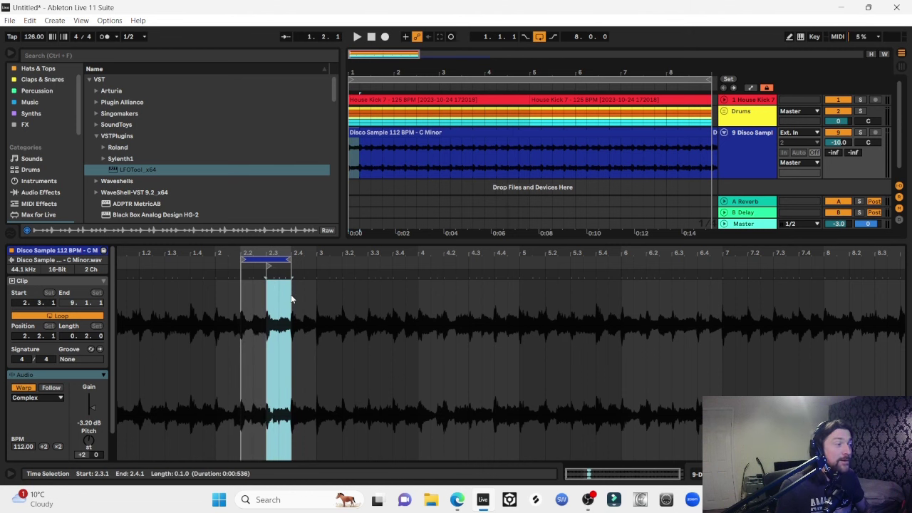
pyautogui.click(265, 260)
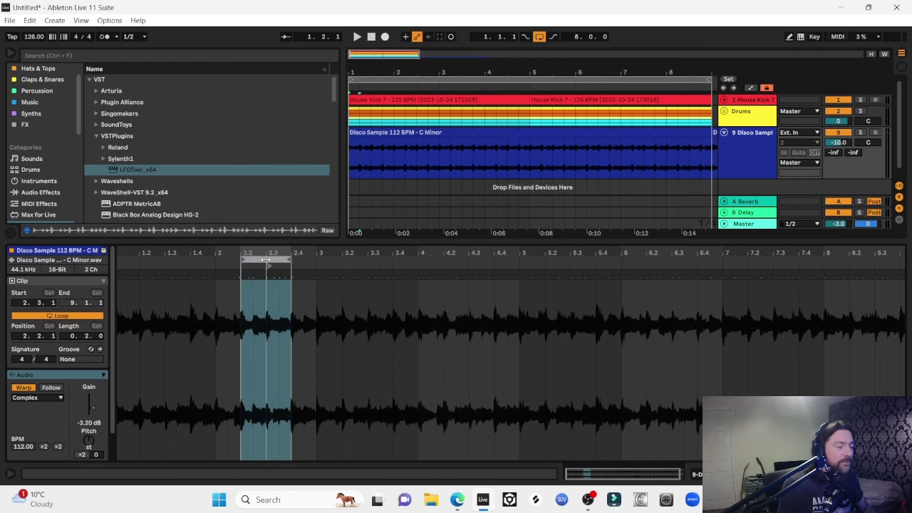
pyautogui.press('space')
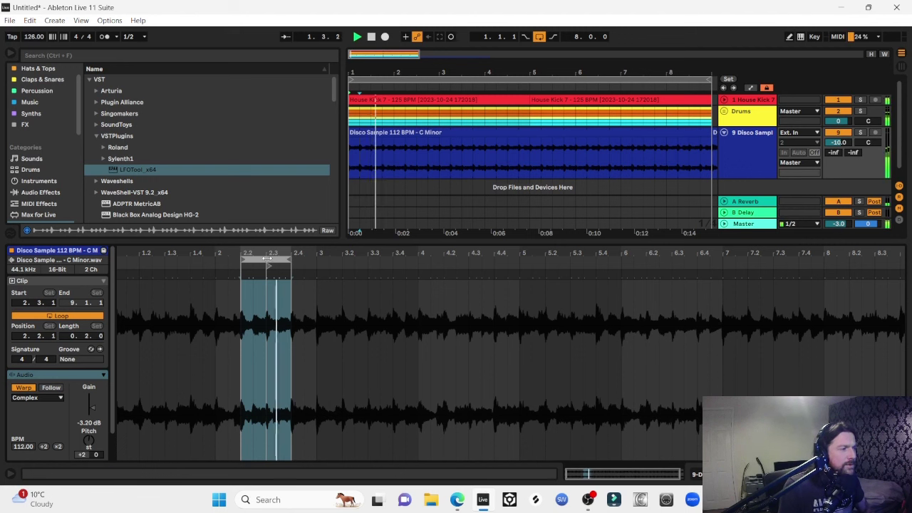
# Solo track 9 and show its Drum Buss, EQ Eight, LFOTool and Auto Filter chain.
pyautogui.click(861, 134)
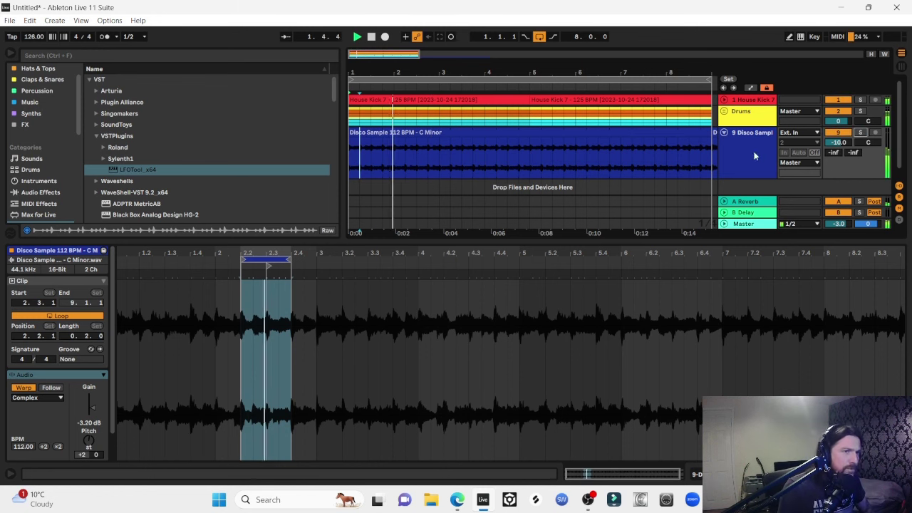
pyautogui.hotkey('shift', 'Tab')
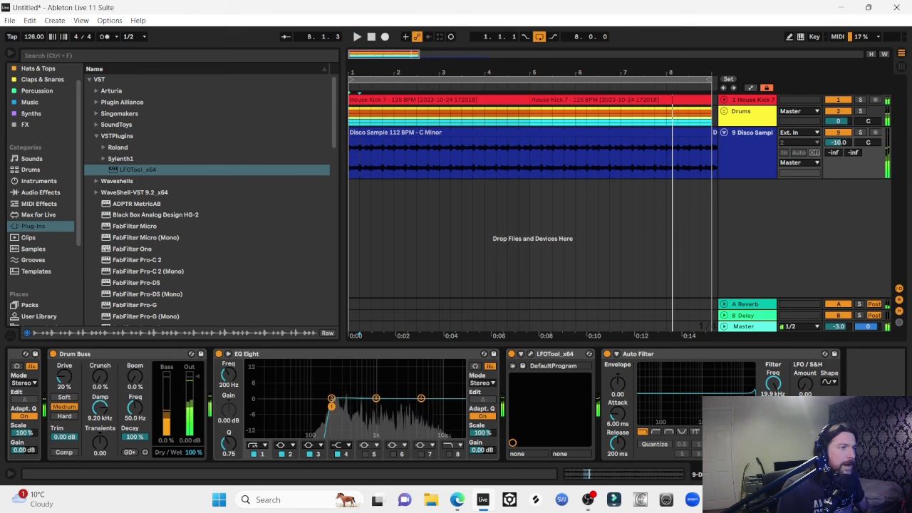
# On the next Disco clip, try loop slices at 3.1.1 and 4.1.1, then settle on 2.1.1.
pyautogui.doubleClick(399, 153)
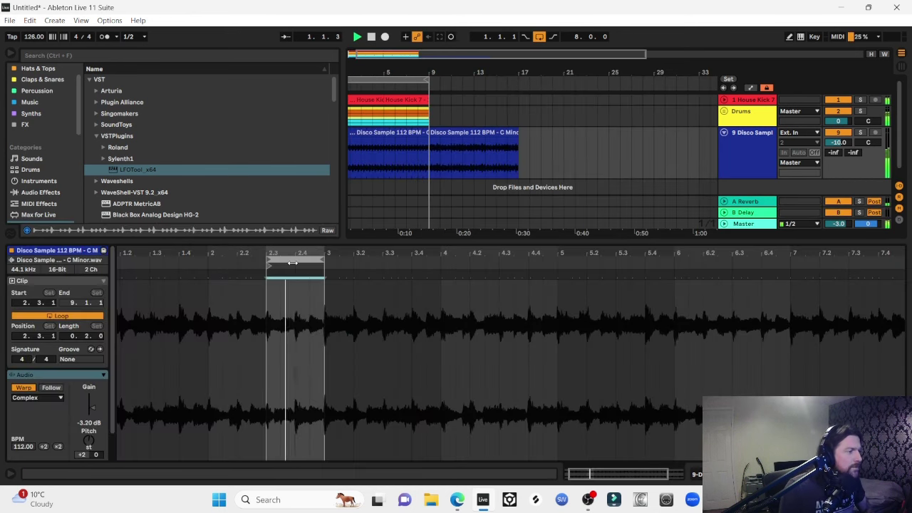
pyautogui.moveTo(296, 264); pyautogui.dragTo(407, 277)
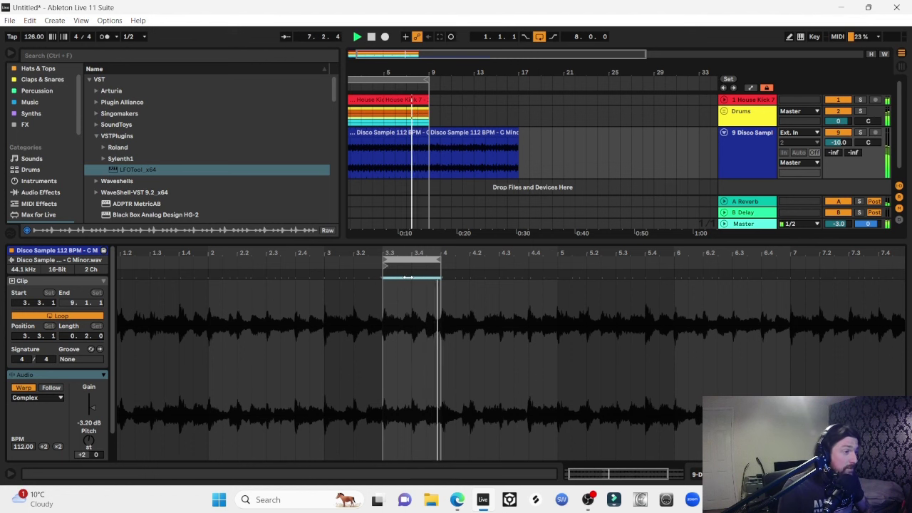
pyautogui.moveTo(408, 278); pyautogui.dragTo(470, 280)
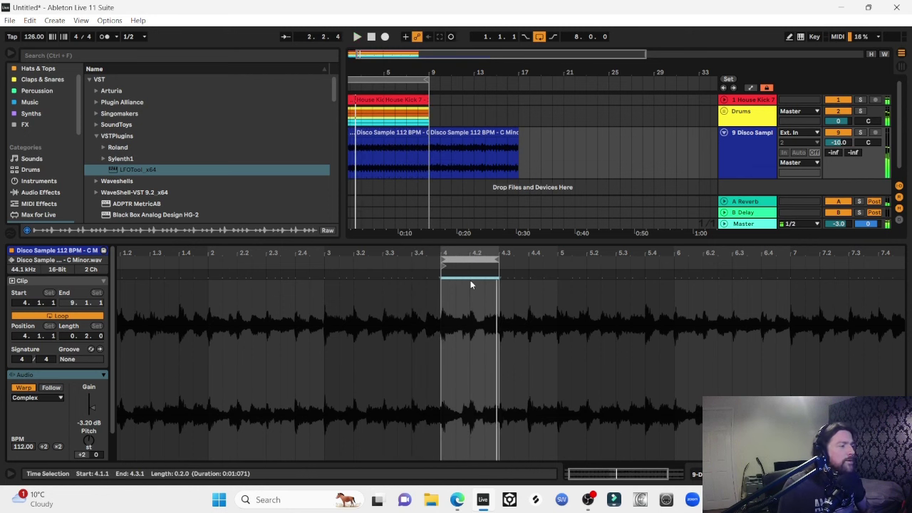
pyautogui.moveTo(442, 262); pyautogui.dragTo(210, 262)
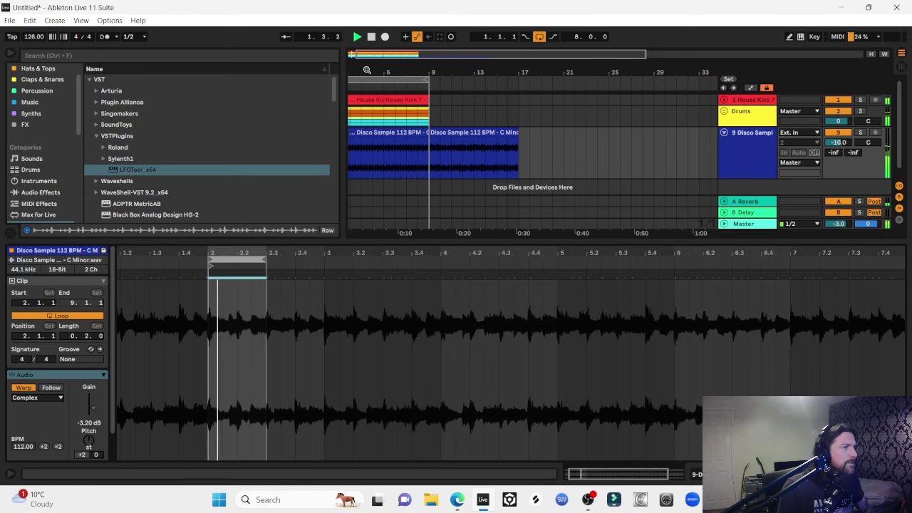
pyautogui.click(371, 168)
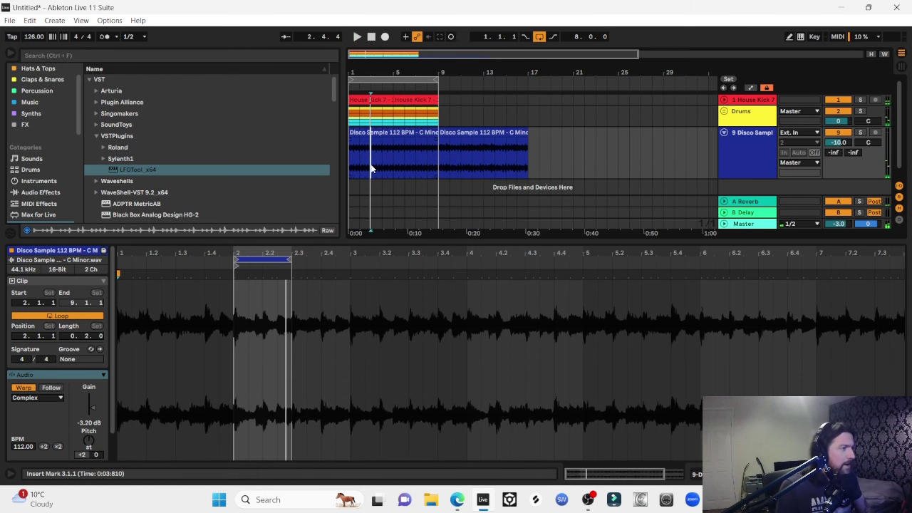
# Select the first short Disco clip, solo the Disco Sample track and play the chop.
pyautogui.click(387, 150)
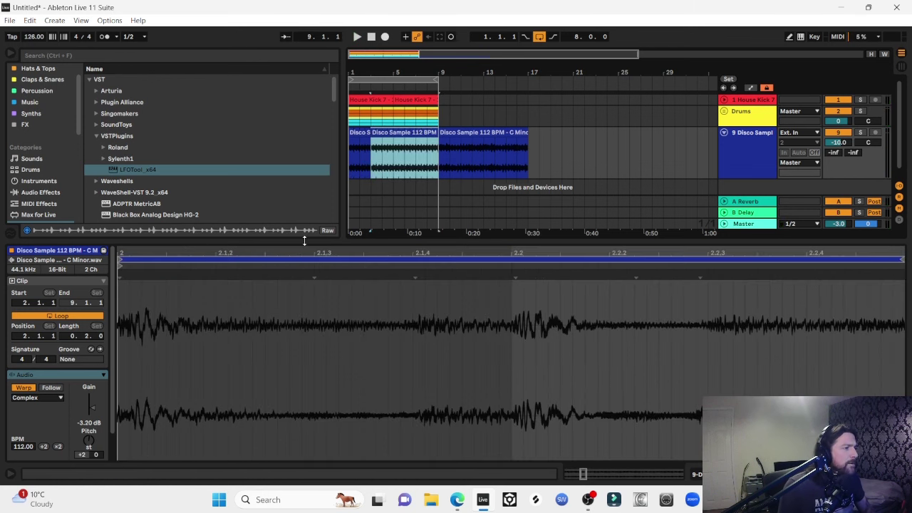
pyautogui.moveTo(306, 254); pyautogui.dragTo(306, 285)
pyautogui.moveTo(227, 285); pyautogui.dragTo(452, 265)
pyautogui.click(435, 150)
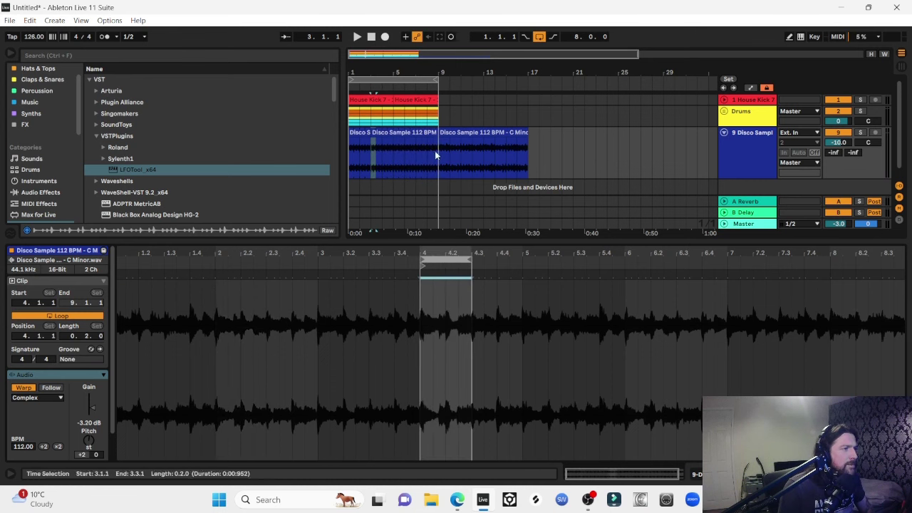
pyautogui.click(372, 137)
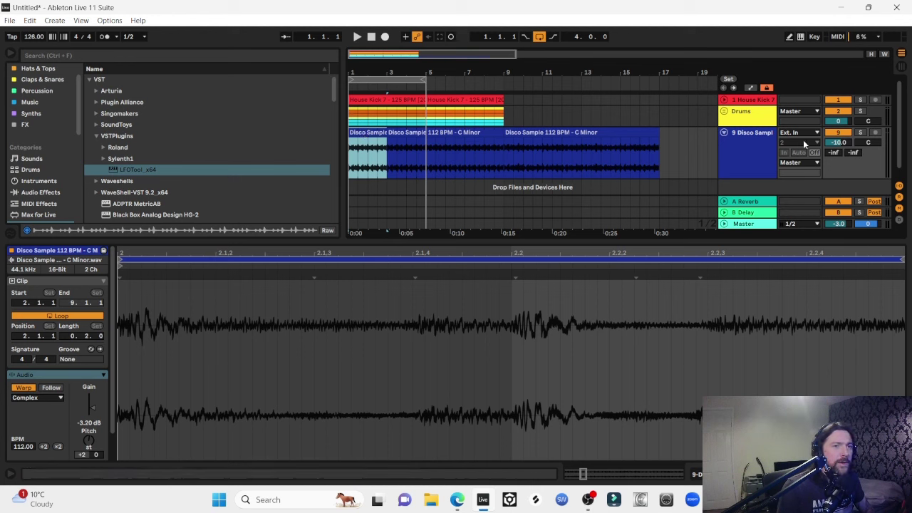
pyautogui.click(860, 132)
pyautogui.click(368, 136)
pyautogui.press('space')
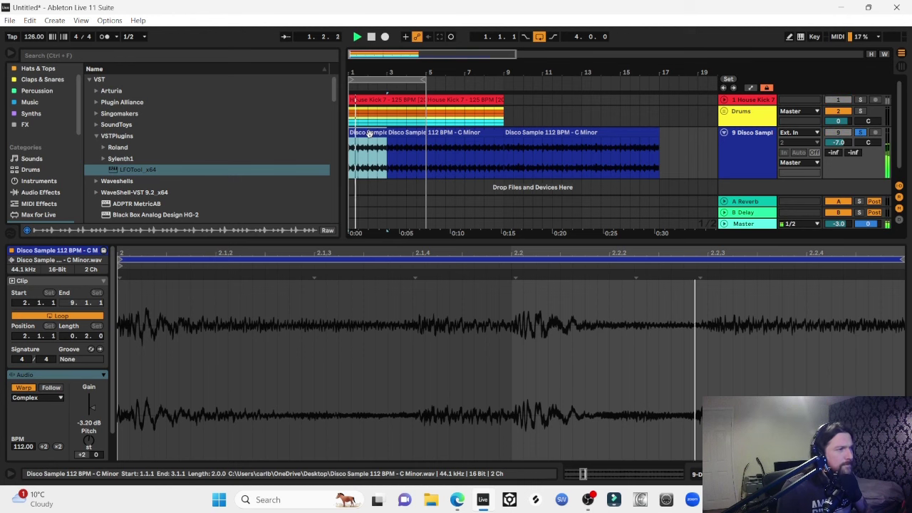
# Solo and unsolo the Drums to hear the chop against the kick, then stop playback.
pyautogui.moveTo(414, 54); pyautogui.dragTo(413, 72)
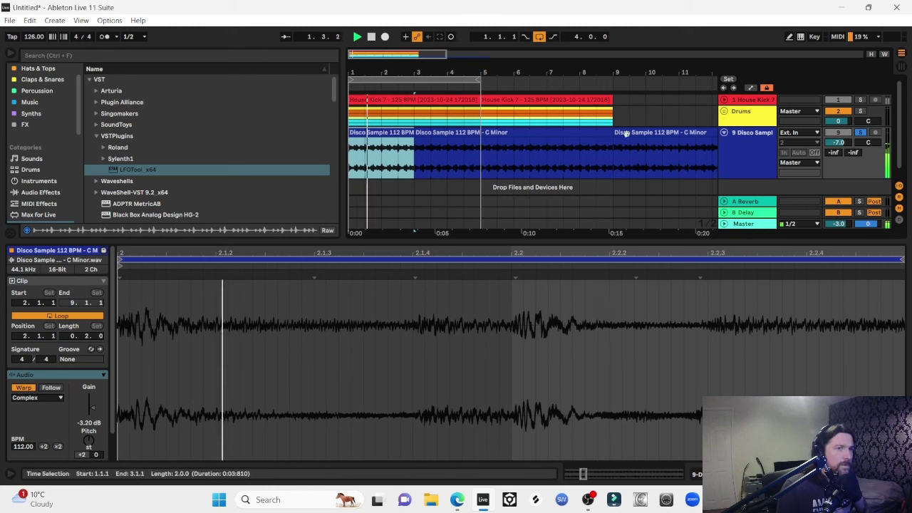
pyautogui.click(861, 112)
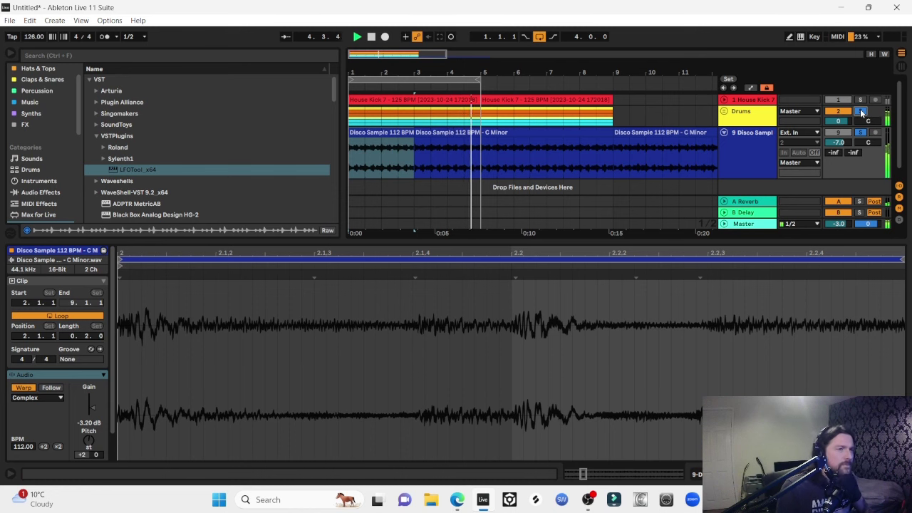
pyautogui.click(861, 112)
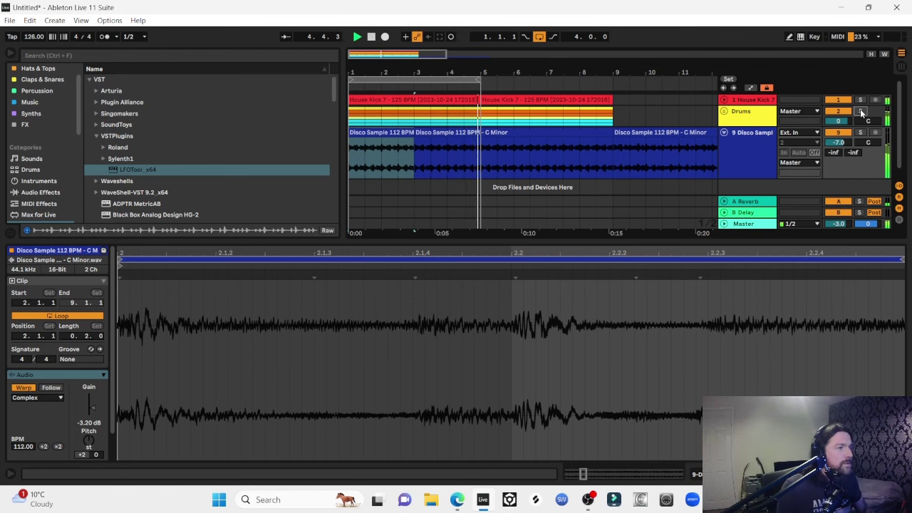
pyautogui.press('space')
pyautogui.press('-')
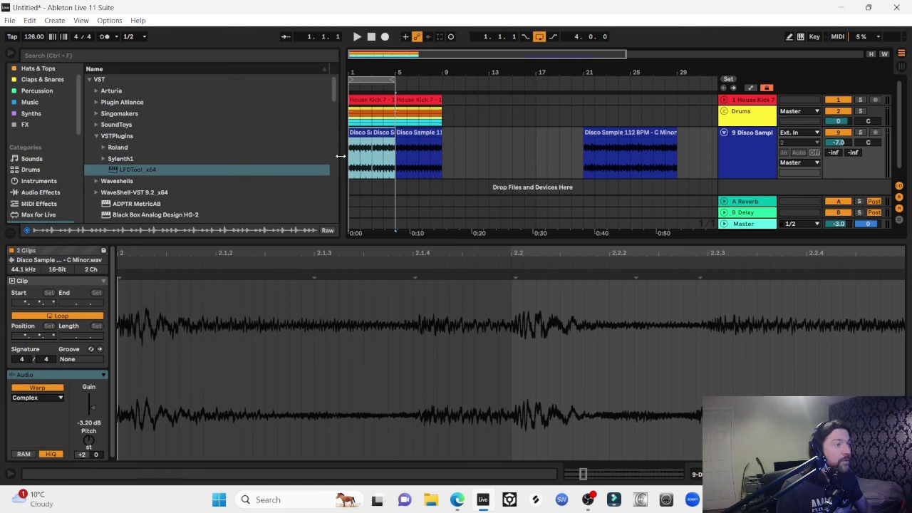
# Duplicate the two Disco chops so they also fill bars 5–9.
pyautogui.hotkey('ctrl', 'd')
pyautogui.click(361, 134)
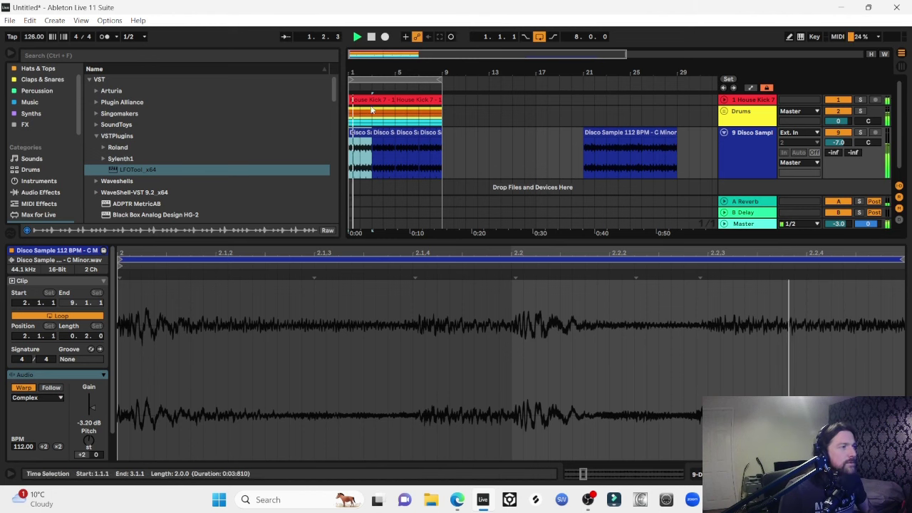
pyautogui.press('+')
pyautogui.press('+')
pyautogui.press('-')
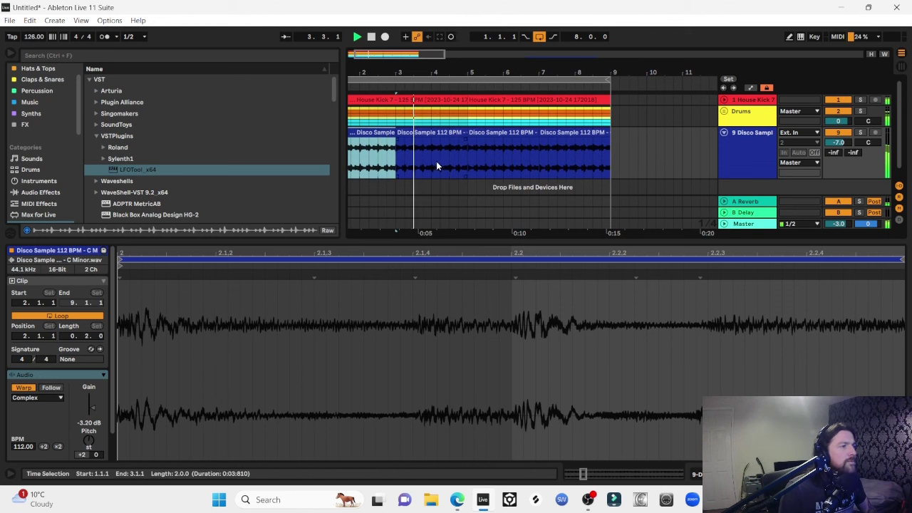
# Split bar 8 of the Disco clip off as its own clip.
pyautogui.click(577, 164)
pyautogui.moveTo(577, 164); pyautogui.dragTo(606, 165)
pyautogui.hotkey('ctrl', 'e')
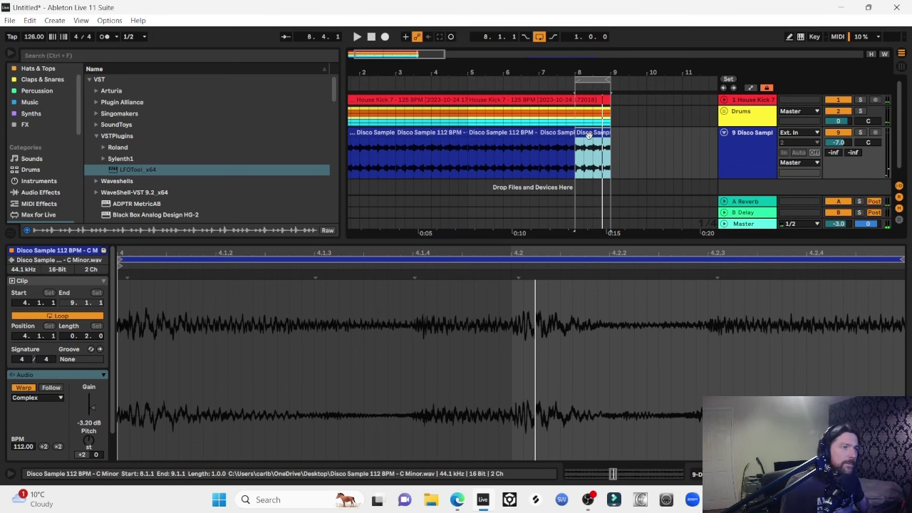
# Extend the loop of the bar-7 Disco slice to a full bar.
pyautogui.moveTo(589, 134)
pyautogui.mouseDown()
pyautogui.moveTo(568, 111)
pyautogui.moveTo(579, 143)
pyautogui.mouseUp()
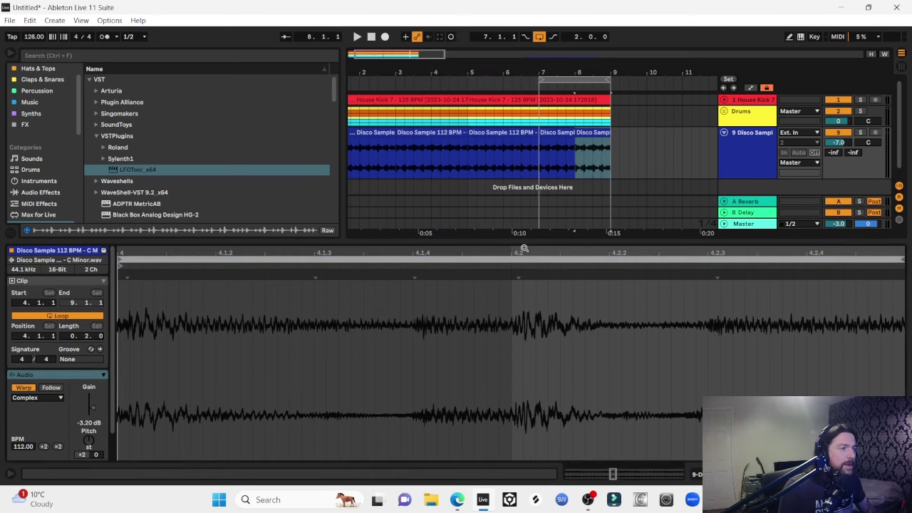
pyautogui.click(523, 263)
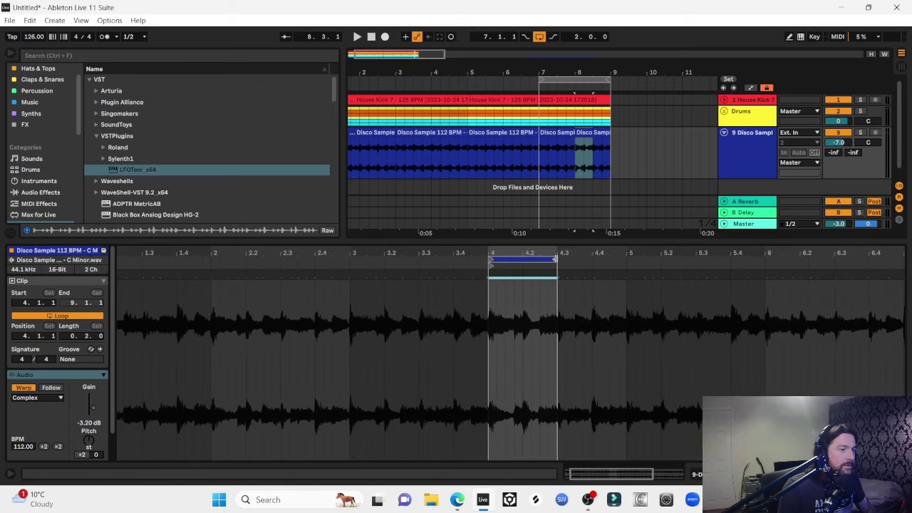
pyautogui.moveTo(557, 258); pyautogui.dragTo(626, 258)
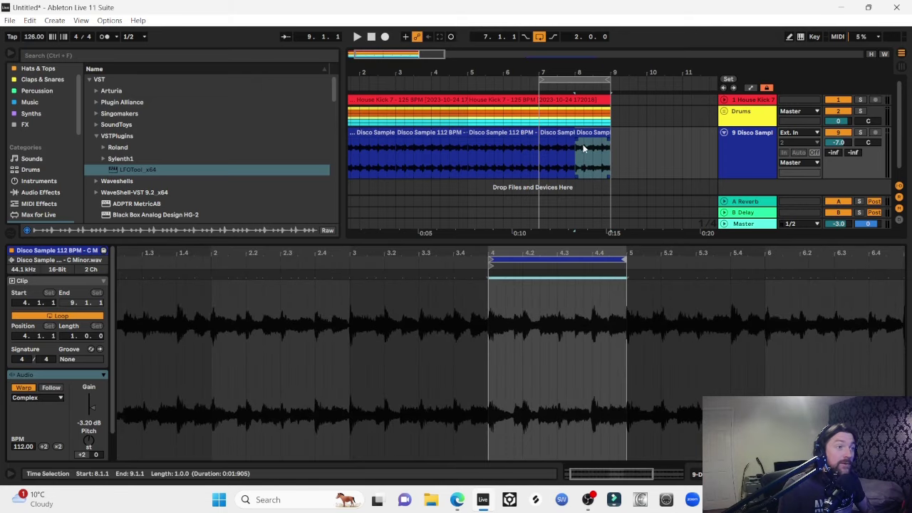
pyautogui.click(543, 132)
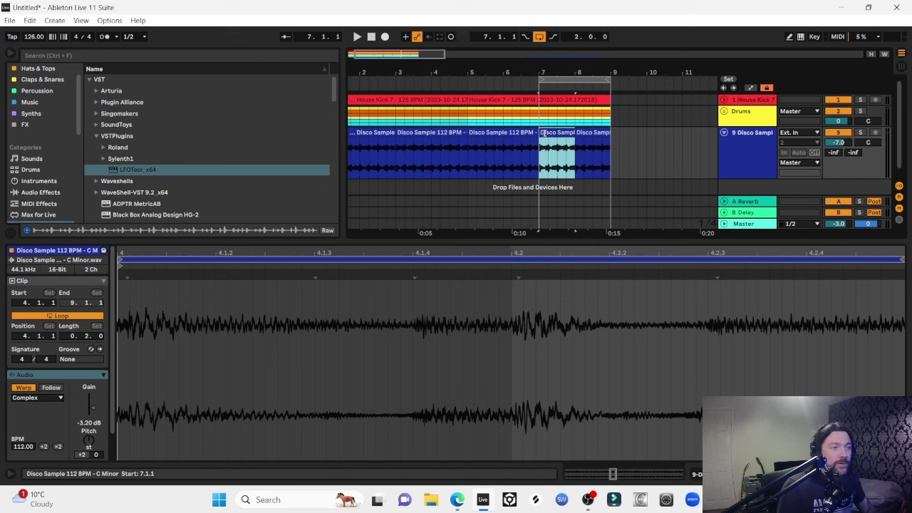
pyautogui.click(564, 147)
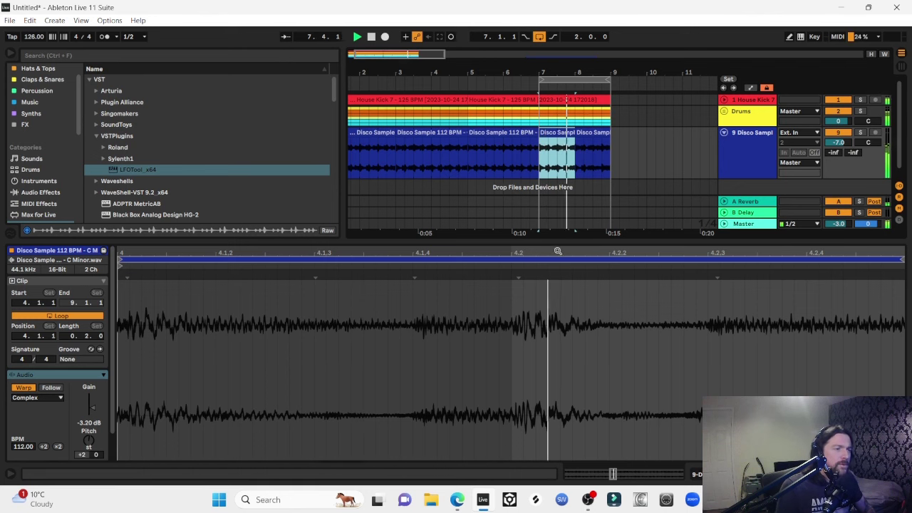
pyautogui.moveTo(557, 251); pyautogui.dragTo(558, 226)
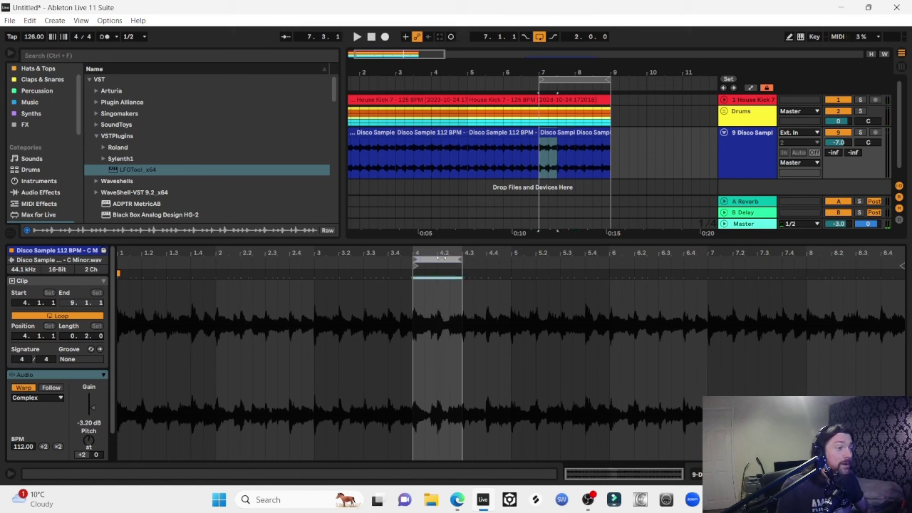
pyautogui.moveTo(439, 258); pyautogui.dragTo(871, 265)
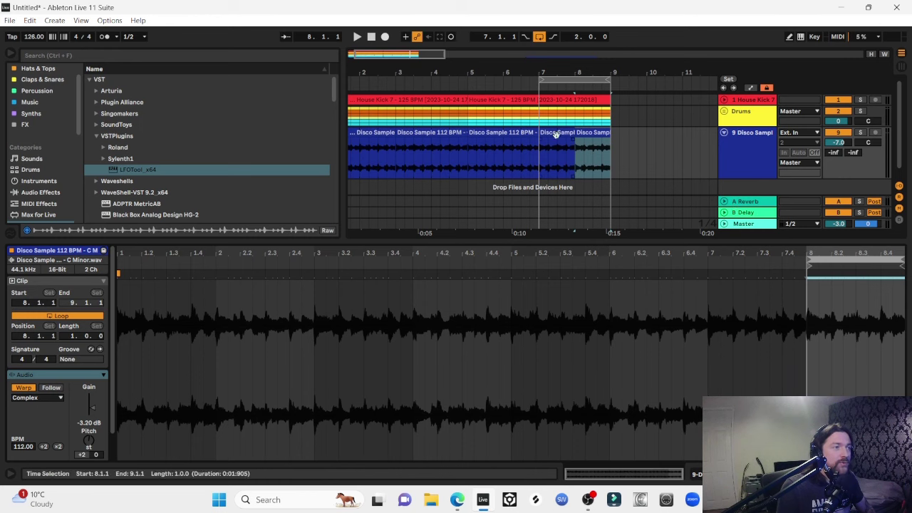
# Play back the bar-7 Disco slice to hear the full-bar loop.
pyautogui.click(546, 166)
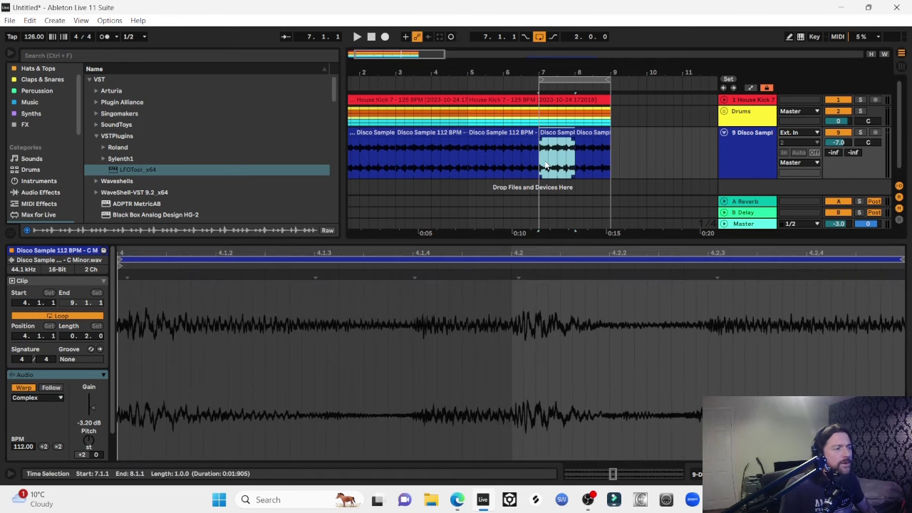
pyautogui.press('space')
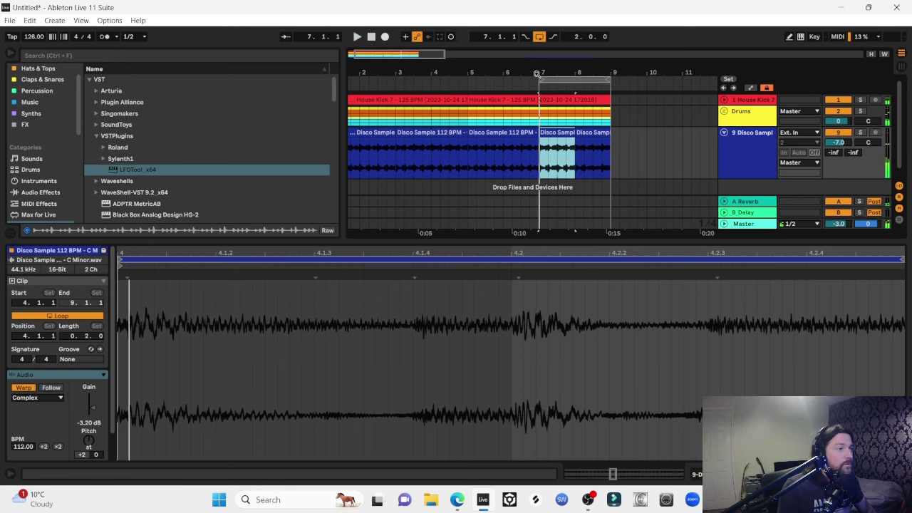
pyautogui.moveTo(537, 73); pyautogui.dragTo(442, 76)
# Zoom to bars 1–10, solo track 9's Disco Sample and play the chops from bar 1.
pyautogui.click(363, 134)
pyautogui.press('space')
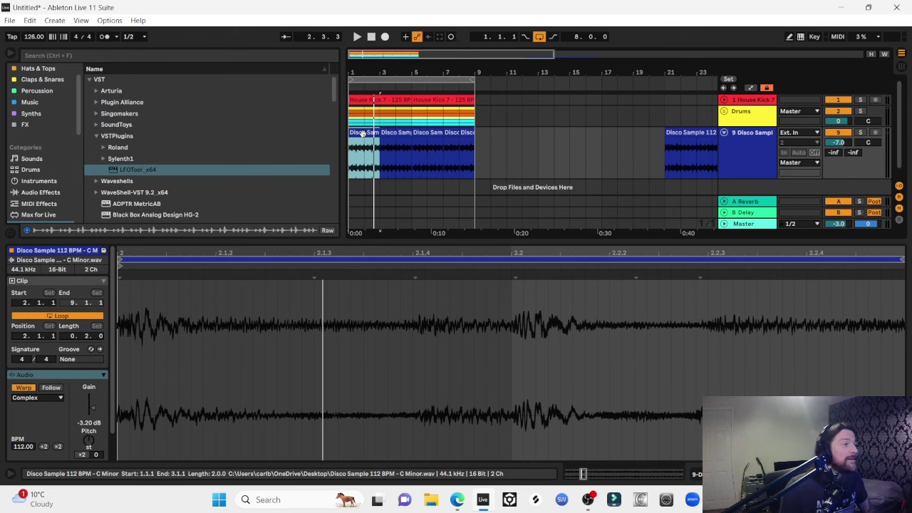
pyautogui.moveTo(380, 78); pyautogui.dragTo(381, 73)
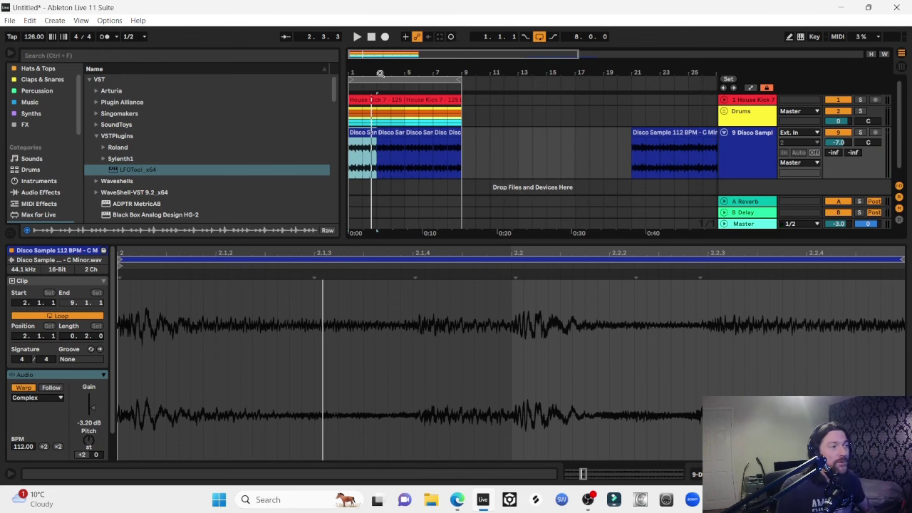
pyautogui.moveTo(376, 94); pyautogui.dragTo(369, 94)
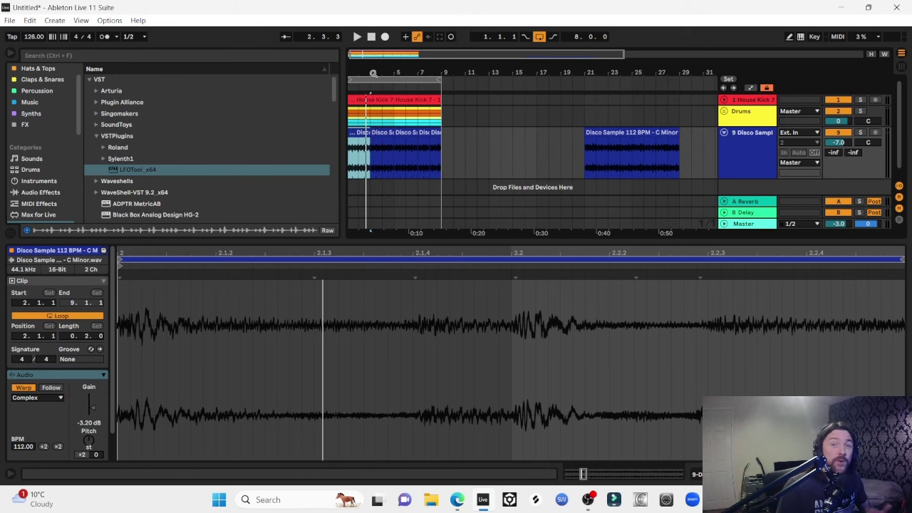
pyautogui.moveTo(373, 74); pyautogui.dragTo(376, 170)
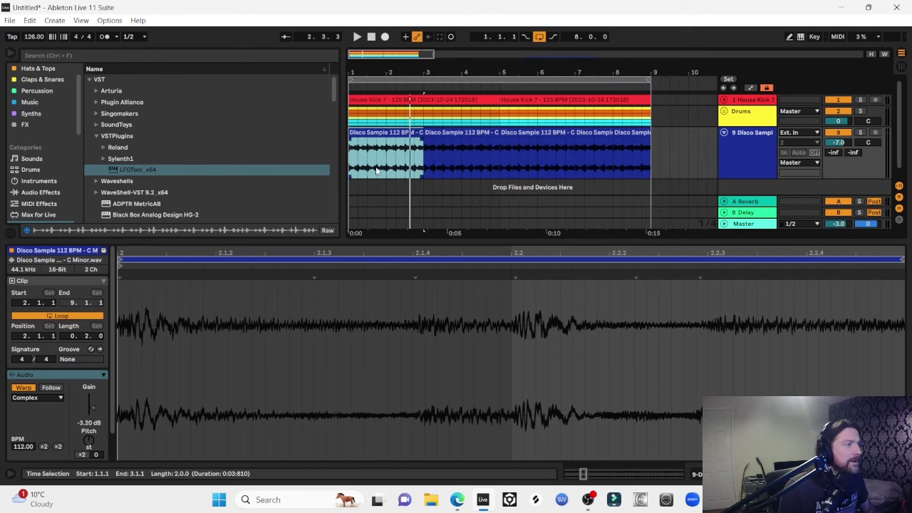
pyautogui.click(860, 132)
pyautogui.press('space')
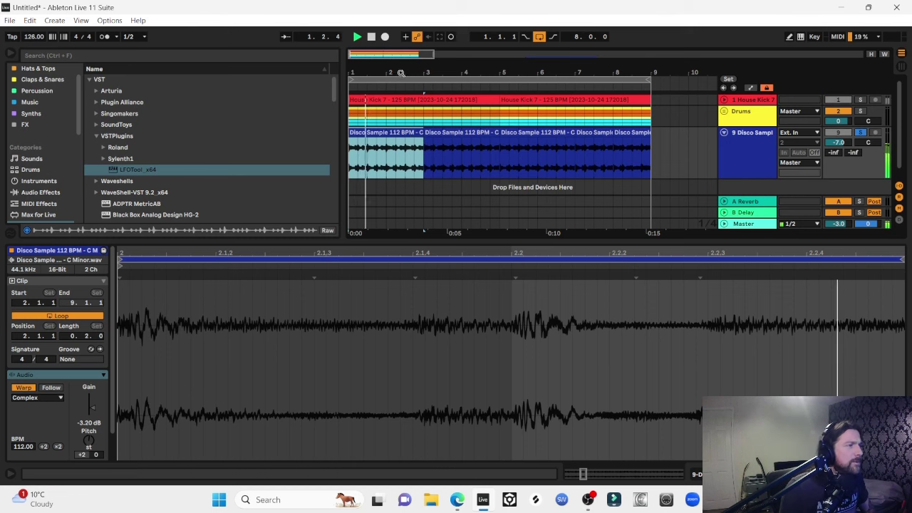
# Audition the opening of the first Disco clip from bar 1.
pyautogui.moveTo(445, 72); pyautogui.dragTo(445, 71)
pyautogui.press('space')
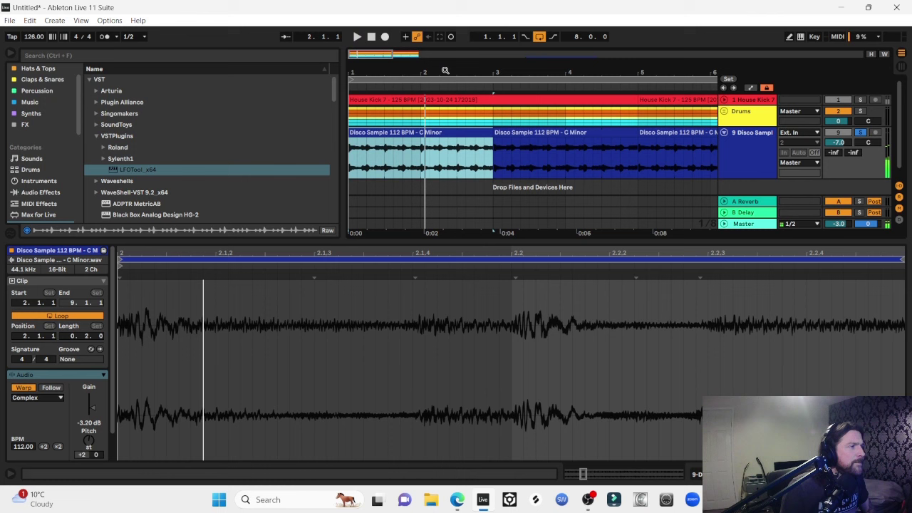
pyautogui.click(350, 158)
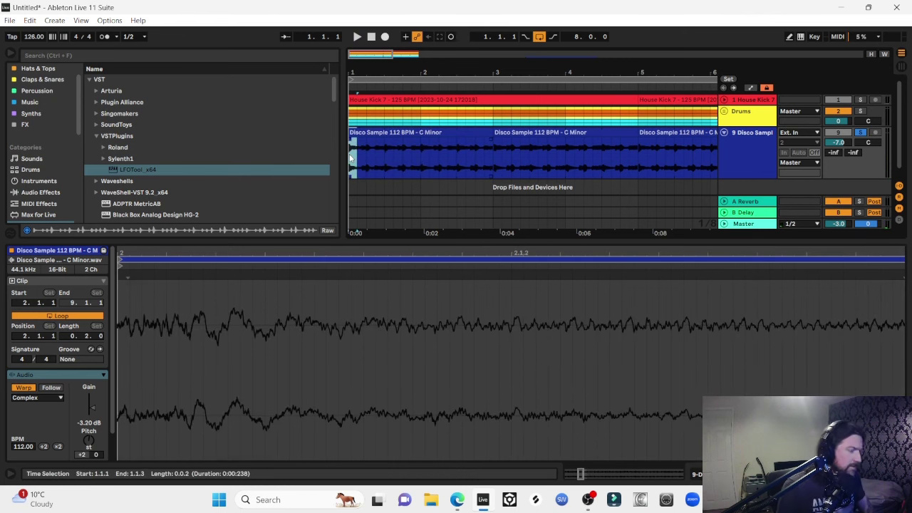
pyautogui.press('space')
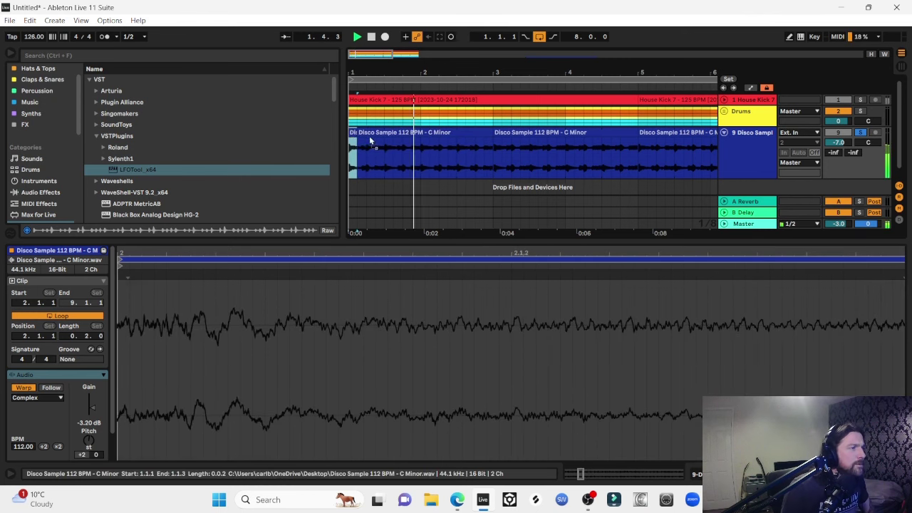
# Split the first Disco clip at 1.4.3 so it spans 1.1.1 to 1.4.3.
pyautogui.moveTo(420, 135); pyautogui.dragTo(414, 131)
pyautogui.hotkey('ctrl', 'e')
pyautogui.press('space')
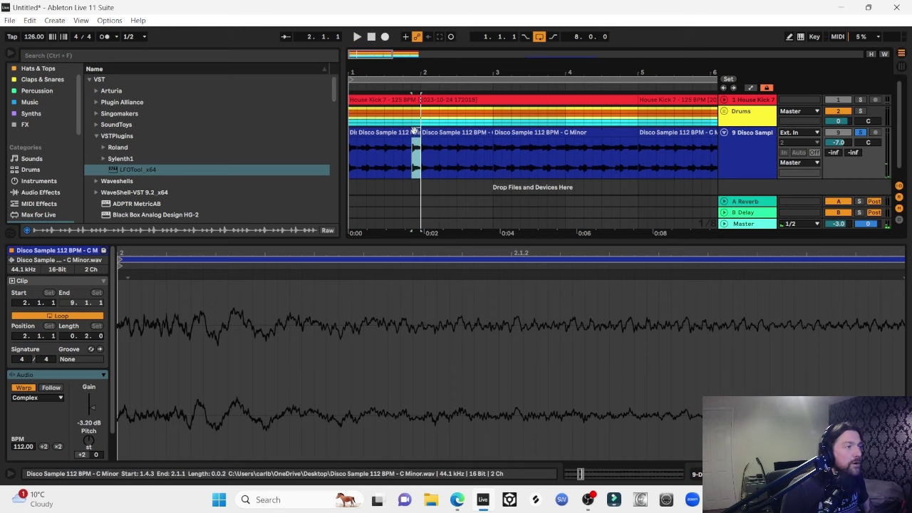
pyautogui.click(356, 134)
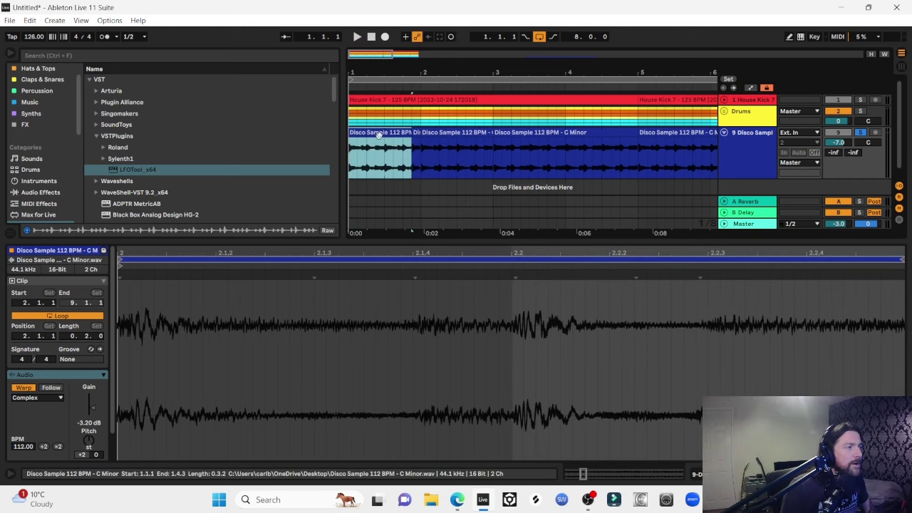
pyautogui.moveTo(365, 142); pyautogui.dragTo(345, 148)
pyautogui.click(361, 133)
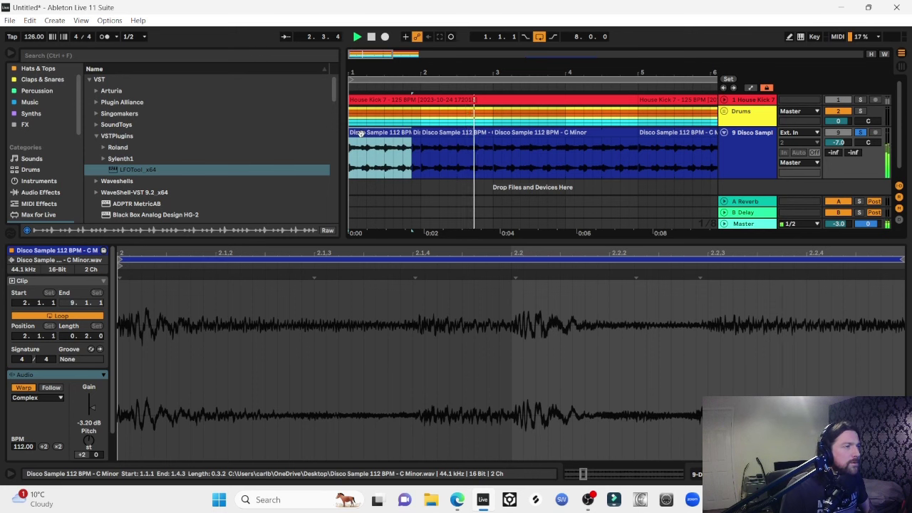
pyautogui.scroll(-2, 361, 133)
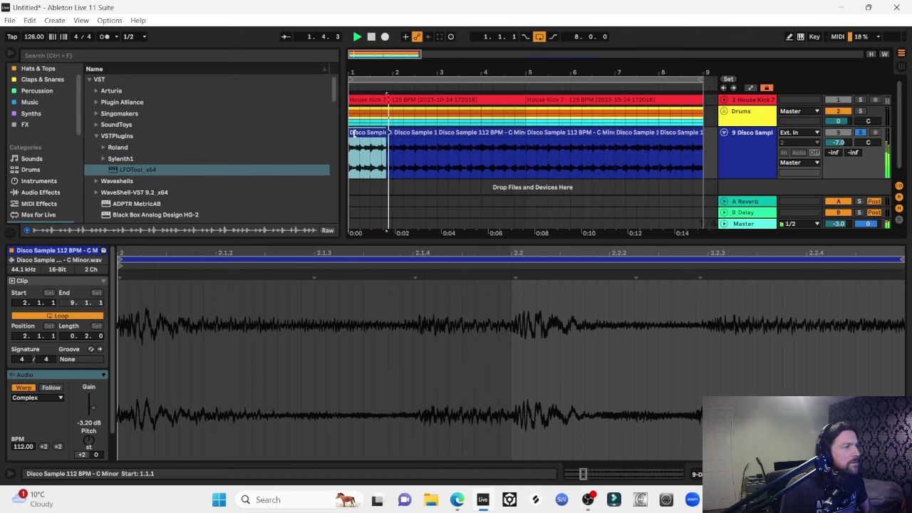
# Loop bars 4–5 with Ctrl+L and start looped playback.
pyautogui.click(504, 160)
pyautogui.scroll(-1, 504, 159)
pyautogui.moveTo(509, 157); pyautogui.dragTo(471, 157)
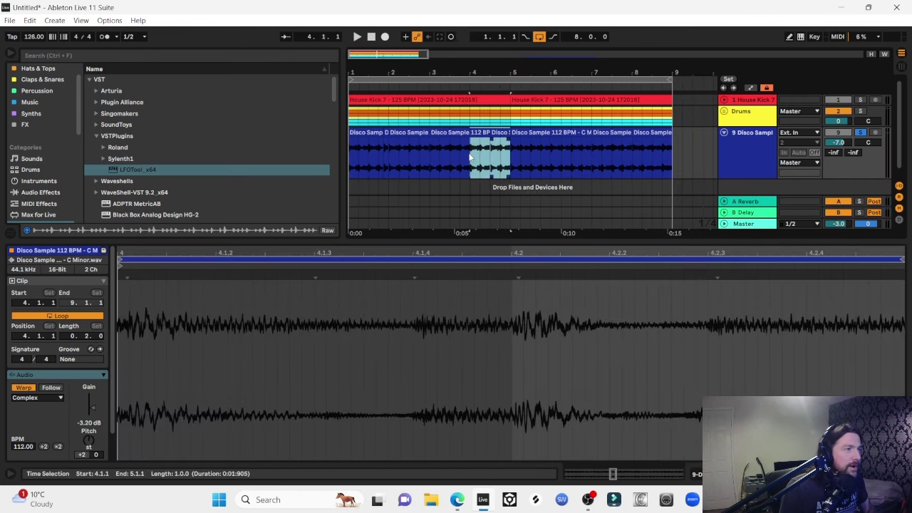
pyautogui.hotkey('ctrl', 'l')
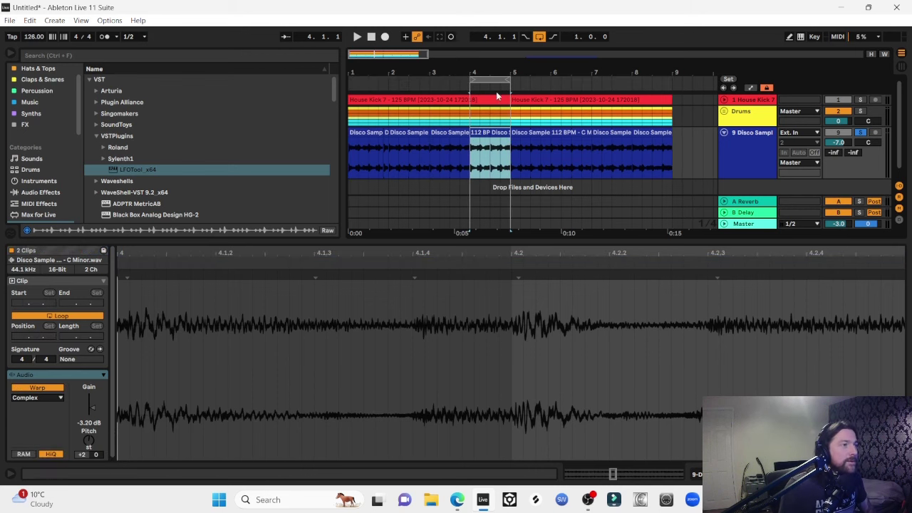
pyautogui.press('-')
pyautogui.press('space')
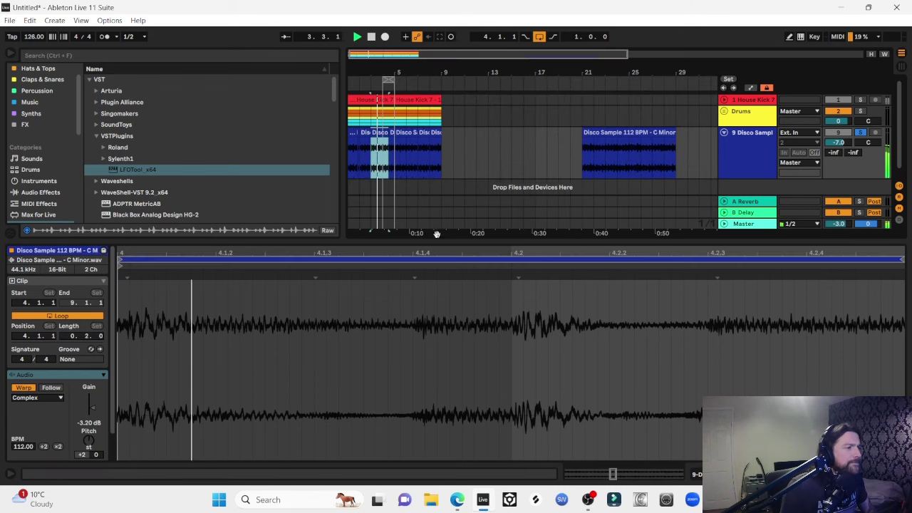
# Move the loop start to bar 1 and extend its end to bar 9.
pyautogui.moveTo(434, 278); pyautogui.dragTo(523, 264)
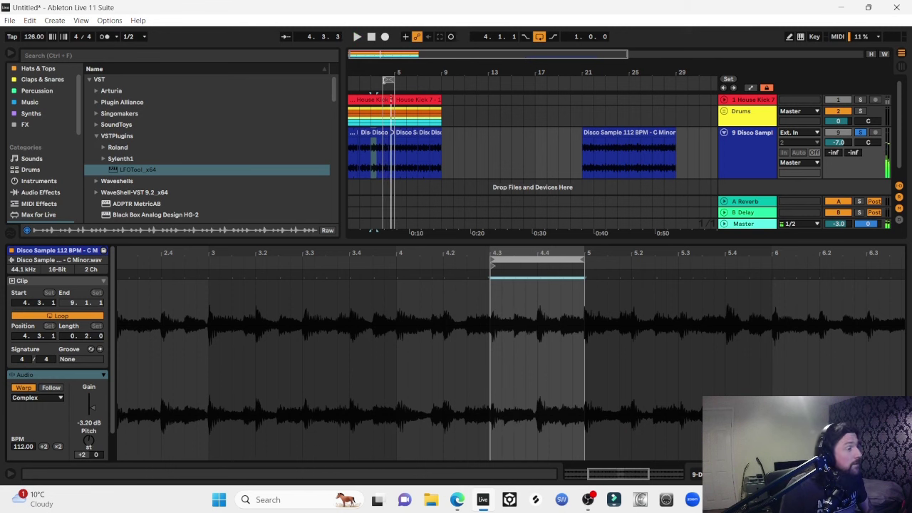
pyautogui.moveTo(385, 79); pyautogui.dragTo(328, 79)
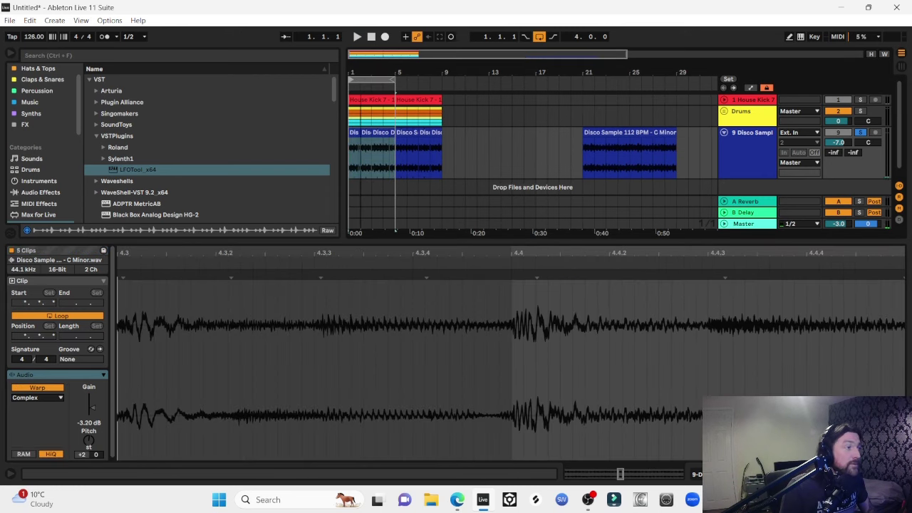
pyautogui.click(376, 136)
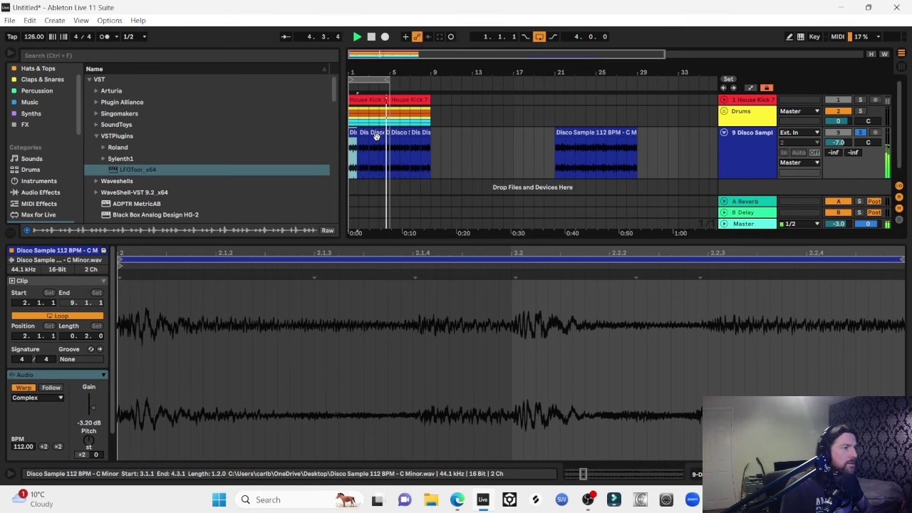
pyautogui.press('space')
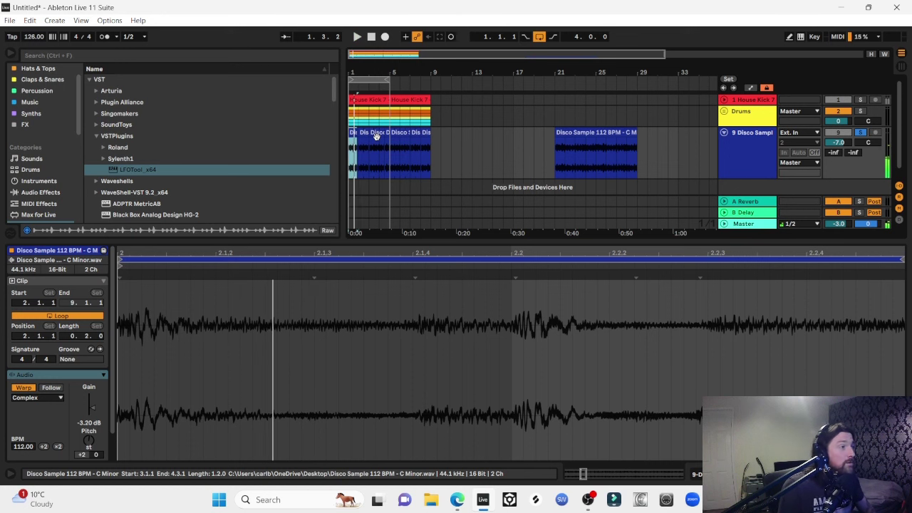
pyautogui.click(377, 121)
pyautogui.moveTo(390, 80); pyautogui.dragTo(431, 80)
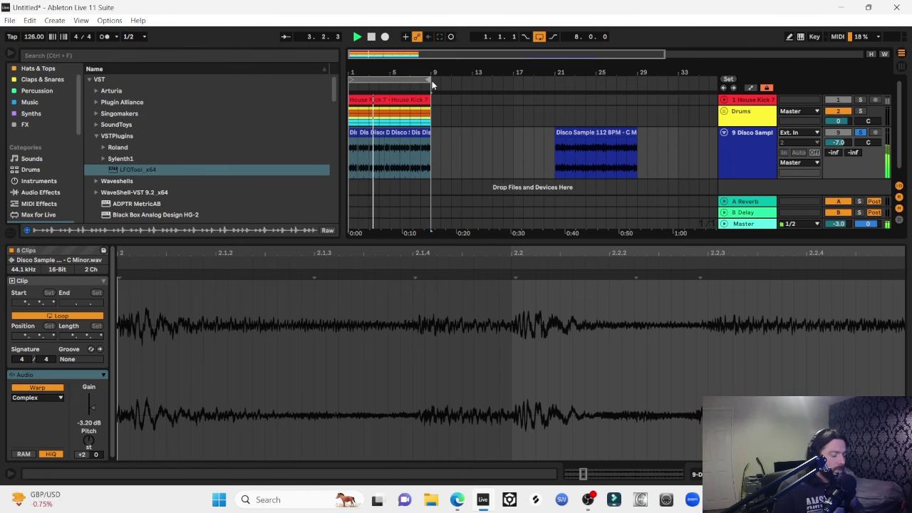
# Play bars 1–9, then select all Disco slices and consolidate them with Ctrl+J.
pyautogui.press('z')
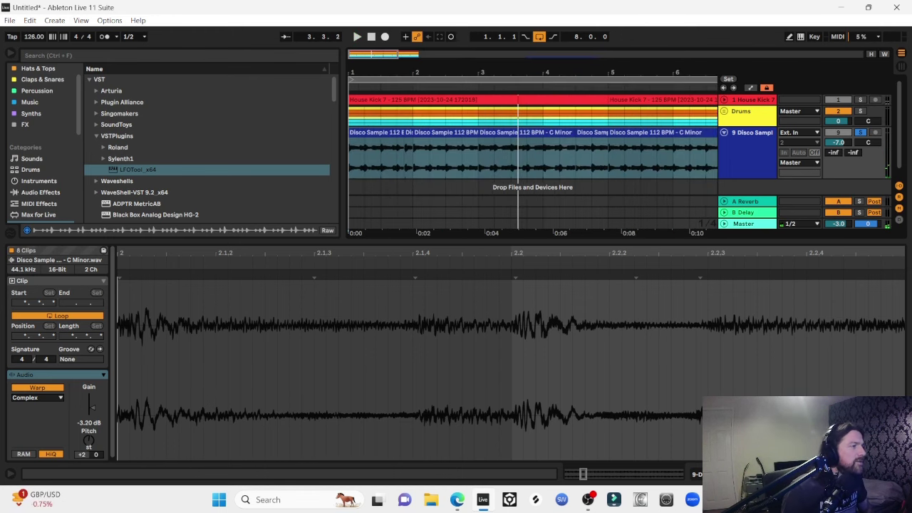
pyautogui.click(415, 136)
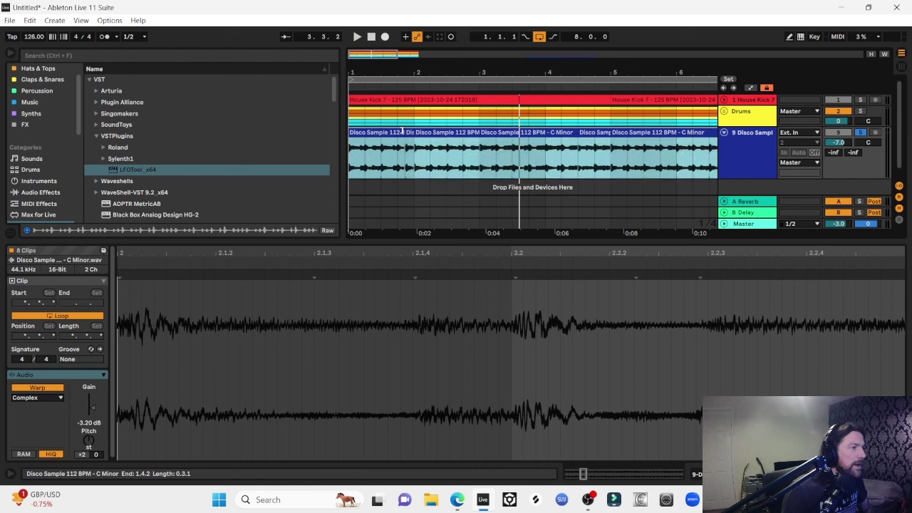
pyautogui.press('space')
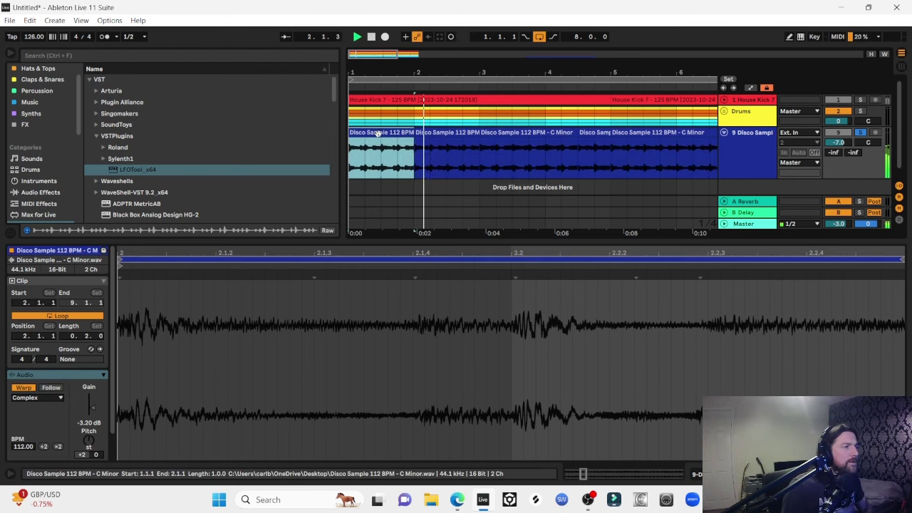
pyautogui.press('-')
pyautogui.press('-')
pyautogui.press('-')
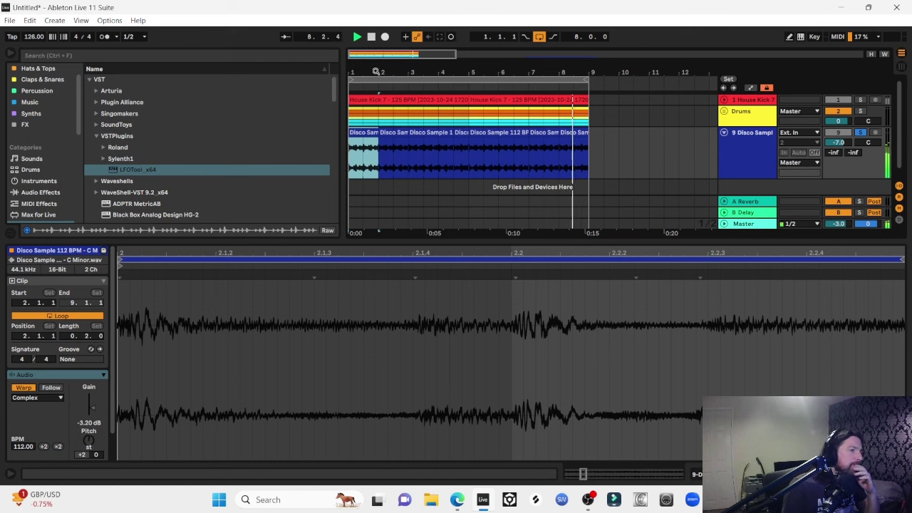
pyautogui.hotkey('ctrl', 'a')
pyautogui.hotkey('ctrl', 'j')
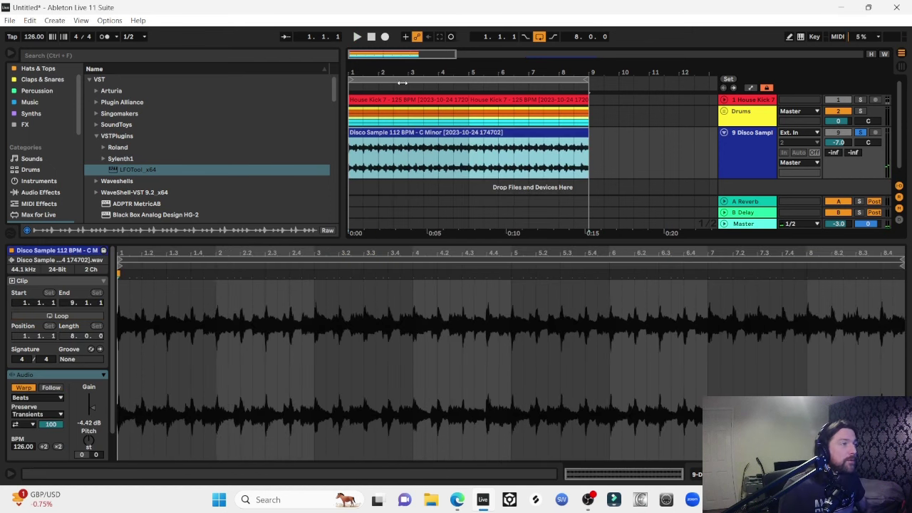
# Frame the bar 1–9 loop, select its Disco Sample clip and audition it.
pyautogui.press('-')
pyautogui.press('-')
pyautogui.click(506, 132)
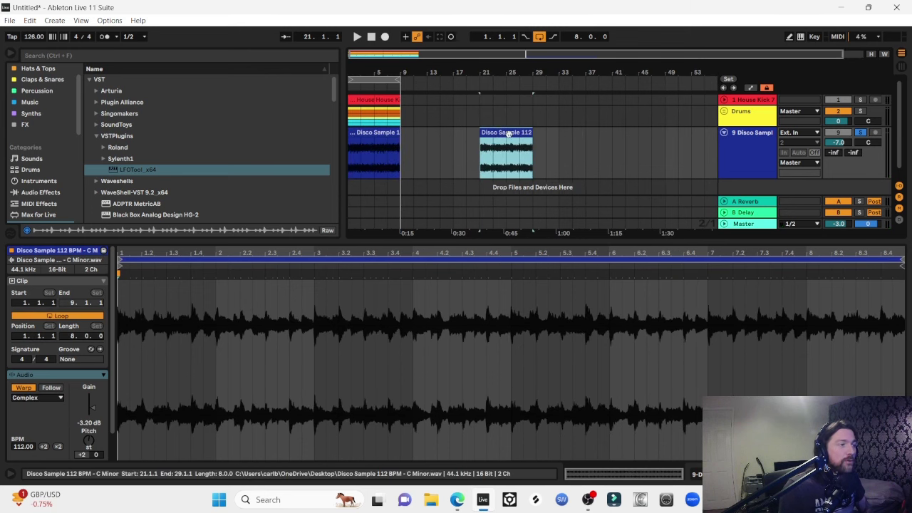
pyautogui.click(380, 82)
pyautogui.press('z')
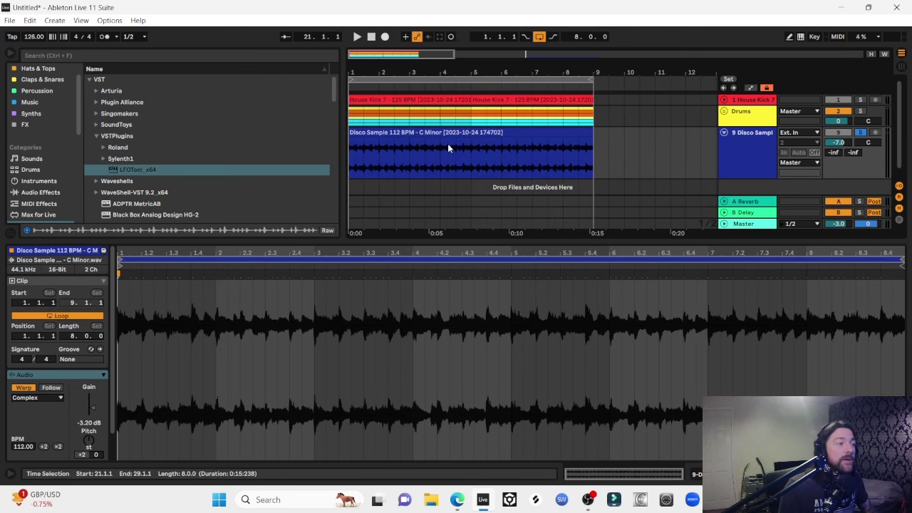
pyautogui.click(421, 134)
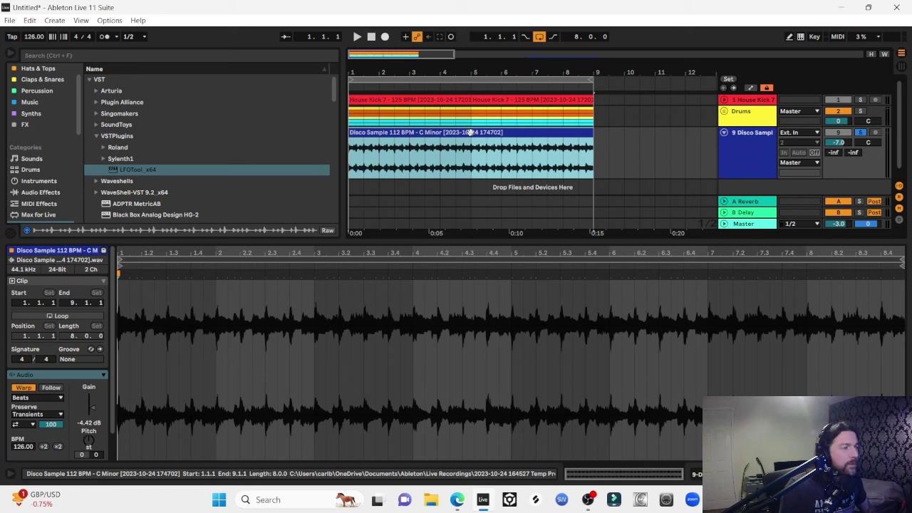
pyautogui.press('space')
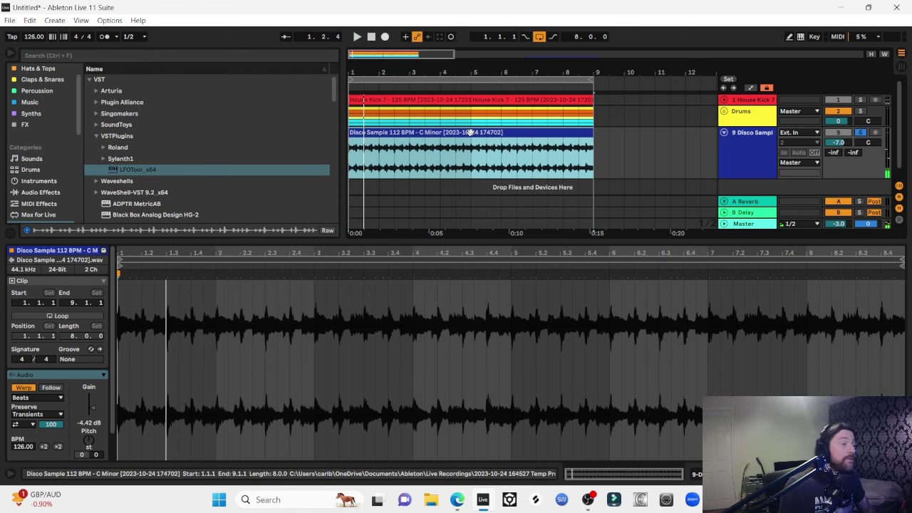
# Zoom out to bars 1–17 and select a later Disco Sample clip.
pyautogui.moveTo(370, 74); pyautogui.dragTo(352, 82)
pyautogui.click(724, 132)
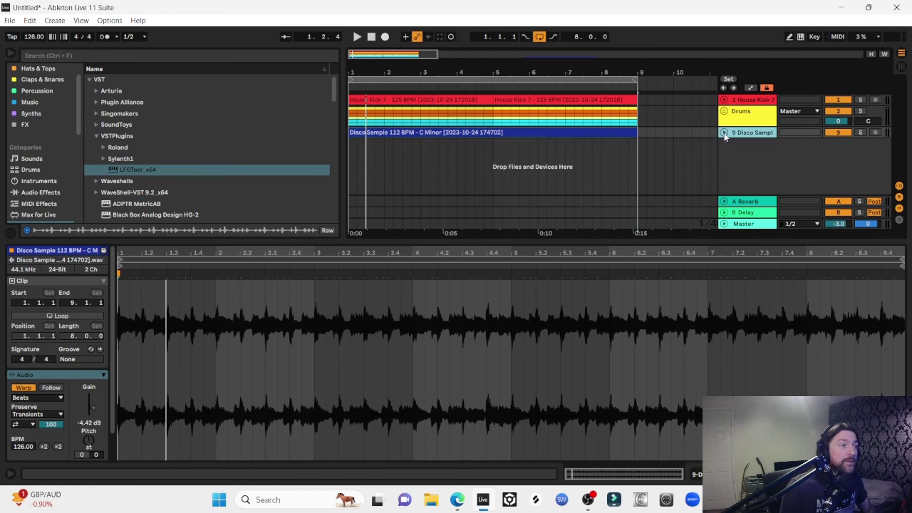
pyautogui.click(724, 133)
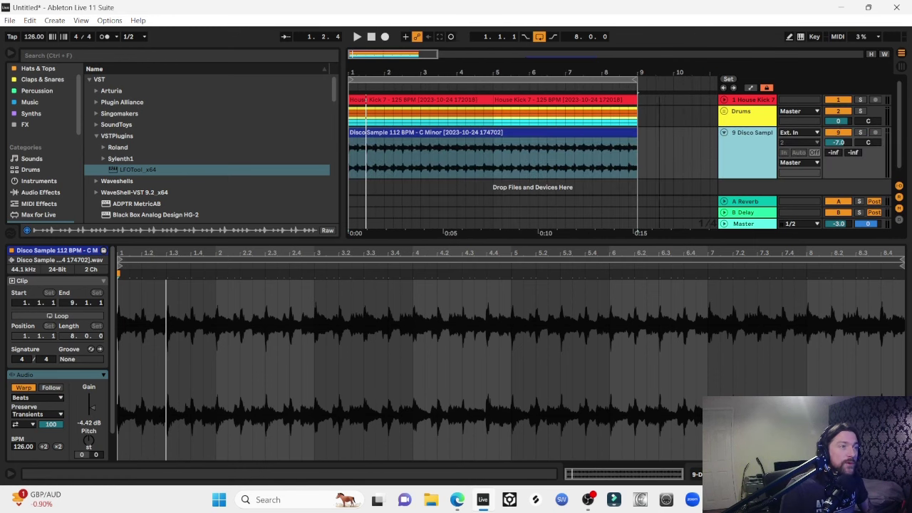
pyautogui.press('-')
pyautogui.click(481, 147)
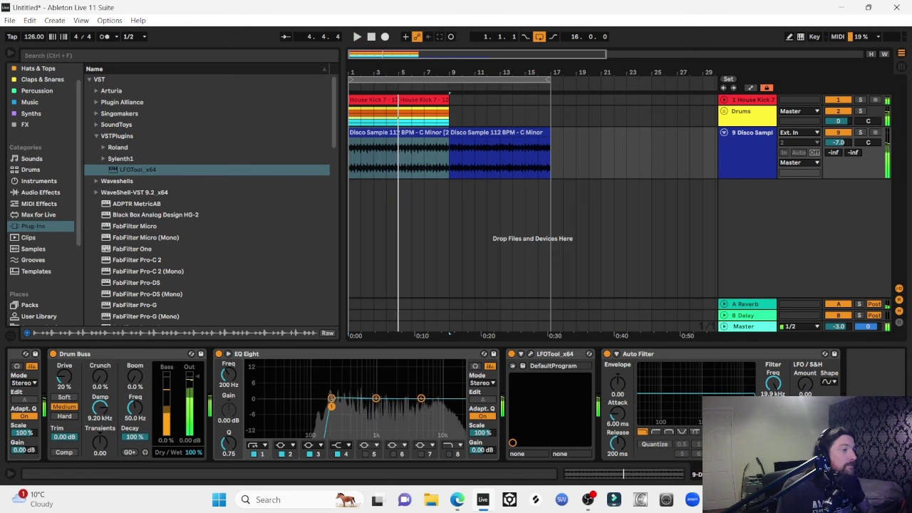
# Move the second Disco clip to bar 17, duplicate the bar 1–9 clips and extend the loop to 32 bars.
pyautogui.press('space')
pyautogui.press('-')
pyautogui.moveTo(428, 142); pyautogui.dragTo(470, 140)
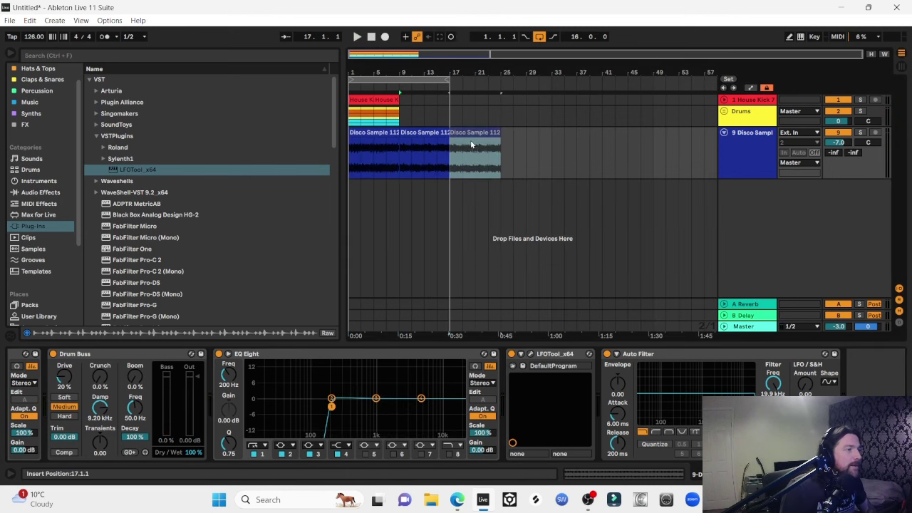
pyautogui.moveTo(405, 164); pyautogui.dragTo(342, 102)
pyautogui.hotkey('ctrl', 'd')
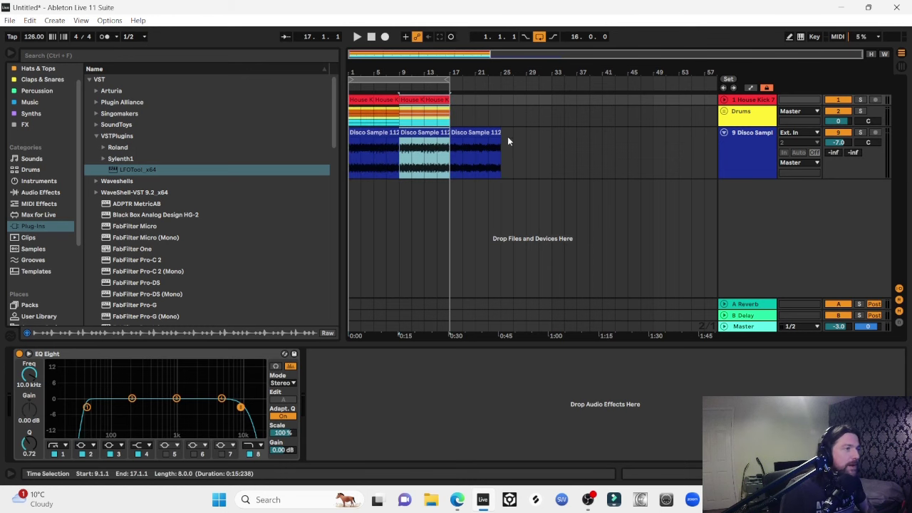
pyautogui.click(475, 132)
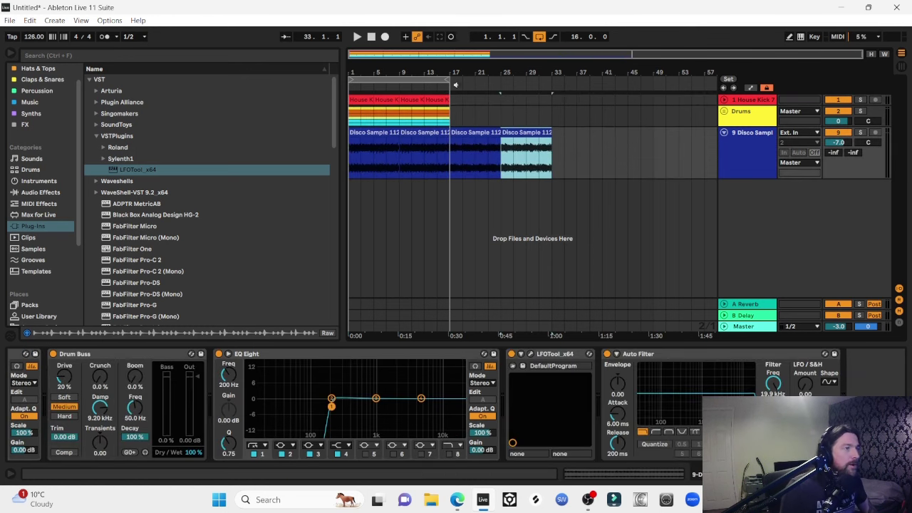
pyautogui.moveTo(448, 80); pyautogui.dragTo(557, 79)
# Duplicate one beat of the Disco clip at bar 8 to create a stutter.
pyautogui.click(375, 133)
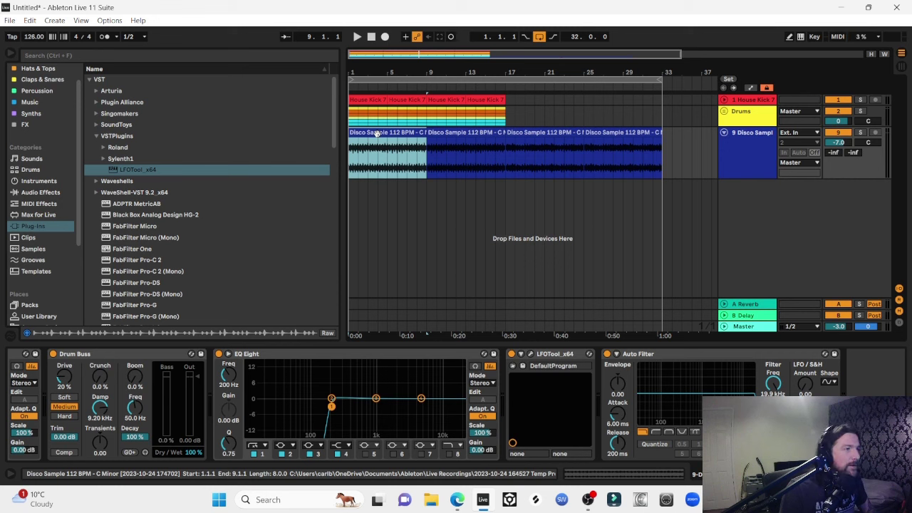
pyautogui.press('space')
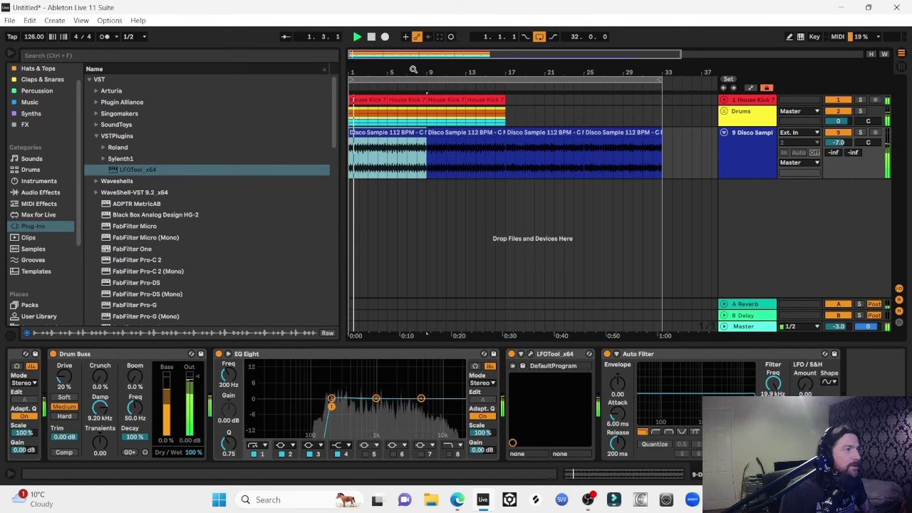
pyautogui.press('+')
pyautogui.press('+')
pyautogui.press('-')
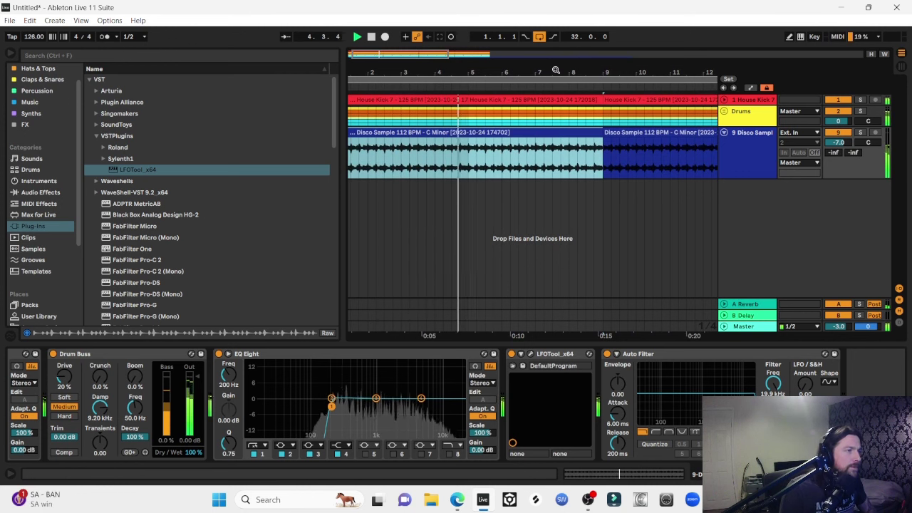
pyautogui.press('+')
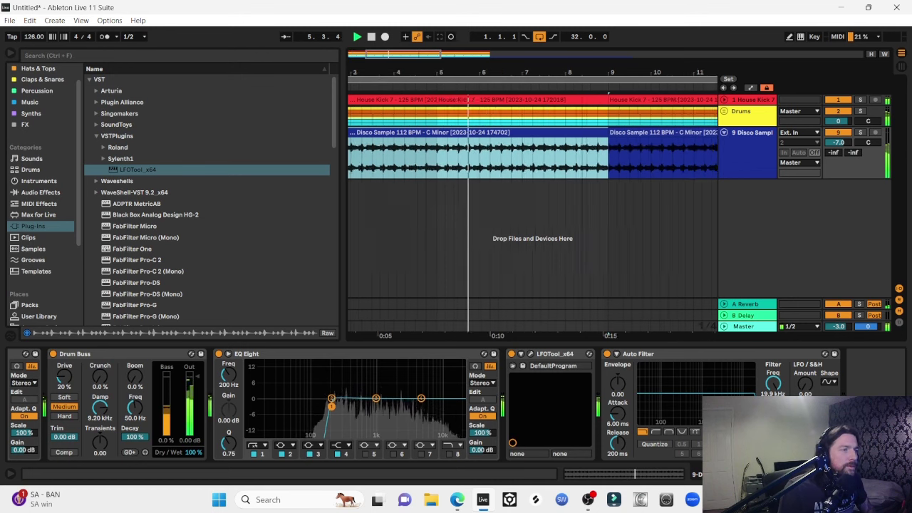
pyautogui.click(487, 169)
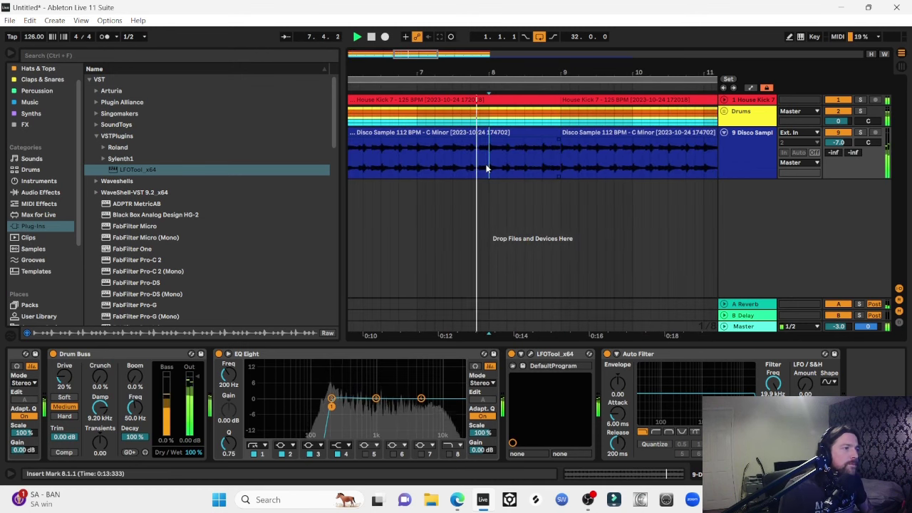
pyautogui.moveTo(487, 169); pyautogui.dragTo(503, 167)
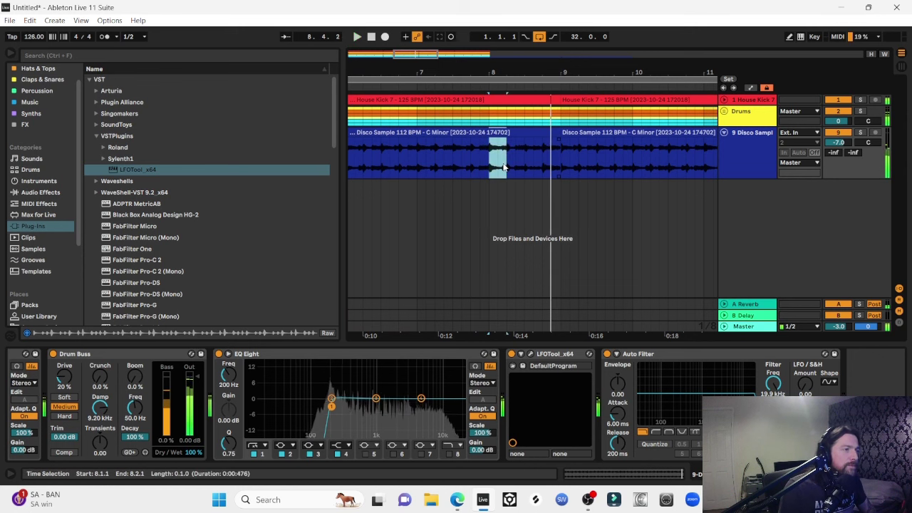
pyautogui.hotkey('ctrl', 'd')
pyautogui.hotkey('ctrl', 'd')
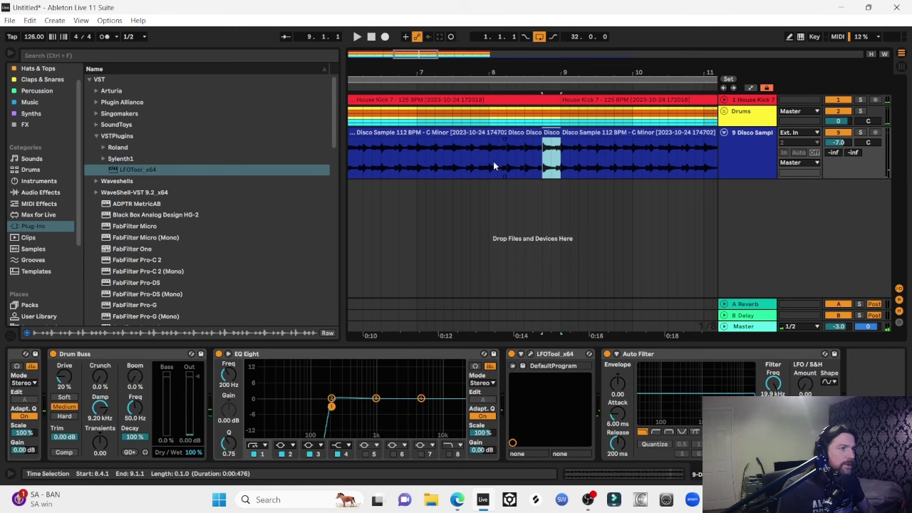
# Audition the bar 8 stutter, playing from bar 8 and then from bar 6.
pyautogui.click(489, 134)
pyautogui.press('space')
pyautogui.click(490, 172)
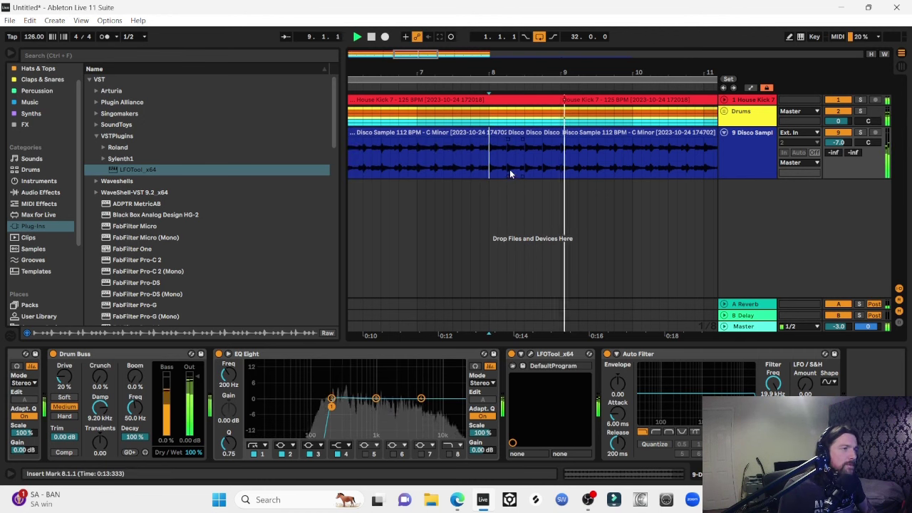
pyautogui.click(488, 151)
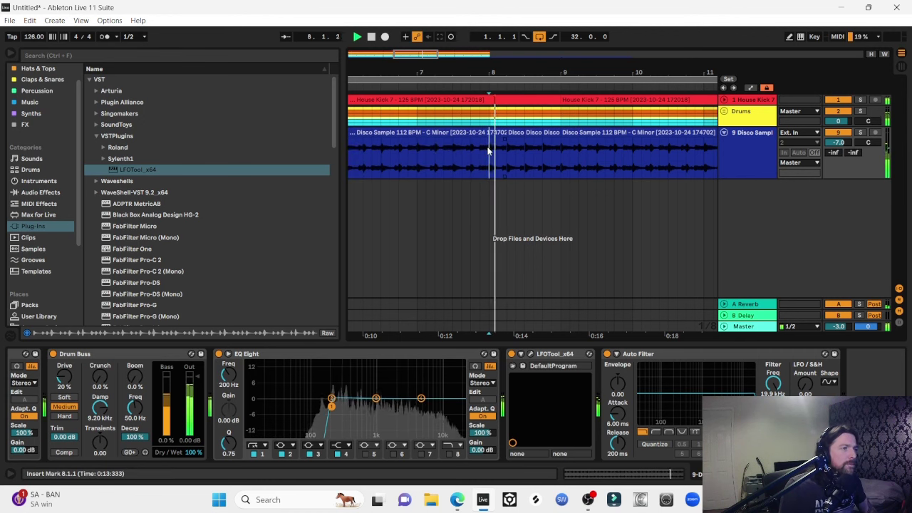
pyautogui.click(550, 162)
pyautogui.moveTo(551, 163); pyautogui.dragTo(543, 162)
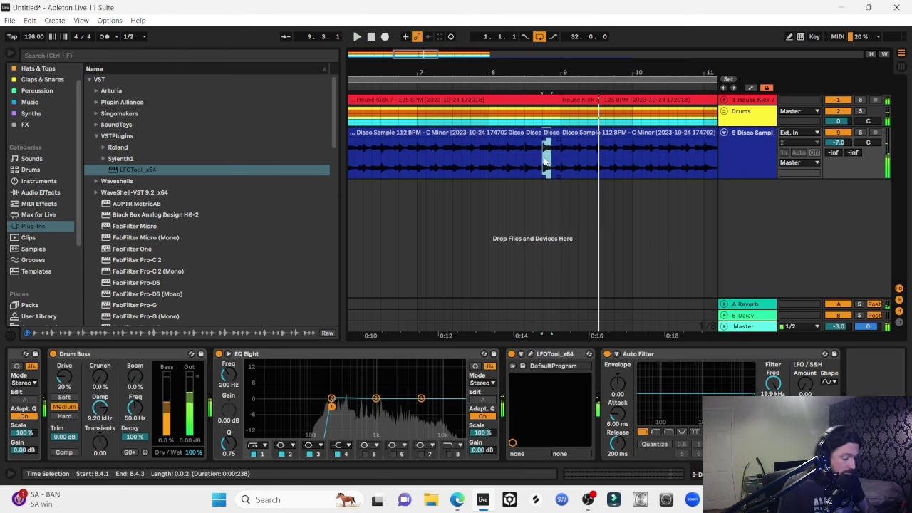
pyautogui.click(485, 150)
pyautogui.press('space')
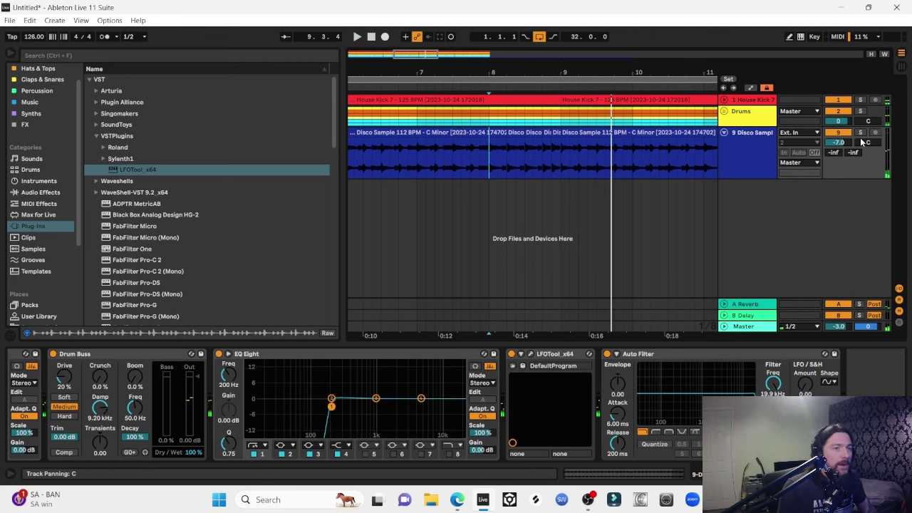
pyautogui.press('space')
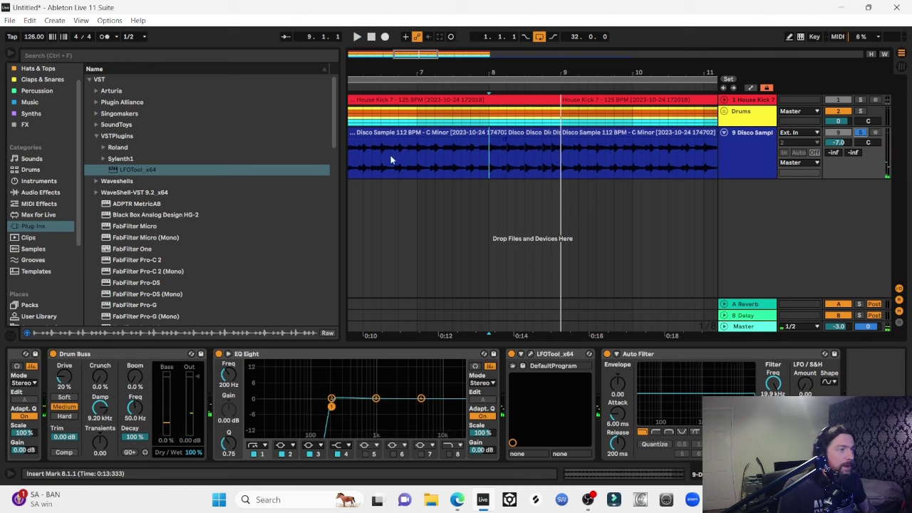
pyautogui.click(389, 77)
# Lower the Auto Filter cutoff from 14.5 kHz to 4.98 kHz.
pyautogui.moveTo(703, 376); pyautogui.dragTo(697, 375)
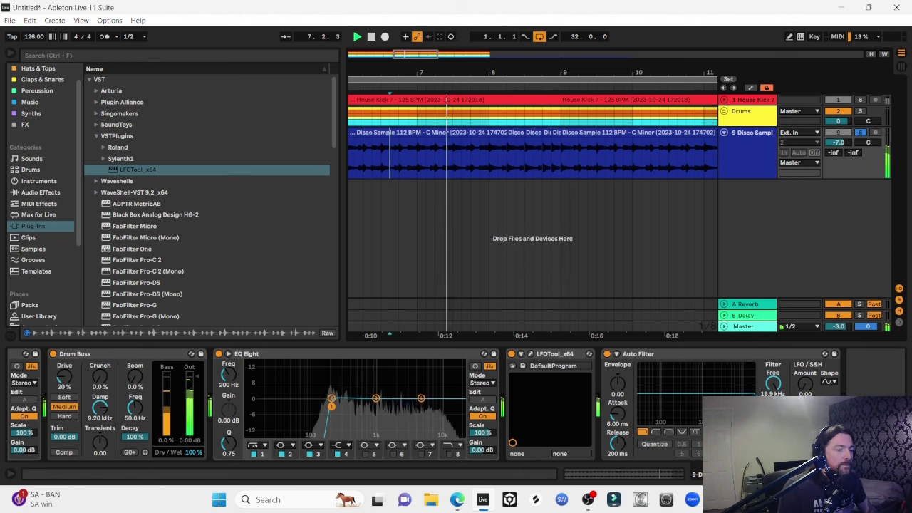
pyautogui.moveTo(773, 383)
pyautogui.mouseDown()
pyautogui.moveTo(773, 402)
pyautogui.moveTo(773, 378)
pyautogui.mouseUp()
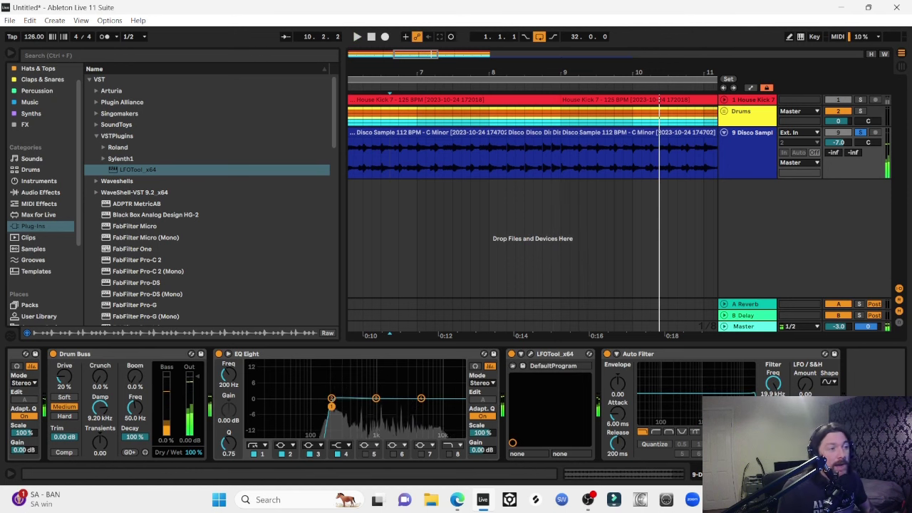
pyautogui.press('space')
pyautogui.press('-')
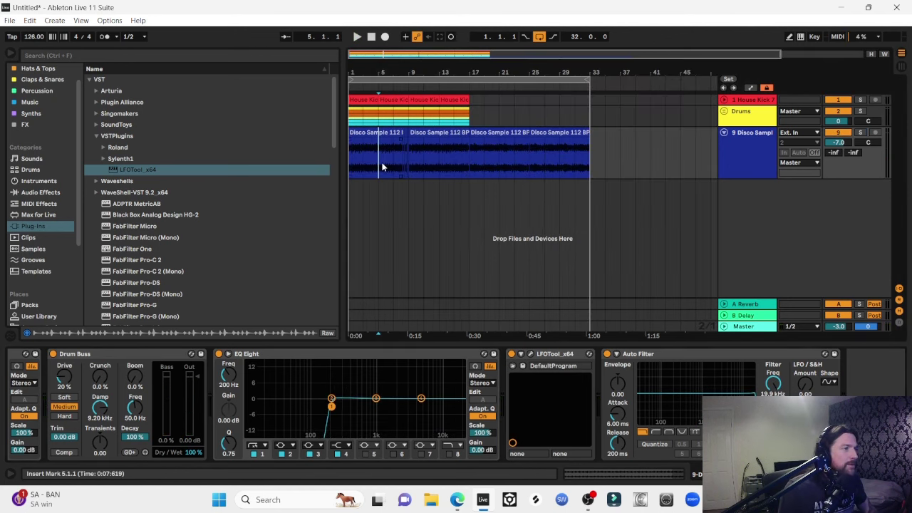
# Pull the LFOTool curve's start point down, then select the Disco clips from bar 17 onward.
pyautogui.press('space')
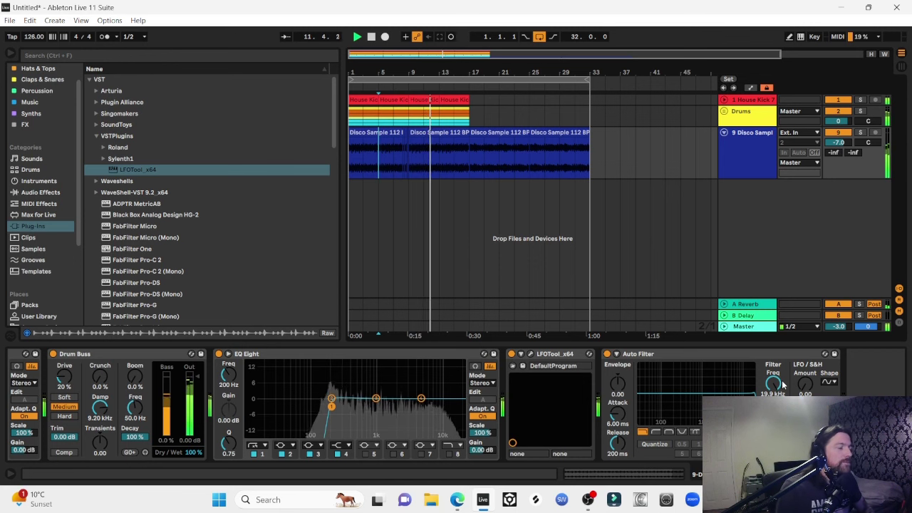
pyautogui.click(530, 354)
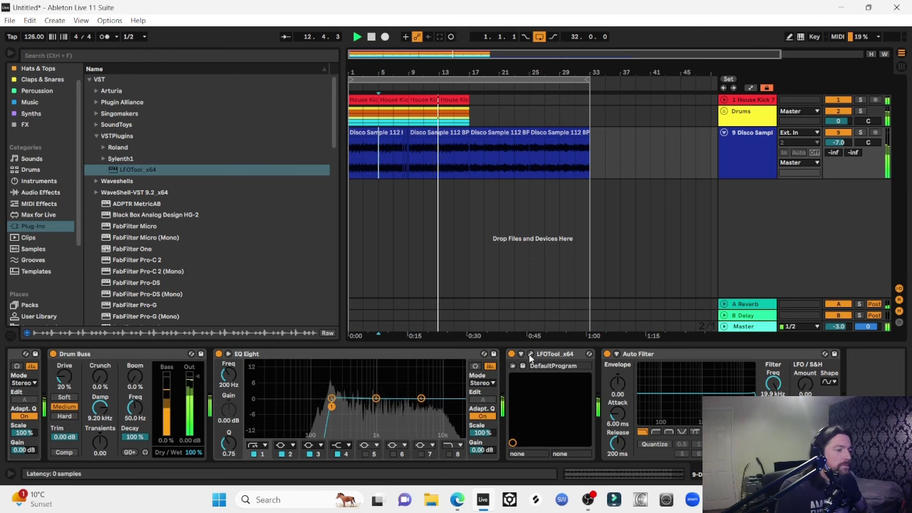
pyautogui.moveTo(235, 327)
pyautogui.mouseDown()
pyautogui.moveTo(237, 356)
pyautogui.moveTo(236, 307)
pyautogui.moveTo(236, 329)
pyautogui.mouseUp()
pyautogui.click(560, 194)
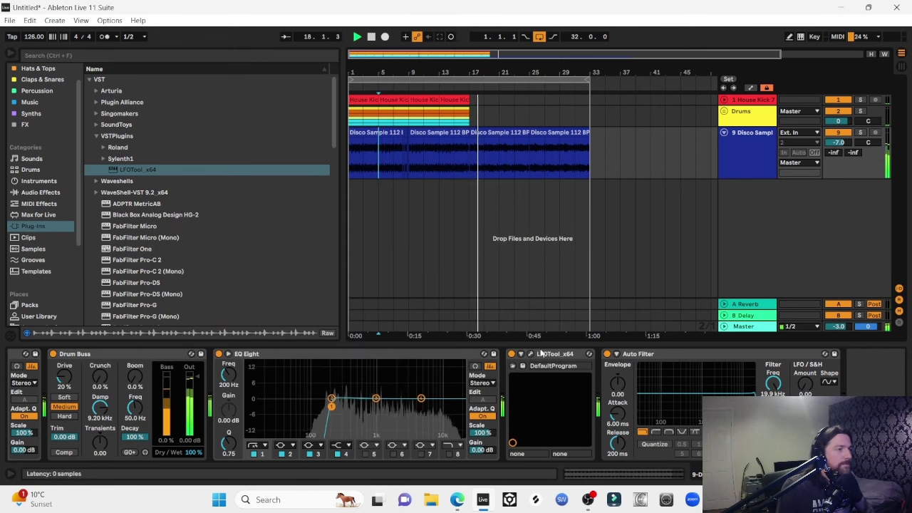
pyautogui.press('space')
pyautogui.moveTo(472, 157); pyautogui.dragTo(559, 188)
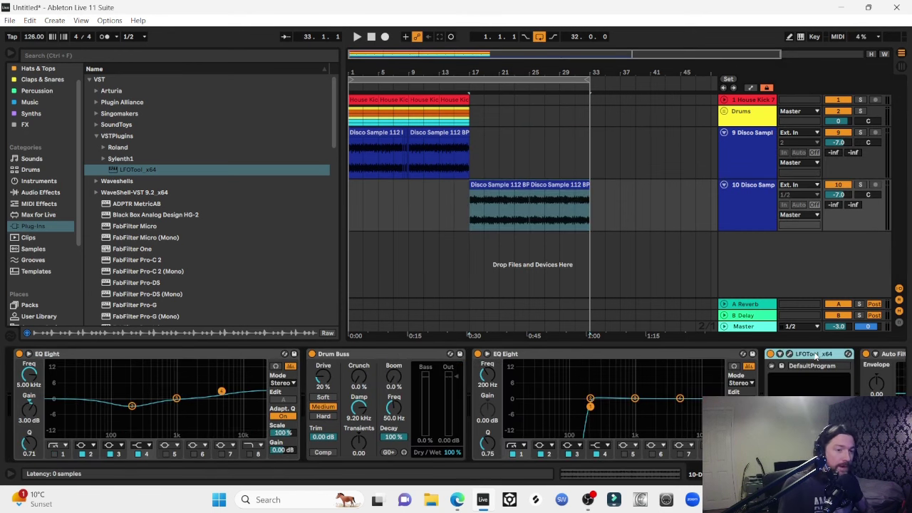
# Delete the LFOTool device and play the arrangement from bar 13 on track 10.
pyautogui.press('Delete')
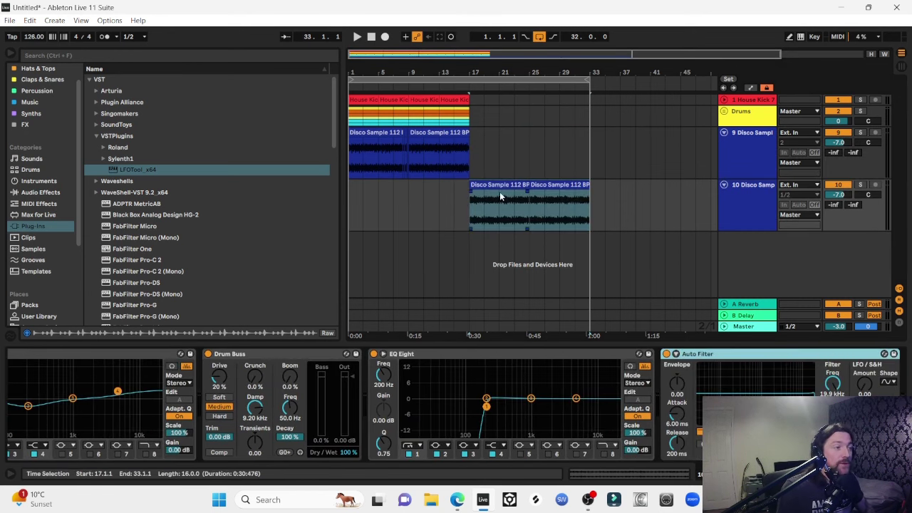
pyautogui.click(443, 201)
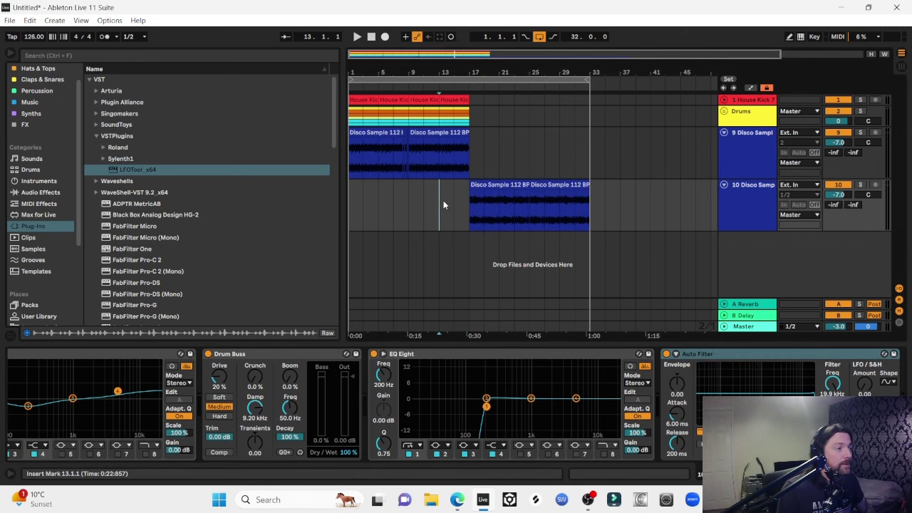
pyautogui.press('space')
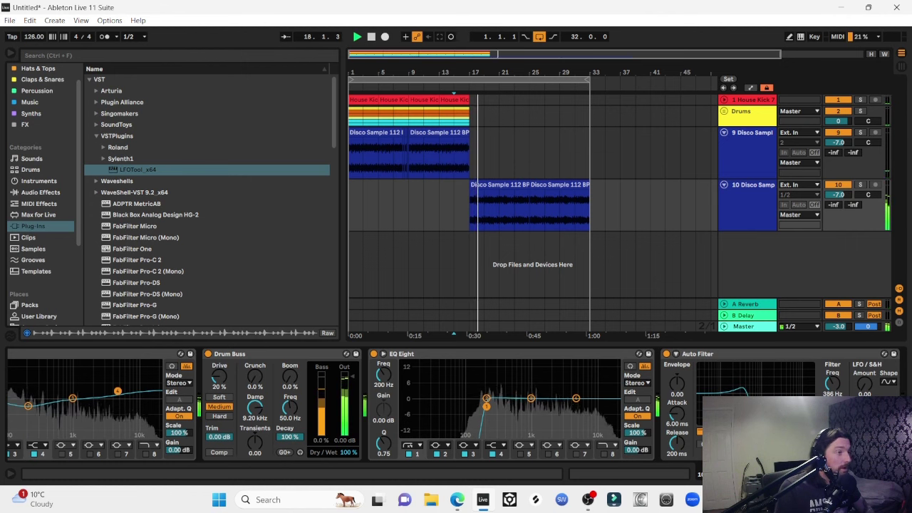
# Loop bars 1–5 and transpose every Bass Midi note up two semitones to G1–D3.
pyautogui.press('space')
pyautogui.hotkey('alt', 'u')
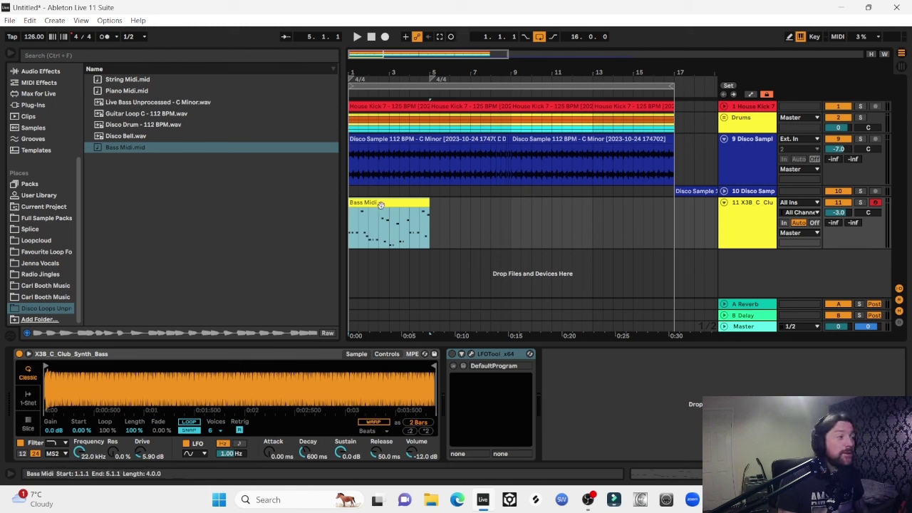
pyautogui.hotkey('ctrl', 'l')
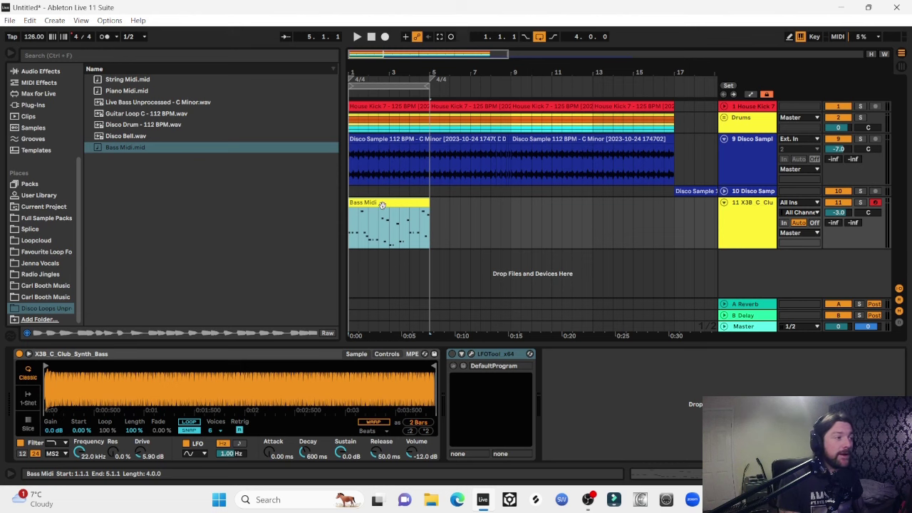
pyautogui.doubleClick(382, 204)
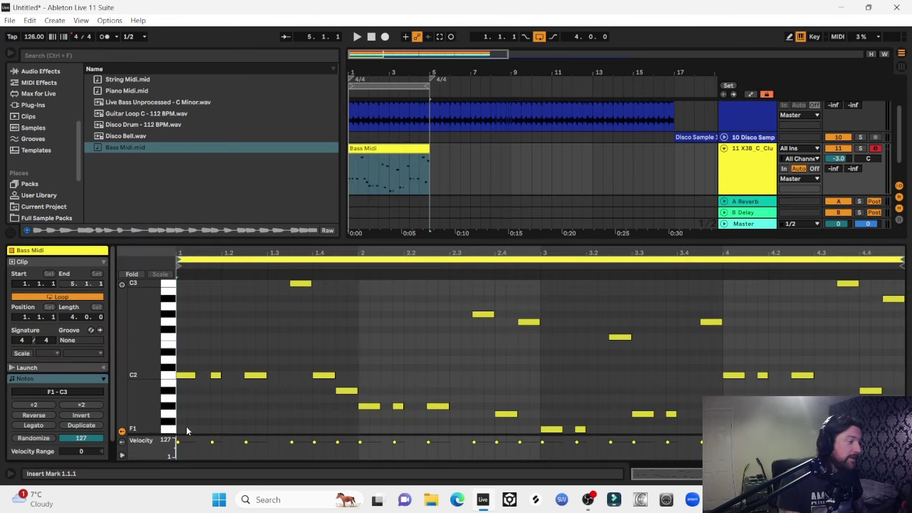
pyautogui.hotkey('ctrl', 'a')
pyautogui.press('Up')
pyautogui.press('Up')
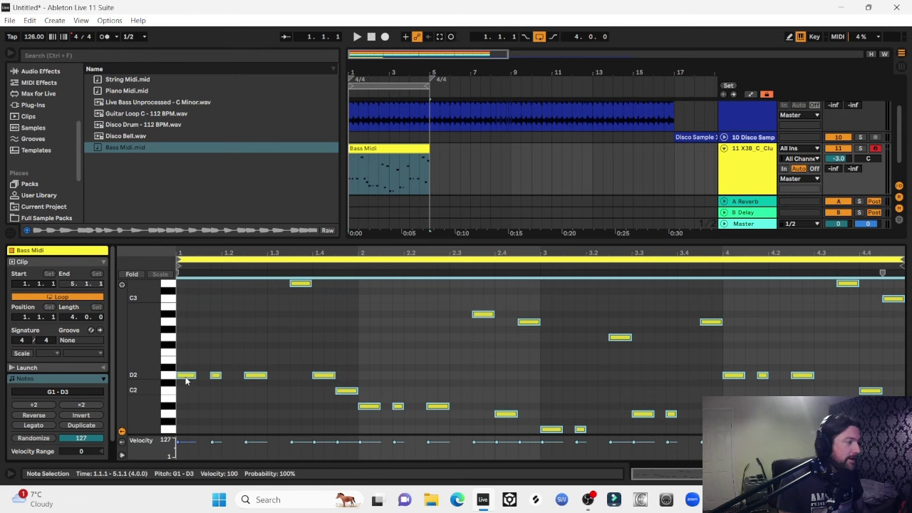
pyautogui.hotkey('ctrl', 'alt', 'l')
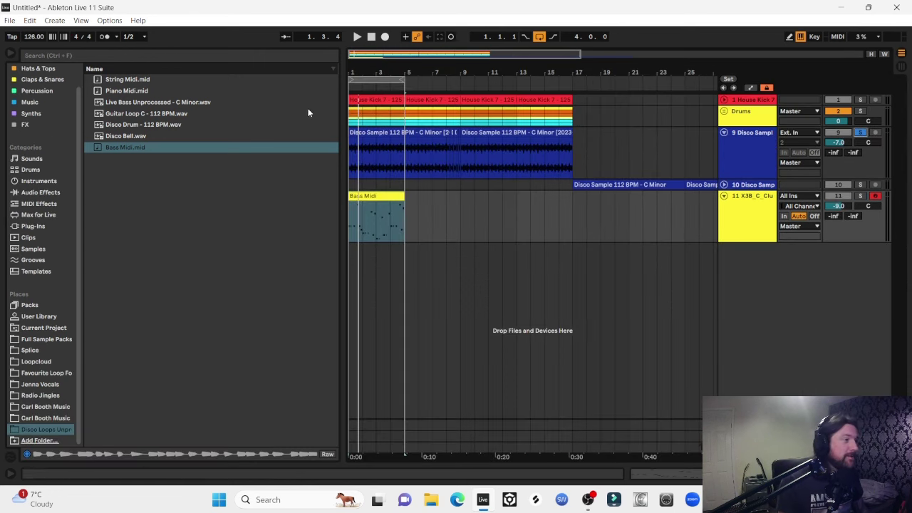
# Solo the bass track and audition it from bar 2, zoomed on bars 2–9.
pyautogui.click(365, 131)
pyautogui.press('space')
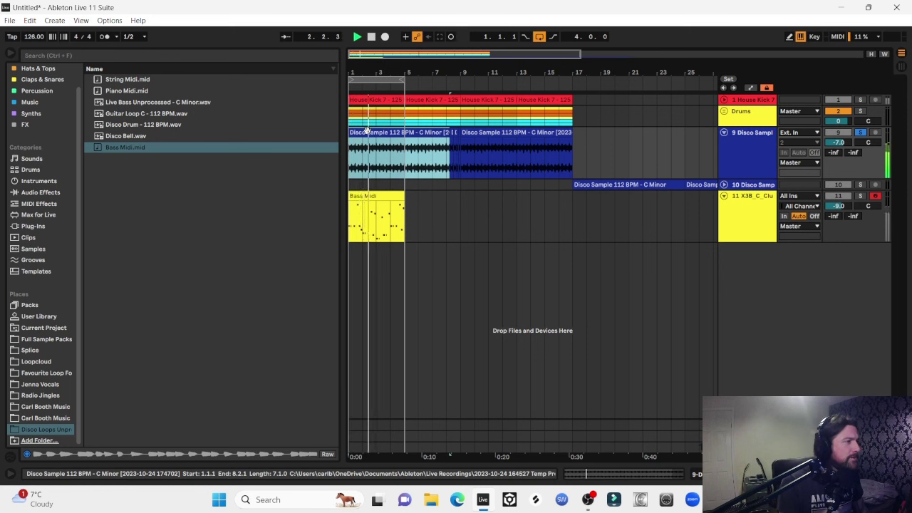
pyautogui.press('space')
pyautogui.click(861, 196)
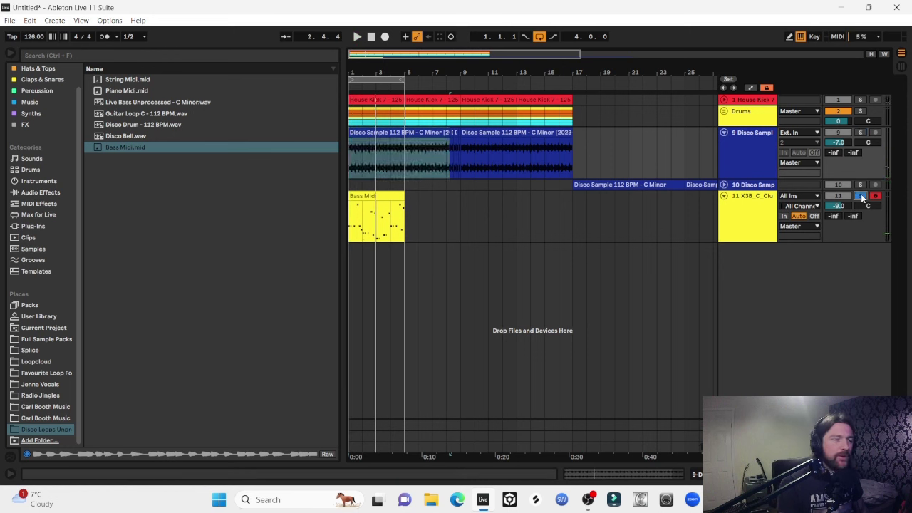
pyautogui.moveTo(362, 68); pyautogui.dragTo(376, 73)
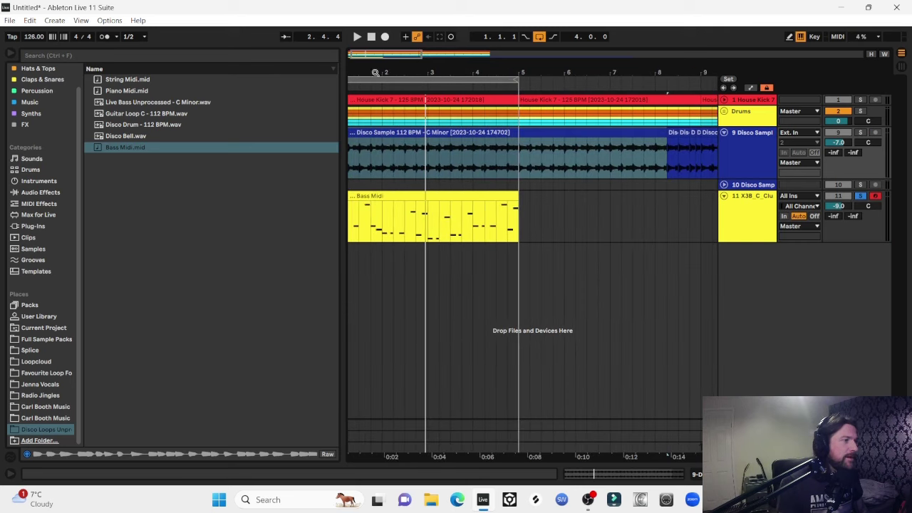
pyautogui.click(389, 224)
pyautogui.press('space')
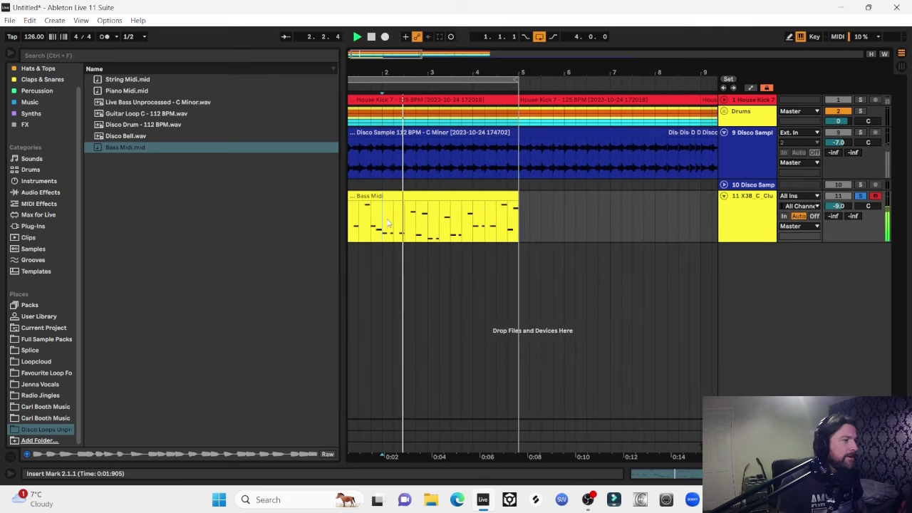
pyautogui.press('space')
# Repeat the half-bar bass chop starting at 1.3.1 to fill the gap.
pyautogui.moveTo(383, 215); pyautogui.dragTo(345, 206)
pyautogui.click(381, 196)
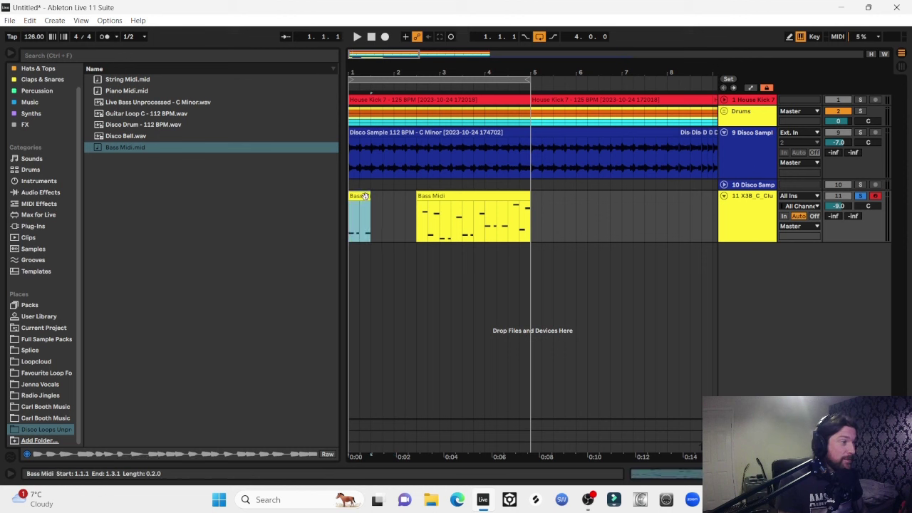
pyautogui.hotkey('ctrl', 'd')
pyautogui.hotkey('ctrl', 'd')
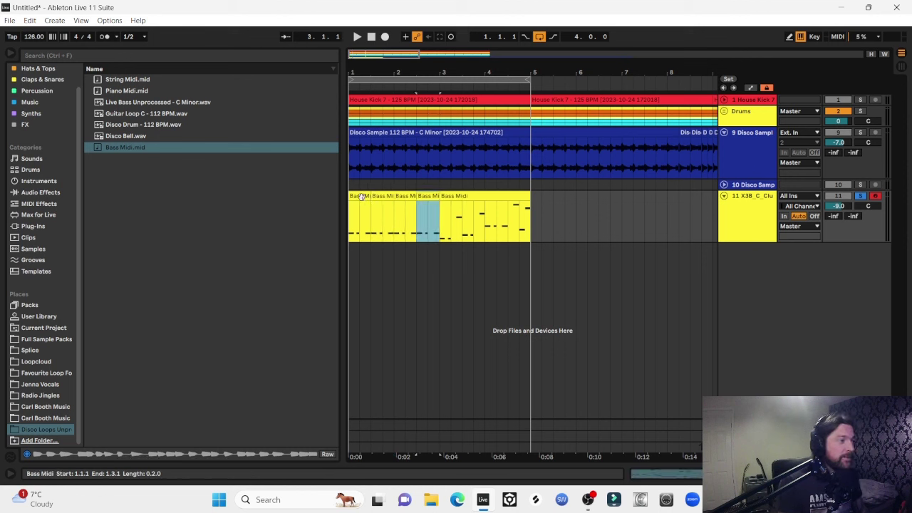
pyautogui.click(369, 198)
pyautogui.click(470, 196)
pyautogui.press('space')
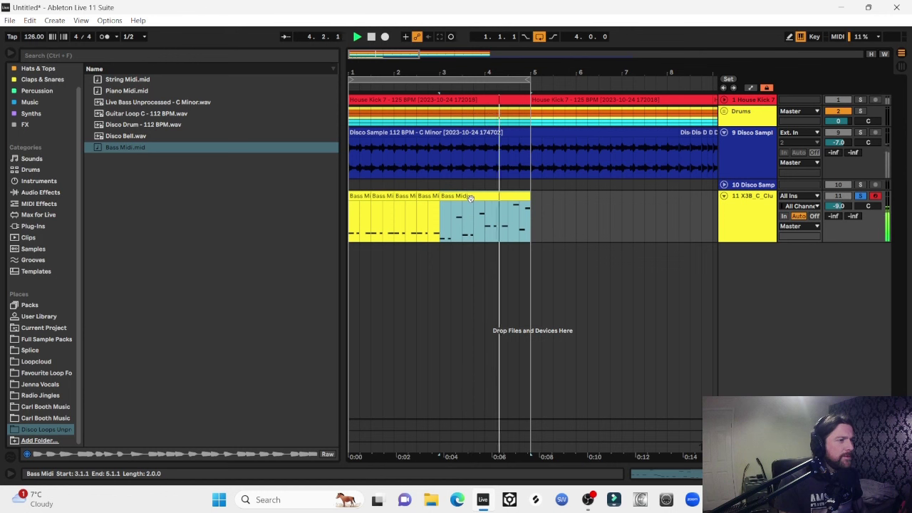
# Move the beat at bar 4 back to 3.4.1 and play from 2.2.1.
pyautogui.click(489, 239)
pyautogui.moveTo(489, 239); pyautogui.dragTo(510, 238)
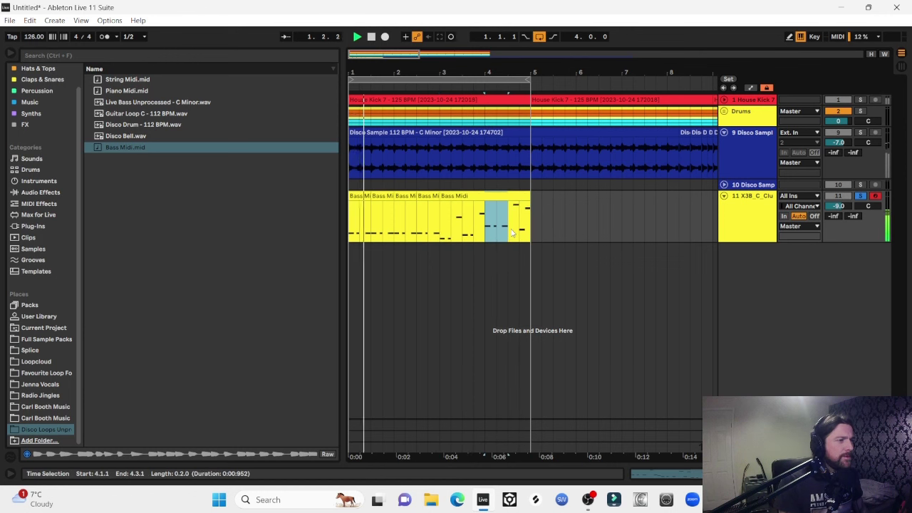
pyautogui.moveTo(473, 200); pyautogui.dragTo(459, 200)
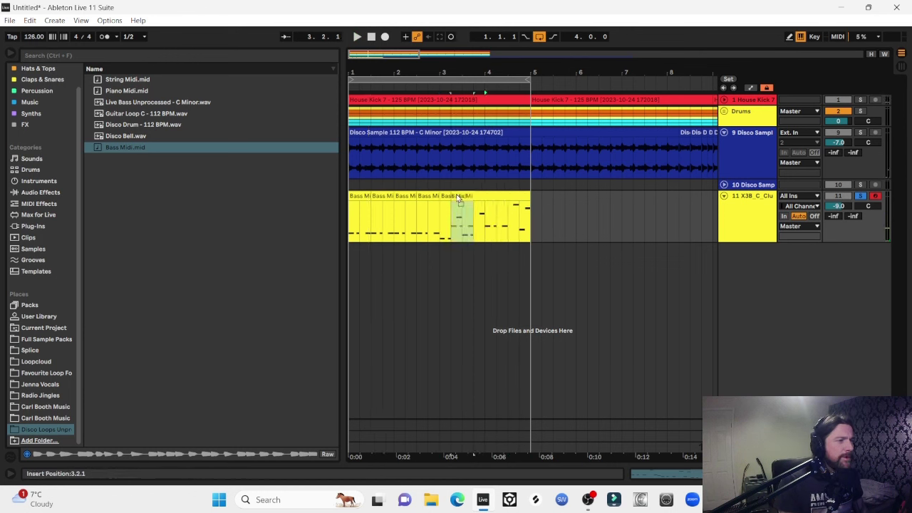
pyautogui.click(408, 213)
pyautogui.press('space')
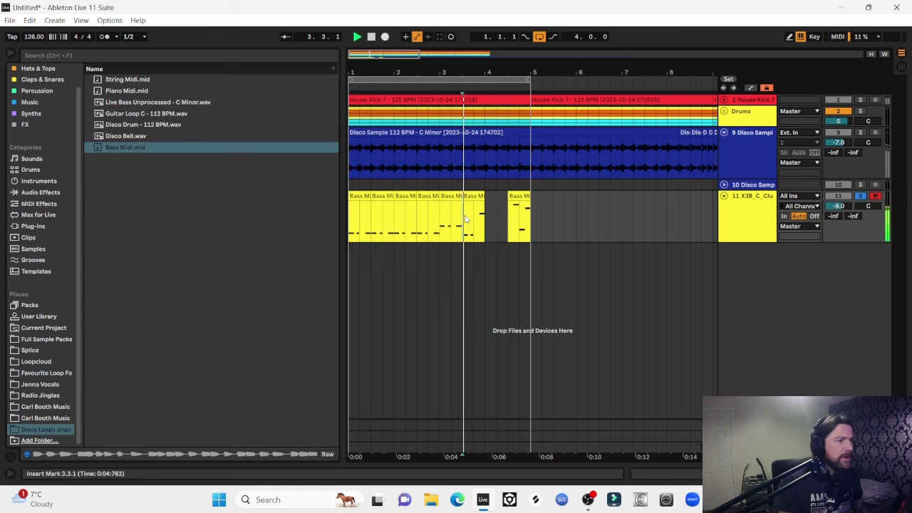
# Duplicate the 3.1–3.3 half-bar twice to reach 5.1, then join bars 1–5 into one clip.
pyautogui.moveTo(461, 214); pyautogui.dragTo(442, 210)
pyautogui.hotkey('ctrl', 'd')
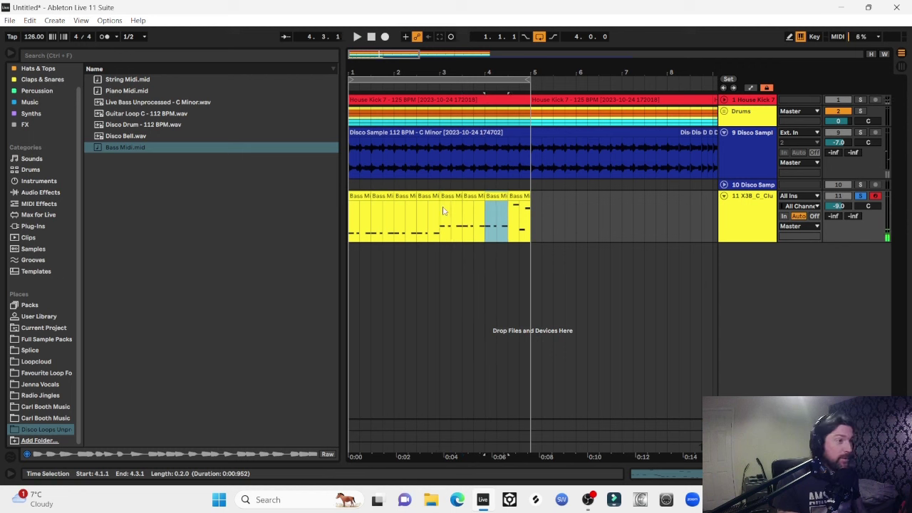
pyautogui.hotkey('ctrl', 'd')
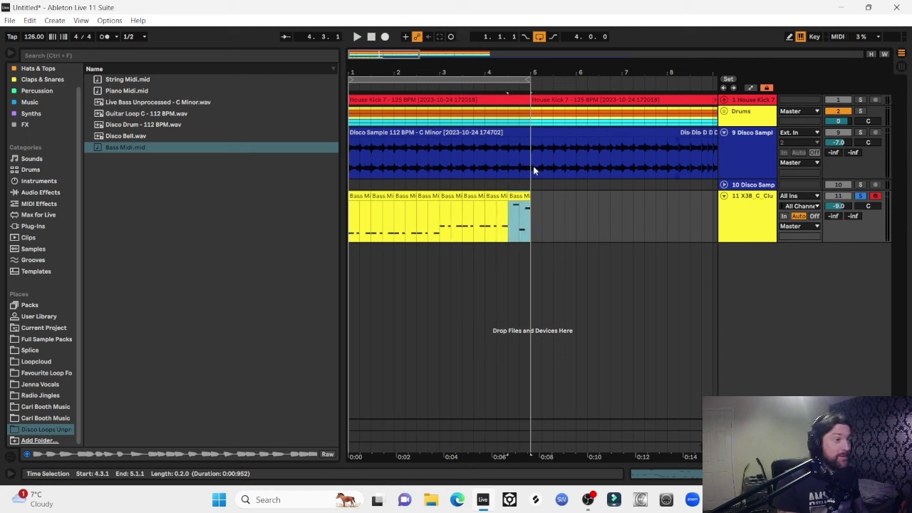
pyautogui.moveTo(529, 210); pyautogui.dragTo(350, 214)
pyautogui.hotkey('ctrl', 'j')
# Check the joined Bass Midi notes, then lower the bass track volume to -11.0 dB.
pyautogui.doubleClick(349, 214)
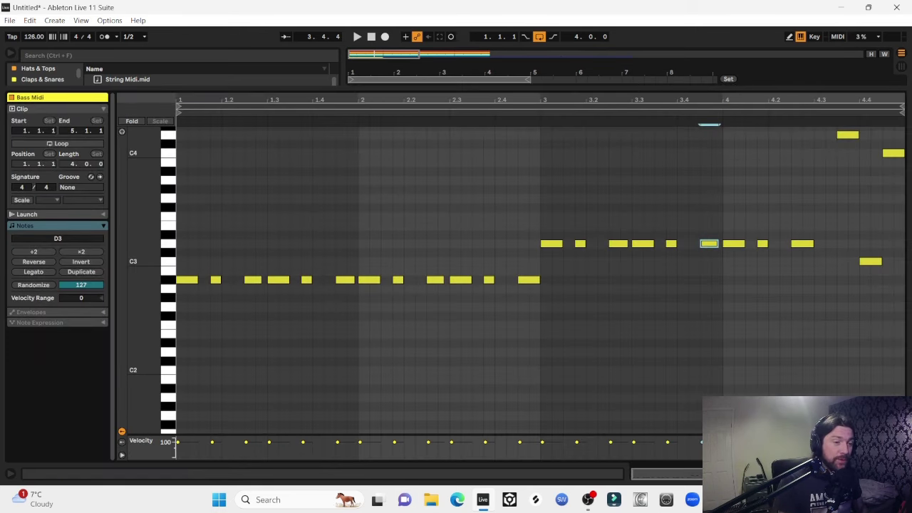
pyautogui.hotkey('ctrl', 'alt', 'l')
pyautogui.press('space')
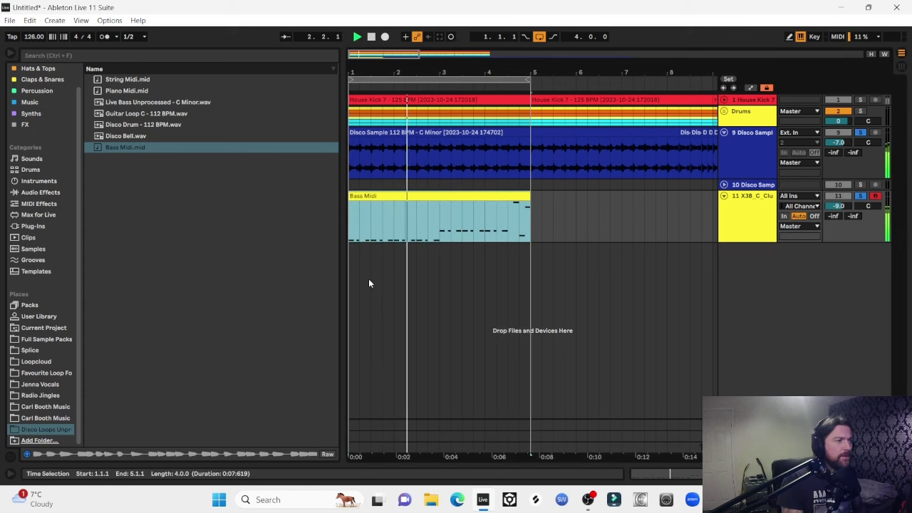
pyautogui.click(838, 206)
pyautogui.moveTo(838, 206); pyautogui.dragTo(840, 209)
# Open the bass track's LFOTool plugin window.
pyautogui.scroll(2, 840, 208)
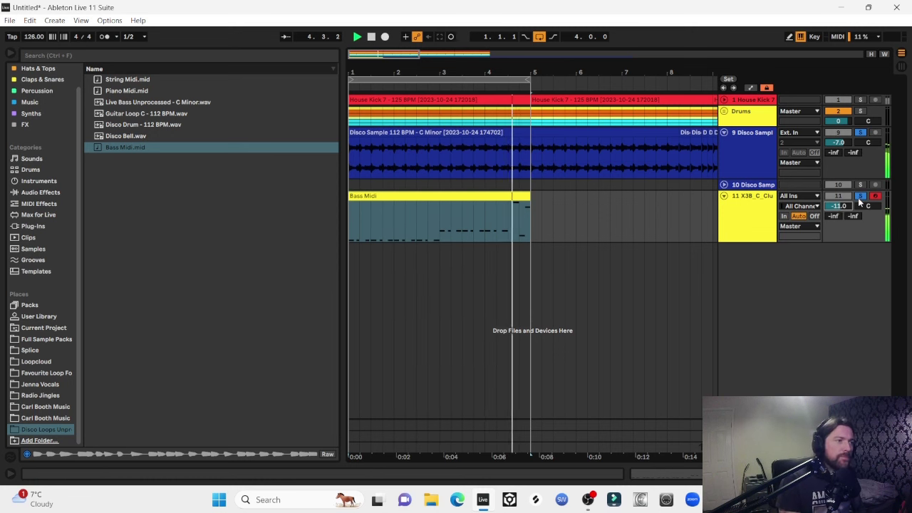
pyautogui.click(749, 212)
pyautogui.doubleClick(749, 212)
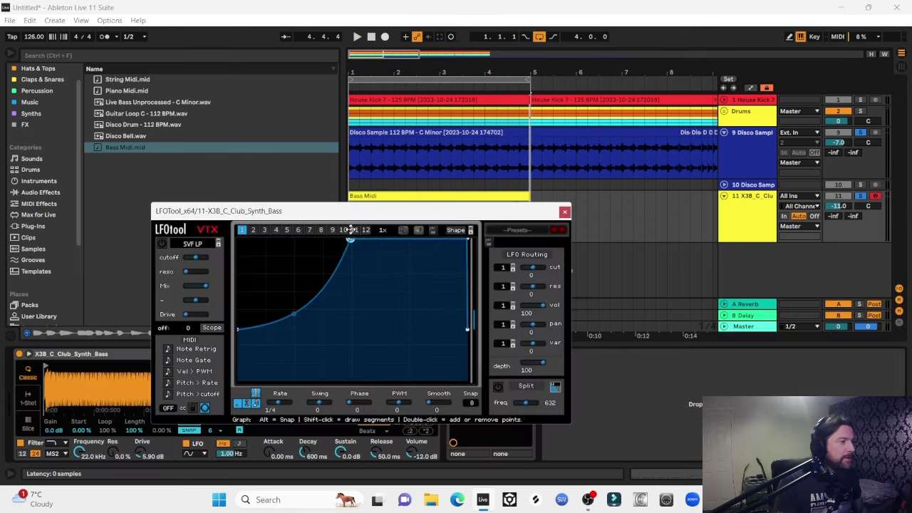
# Lower both ends of the LFOTool volume curve and close the plugin window.
pyautogui.moveTo(240, 329); pyautogui.dragTo(240, 341)
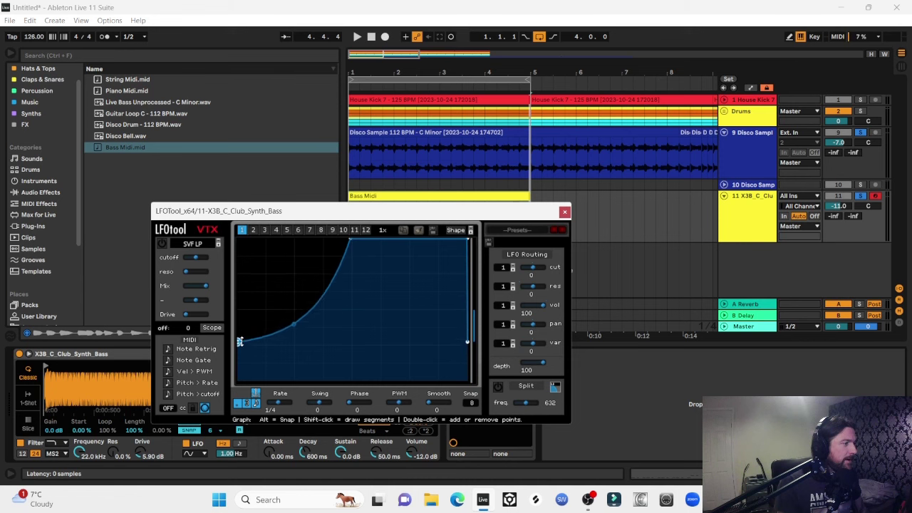
pyautogui.click(565, 211)
pyautogui.click(423, 196)
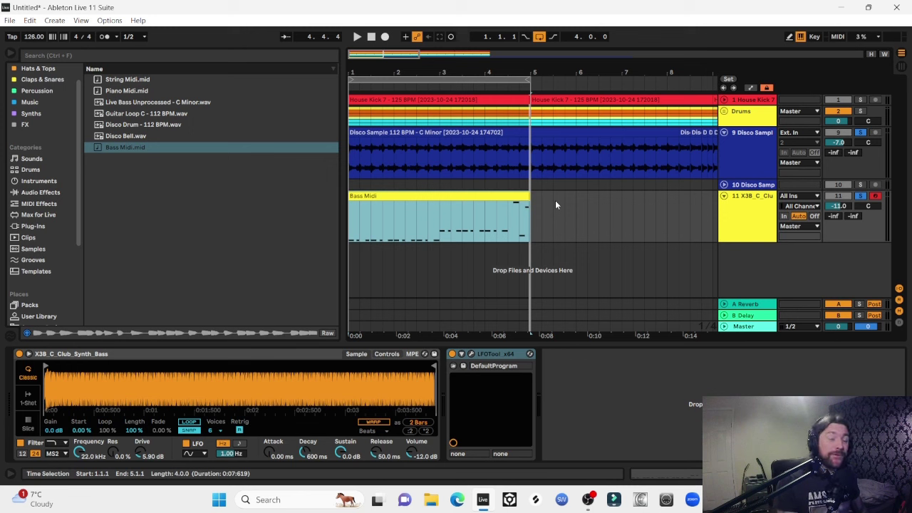
# Set the bass track to -10.0 dB and duplicate the four-bar loop out to bar 17.
pyautogui.press('space')
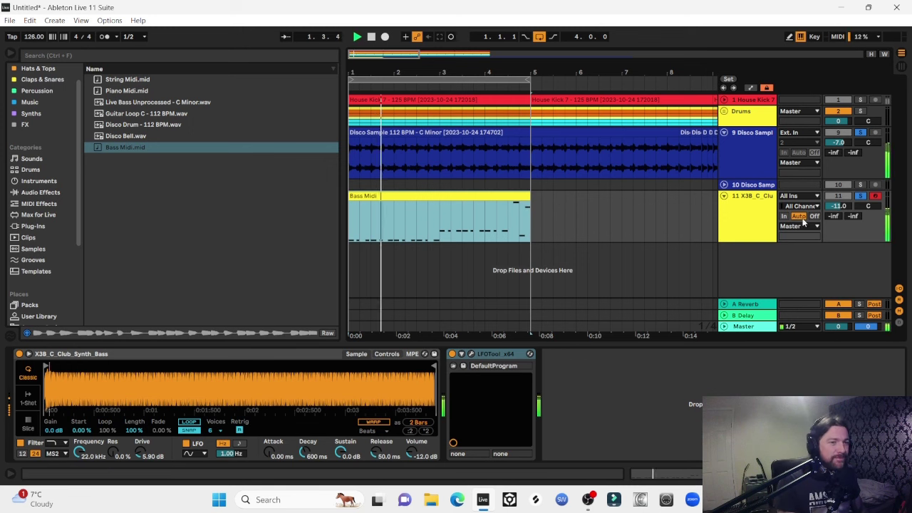
pyautogui.click(838, 206)
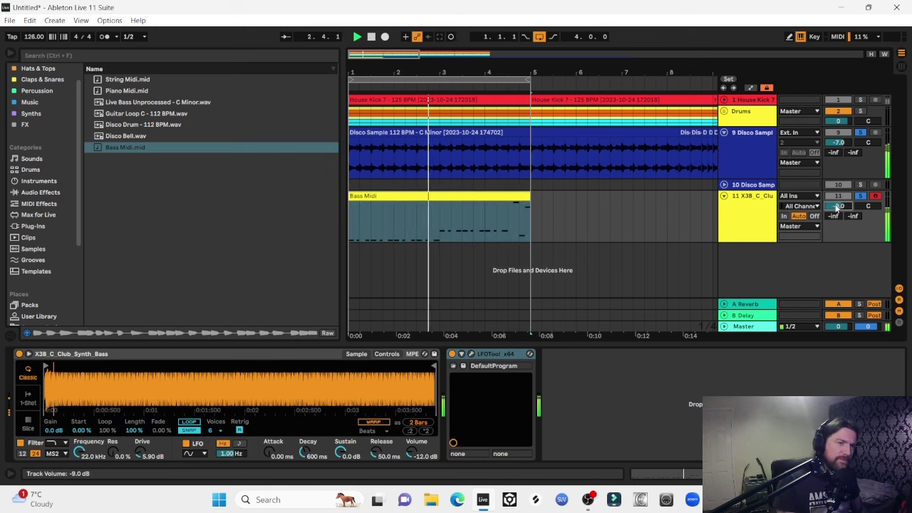
pyautogui.press('Down')
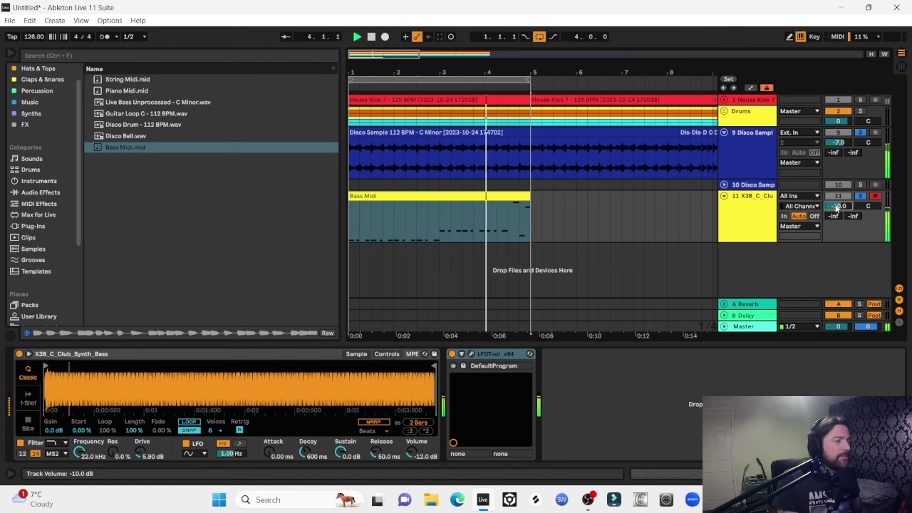
pyautogui.hotkey('ctrl', 'd')
pyautogui.hotkey('ctrl', 'd')
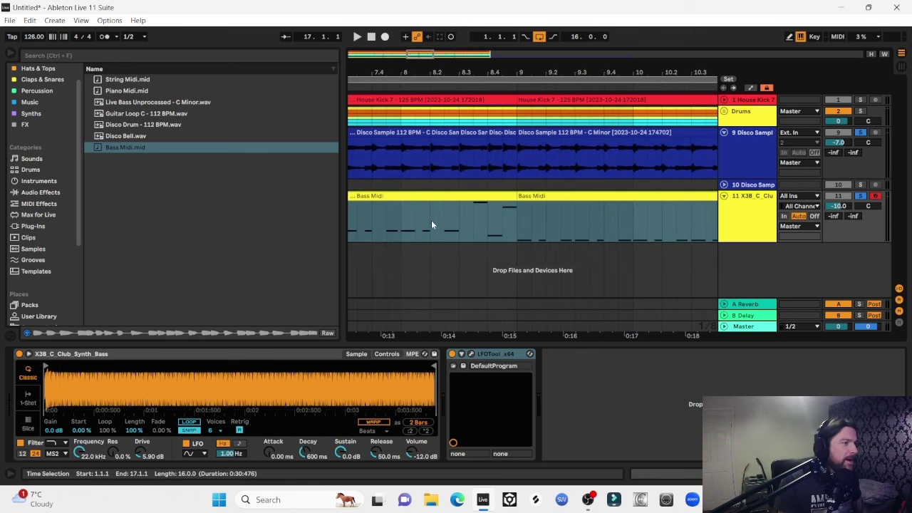
# Audition from bars 8.2 and 7.2, then select the bass from 7.4.1 to 8.1.1.
pyautogui.hscroll(-5, 400, 206)
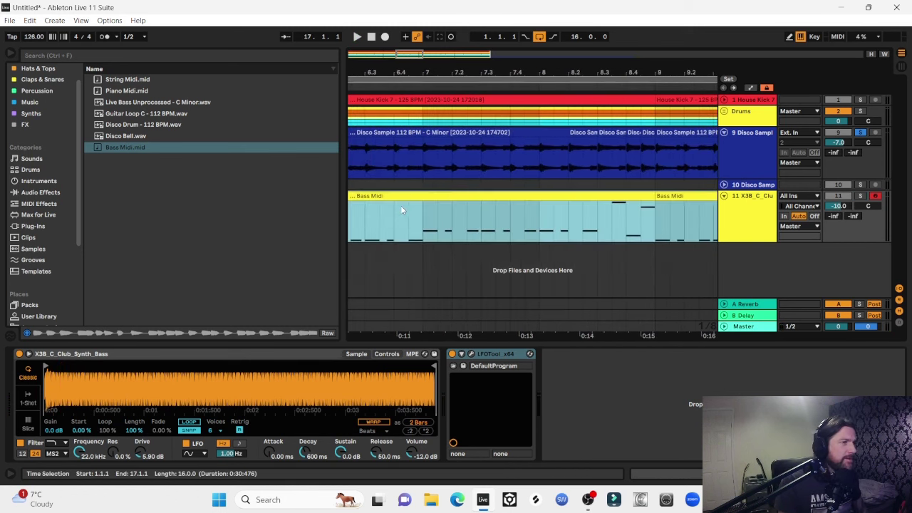
pyautogui.click(407, 162)
pyautogui.press('space')
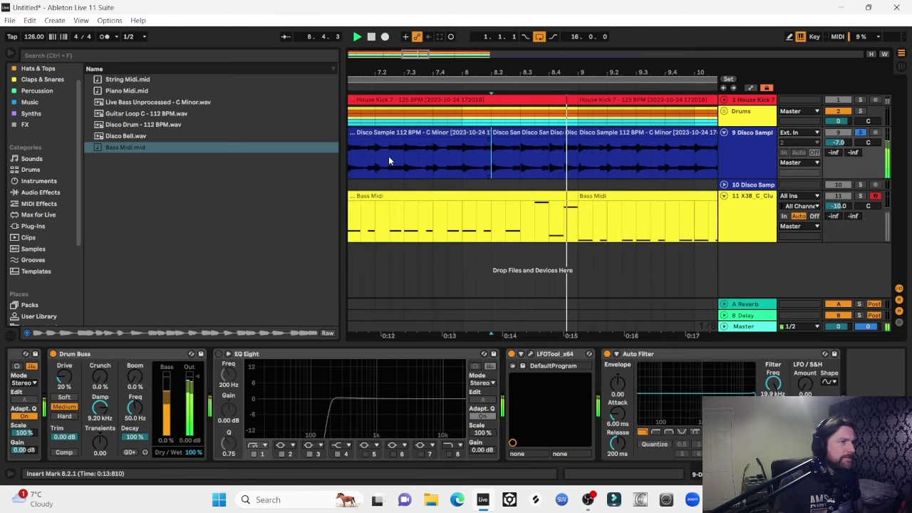
pyautogui.click(374, 165)
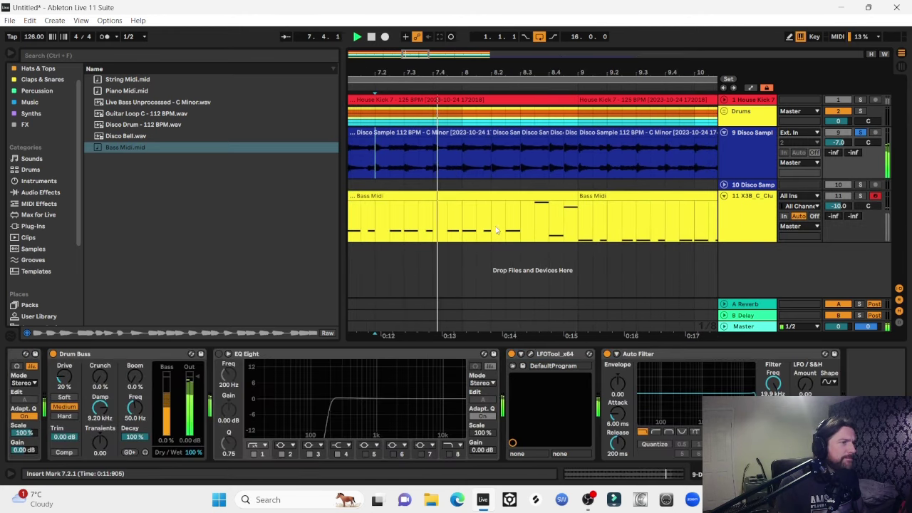
pyautogui.hscroll(-1, 412, 213)
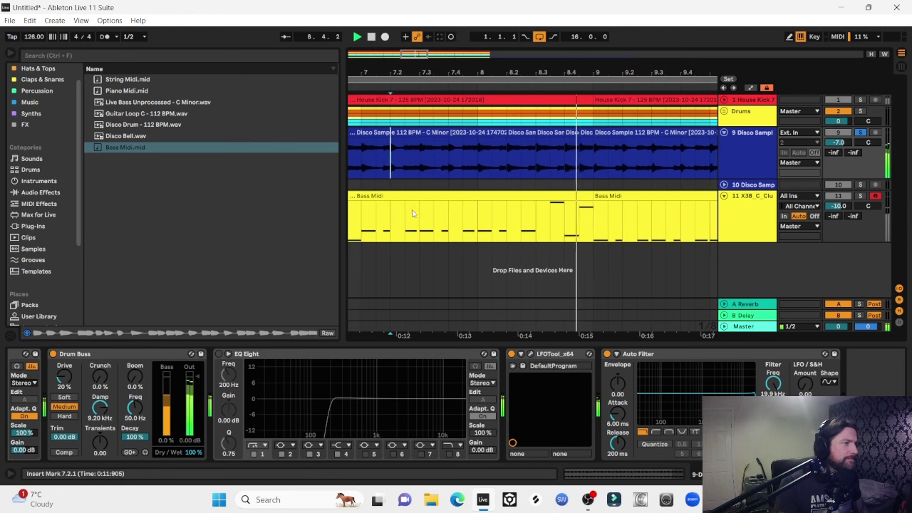
pyautogui.click(389, 209)
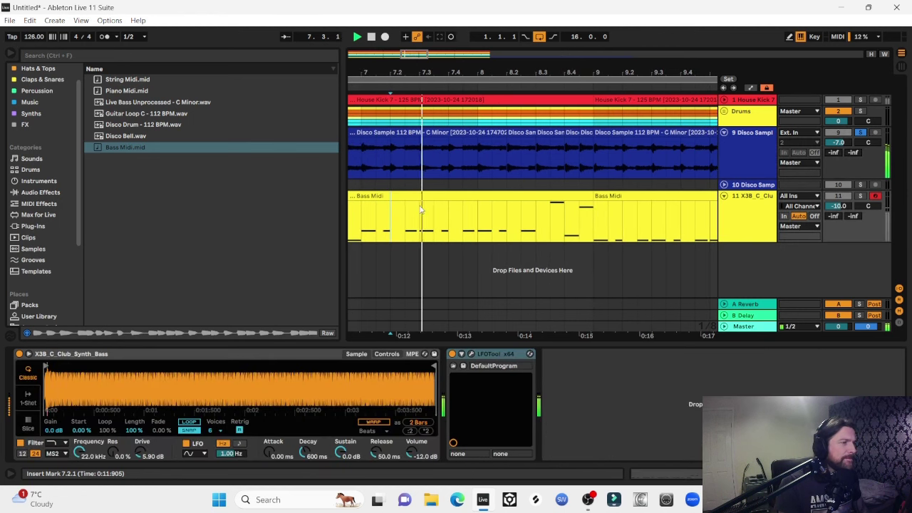
pyautogui.moveTo(460, 213); pyautogui.dragTo(475, 214)
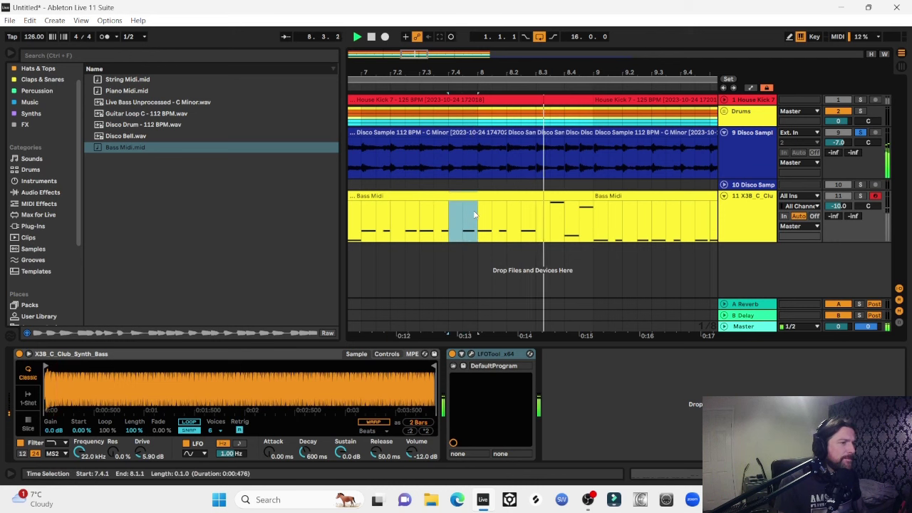
pyautogui.press('space')
pyautogui.press('space')
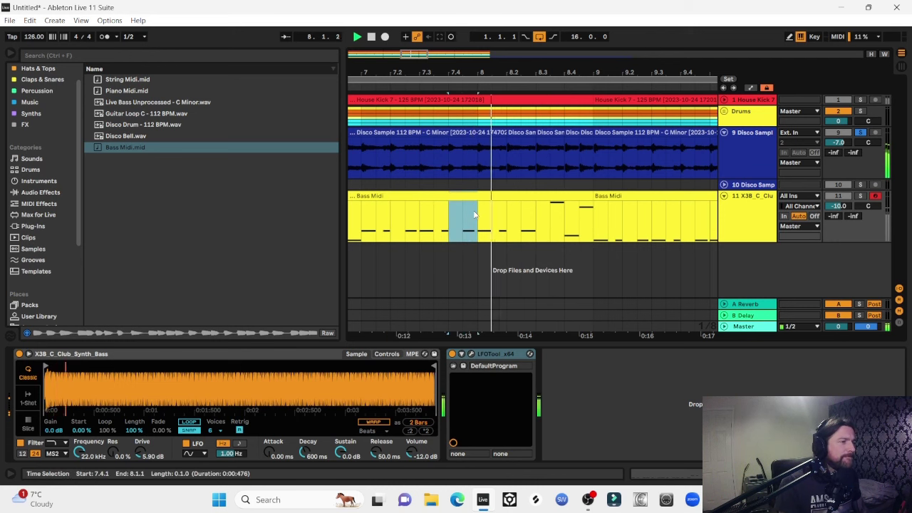
# Repeat the 8.1.1–8.2.1 bass beat and audition the stutter from bar 7.
pyautogui.press('Right')
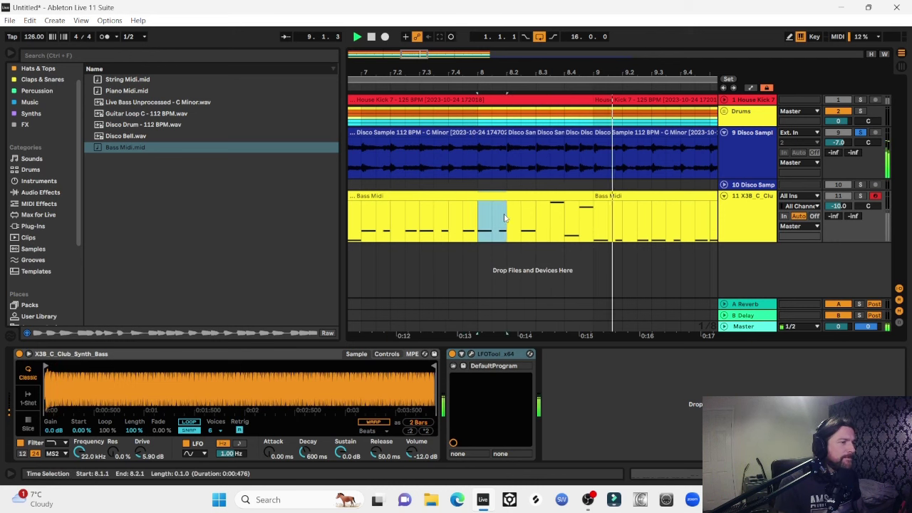
pyautogui.hotkey('ctrl', 'd')
pyautogui.hotkey('ctrl', 'd')
pyautogui.hotkey('ctrl', 'd')
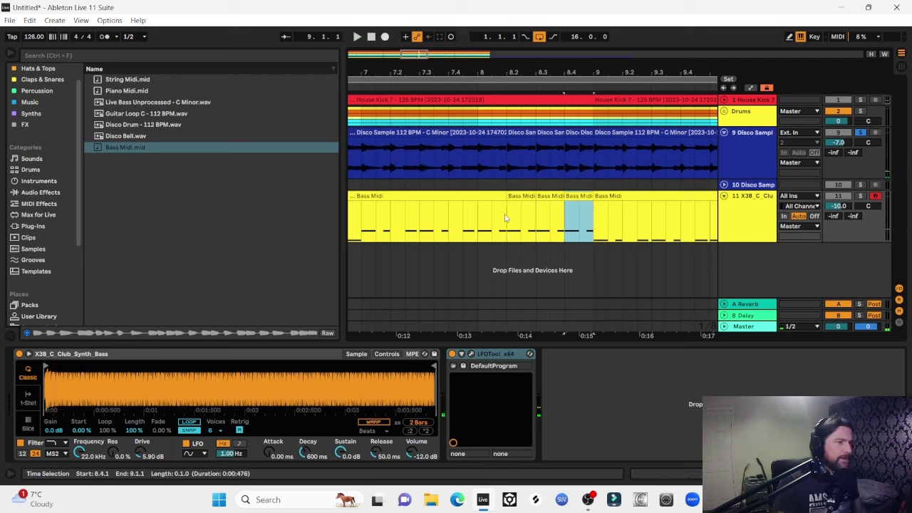
pyautogui.moveTo(582, 223); pyautogui.dragTo(570, 221)
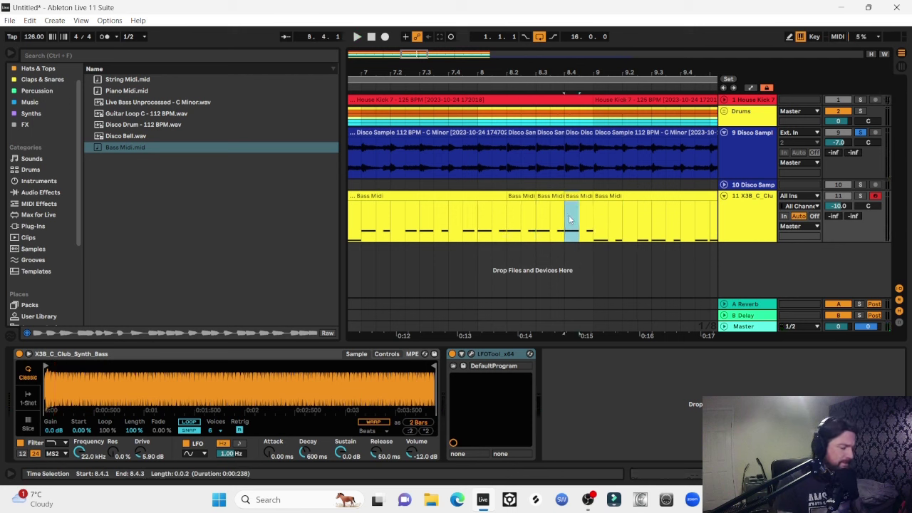
pyautogui.moveTo(595, 156); pyautogui.dragTo(412, 174)
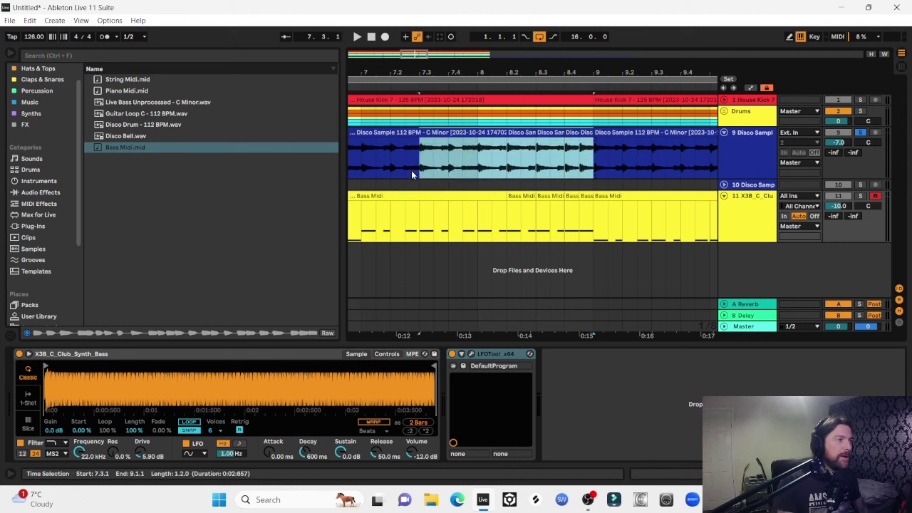
pyautogui.click(411, 174)
pyautogui.press('space')
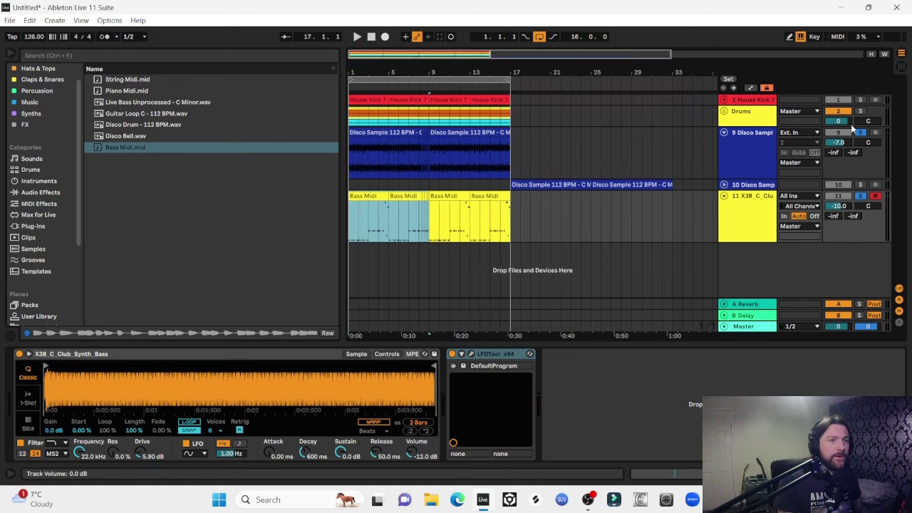
# Unsolo the Disco Sample, solo the House Kick, and play from bar 1 through bar 9.
pyautogui.click(858, 134)
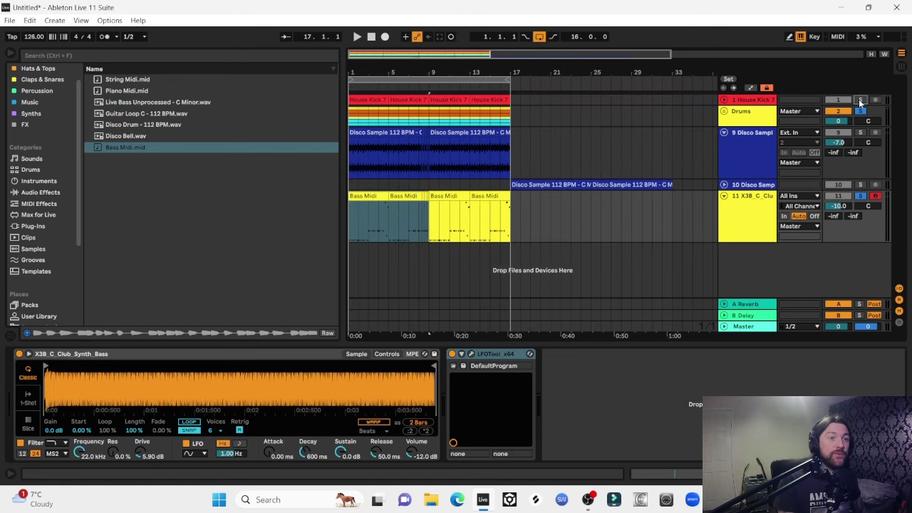
pyautogui.click(860, 101)
pyautogui.click(362, 195)
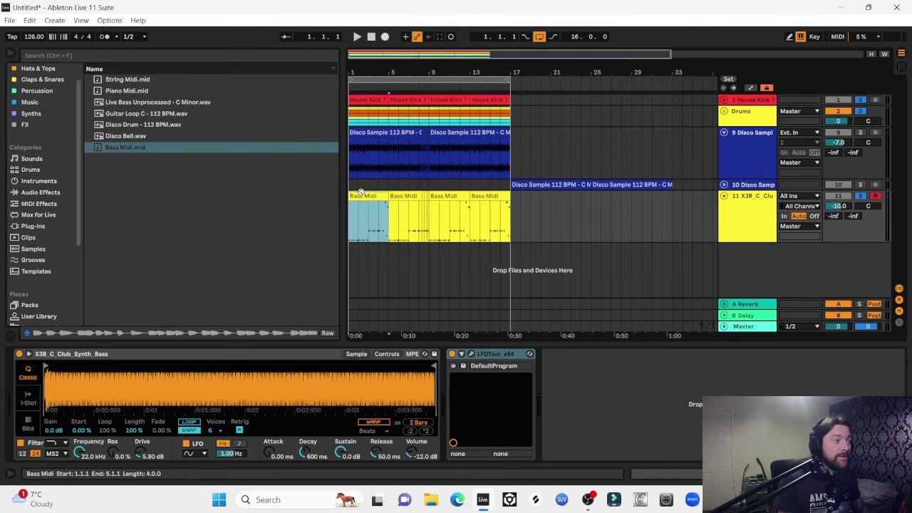
pyautogui.click(774, 201)
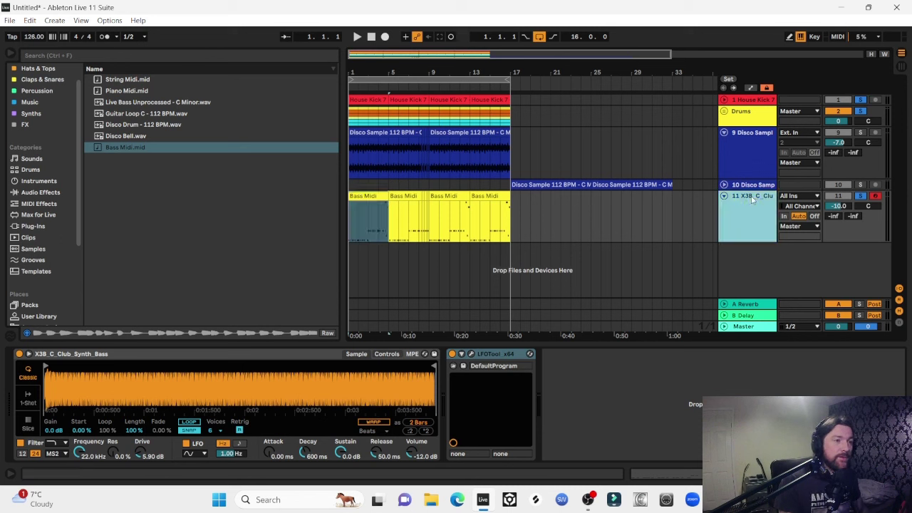
pyautogui.click(360, 198)
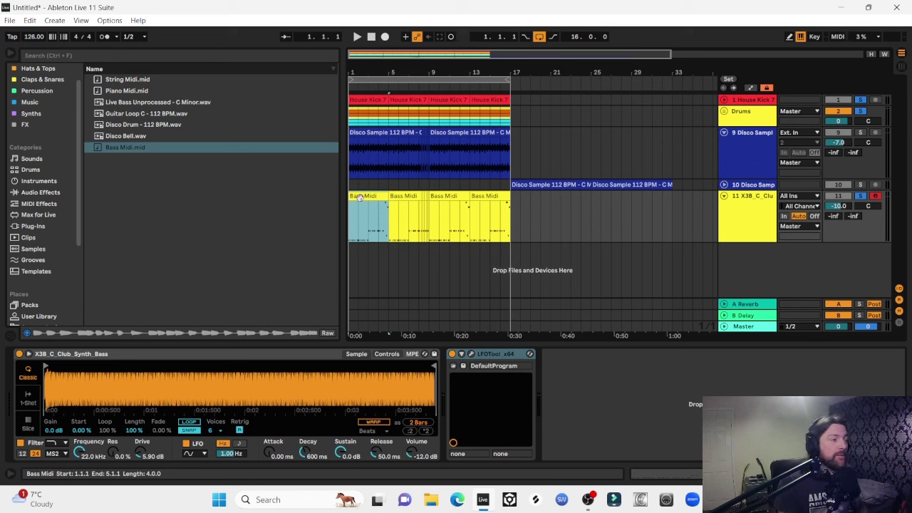
pyautogui.press('space')
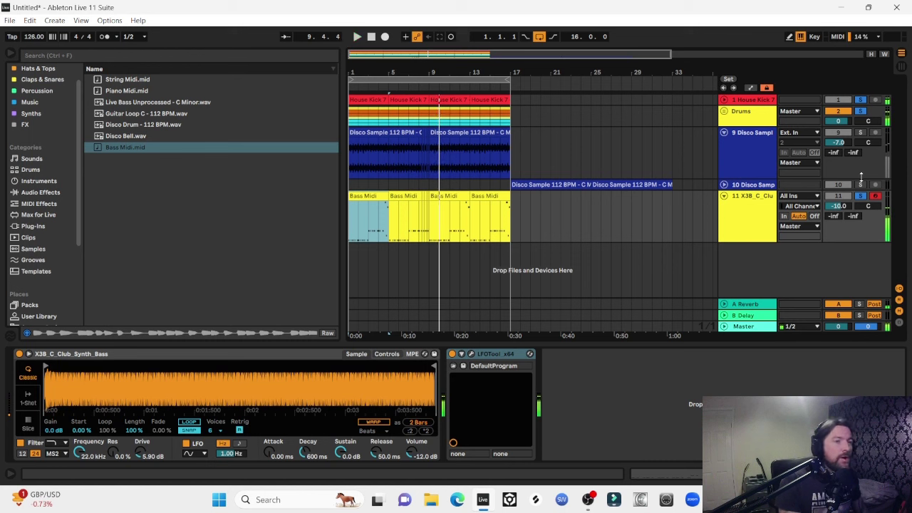
pyautogui.press('space')
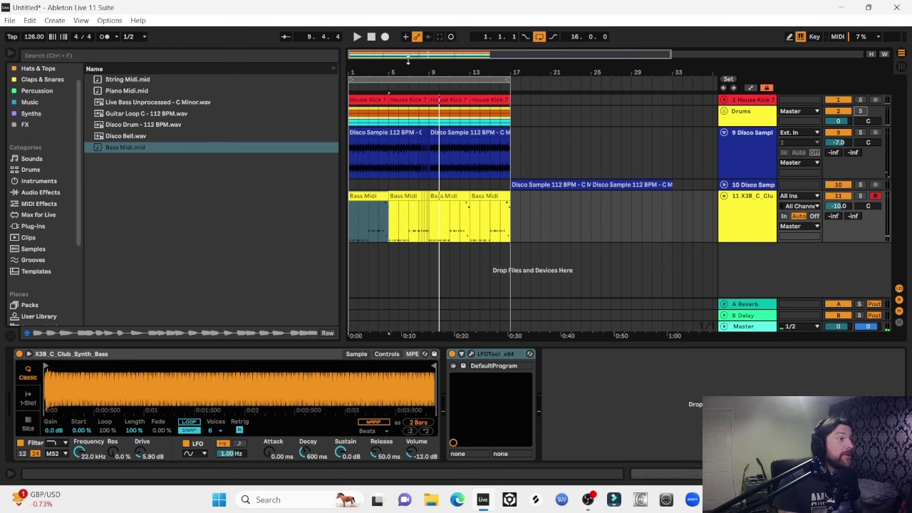
# Stretch the loop brace from bar 17 to bar 33, then replay the arrangement from 1.1.1.
pyautogui.moveTo(516, 84); pyautogui.dragTo(672, 84)
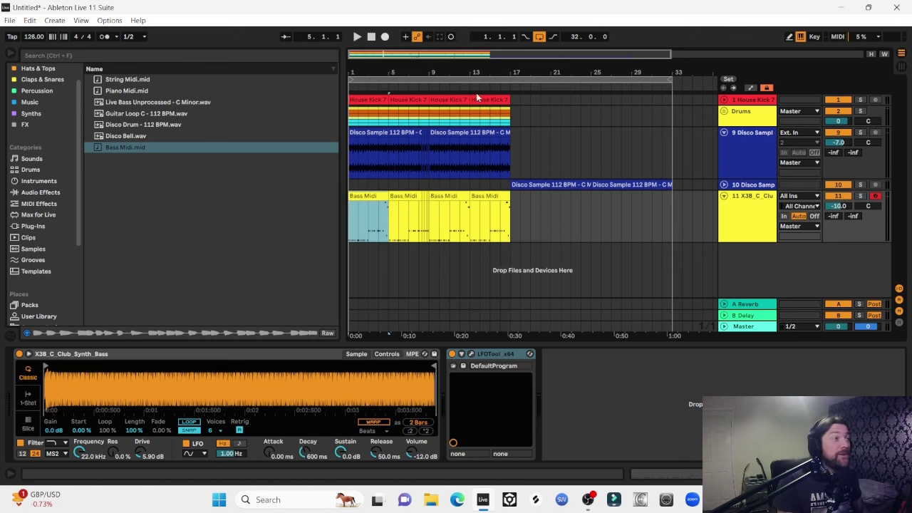
pyautogui.click(372, 36)
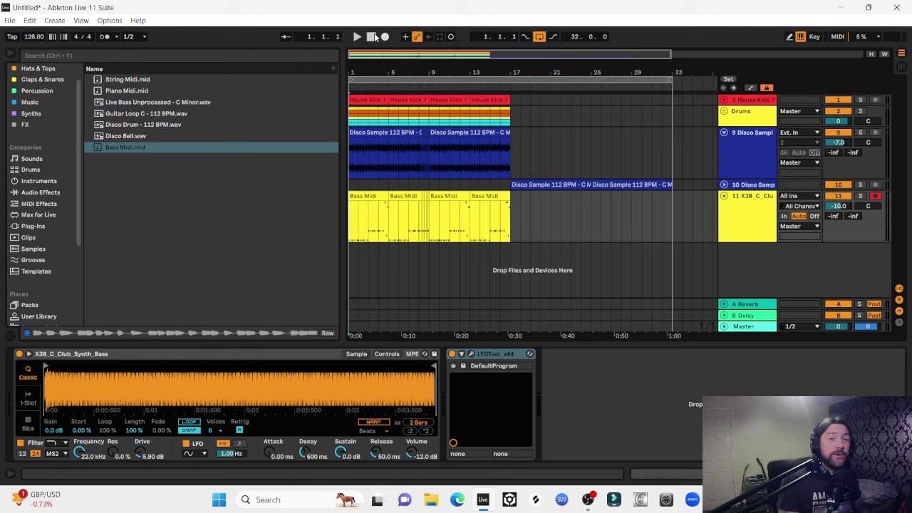
pyautogui.click(370, 195)
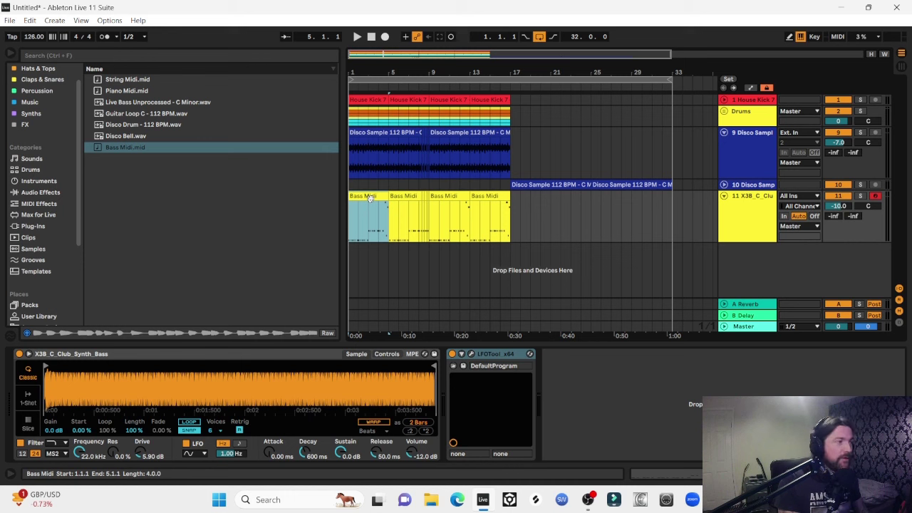
pyautogui.click(743, 326)
pyautogui.press('space')
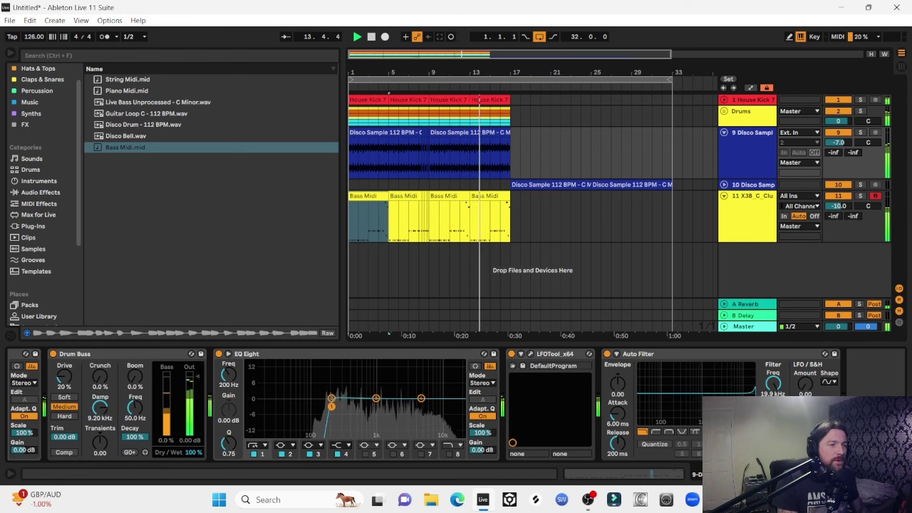
pyautogui.click(584, 262)
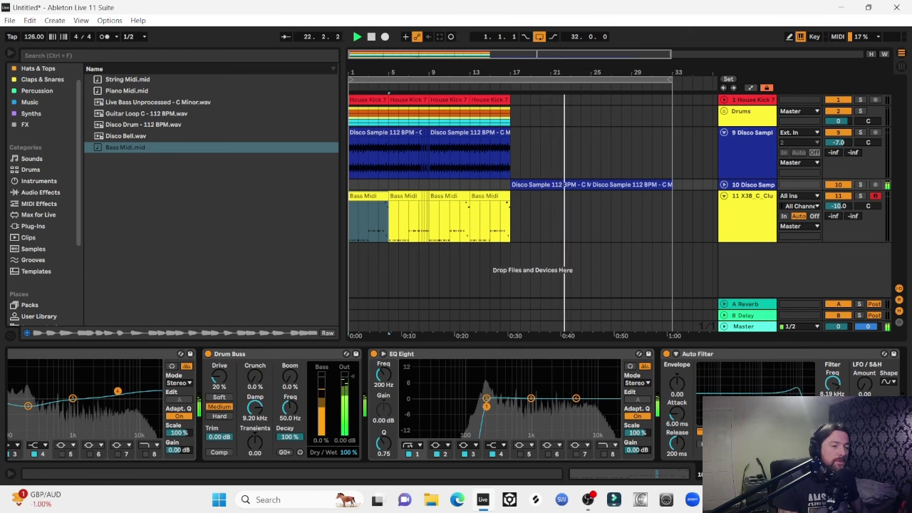
pyautogui.click(756, 151)
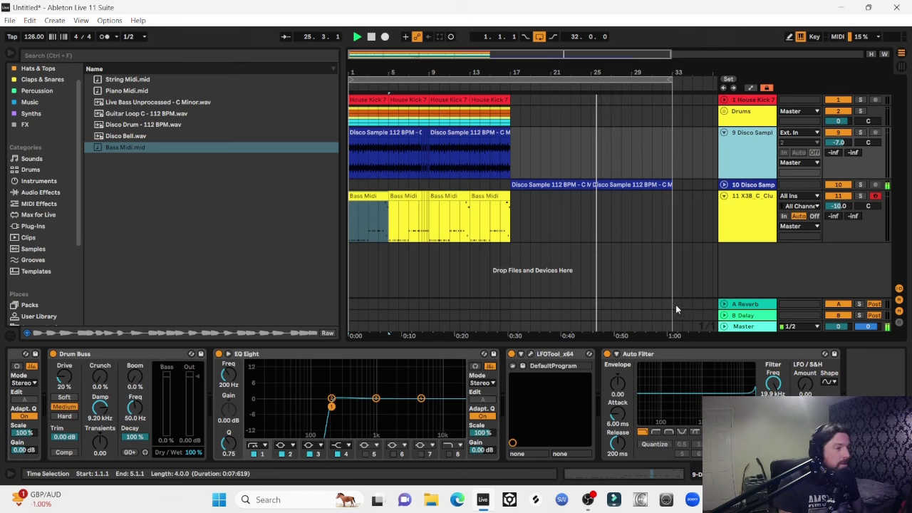
pyautogui.click(365, 197)
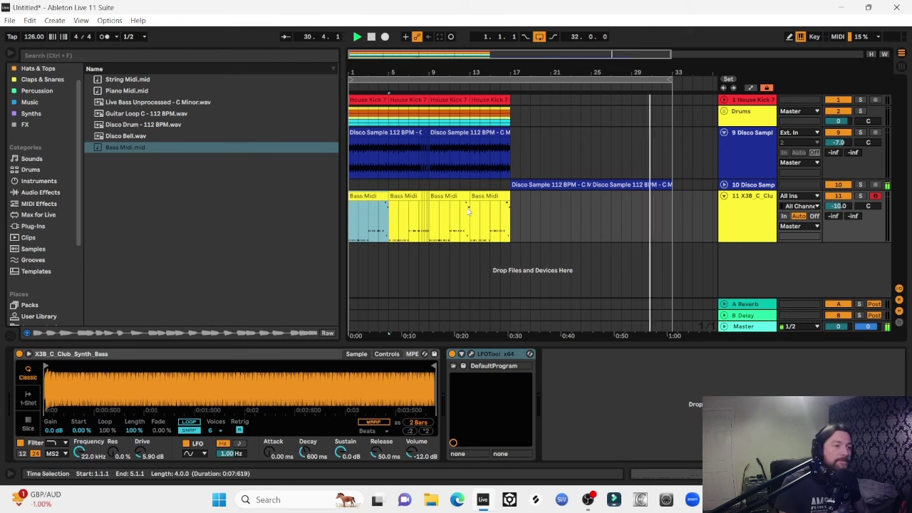
pyautogui.click(754, 185)
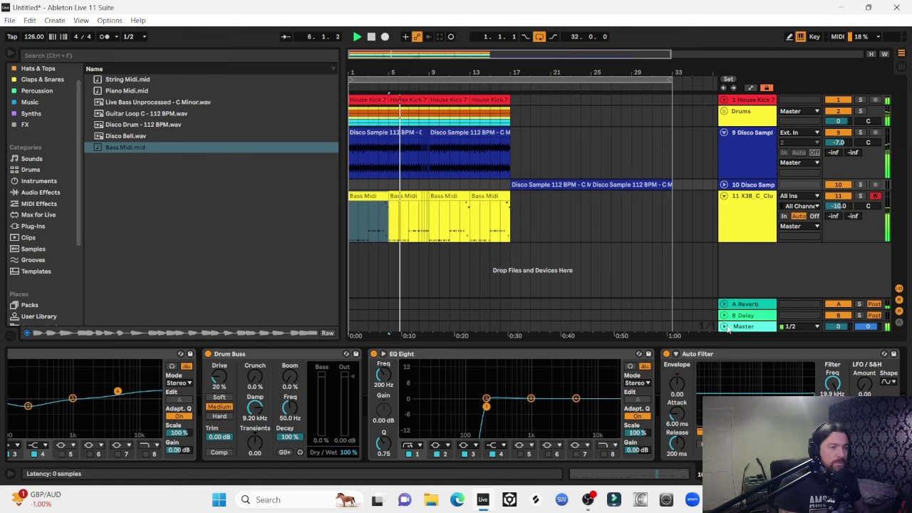
pyautogui.click(736, 150)
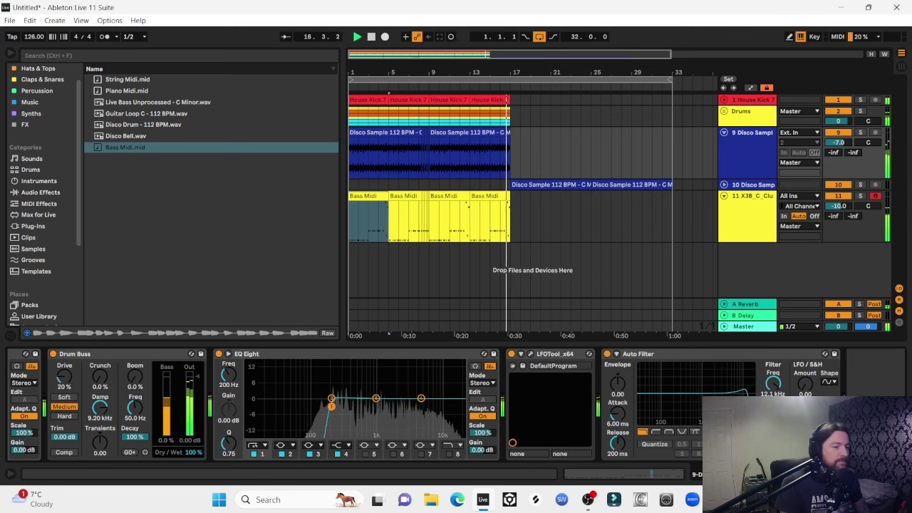
pyautogui.press('space')
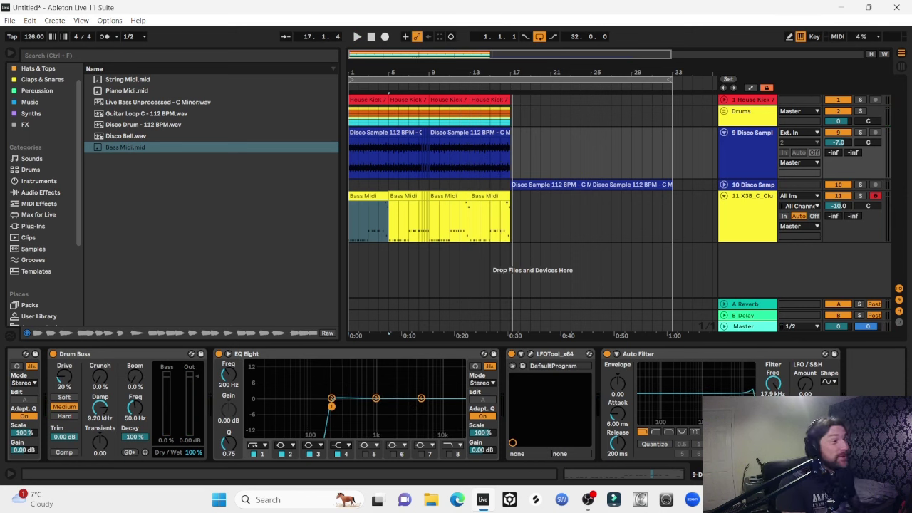